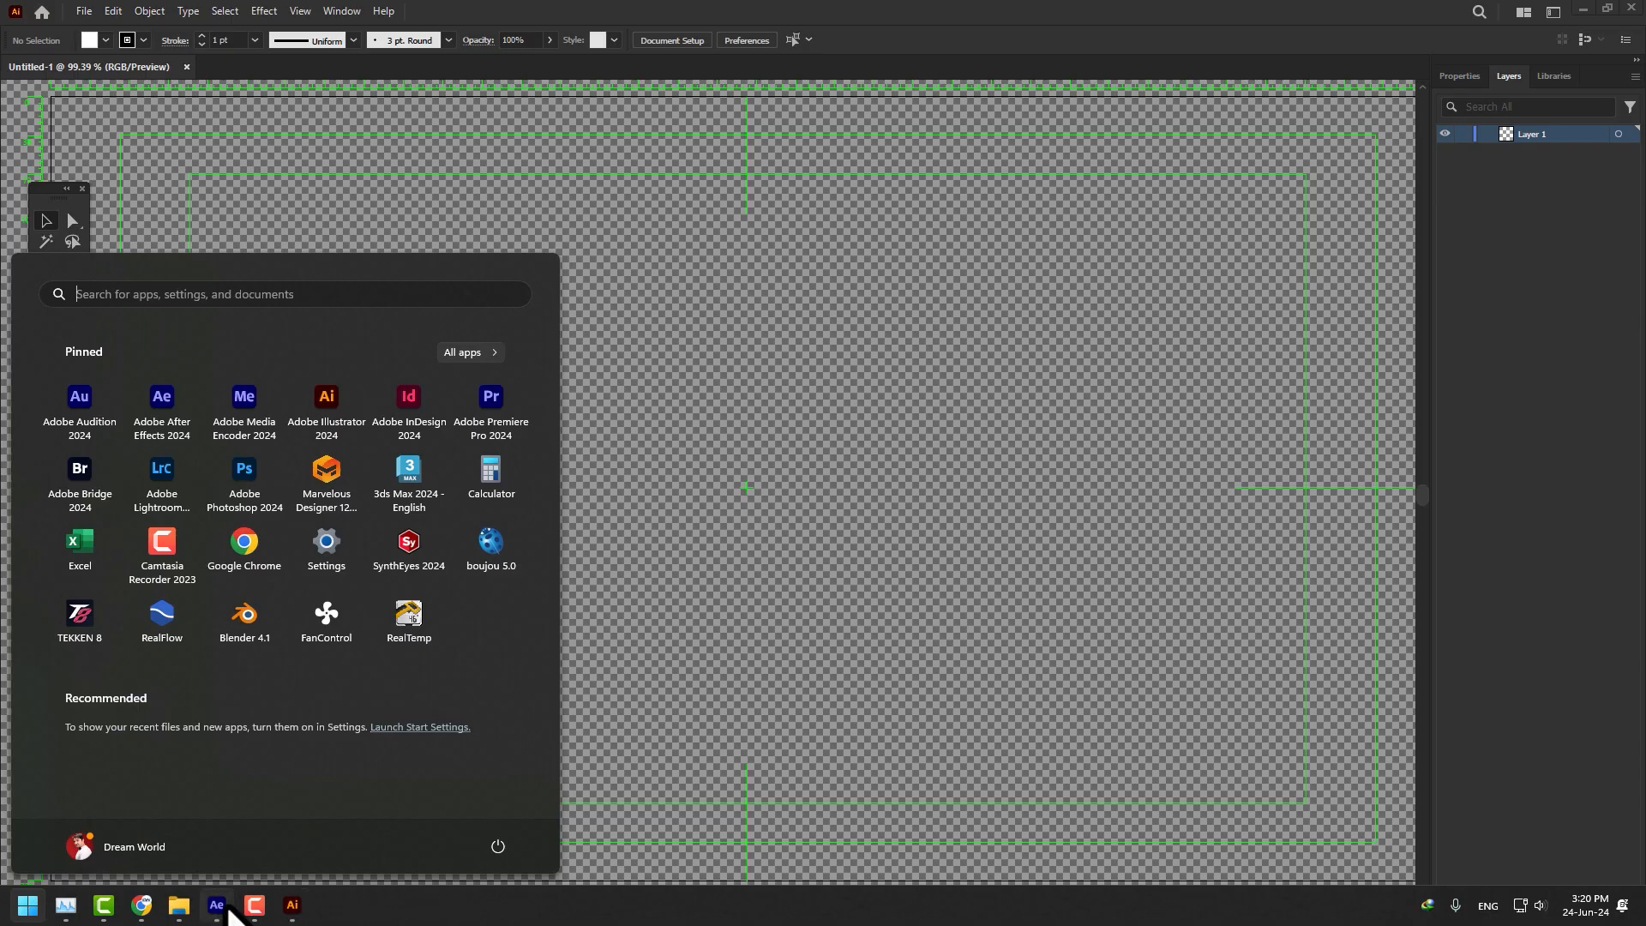
- Switch to After Effects and create a composition named Title at 1280x720, 30 fps, with a duration of 0:00:05:00
{"action": "mouse_move", "coordinate": [218, 915]}
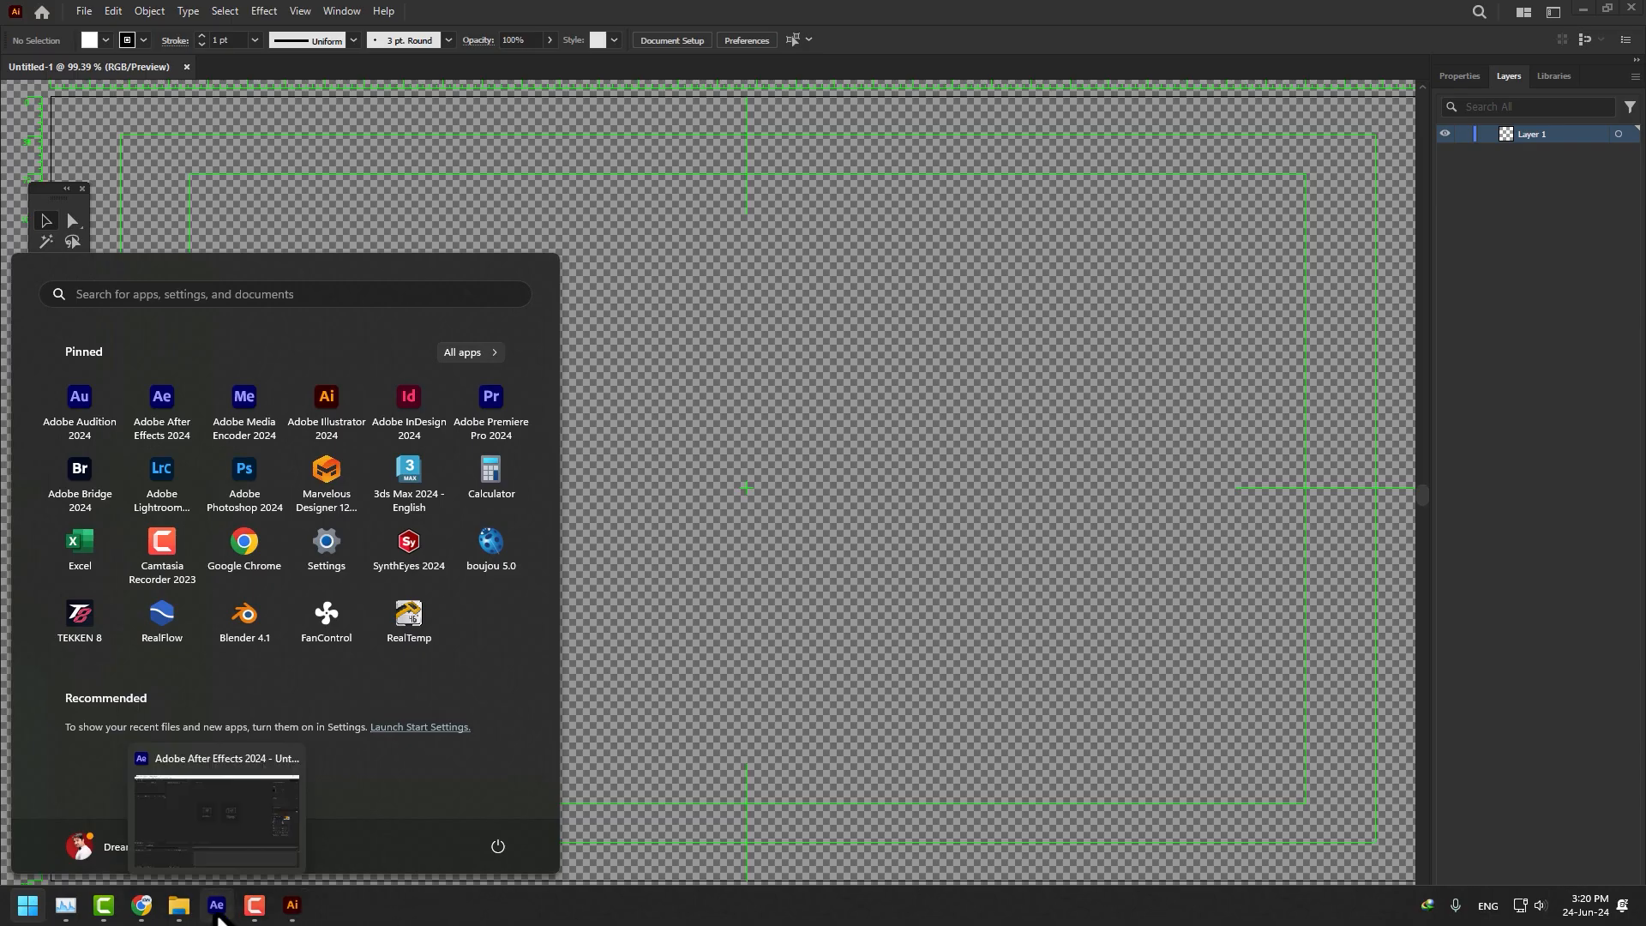
{"action": "left_click", "coordinate": [217, 911]}
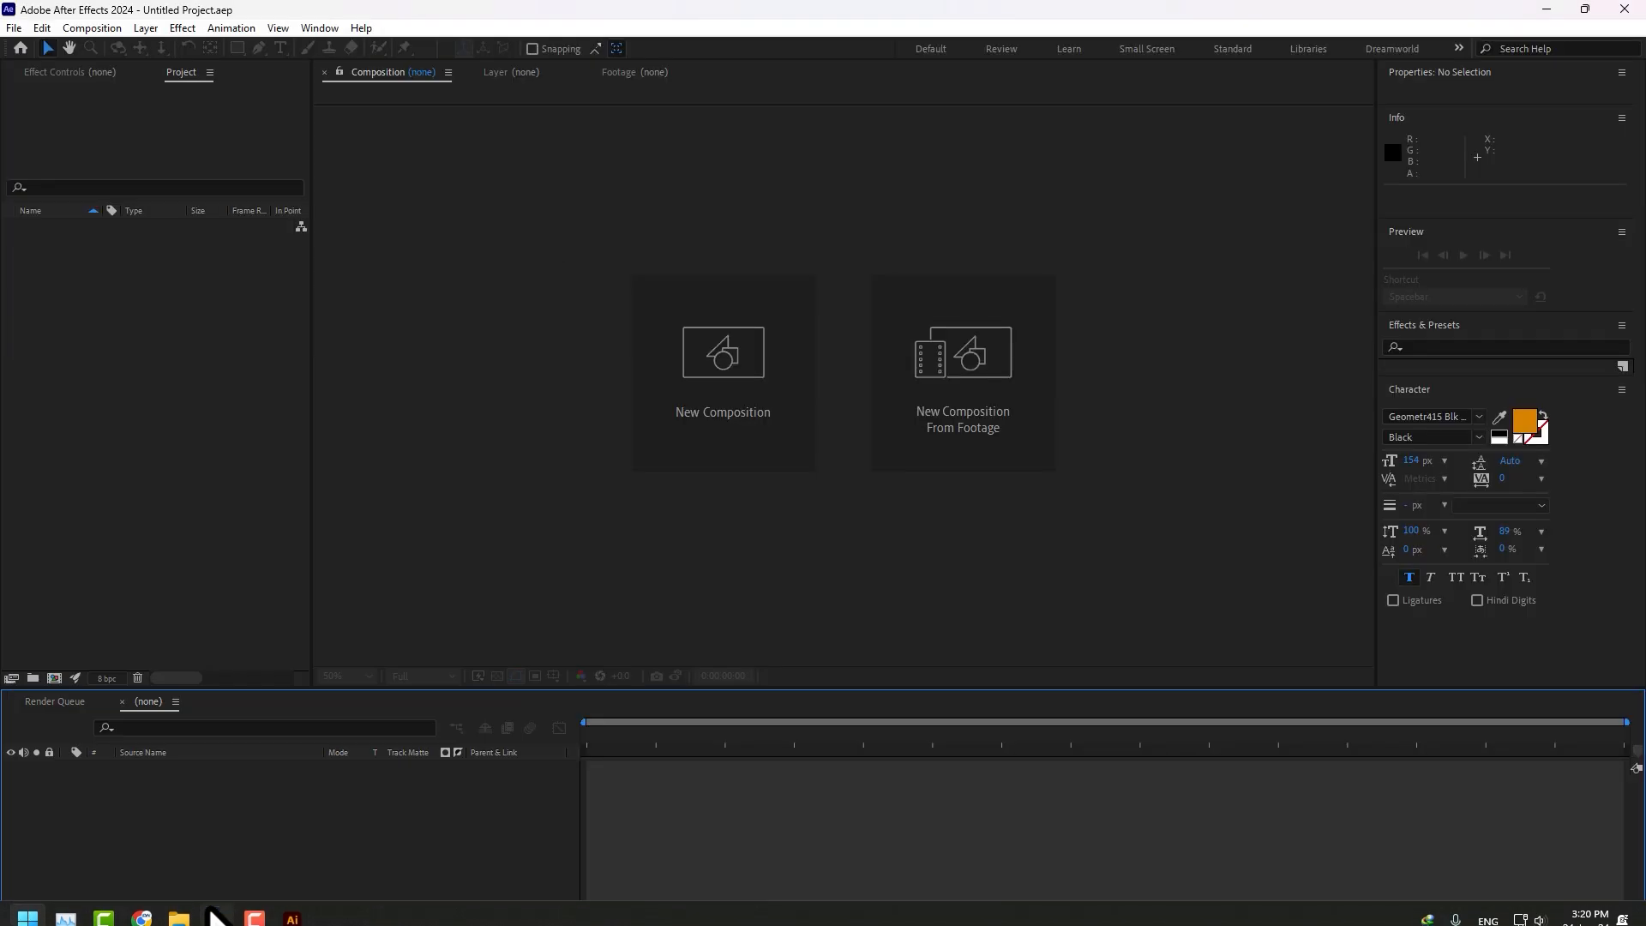
{"action": "left_click", "coordinate": [706, 378]}
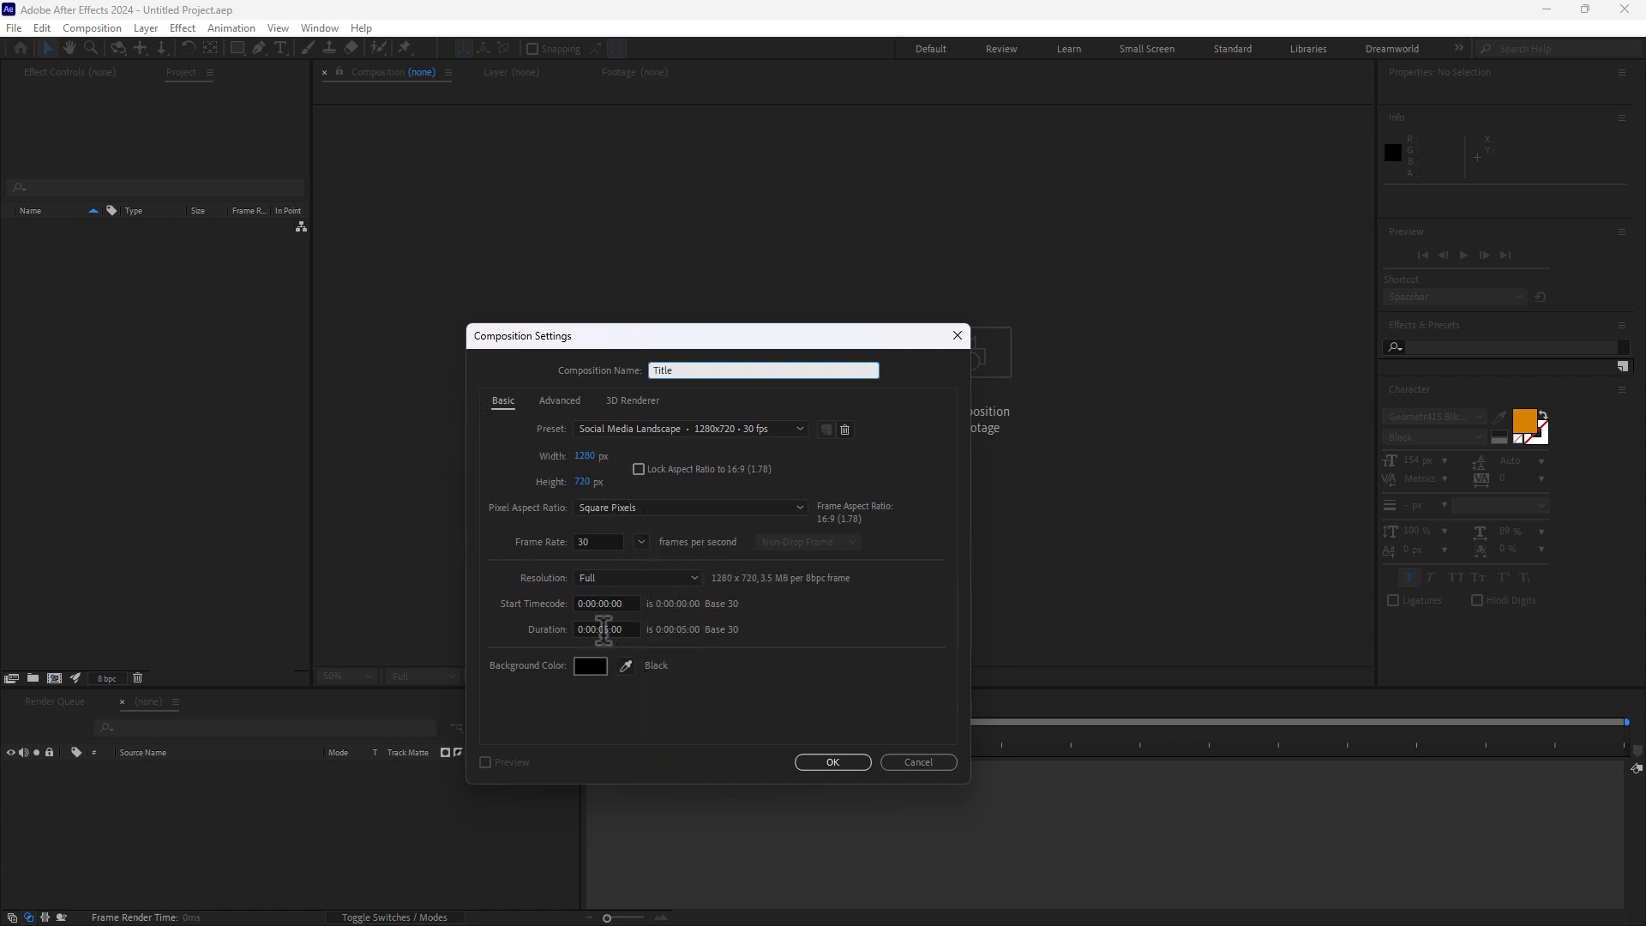
{"action": "left_click", "coordinate": [829, 761]}
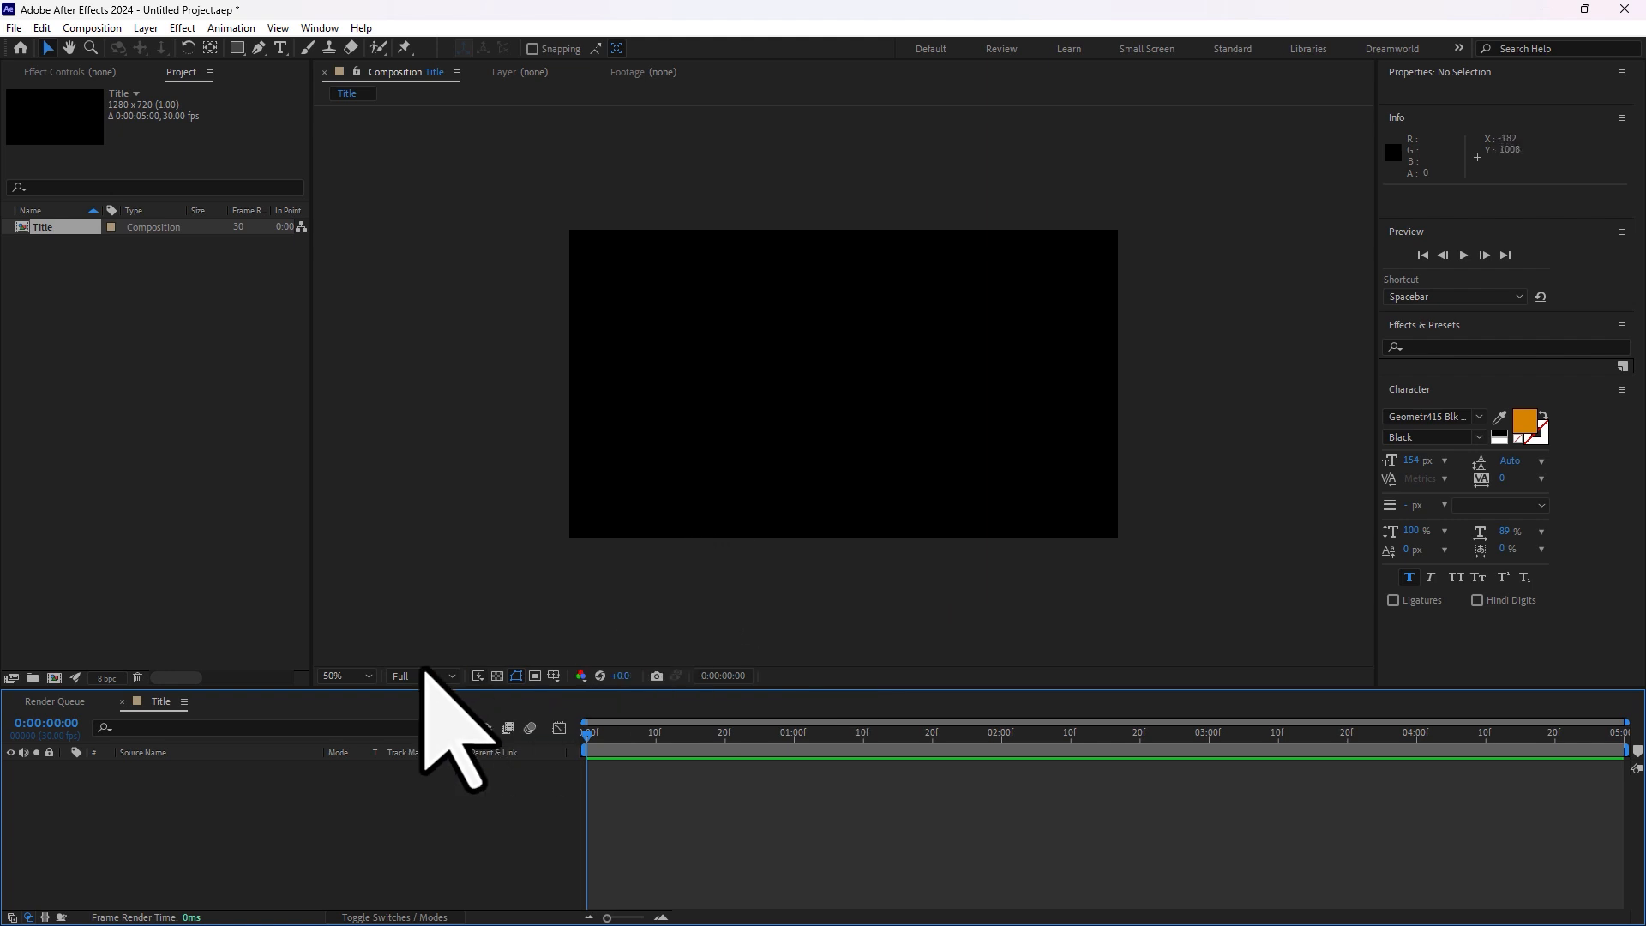
{"action": "left_click", "coordinate": [347, 675]}
{"action": "left_click", "coordinate": [343, 390]}
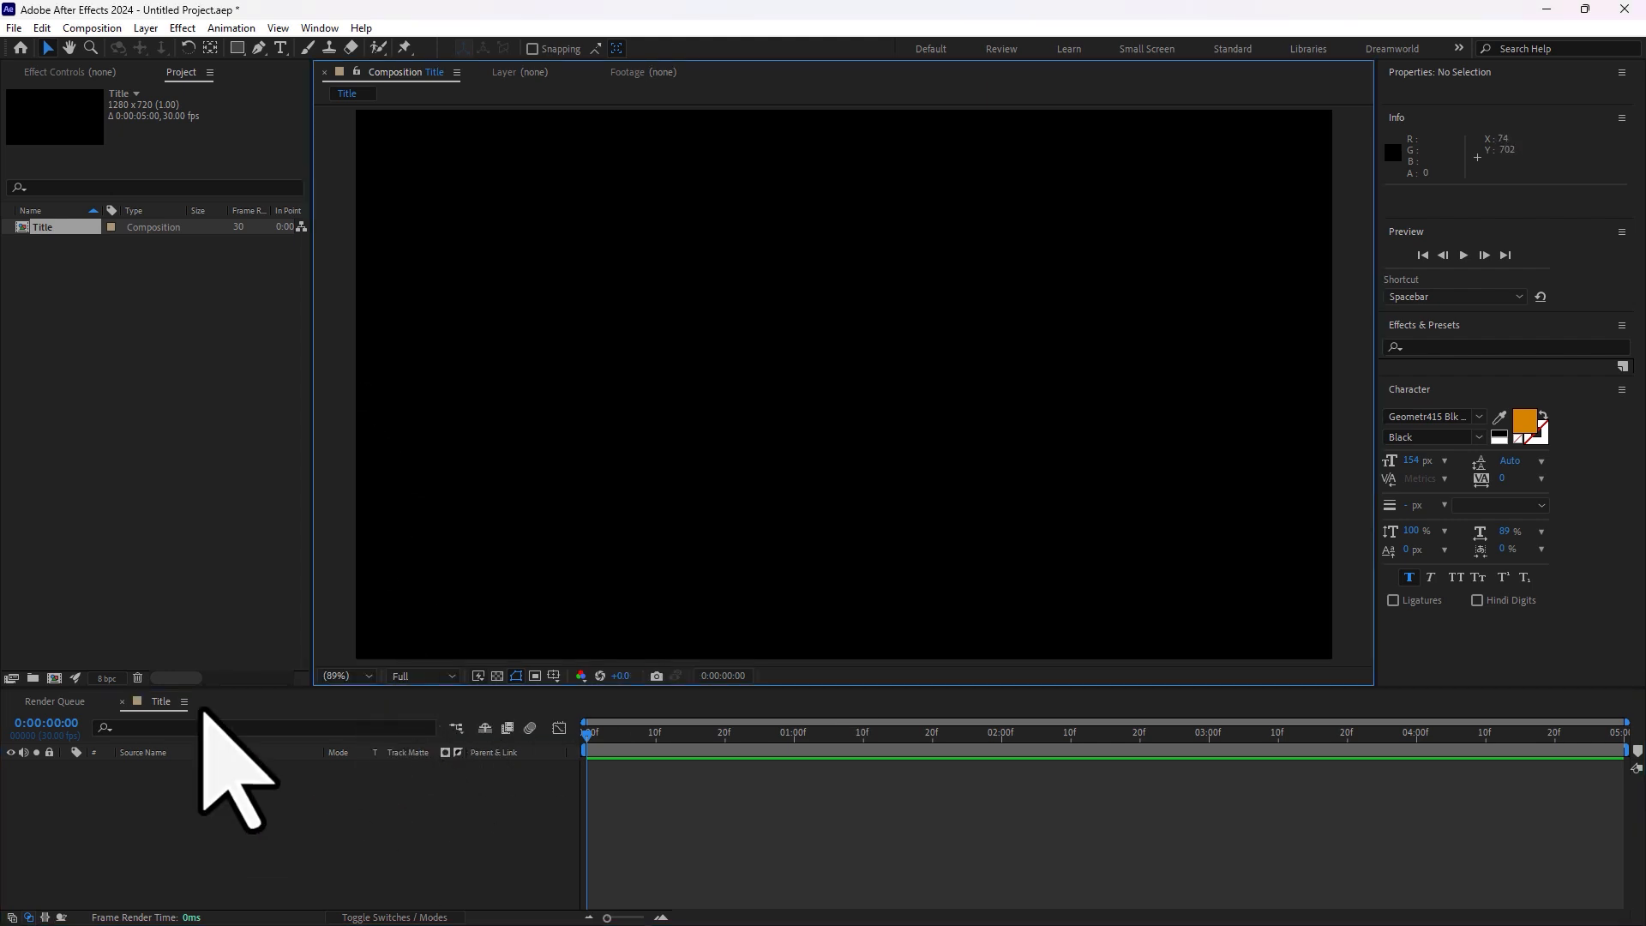
- Import Avengers-Logo.png from the Desktop into the project
{"action": "double_click", "coordinate": [286, 533]}
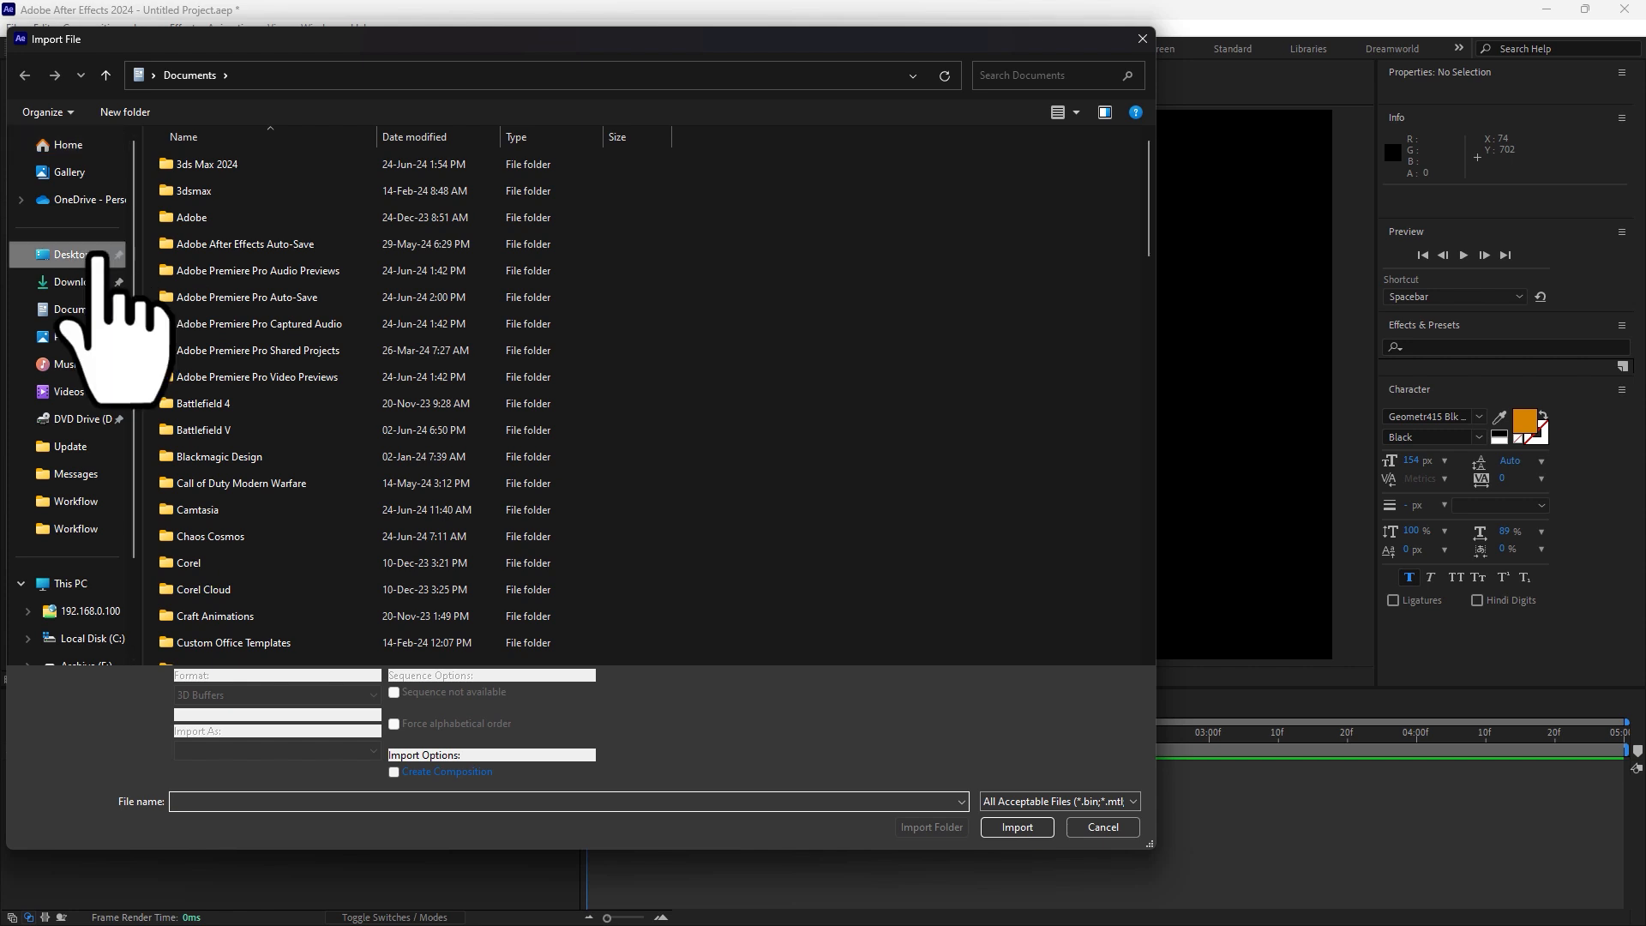
{"action": "left_click", "coordinate": [85, 254]}
{"action": "double_click", "coordinate": [230, 214]}
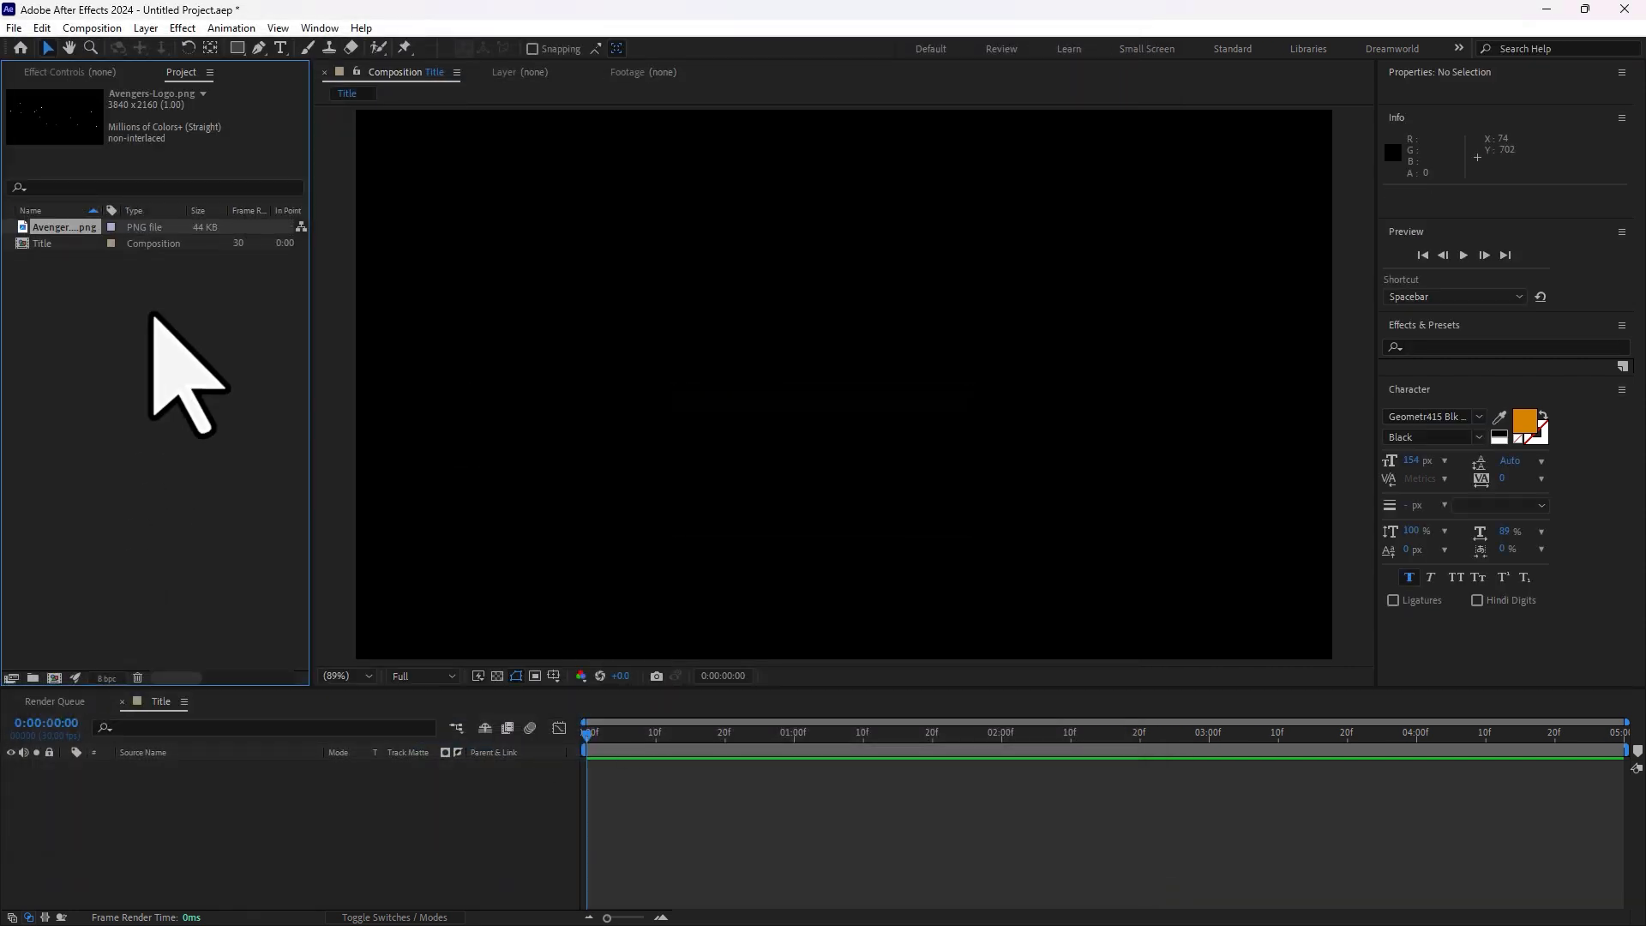
- Add Avengers-Logo.png to the Title composition, scale it to 27%, and turn on the transparency grid
{"action": "left_click_drag", "start_coordinate": [66, 228], "coordinate": [856, 398]}
{"action": "key", "text": "s"}
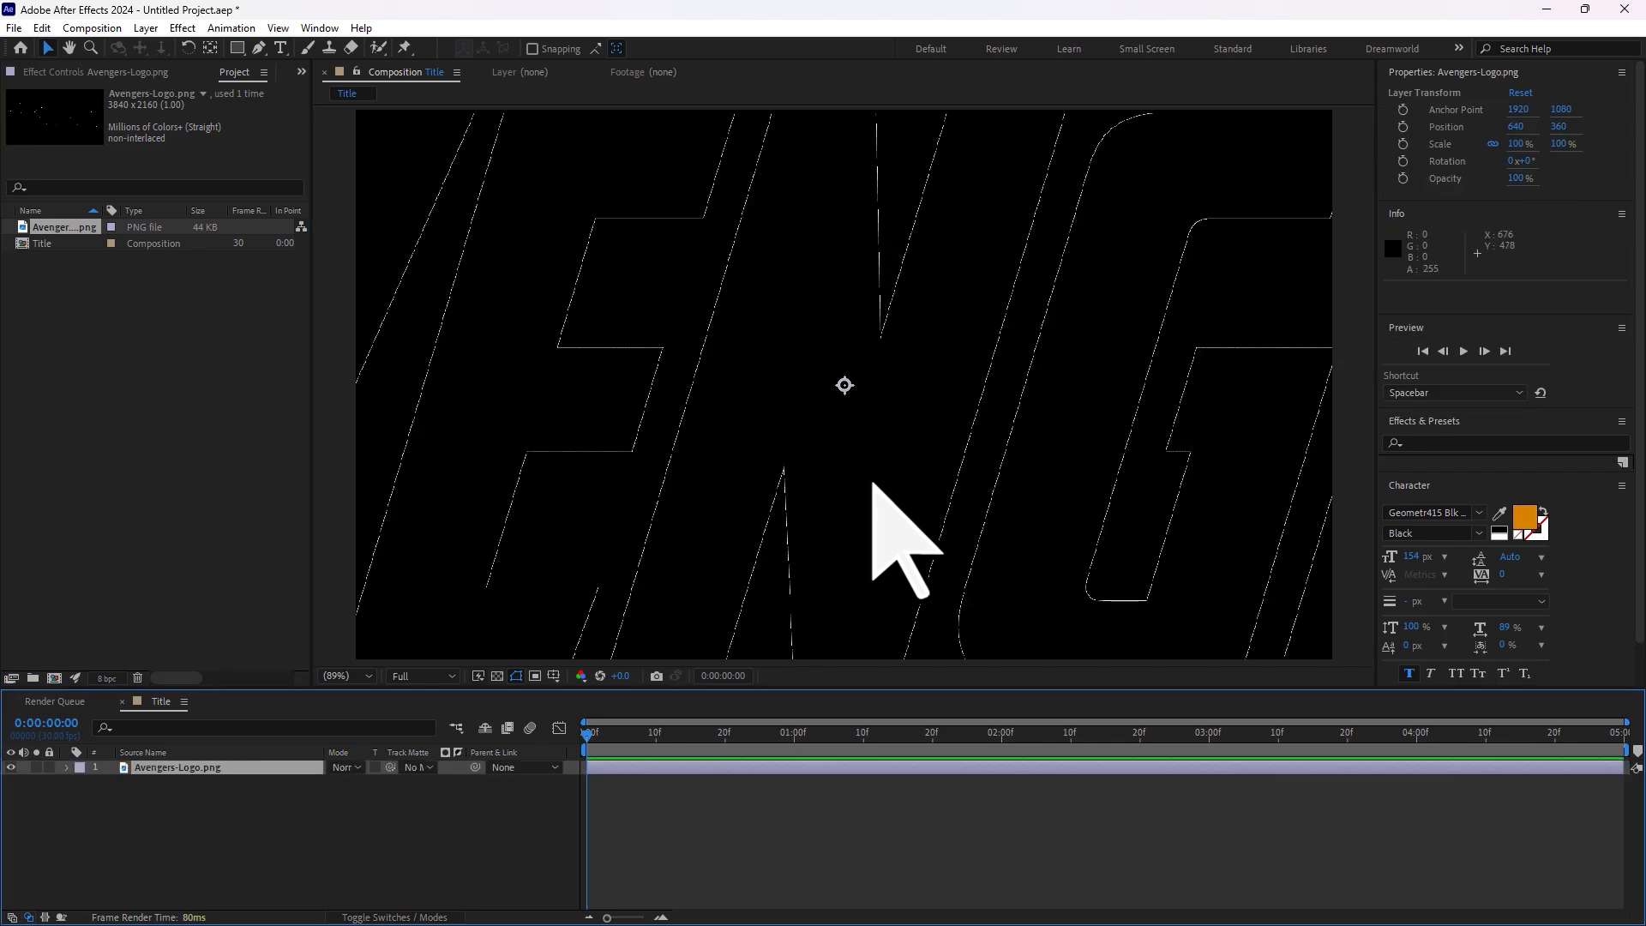
{"action": "left_click_drag", "start_coordinate": [353, 782], "coordinate": [334, 798]}
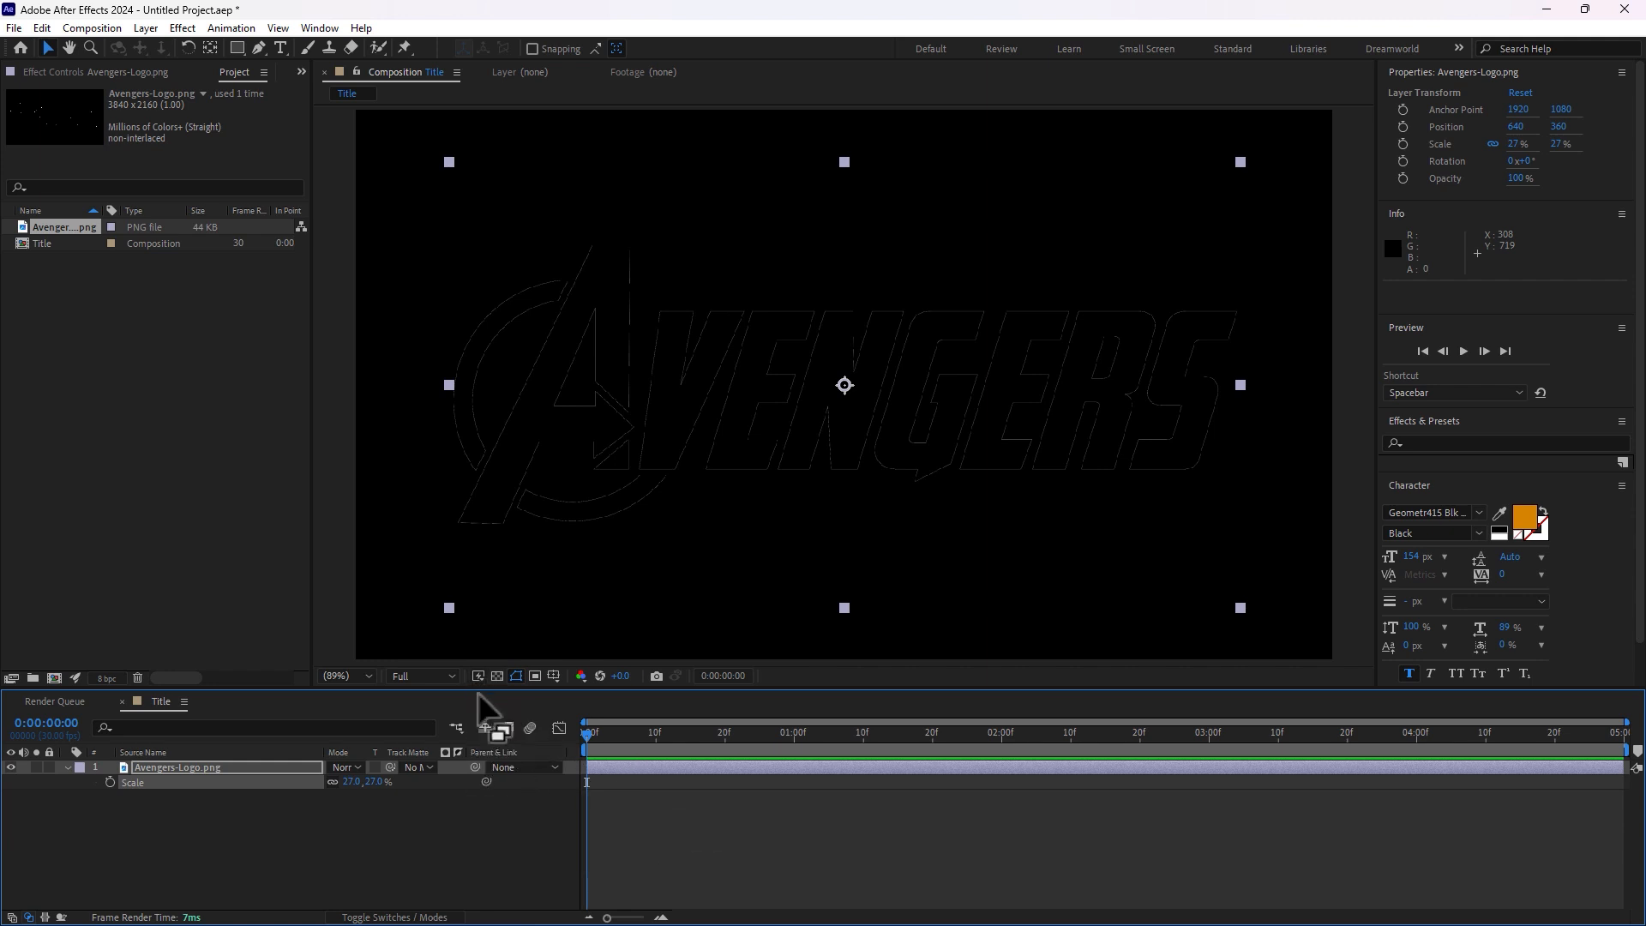
{"action": "left_click", "coordinate": [497, 676]}
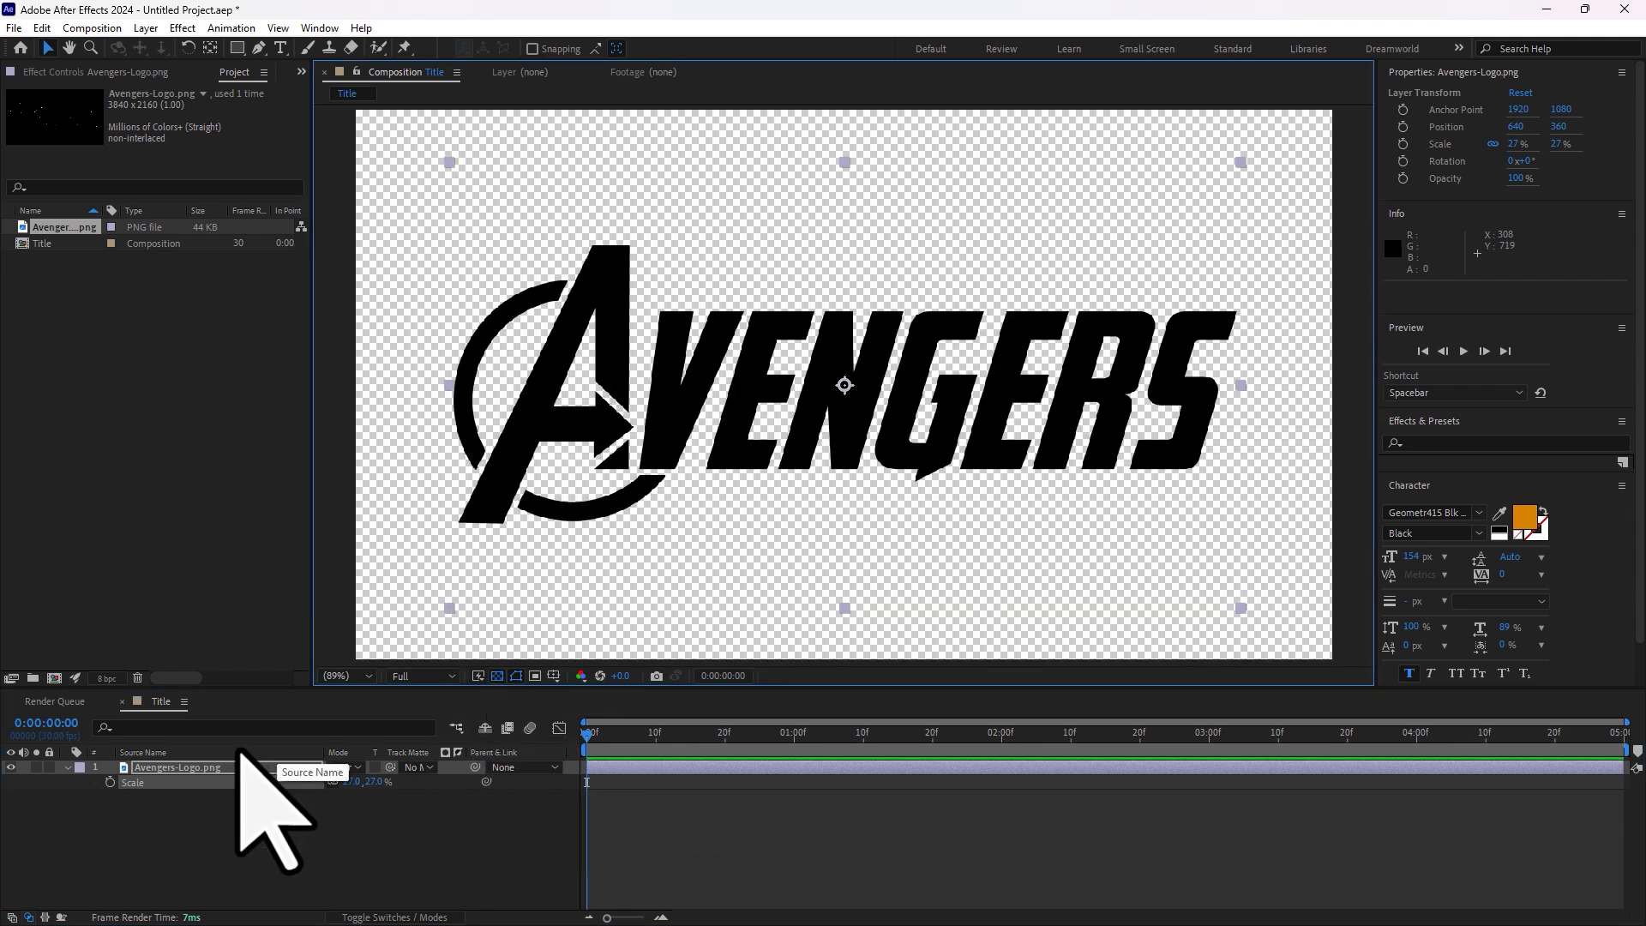
- Create an orange 1280x720 px solid named Logo above the logo image and hide it
{"action": "left_click", "coordinate": [191, 766]}
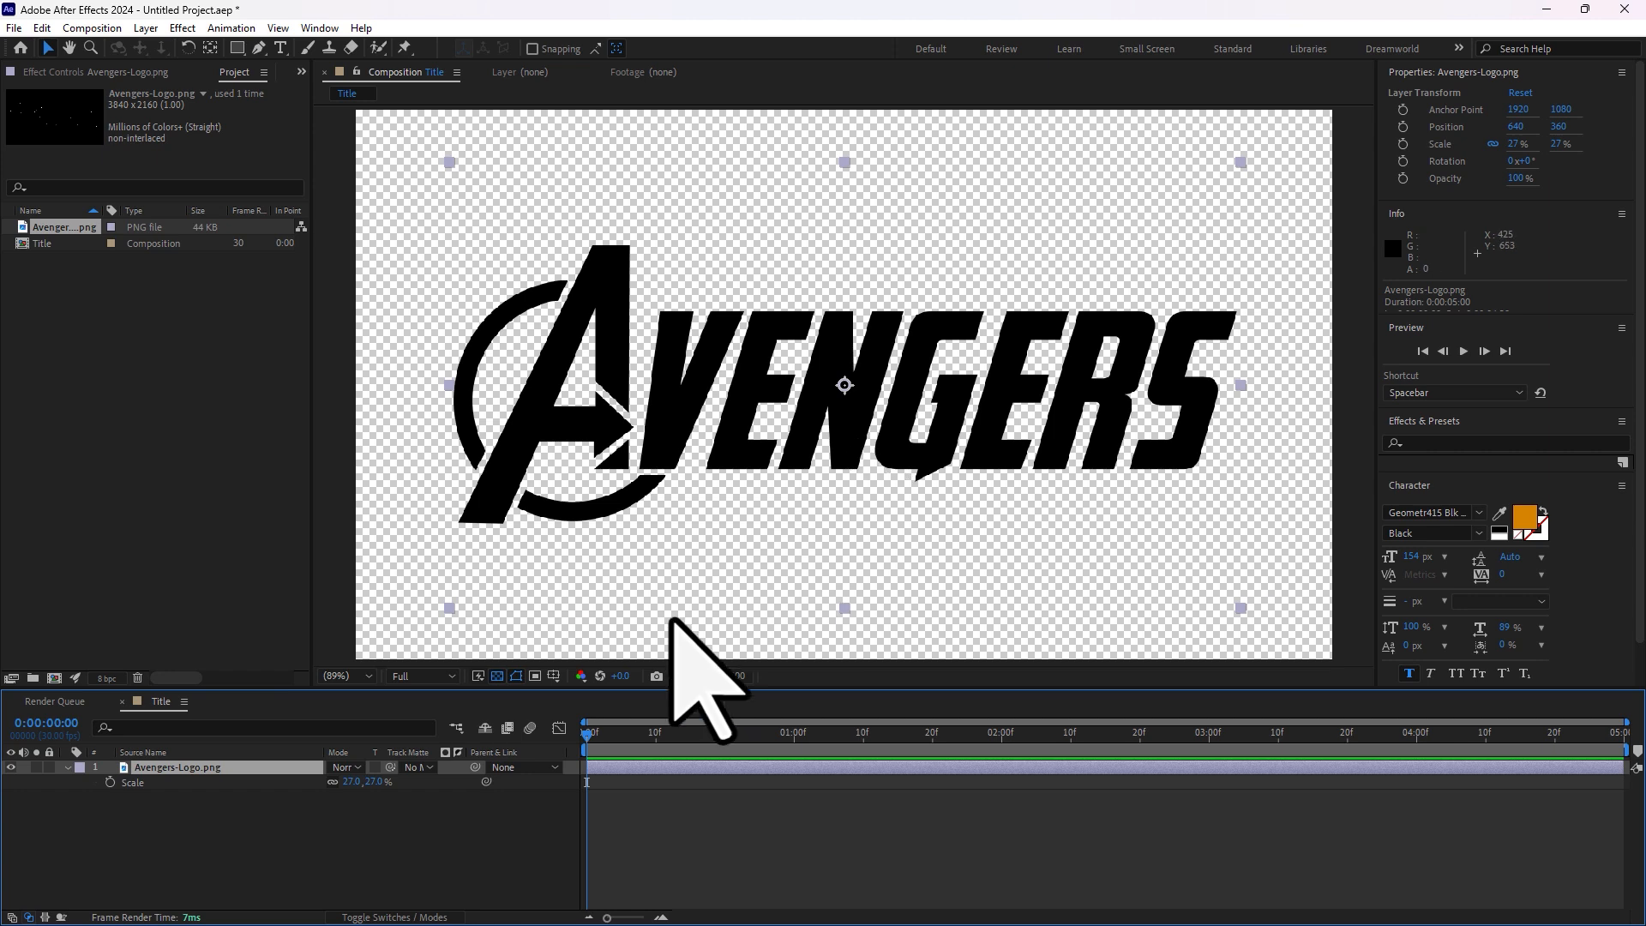
{"action": "left_click", "coordinate": [258, 48]}
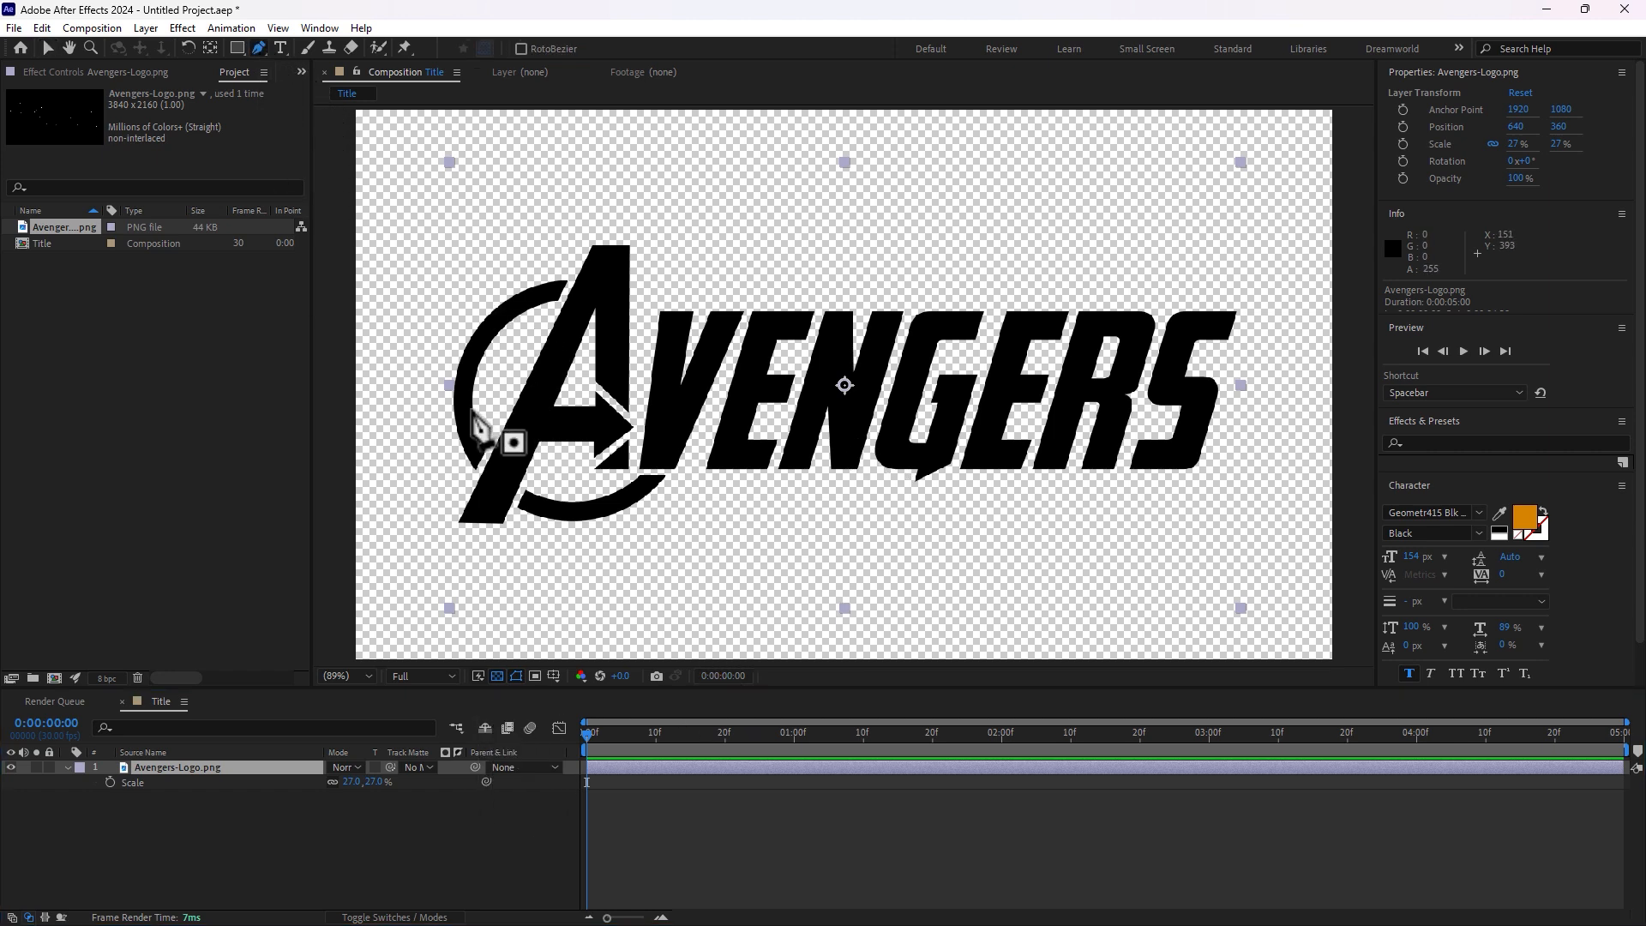
{"action": "key", "text": "h"}
{"action": "left_click_drag", "start_coordinate": [477, 424], "coordinate": [588, 390]}
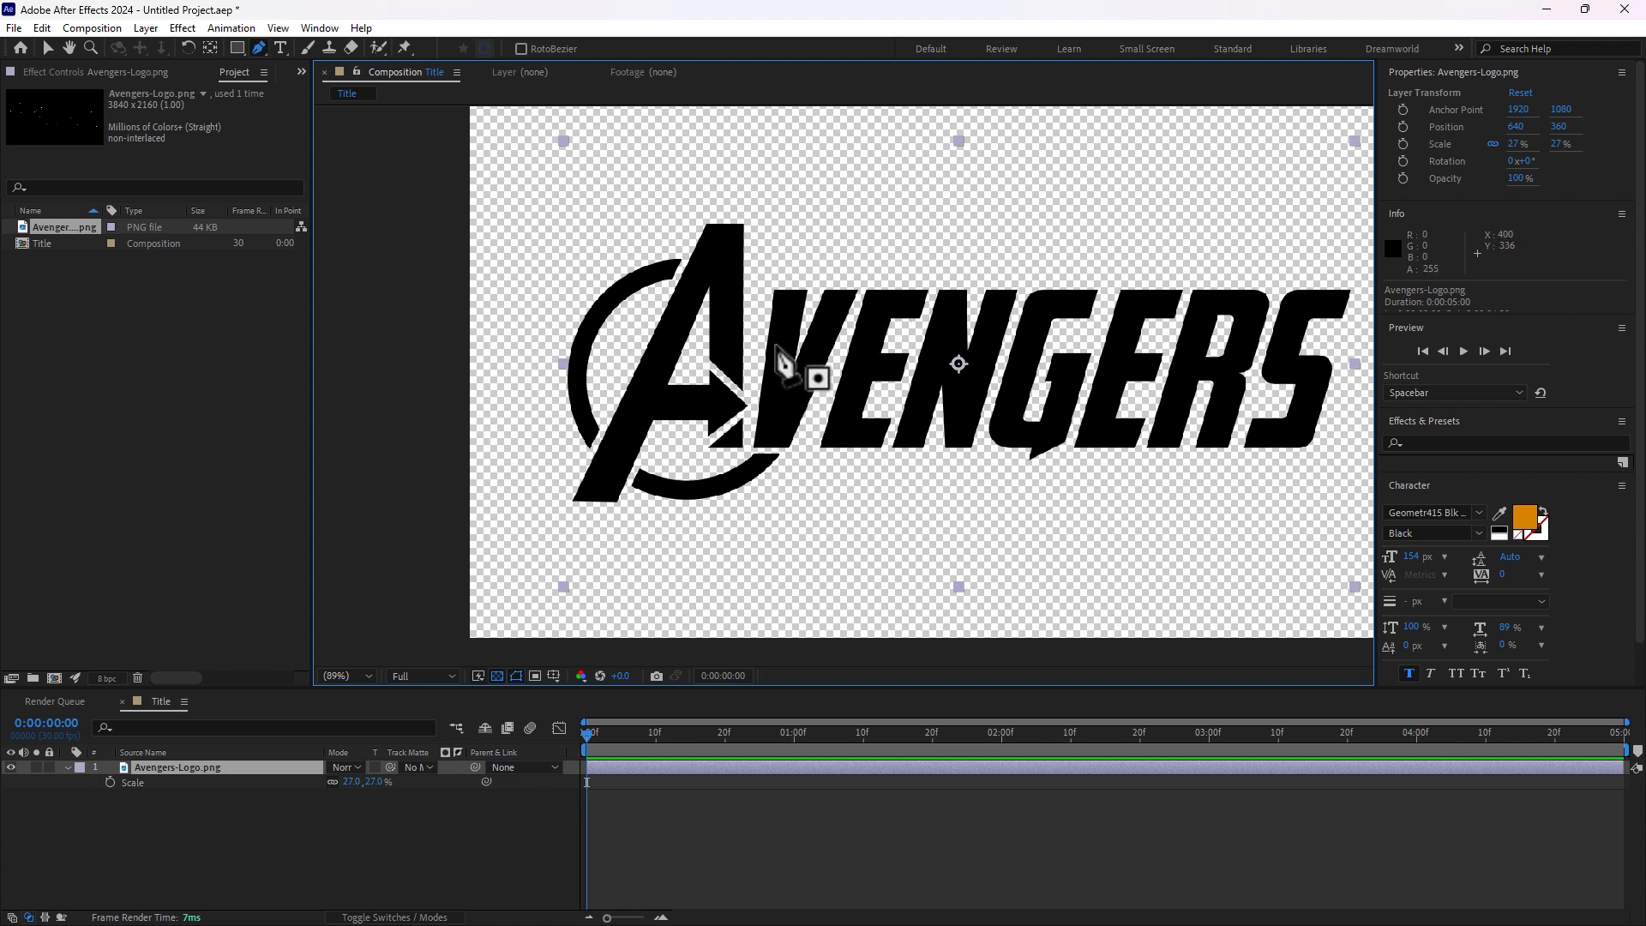
{"action": "key", "text": "ctrl+y"}
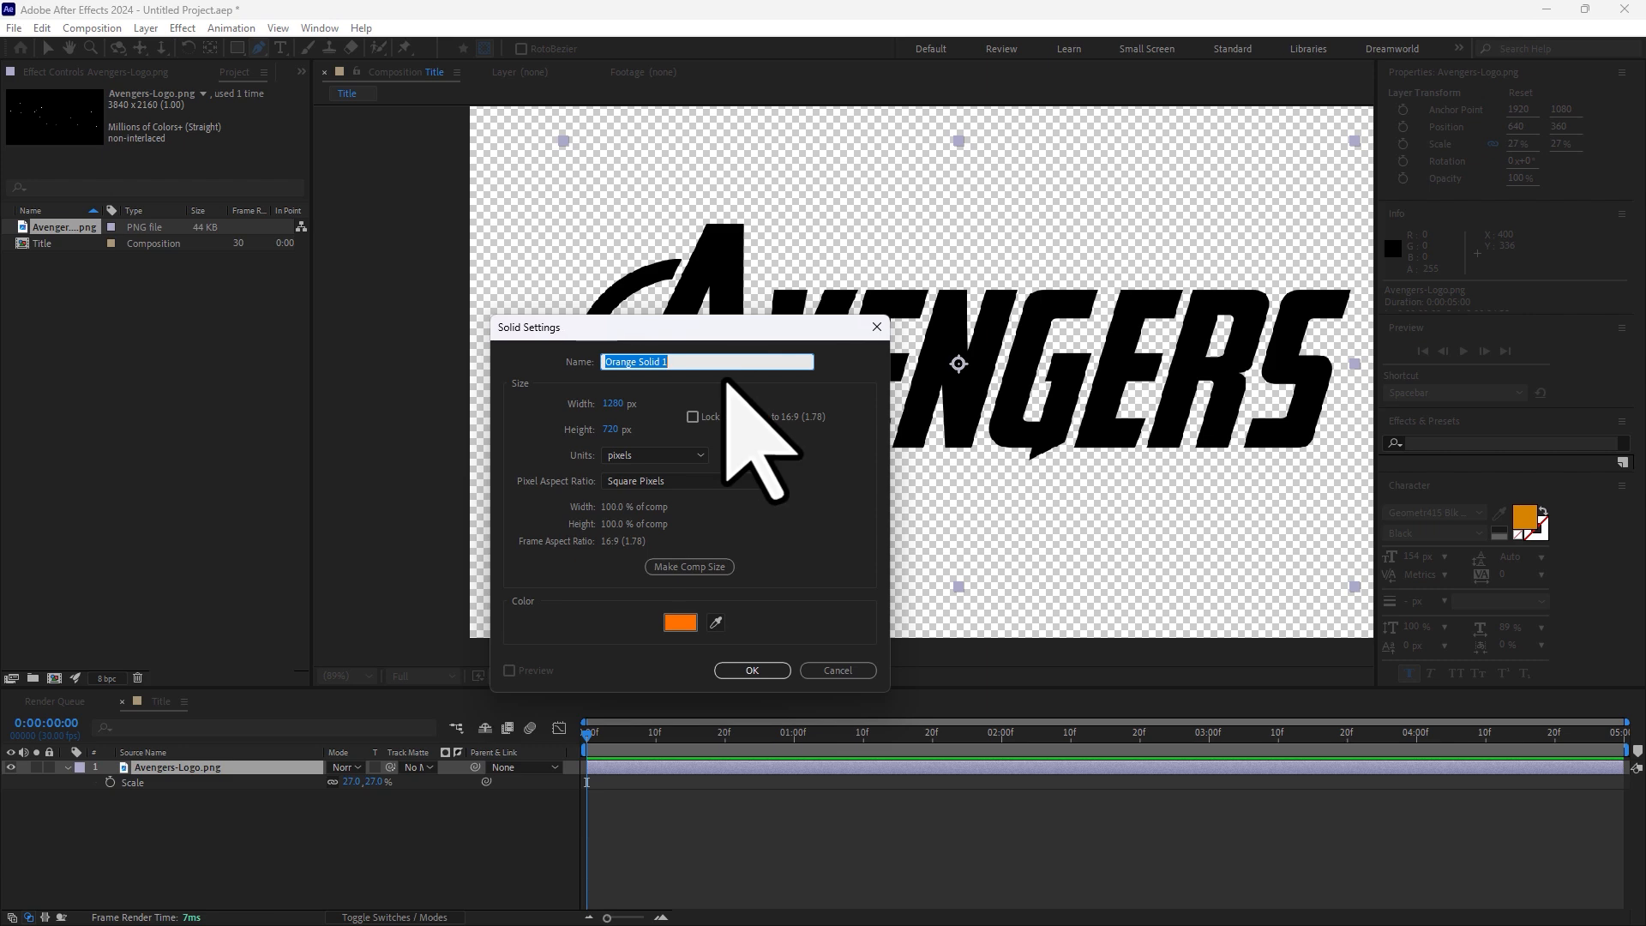
{"action": "type", "text": "Logo"}
{"action": "key", "text": "Return"}
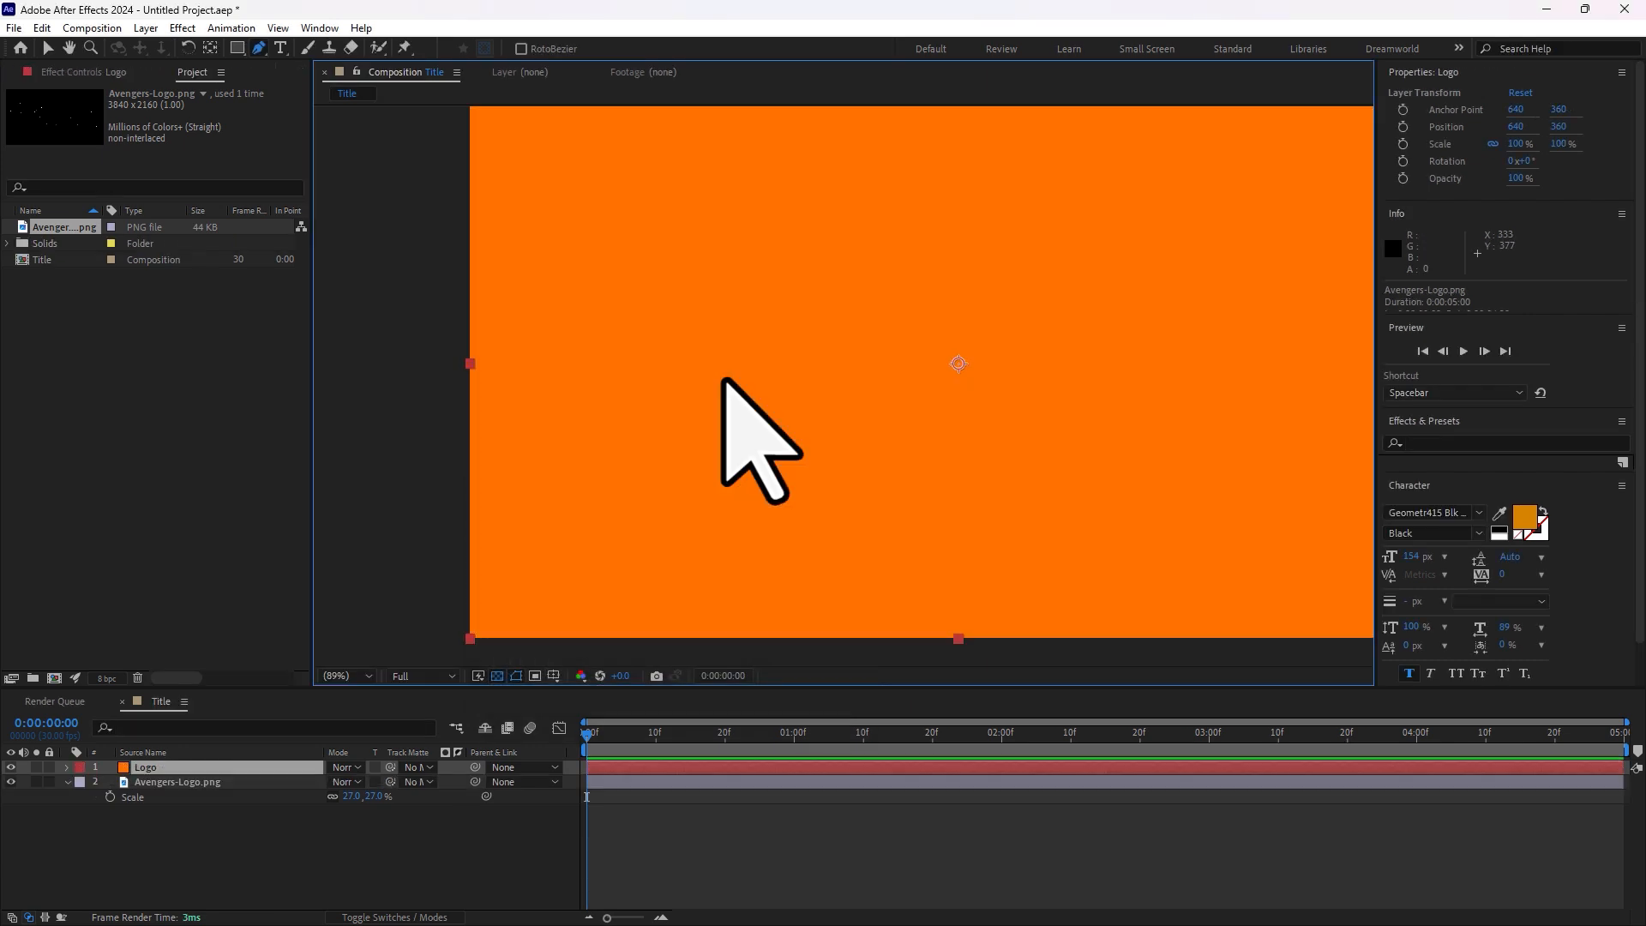
{"action": "left_click", "coordinate": [11, 767]}
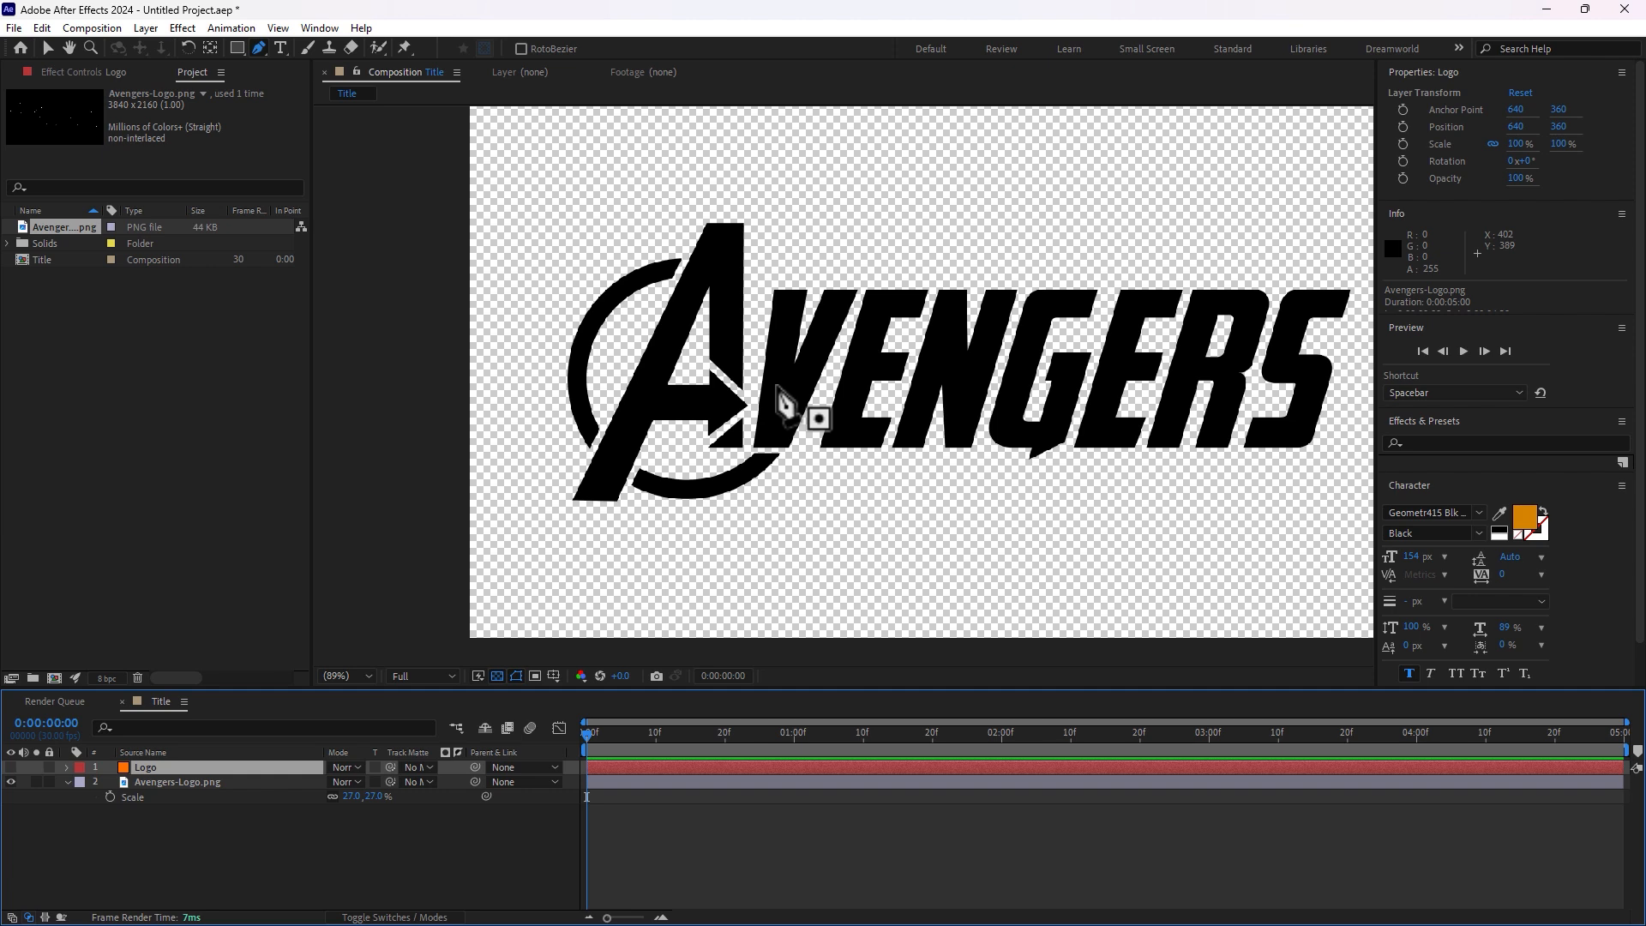
- Try tracing the logo's large letter A with a Pen mask on the Logo solid, then delete that solid
{"action": "key", "text": "grave"}
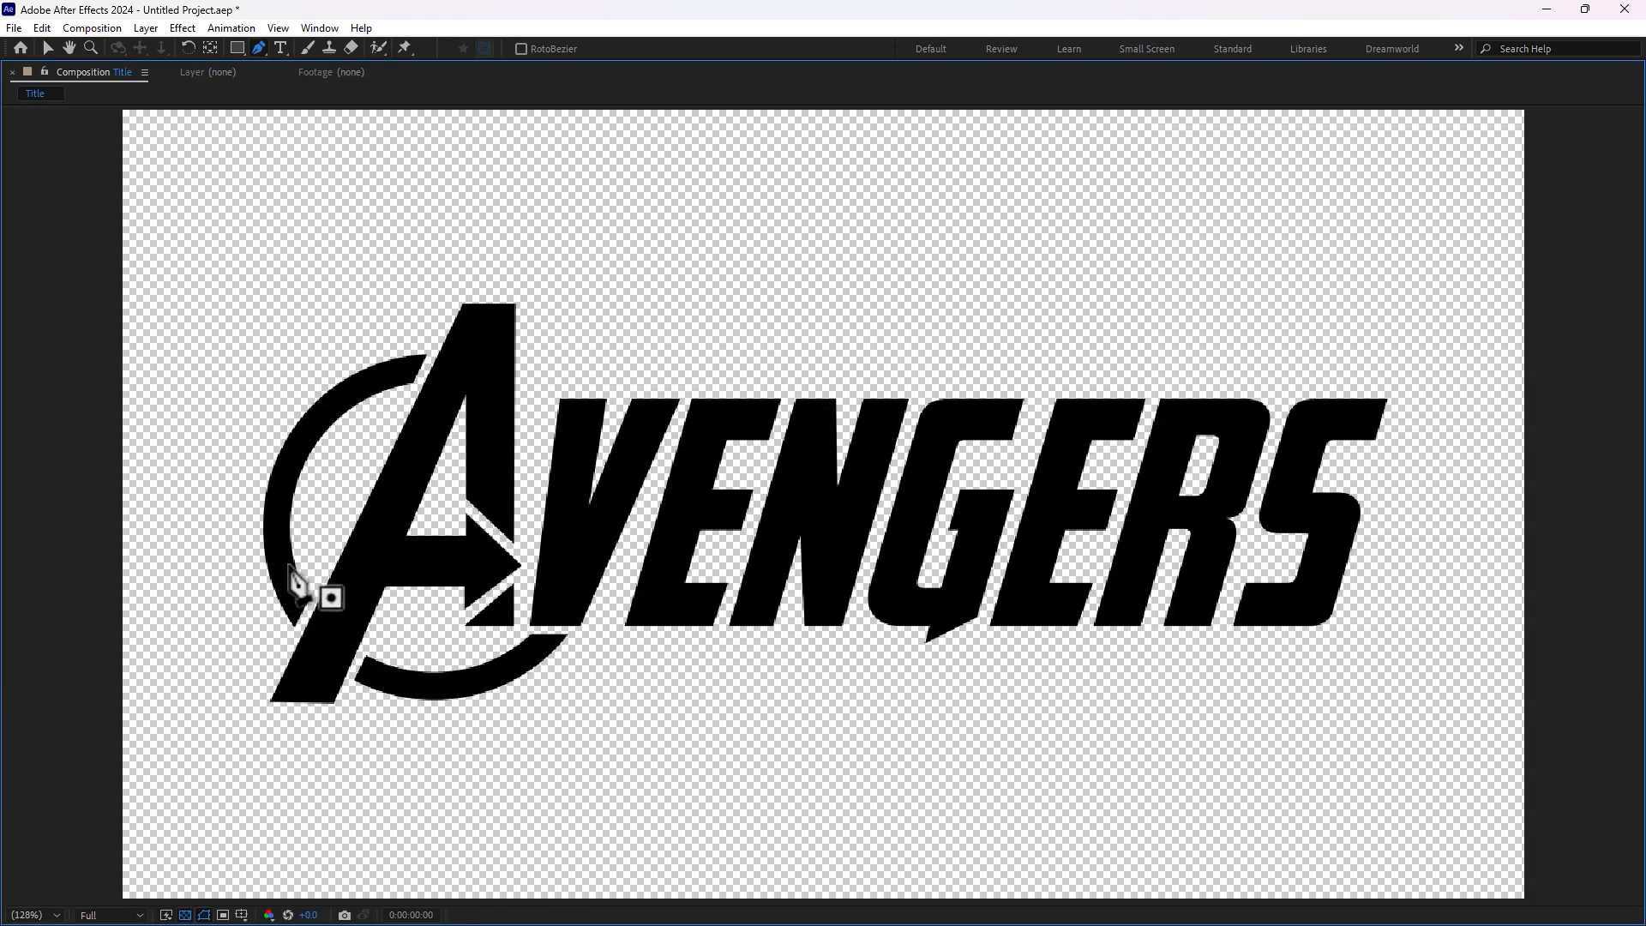
{"action": "scroll", "coordinate": [298, 580], "scroll_direction": "up", "scroll_amount": 3}
{"action": "scroll", "coordinate": [307, 577], "scroll_direction": "down", "scroll_amount": 2}
{"action": "scroll", "coordinate": [588, 532], "scroll_direction": "up", "scroll_amount": 2}
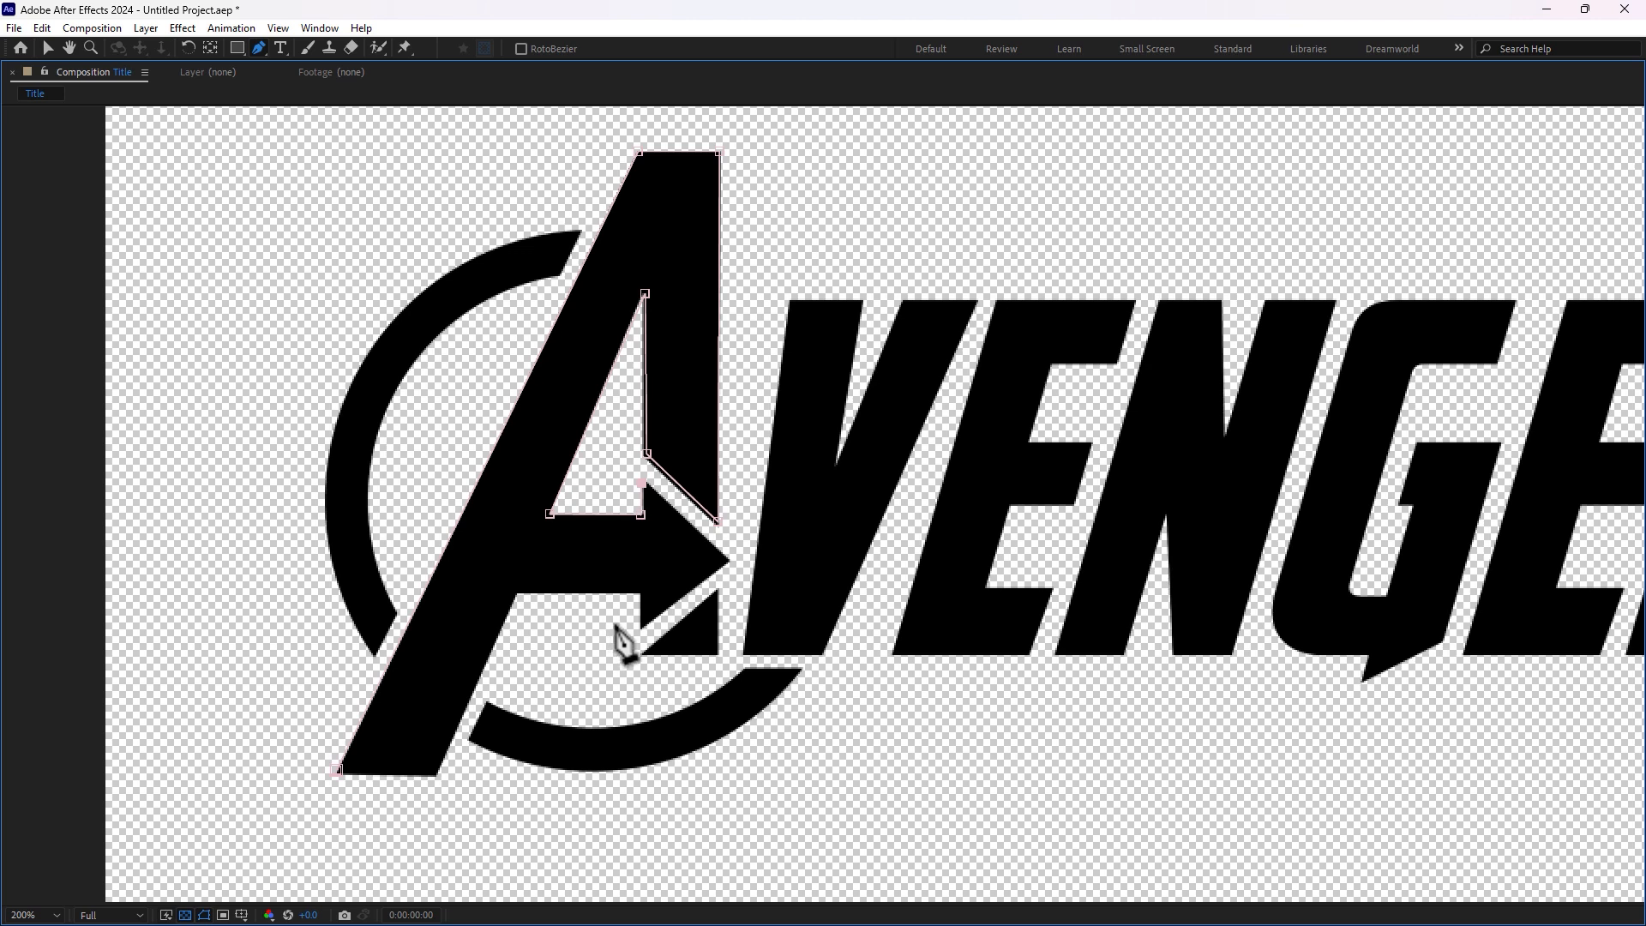
{"action": "key", "text": "grave"}
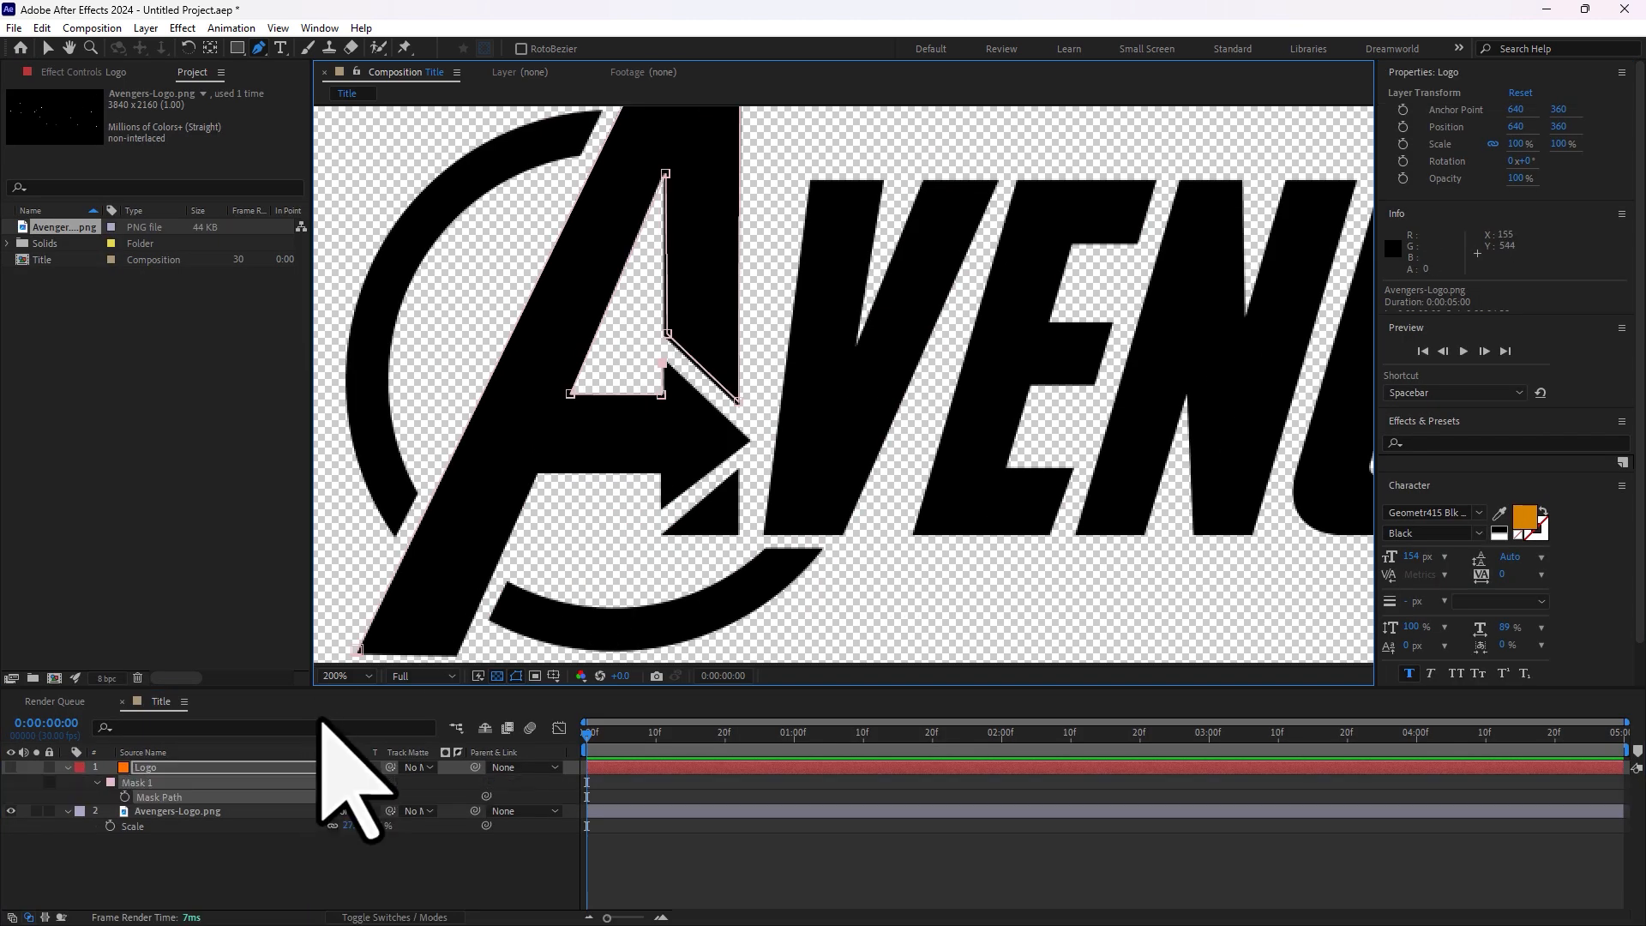
{"action": "left_click", "coordinate": [159, 767]}
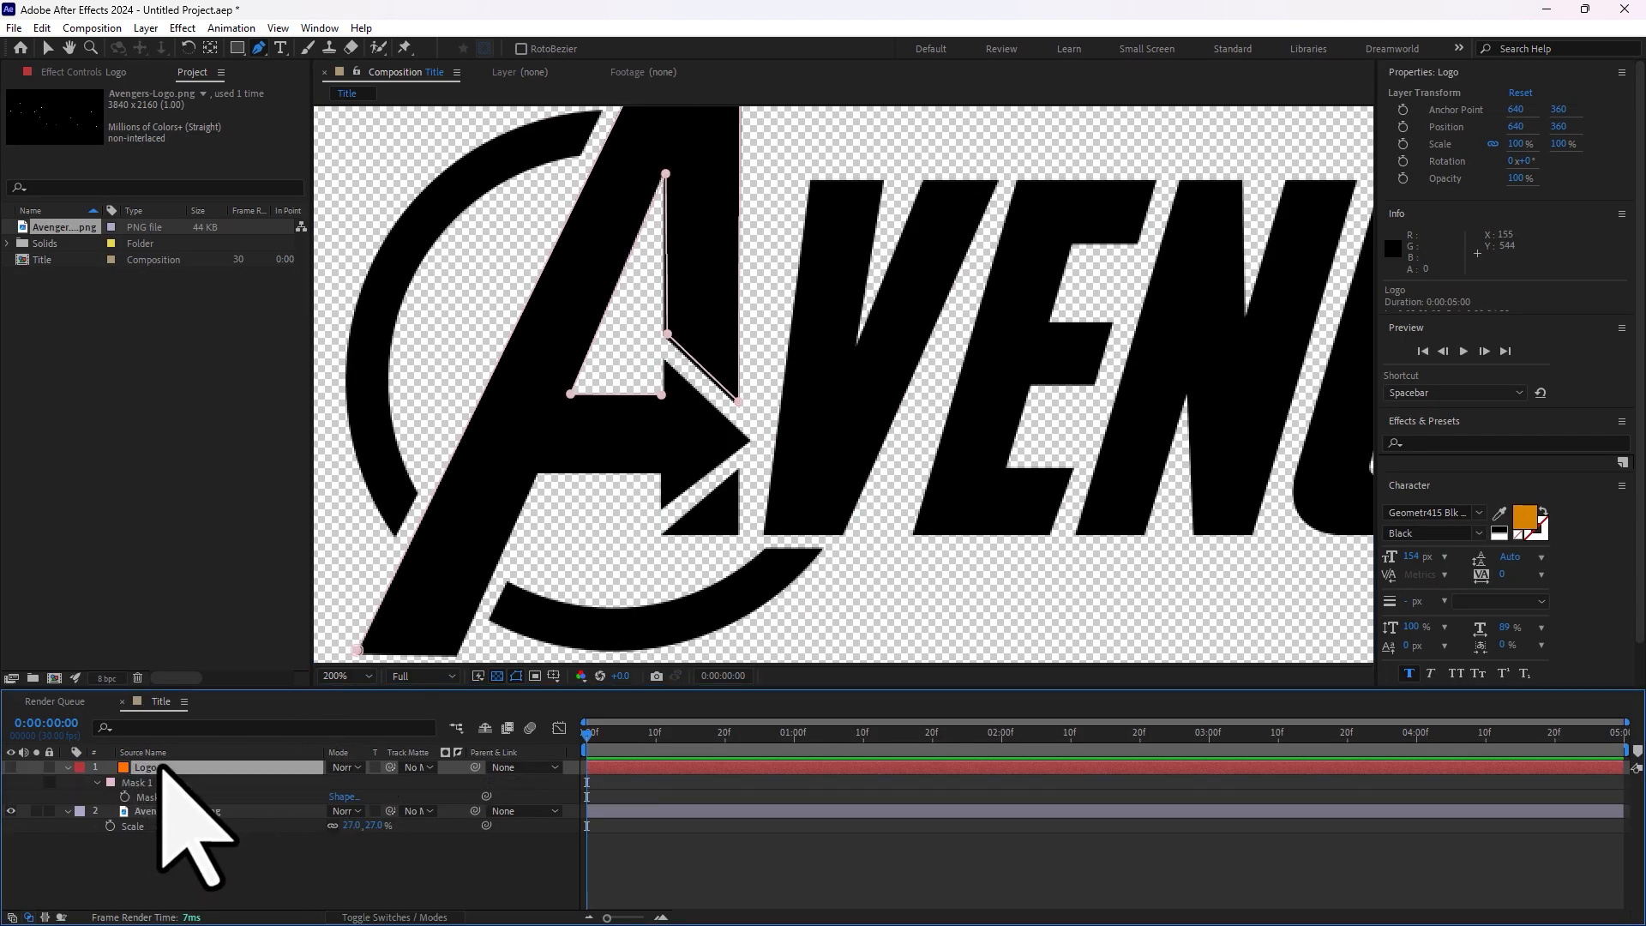
{"action": "key", "text": "Delete"}
- Auto-trace the Avengers-Logo.png layer on the current frame using the Alpha channel, applying the masks to a new layer
{"action": "left_click", "coordinate": [166, 766]}
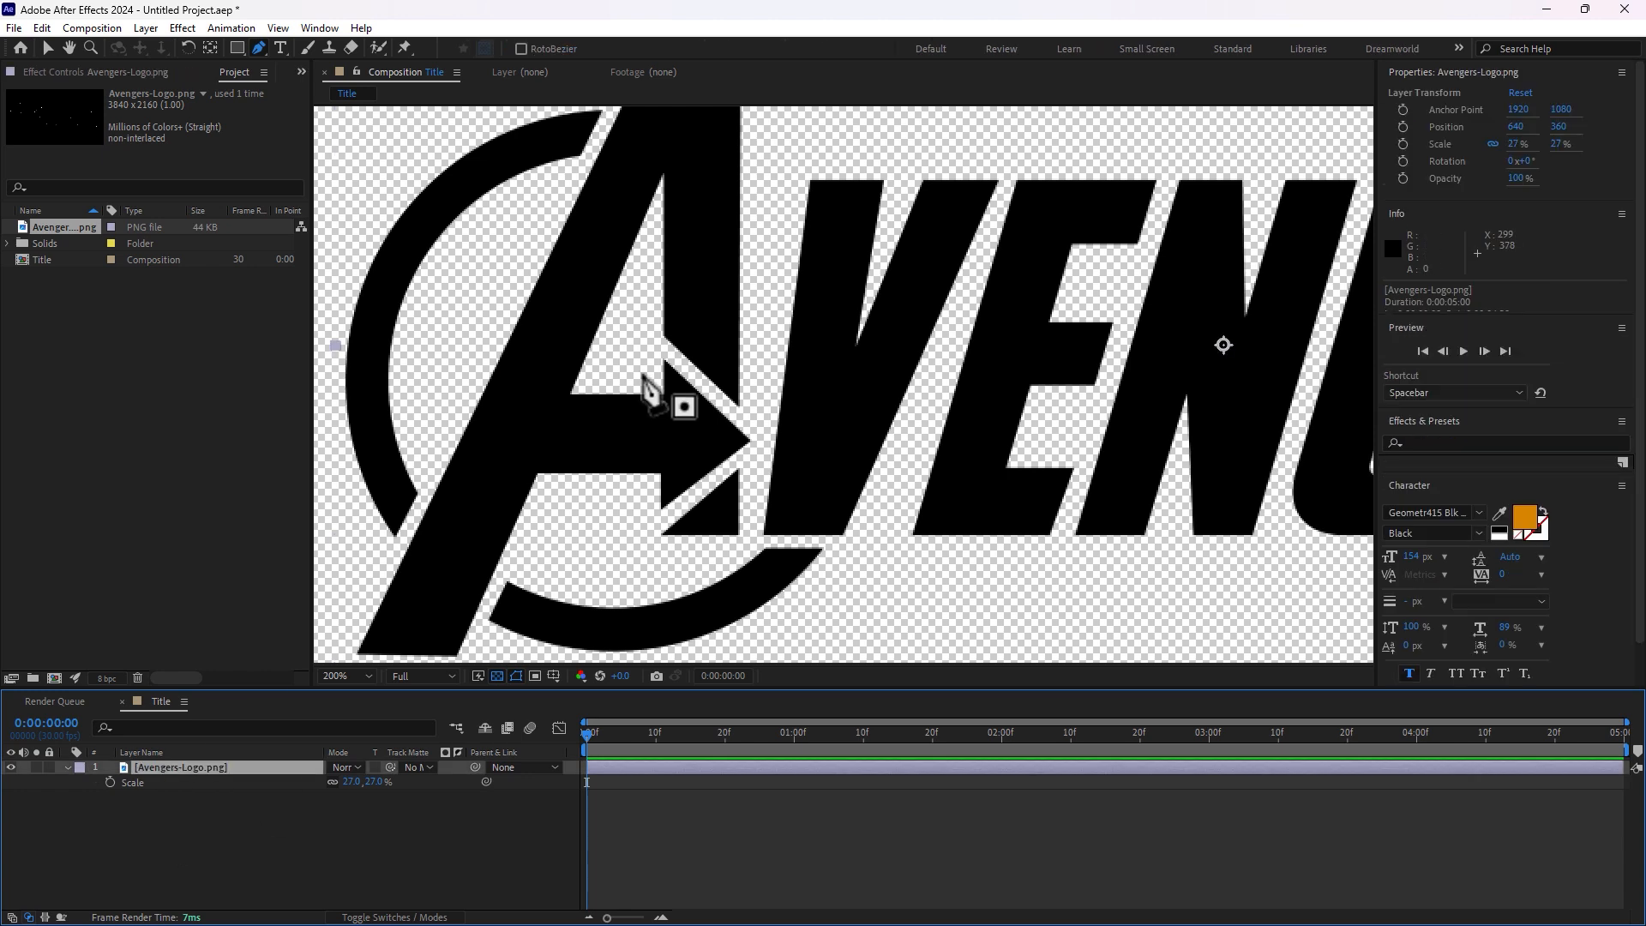
{"action": "scroll", "coordinate": [651, 377], "scroll_direction": "down", "scroll_amount": 4}
{"action": "left_click", "coordinate": [155, 24]}
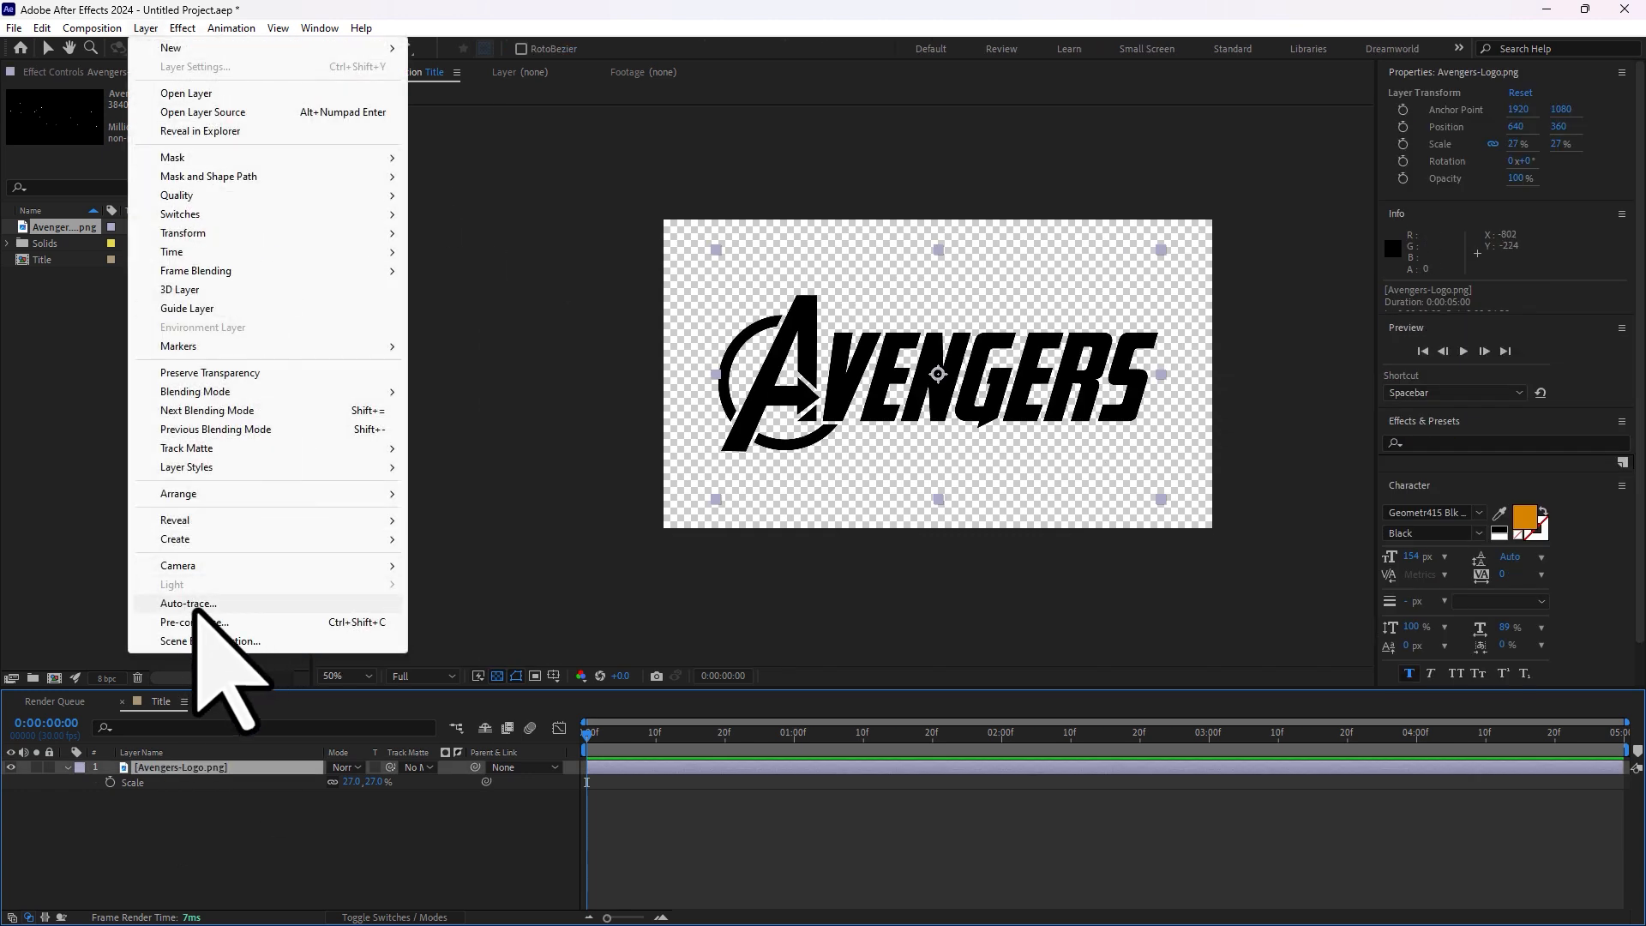
{"action": "left_click", "coordinate": [197, 606]}
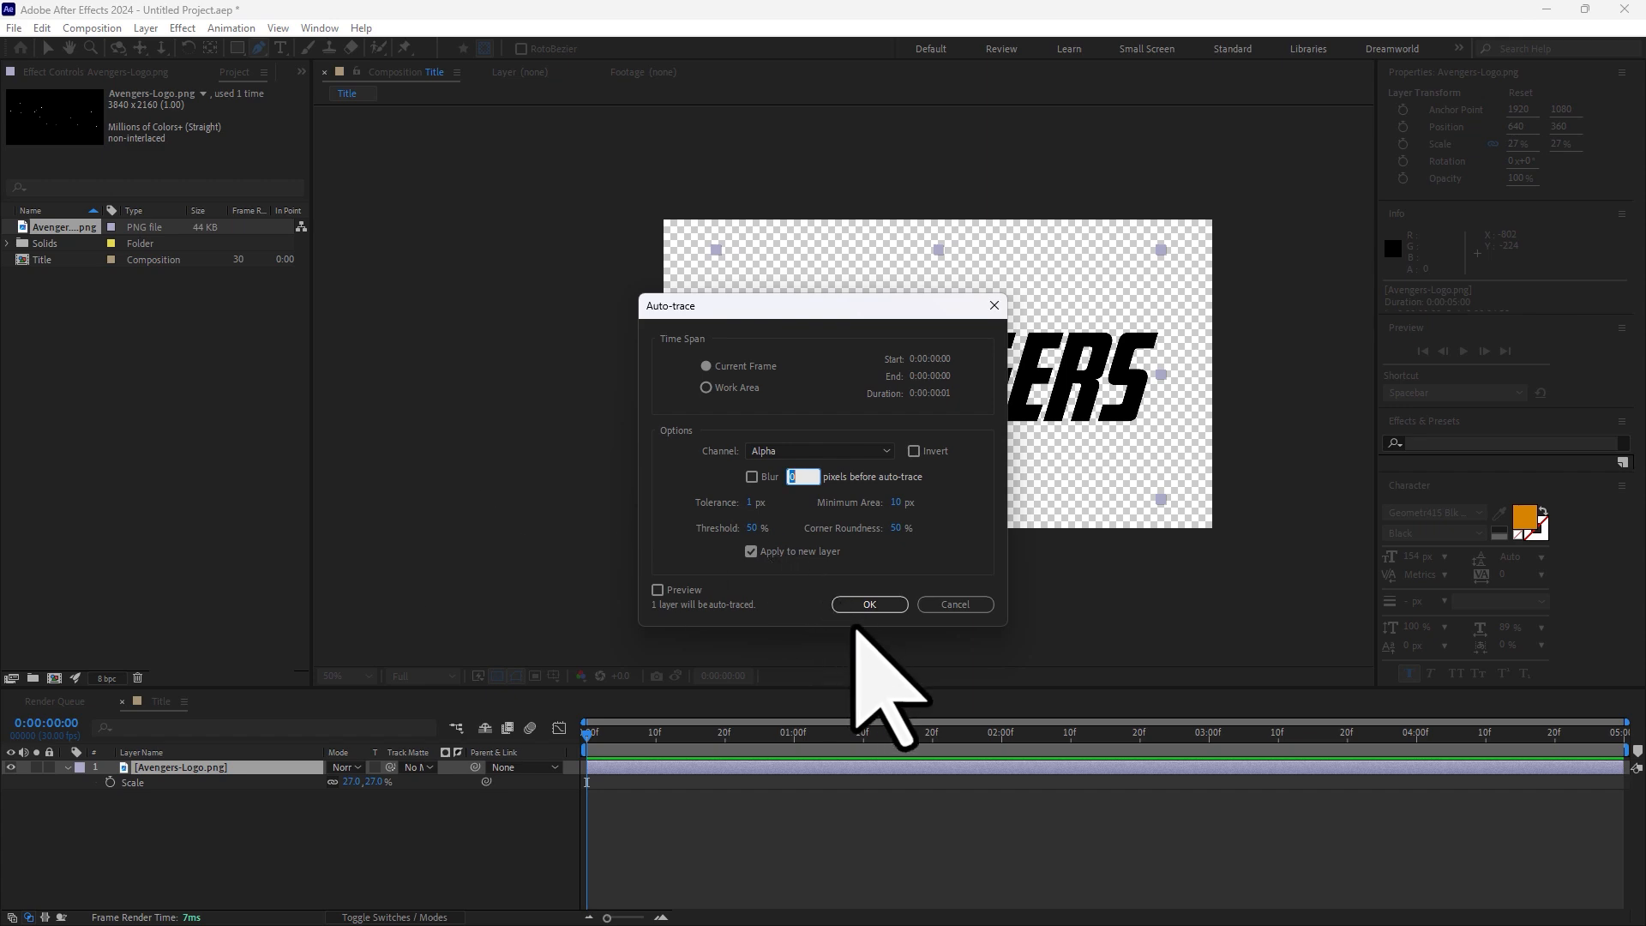
{"action": "left_click", "coordinate": [870, 605]}
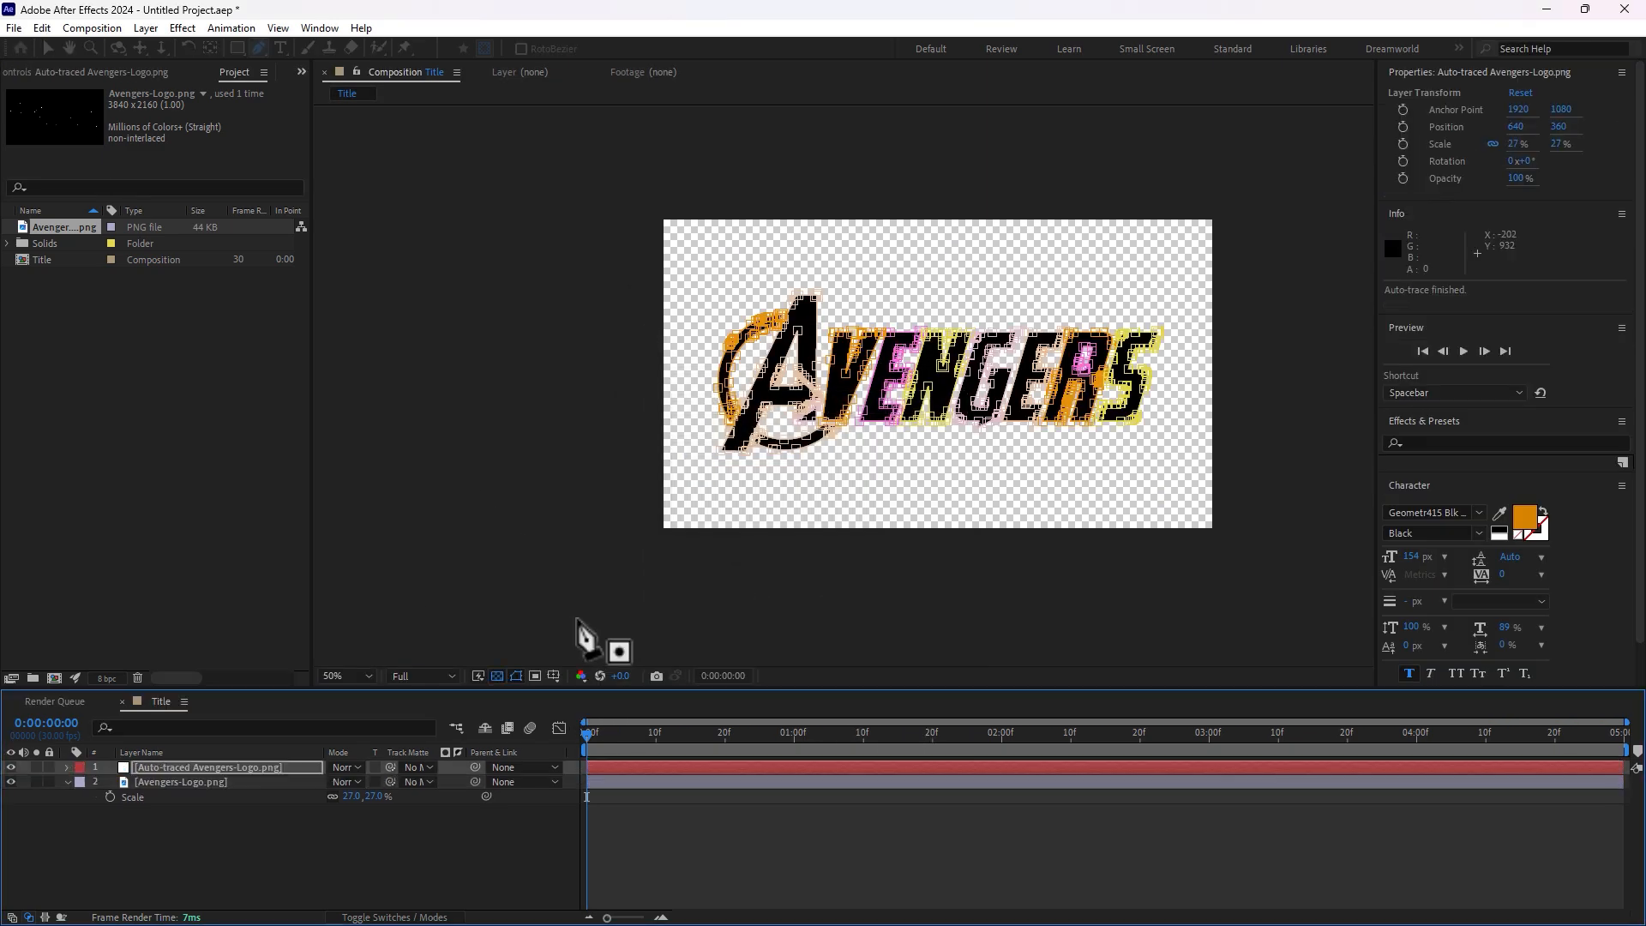
- Delete the original Avengers-Logo.png layer from the composition, keeping the auto-traced one
{"action": "left_click", "coordinate": [188, 842]}
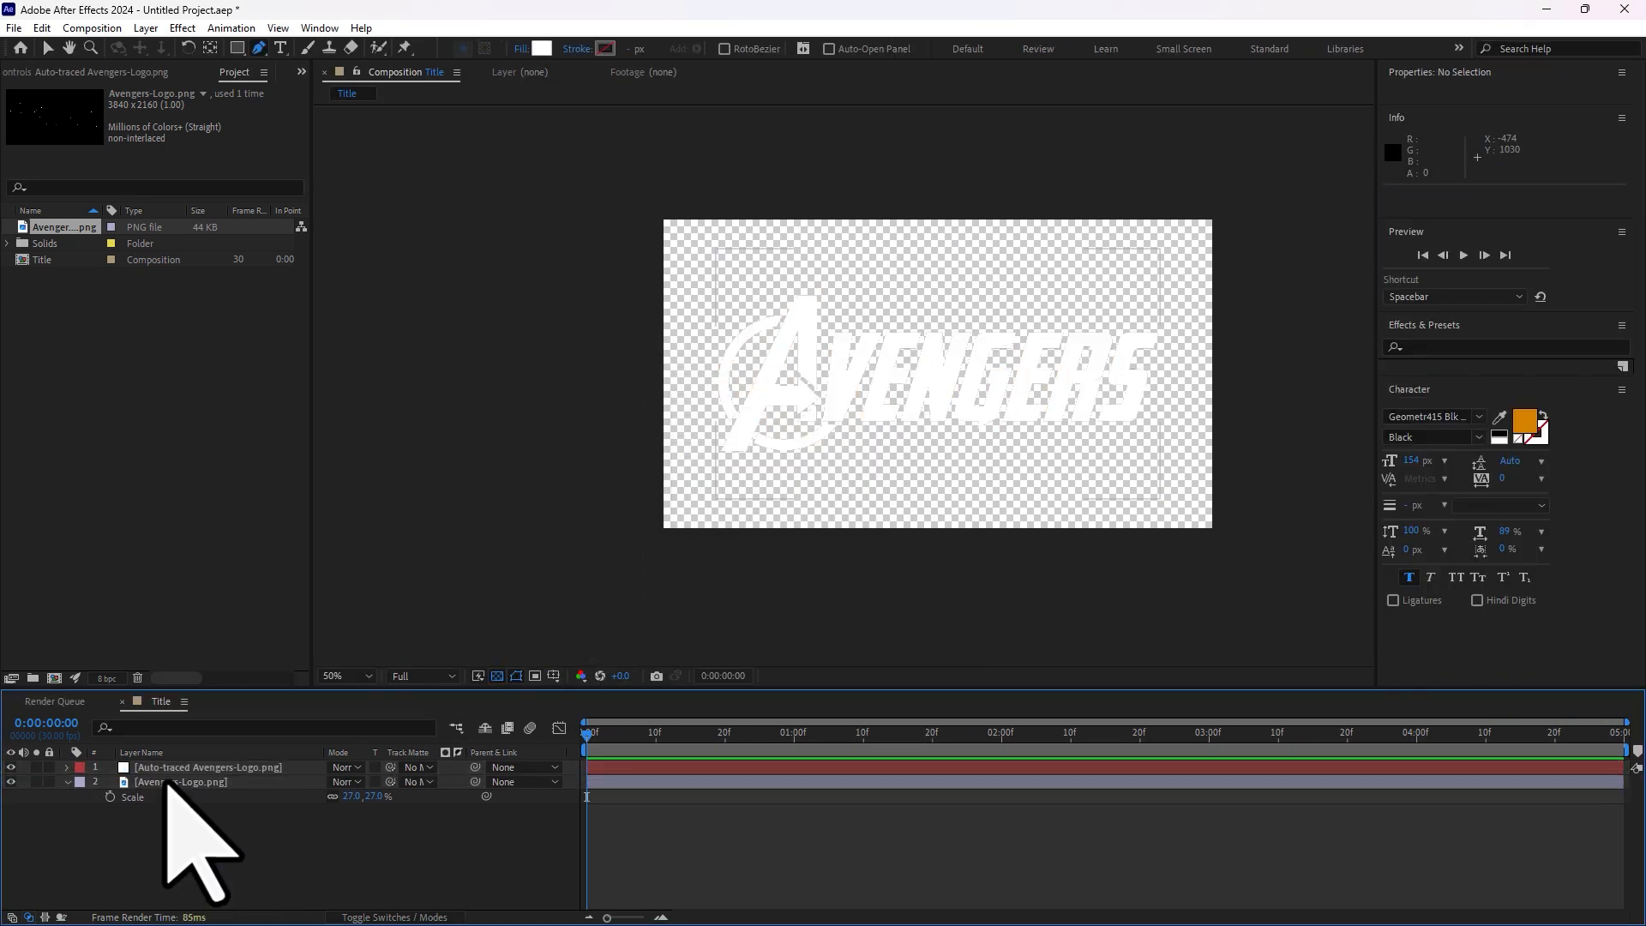
{"action": "left_click", "coordinate": [168, 783]}
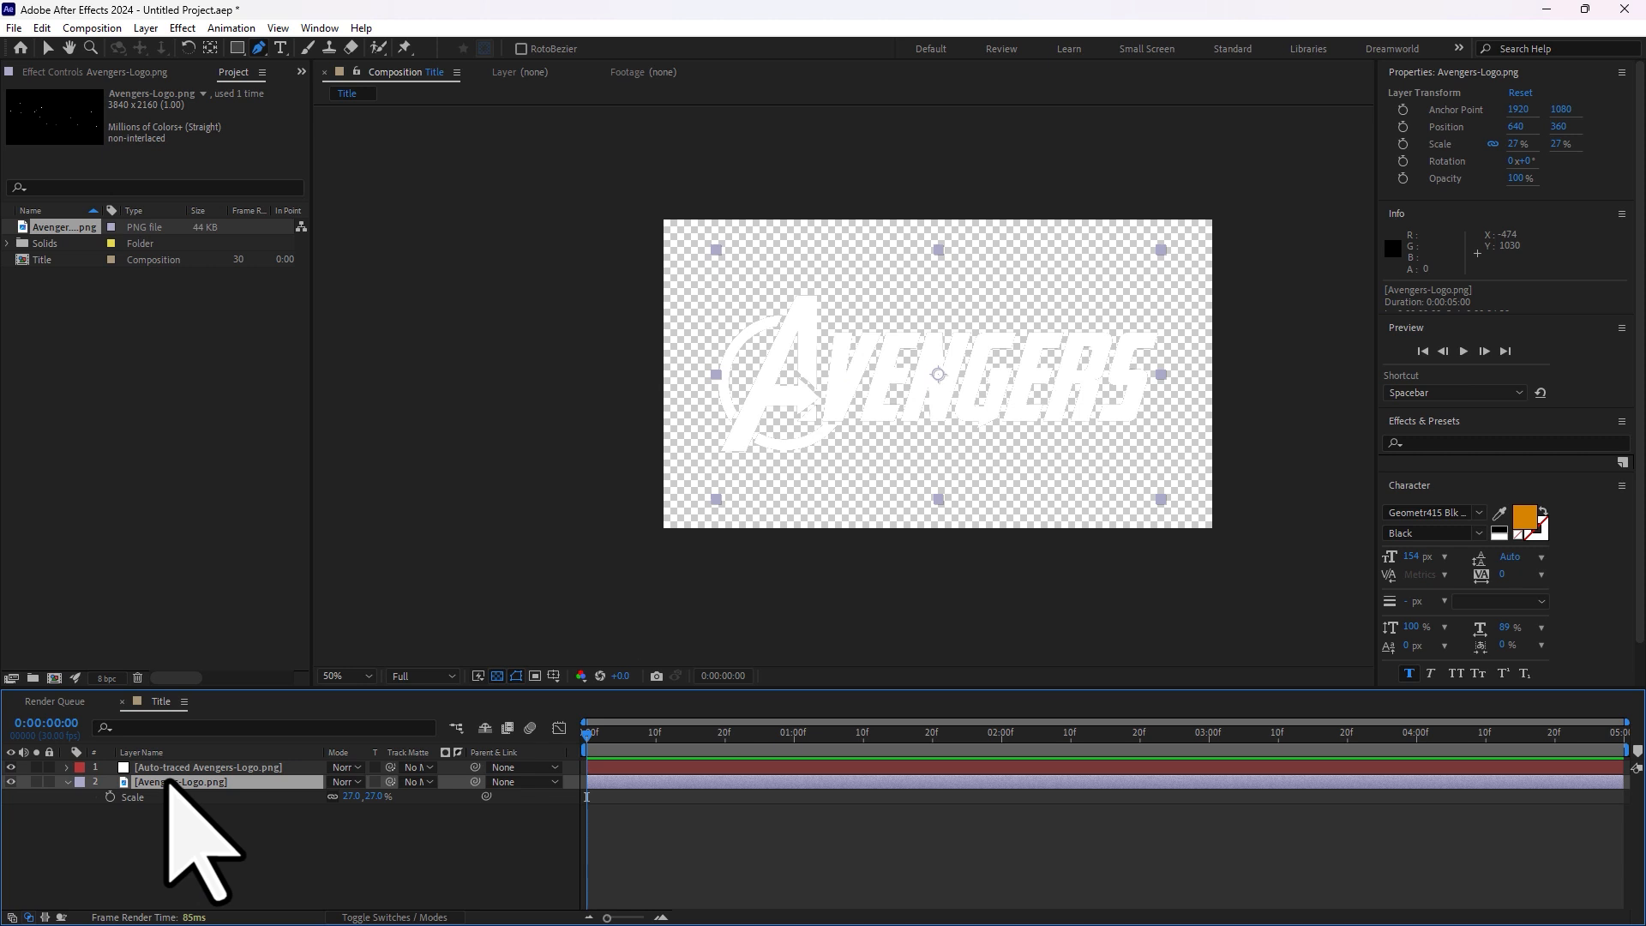
{"action": "key", "text": "Delete"}
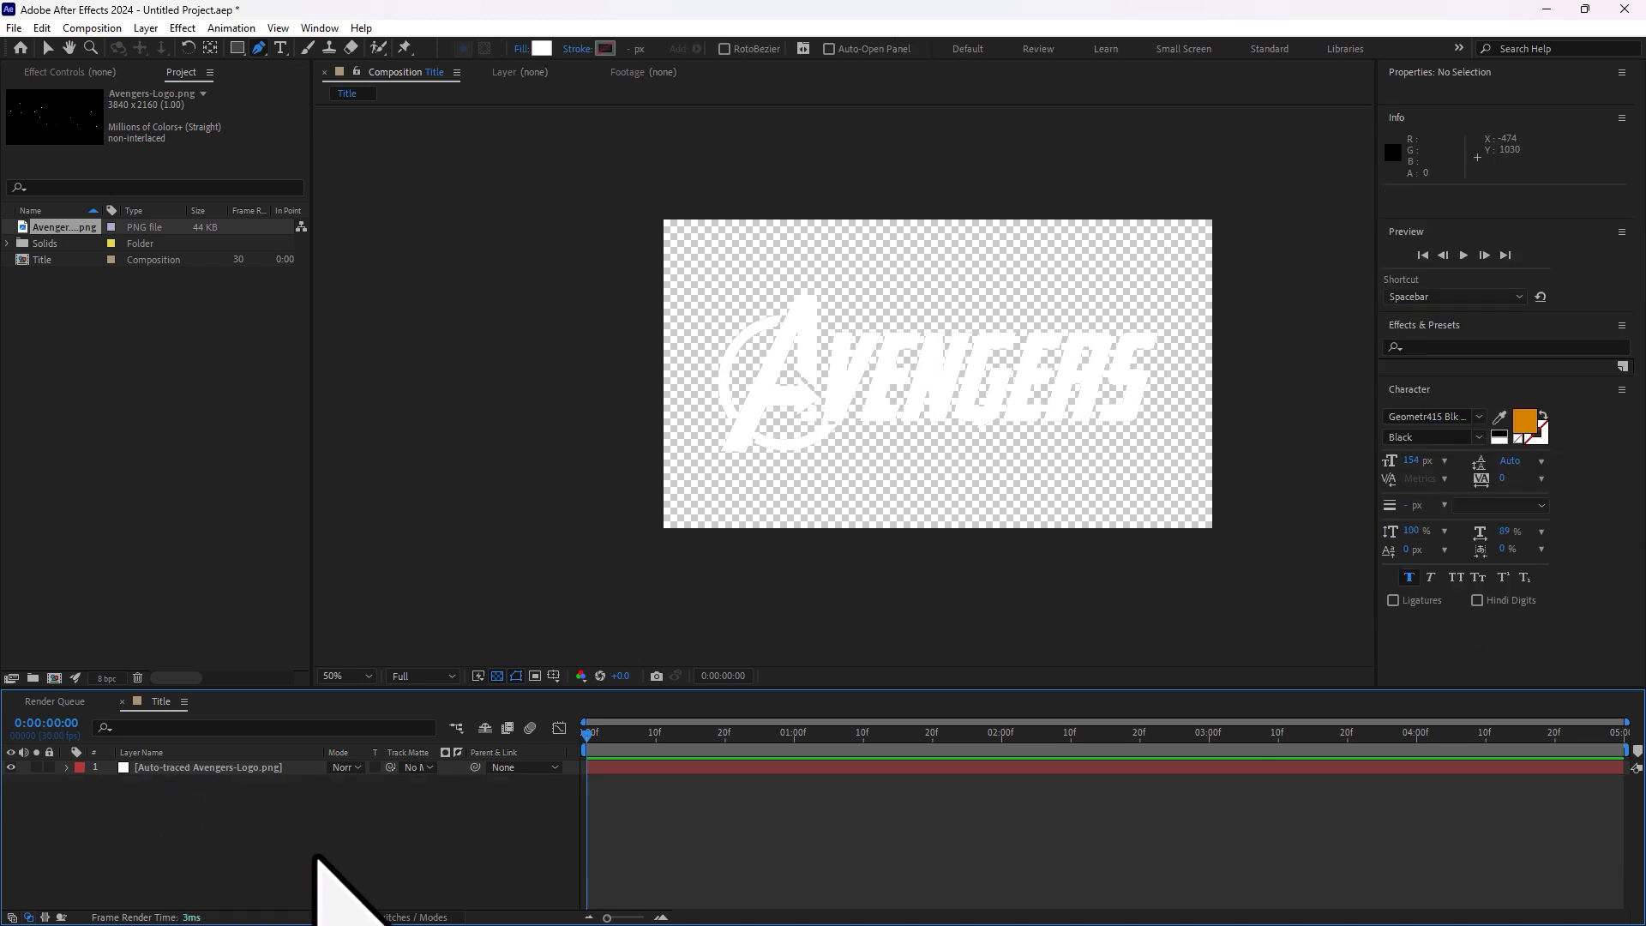
- Create an orange 1280x720 px solid named E3D and apply the Video Copilot Element effect to it
{"action": "key", "text": "ctrl+y"}
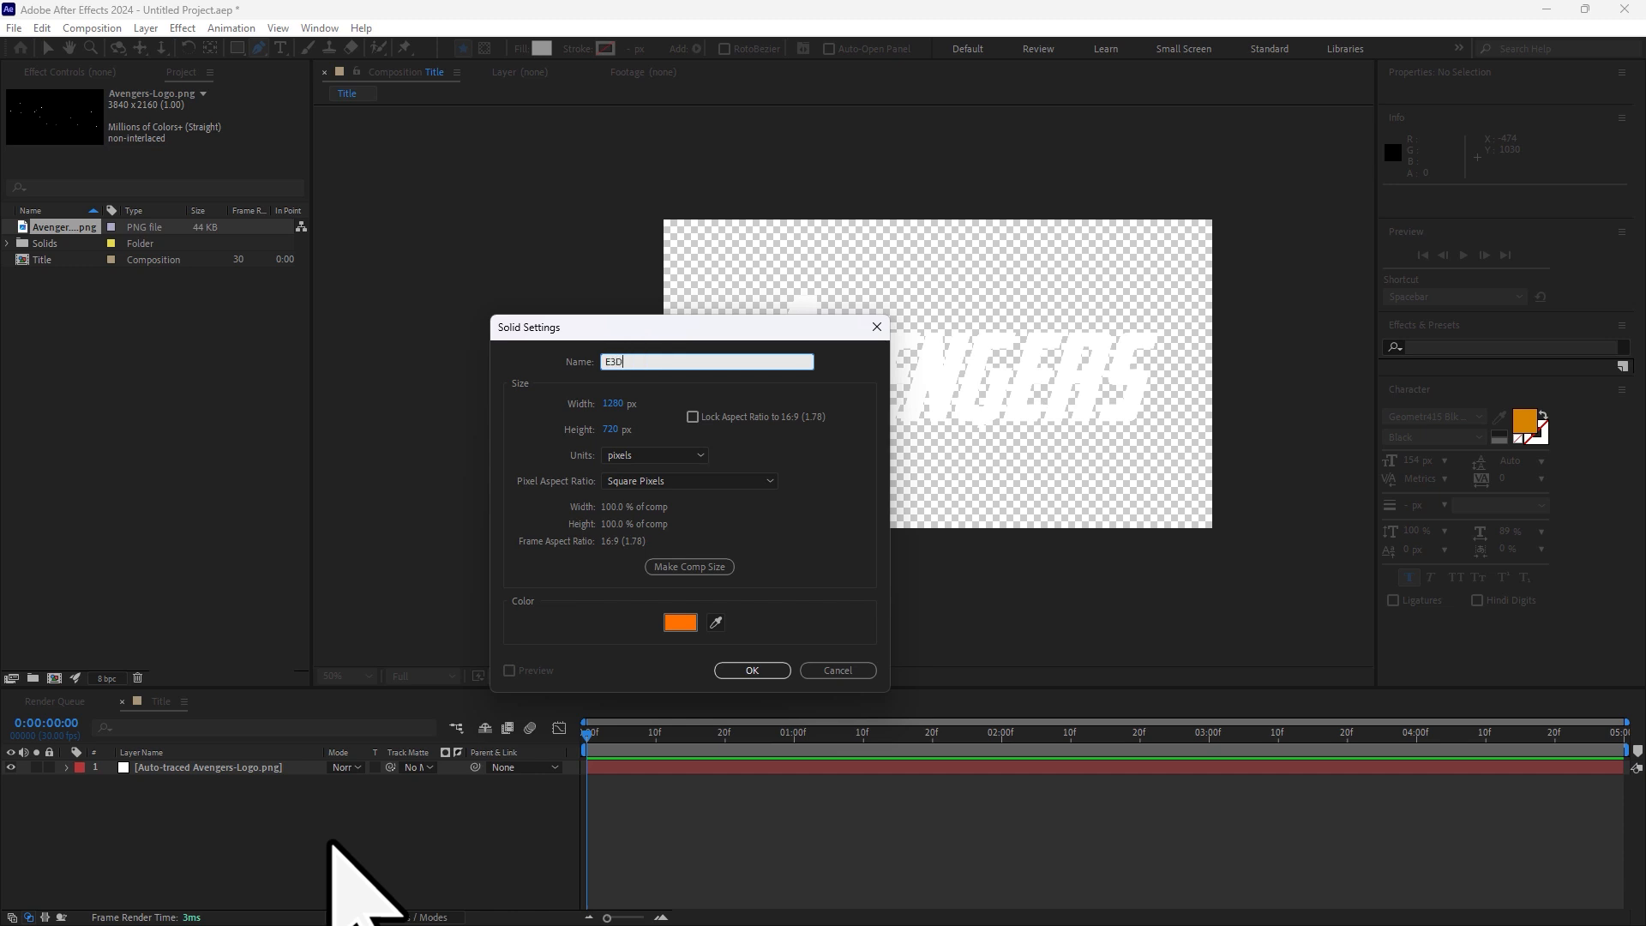
{"action": "key", "text": "Return"}
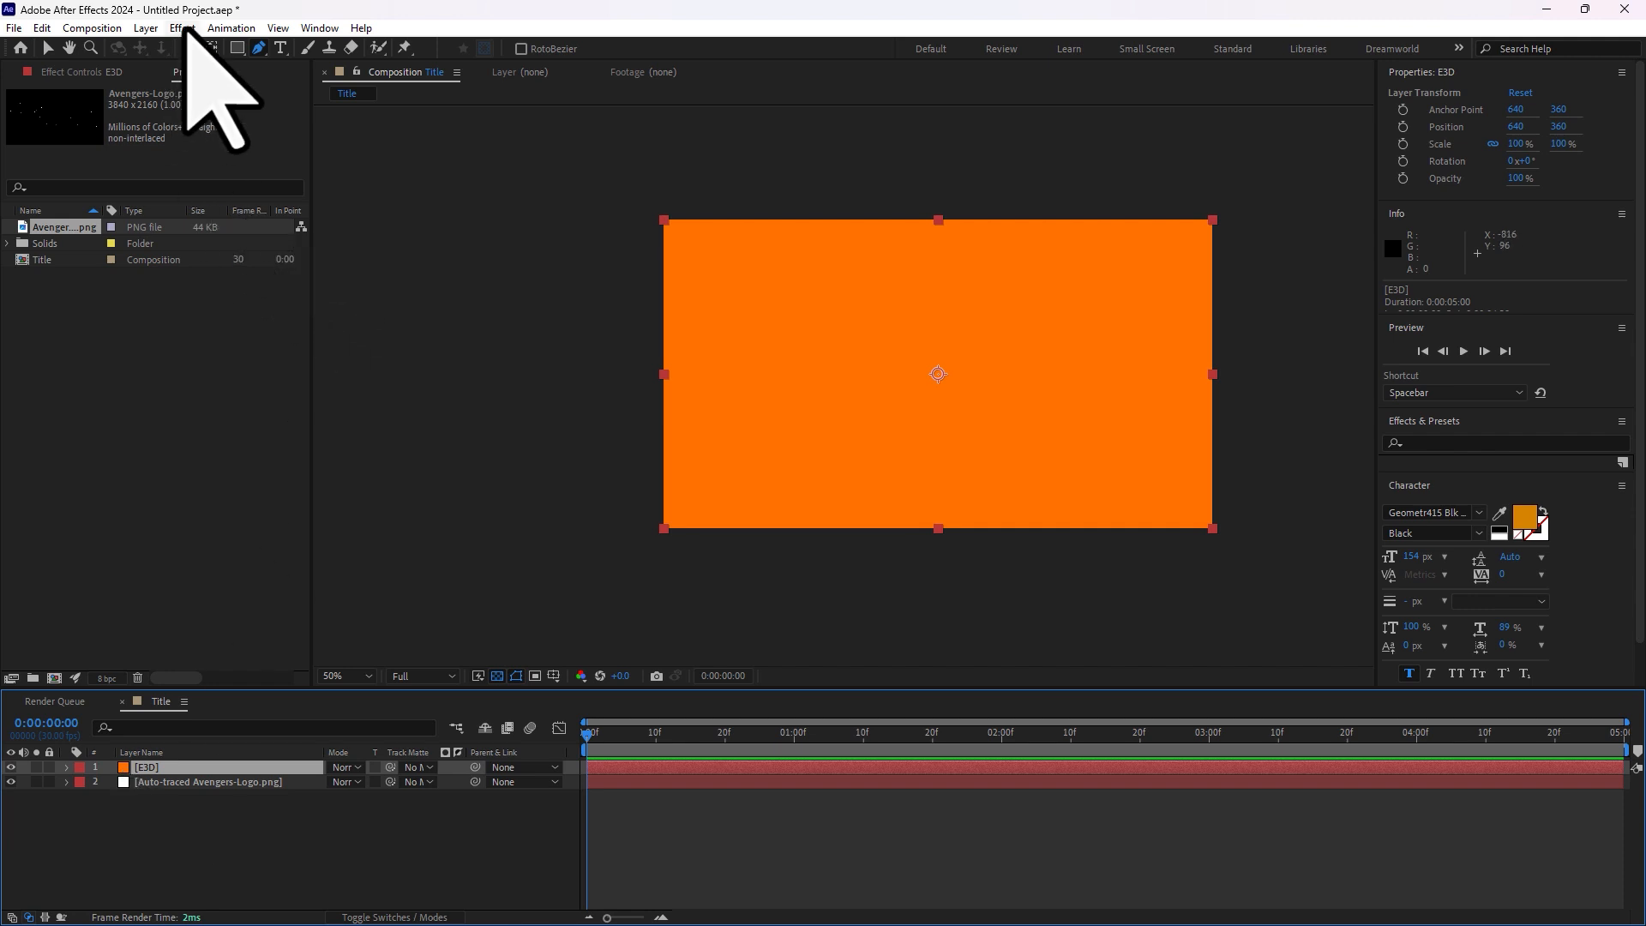
{"action": "left_click", "coordinate": [182, 28]}
{"action": "mouse_move", "coordinate": [312, 874]}
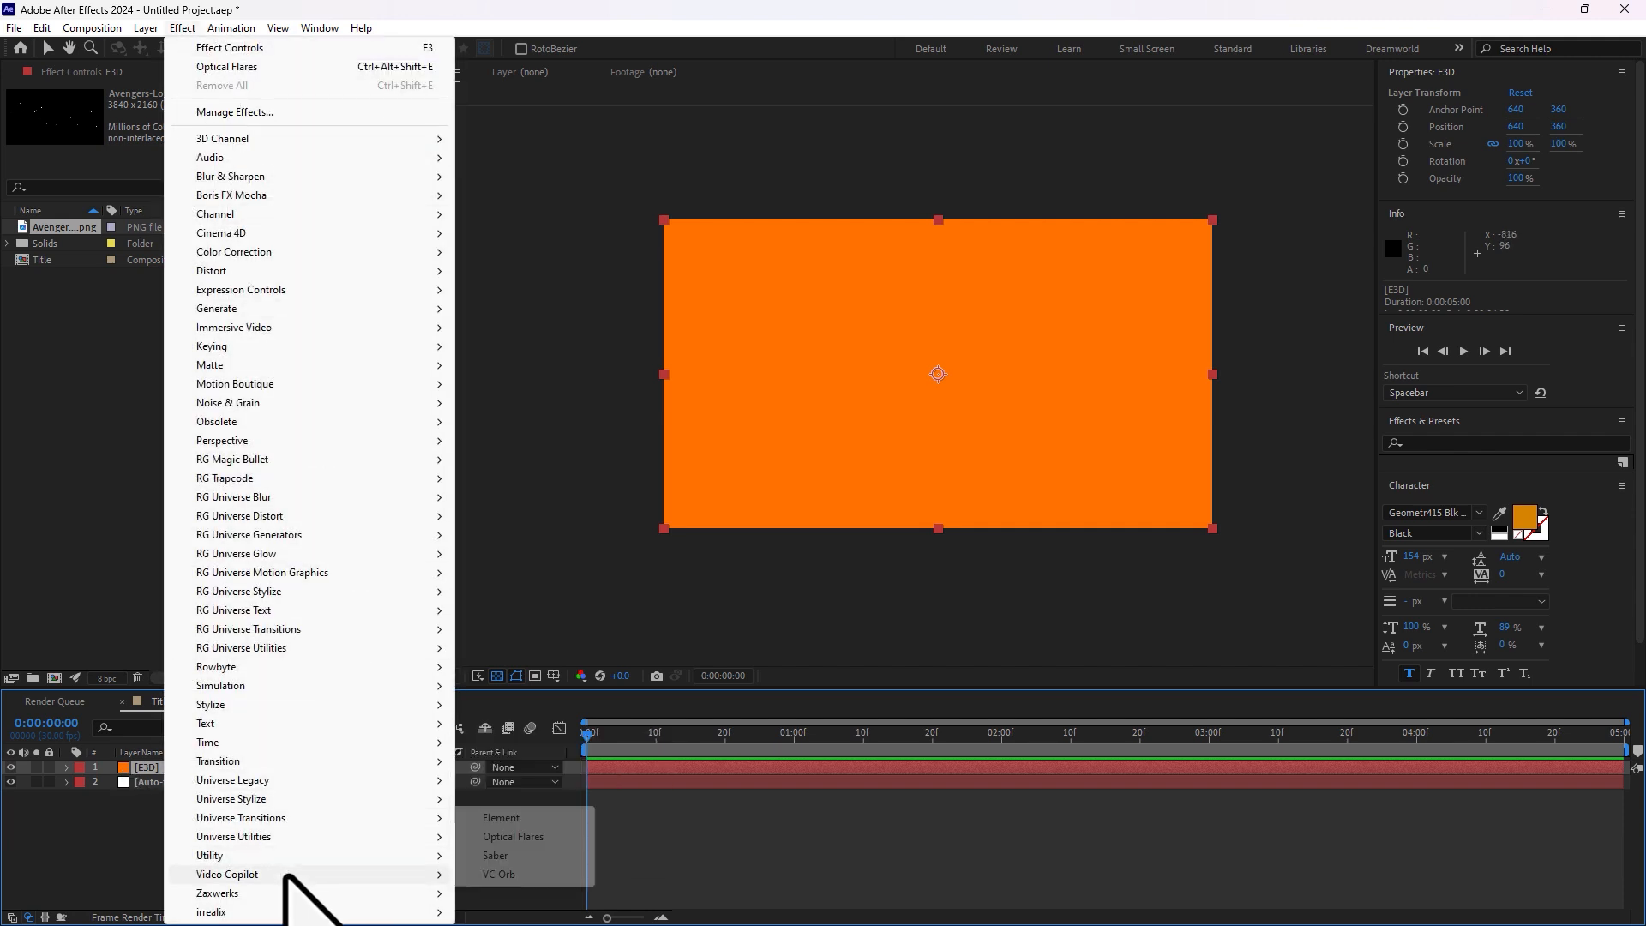
{"action": "left_click", "coordinate": [521, 819]}
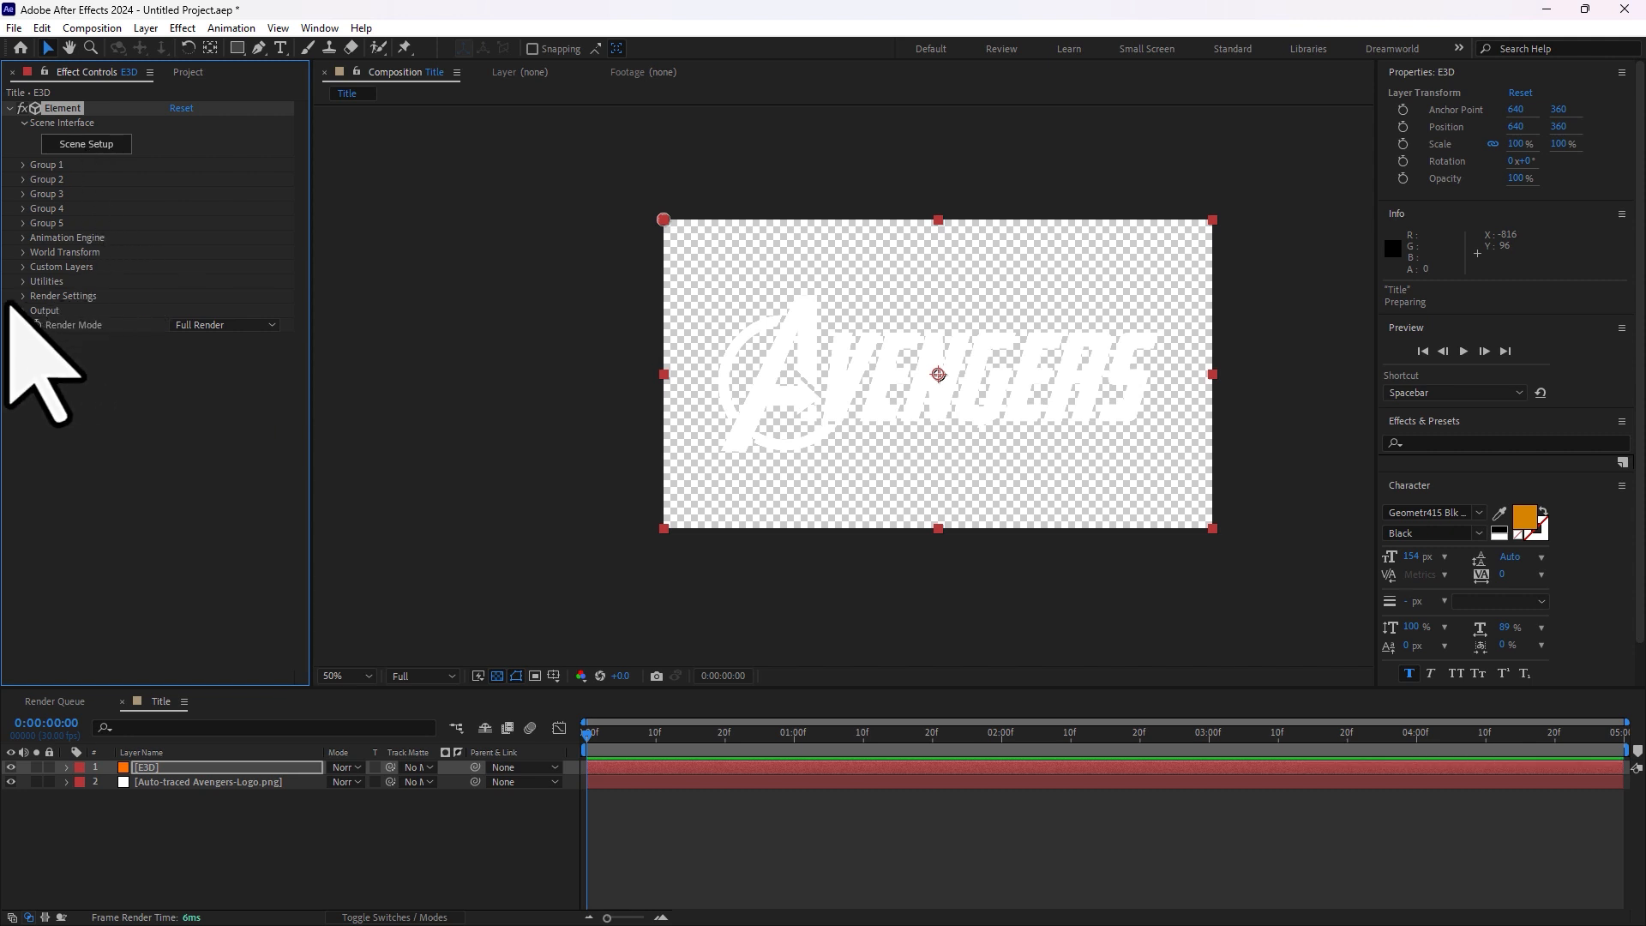
- Set Path Layer 1 in Element's Custom Text and Masks to the Auto-traced Avengers-Logo.png layer
{"action": "left_click", "coordinate": [23, 266]}
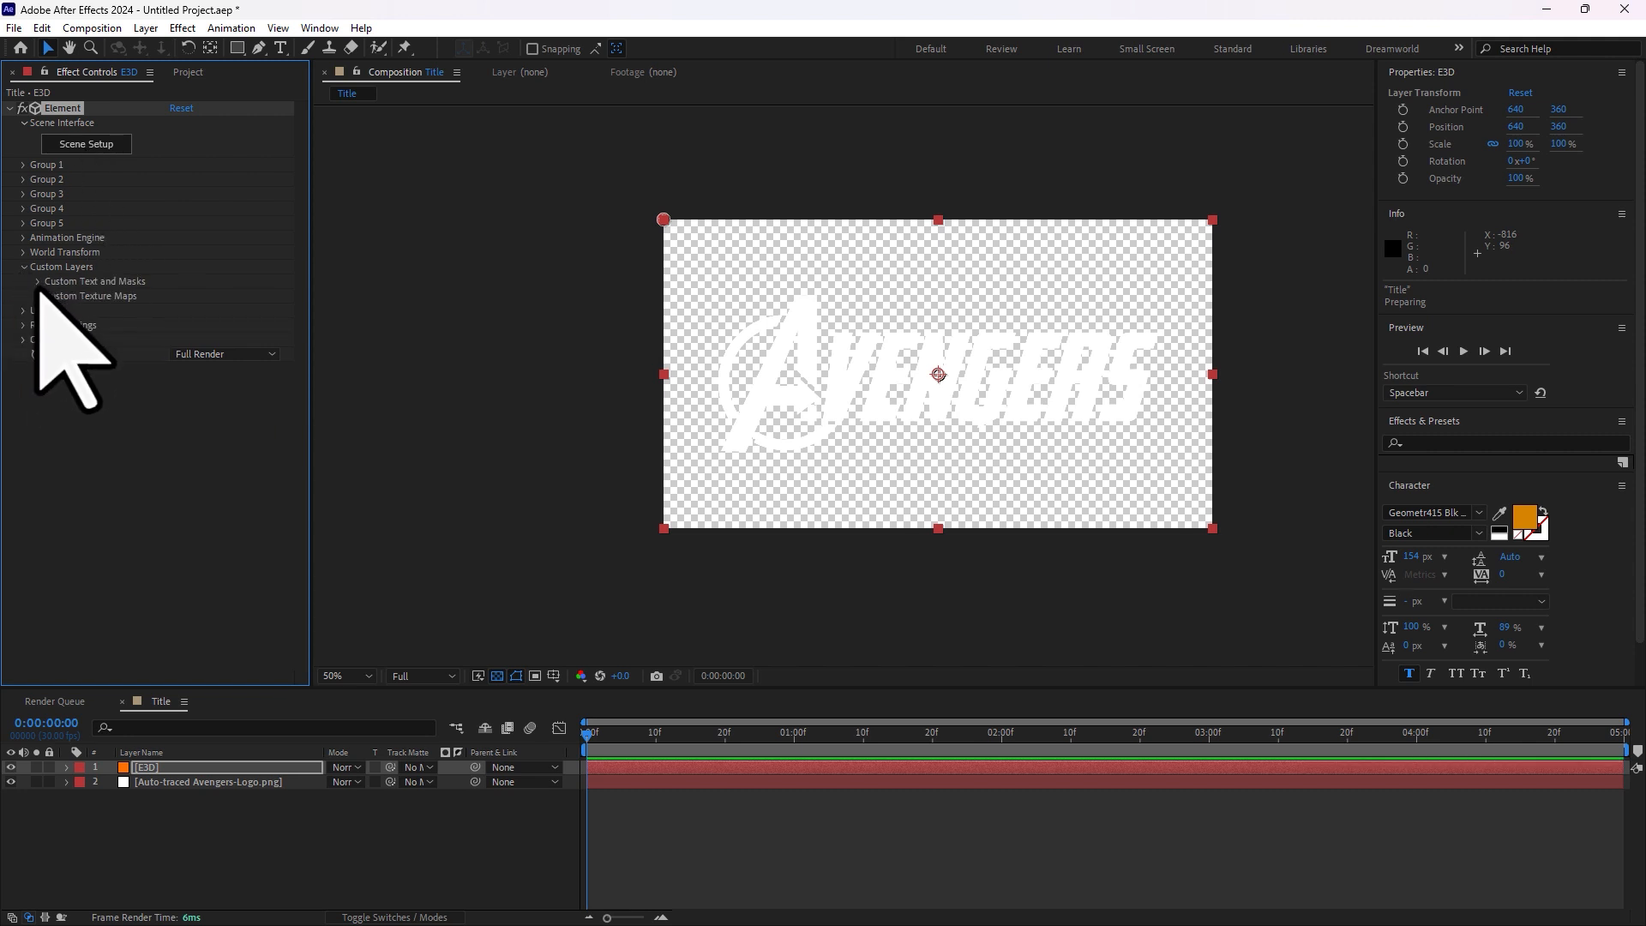
{"action": "left_click", "coordinate": [38, 281]}
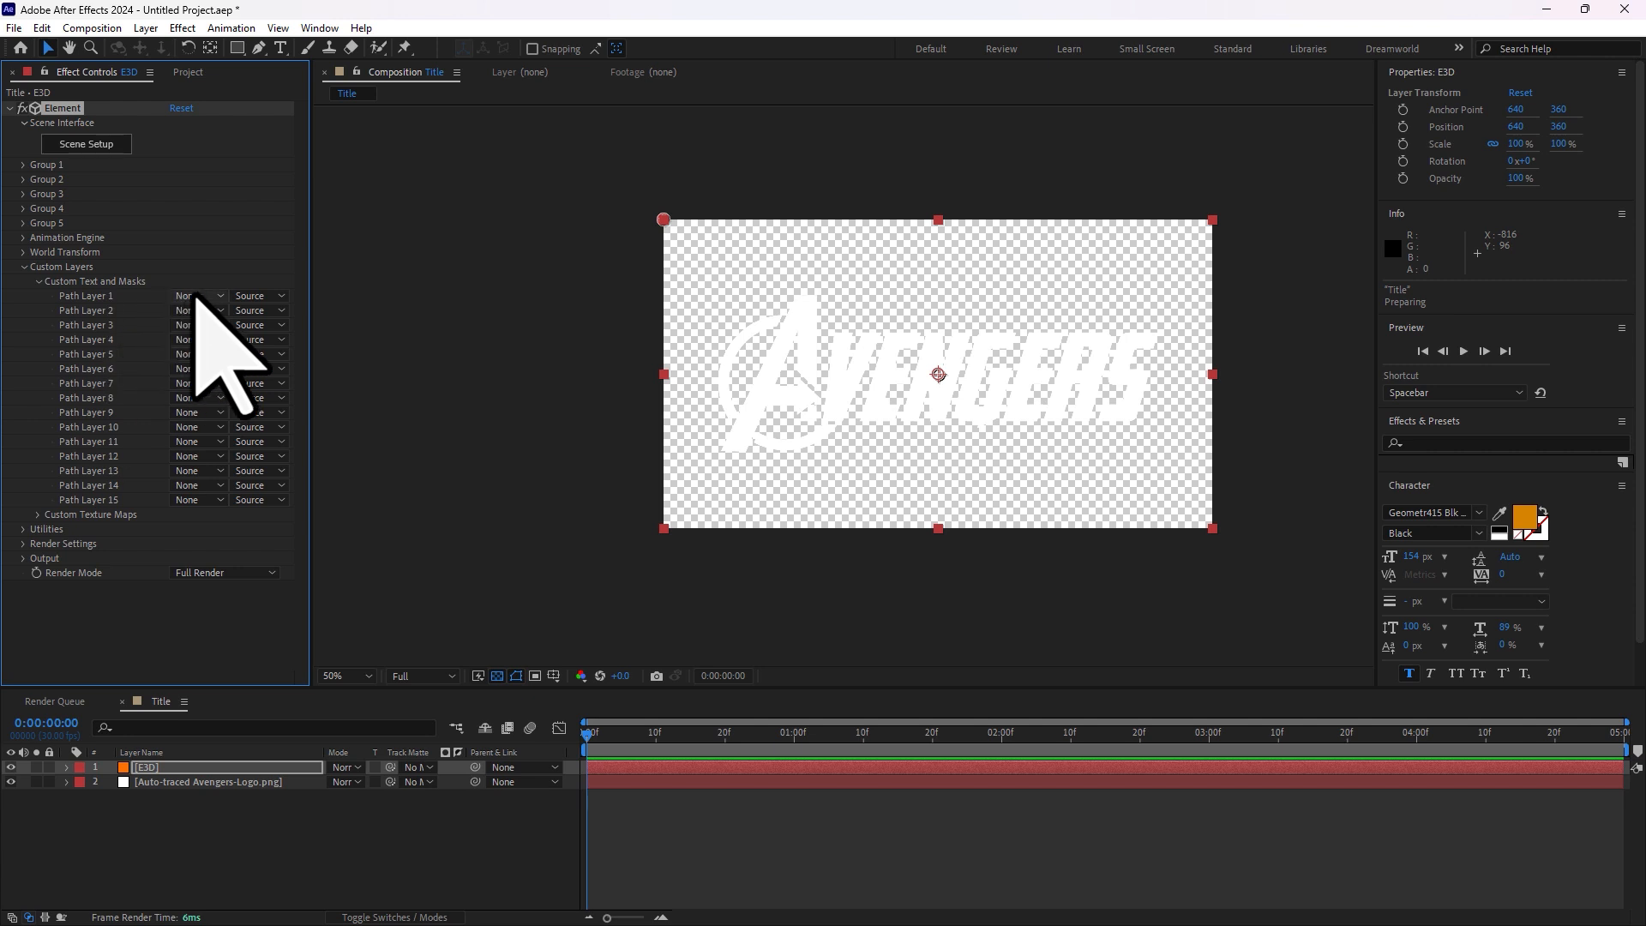
{"action": "left_click", "coordinate": [197, 296]}
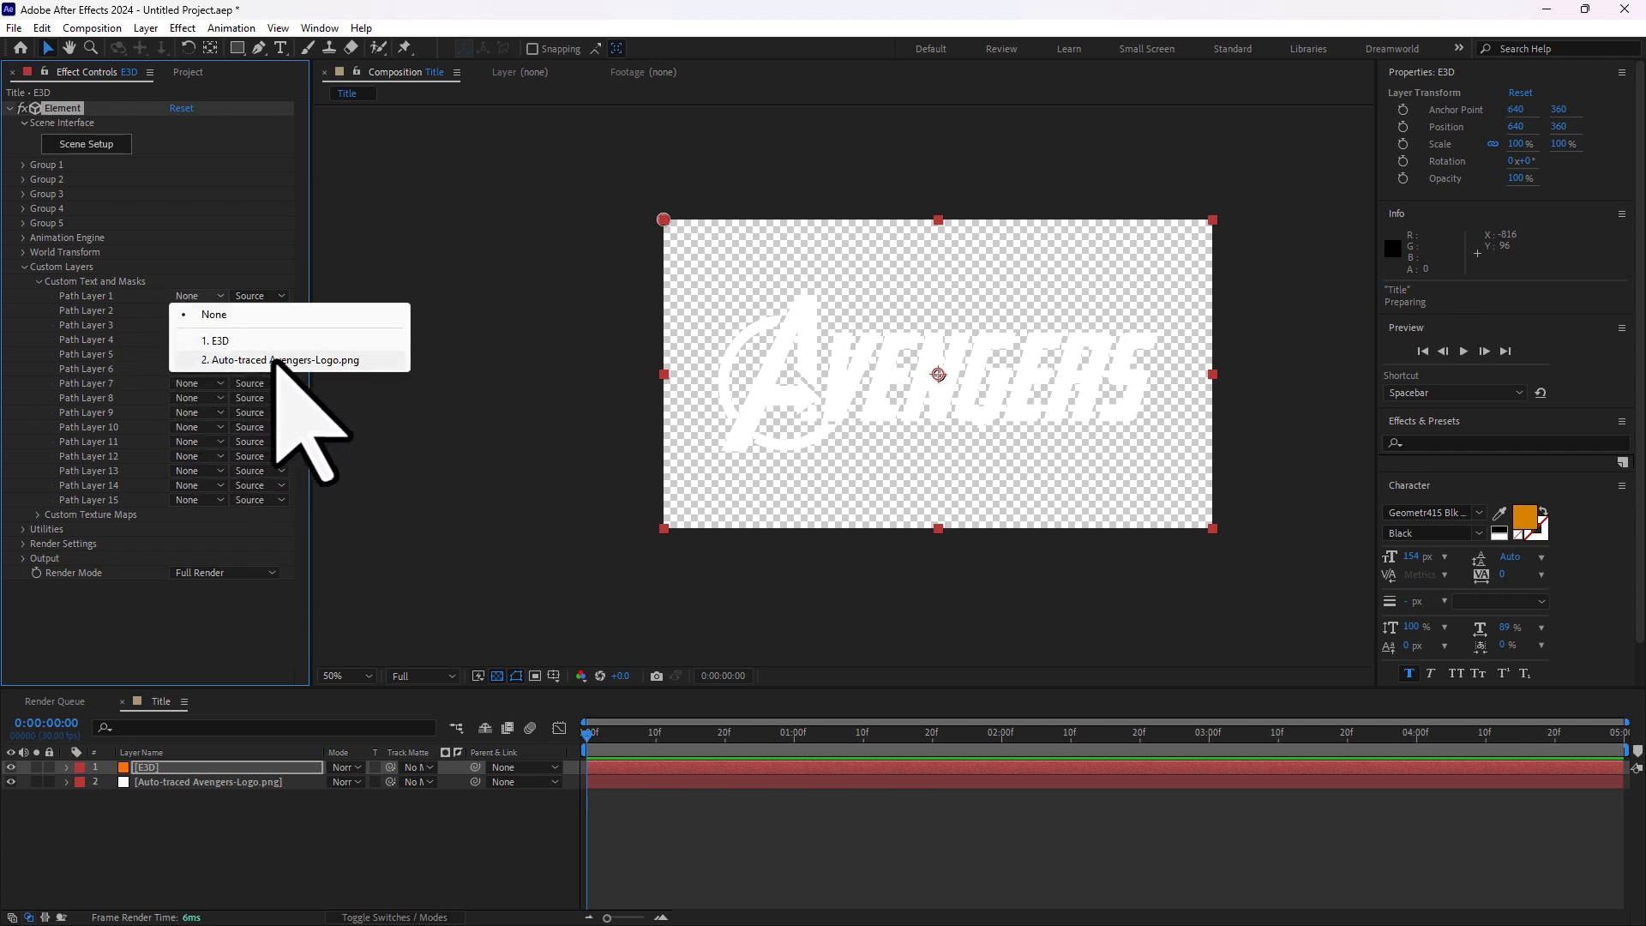
{"action": "left_click", "coordinate": [279, 360]}
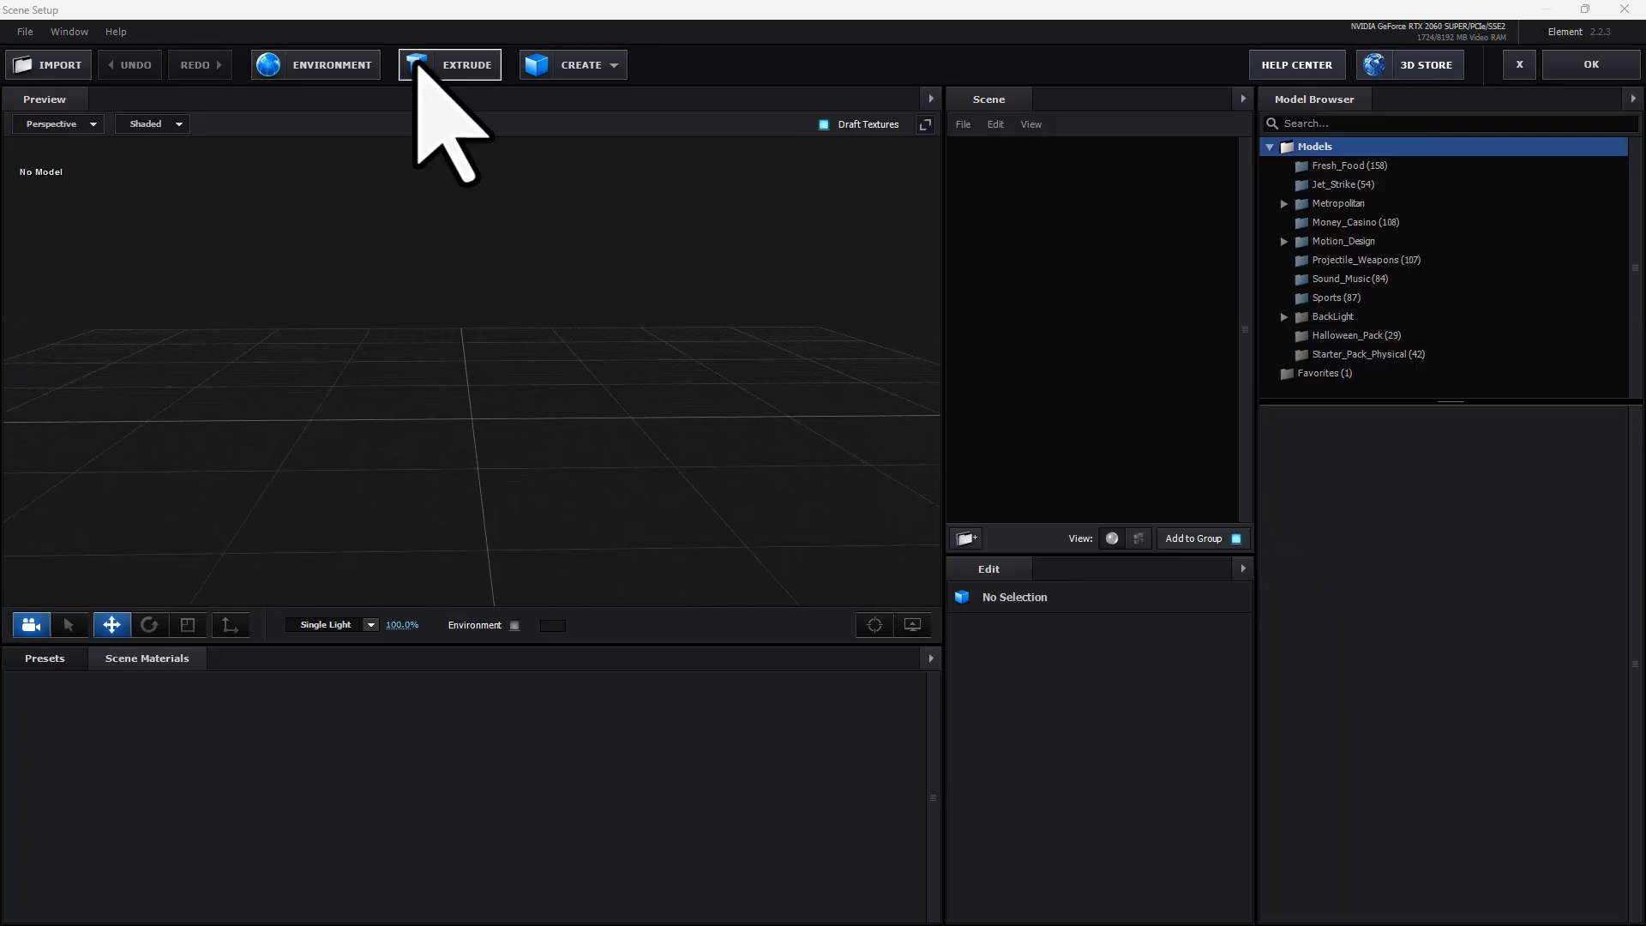
- Extrude the custom mask path of the Avengers logo into a 3D model
{"action": "left_click", "coordinate": [428, 62]}
{"action": "scroll", "coordinate": [386, 369], "scroll_direction": "down", "scroll_amount": 5}
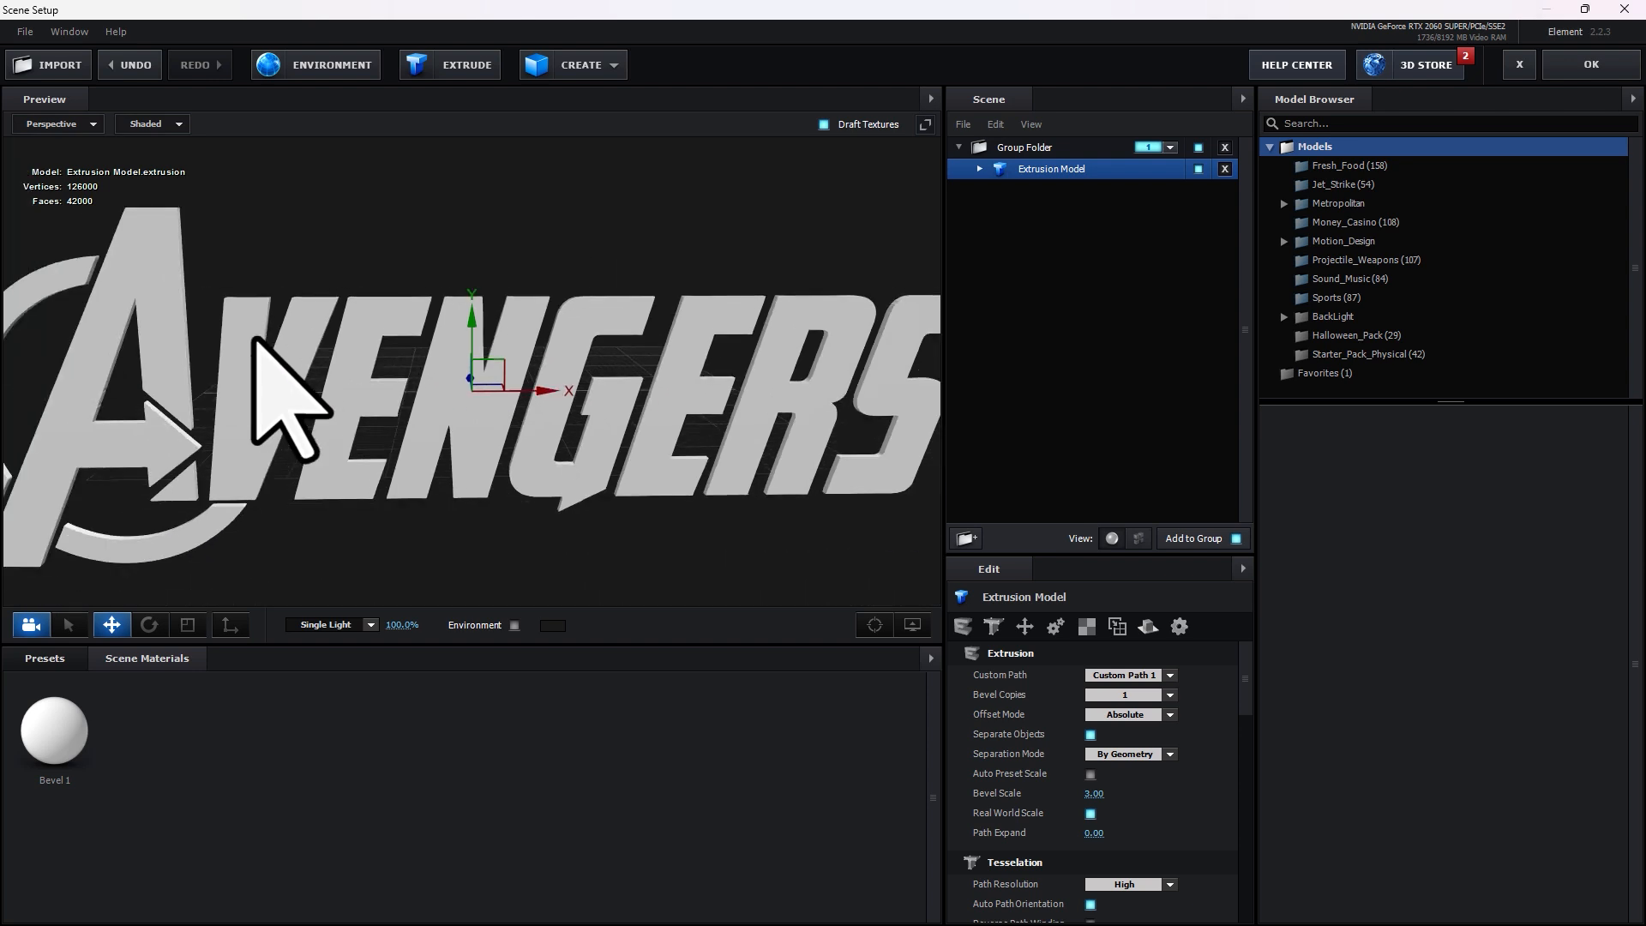
{"action": "left_click_drag", "start_coordinate": [257, 349], "coordinate": [466, 506]}
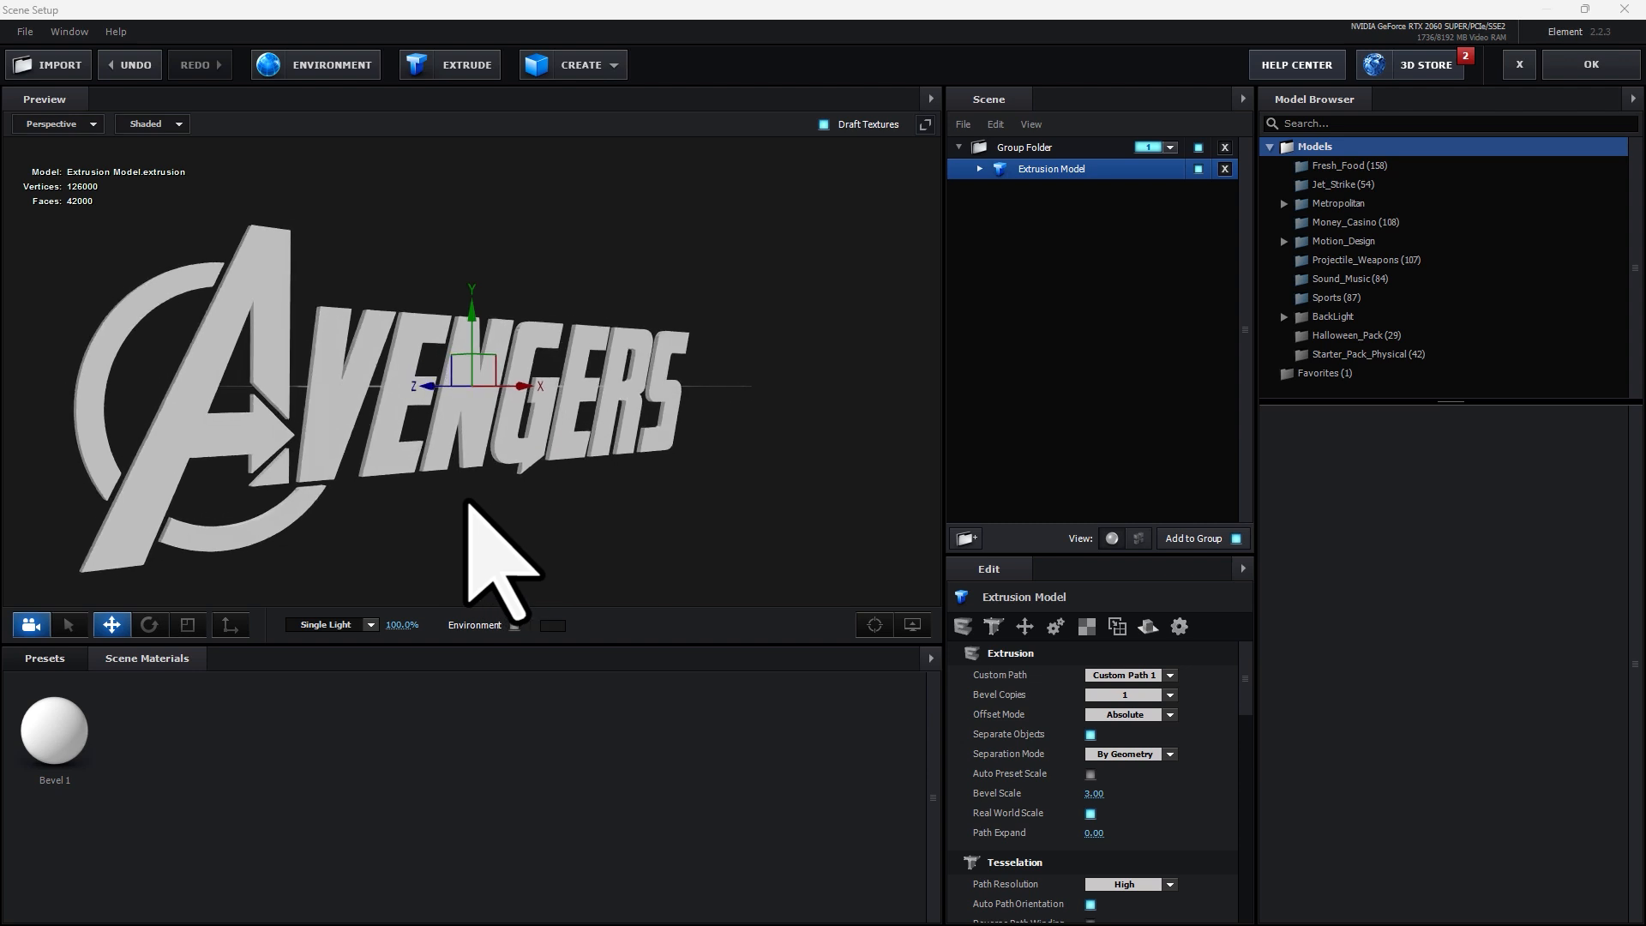
- Apply the Caution bevel preset from the Physical bevels to the extruded Avengers model
{"action": "left_click", "coordinate": [47, 662]}
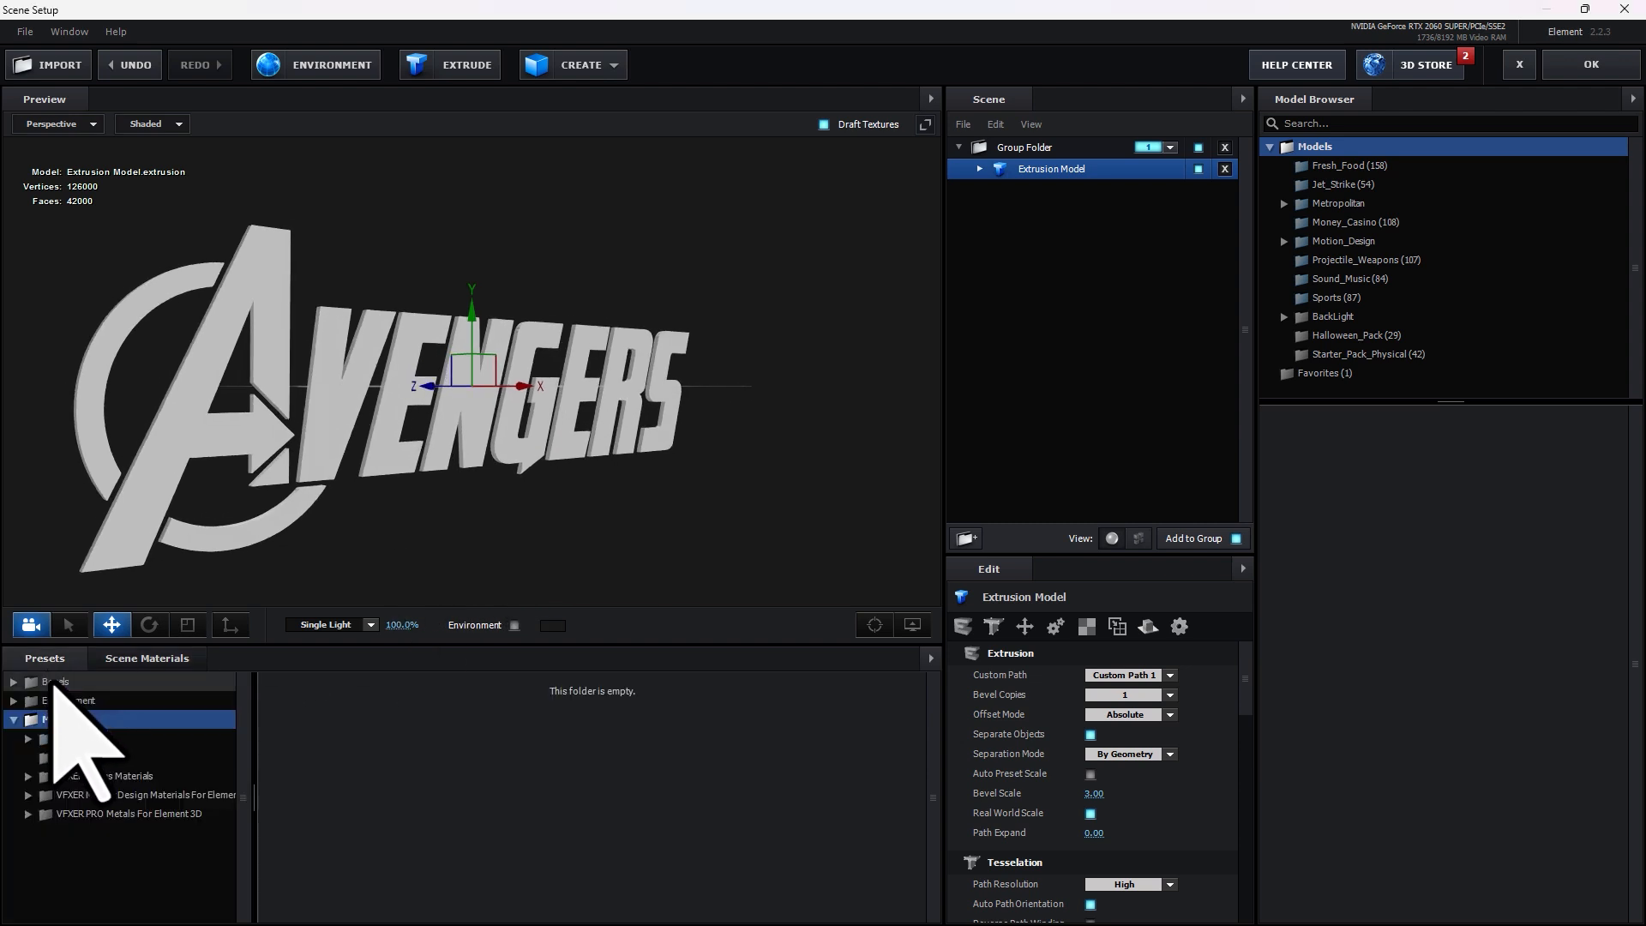
{"action": "left_click", "coordinate": [69, 701]}
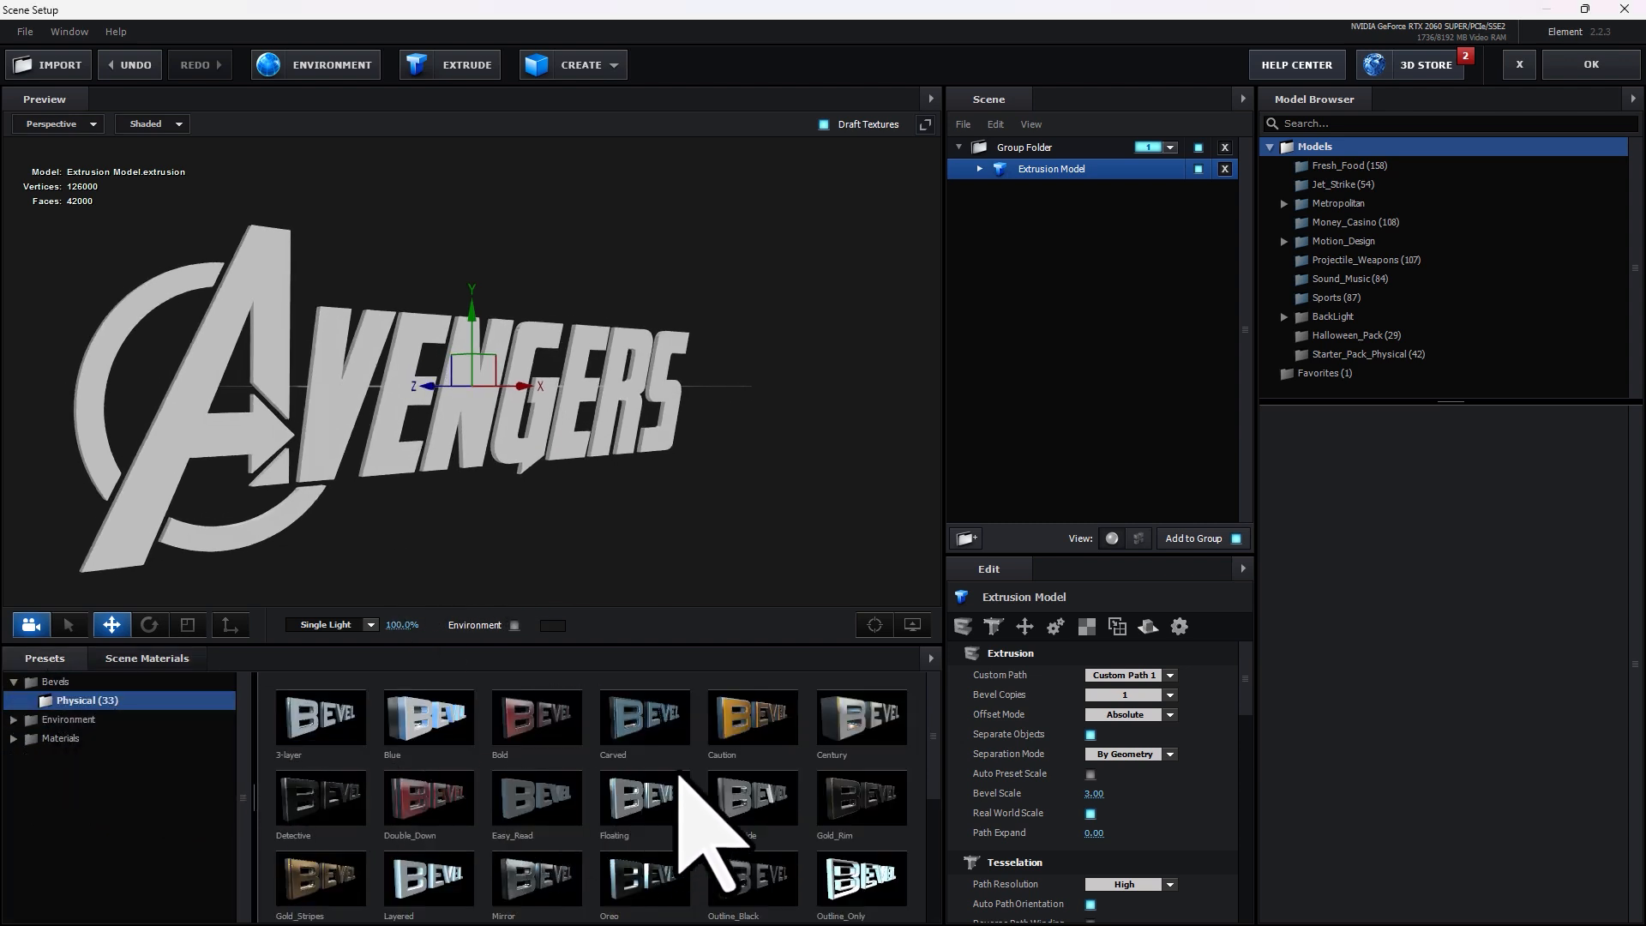
{"action": "scroll", "coordinate": [763, 857], "scroll_direction": "up", "scroll_amount": 3}
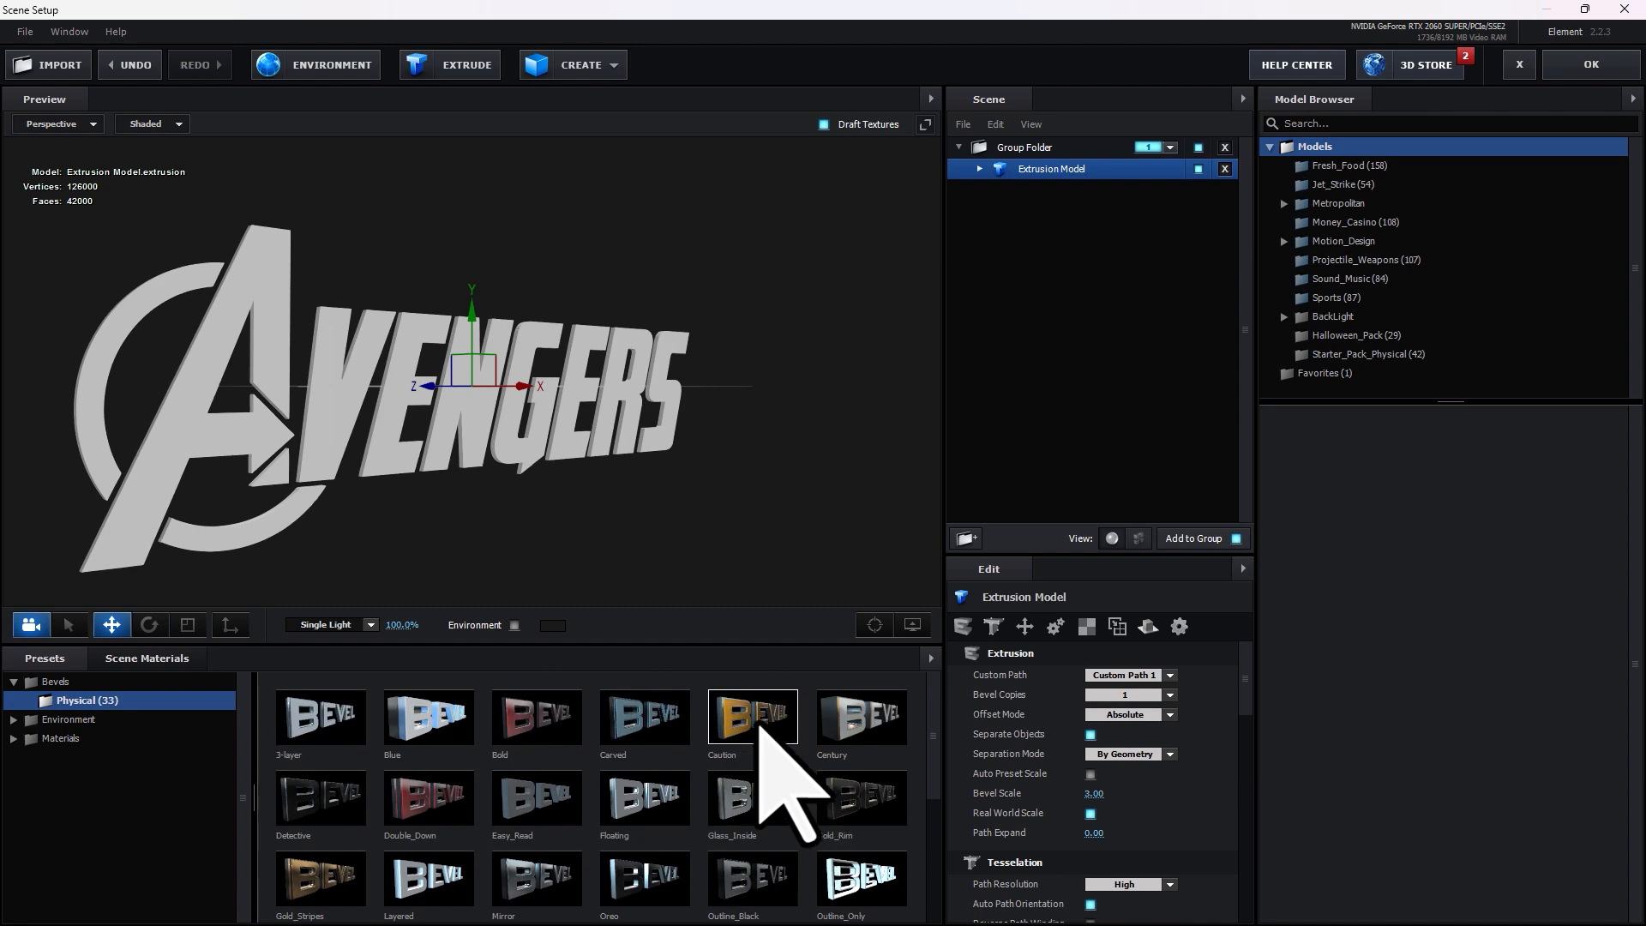
{"action": "left_click", "coordinate": [761, 726]}
{"action": "left_click_drag", "start_coordinate": [720, 551], "coordinate": [702, 454]}
- Scale the extrusion model up along its Z axis to make the letters deeper
{"action": "left_click", "coordinate": [188, 624]}
{"action": "mouse_move", "coordinate": [580, 493]}
{"action": "left_mouse_down"}
{"action": "mouse_move", "coordinate": [601, 522]}
{"action": "mouse_move", "coordinate": [585, 523]}
{"action": "left_mouse_up"}
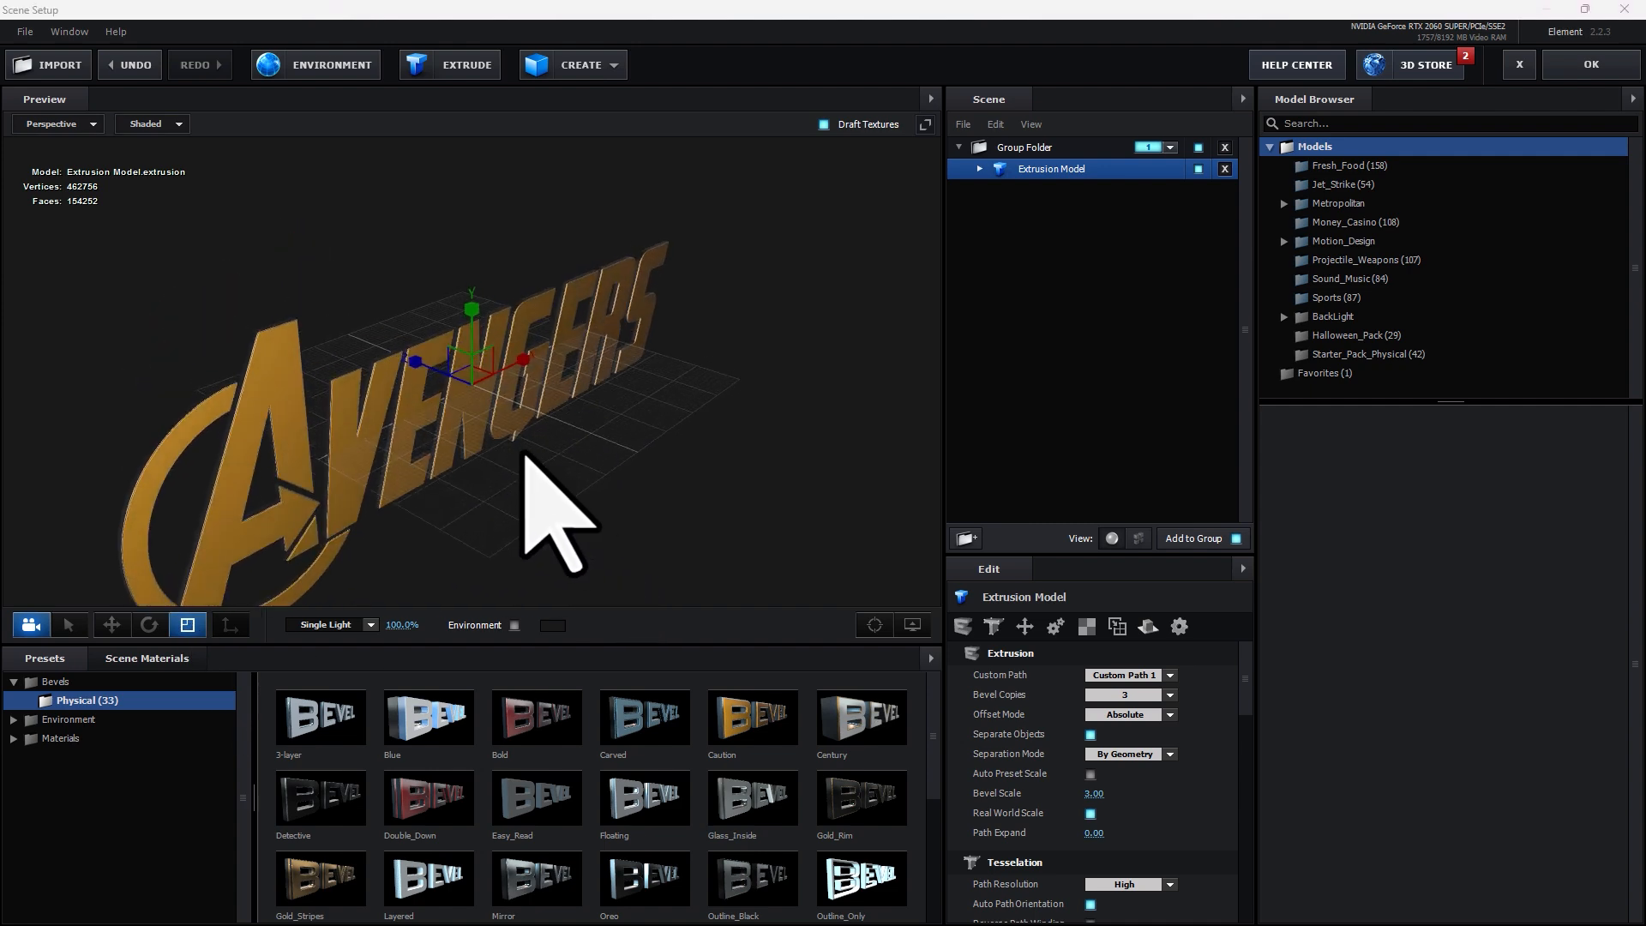
{"action": "left_click_drag", "start_coordinate": [419, 361], "coordinate": [404, 352]}
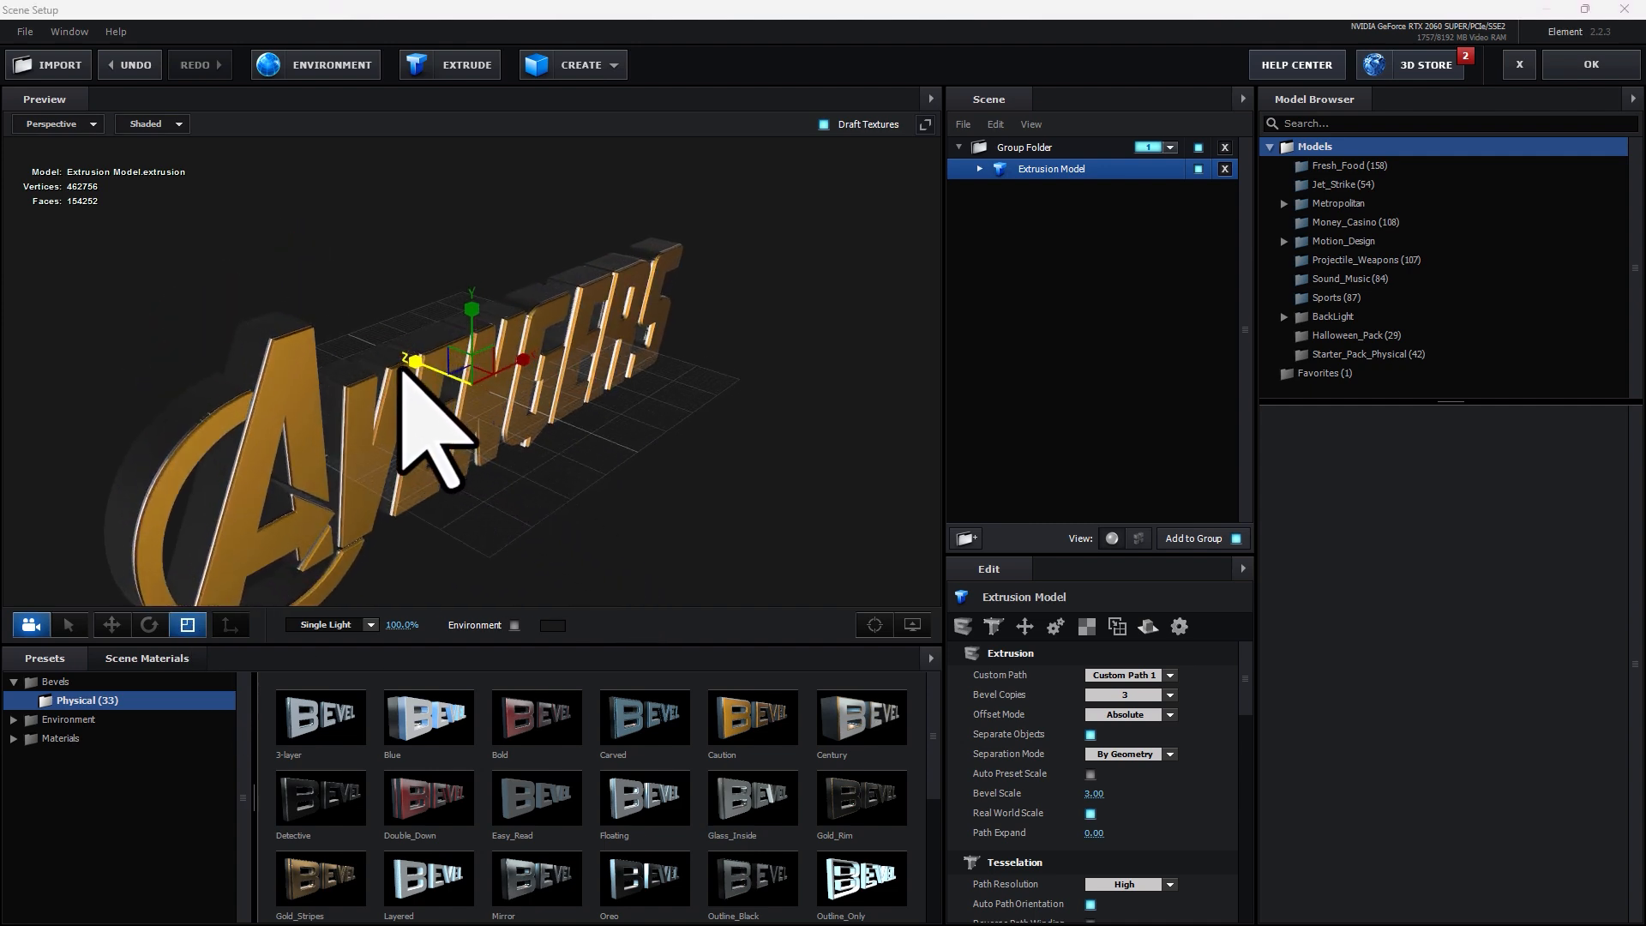
{"action": "left_click_drag", "start_coordinate": [672, 386], "coordinate": [597, 402]}
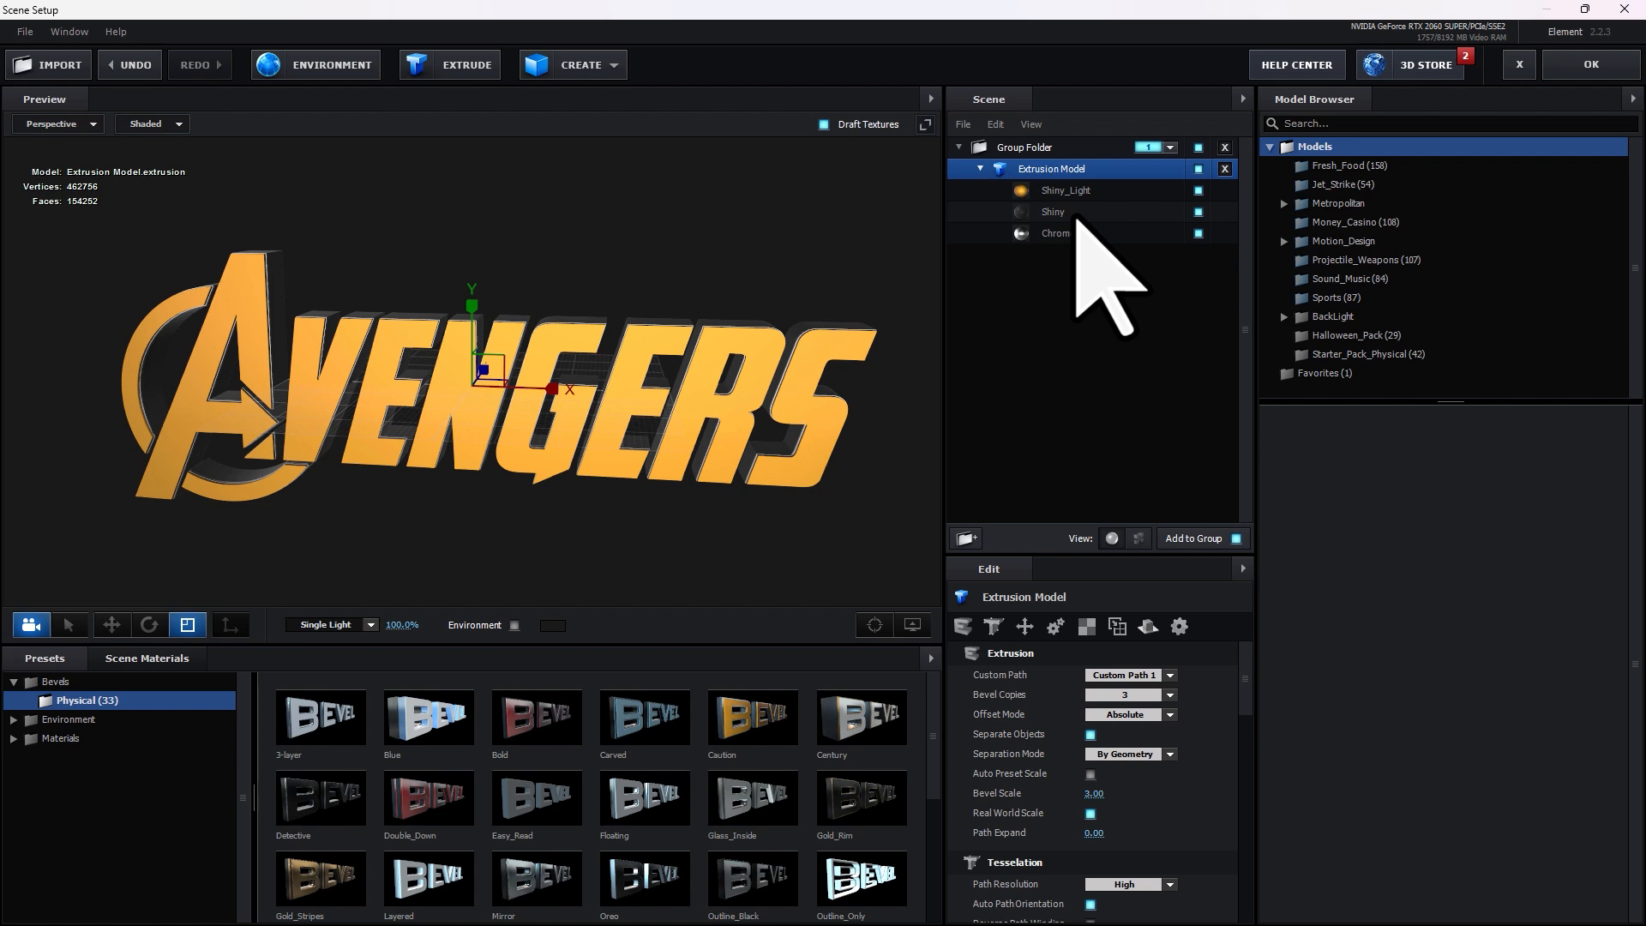
- Replace the model's Shiny material with the Chrome preset and then with Gold from the Physical materials
{"action": "left_click", "coordinate": [1062, 212]}
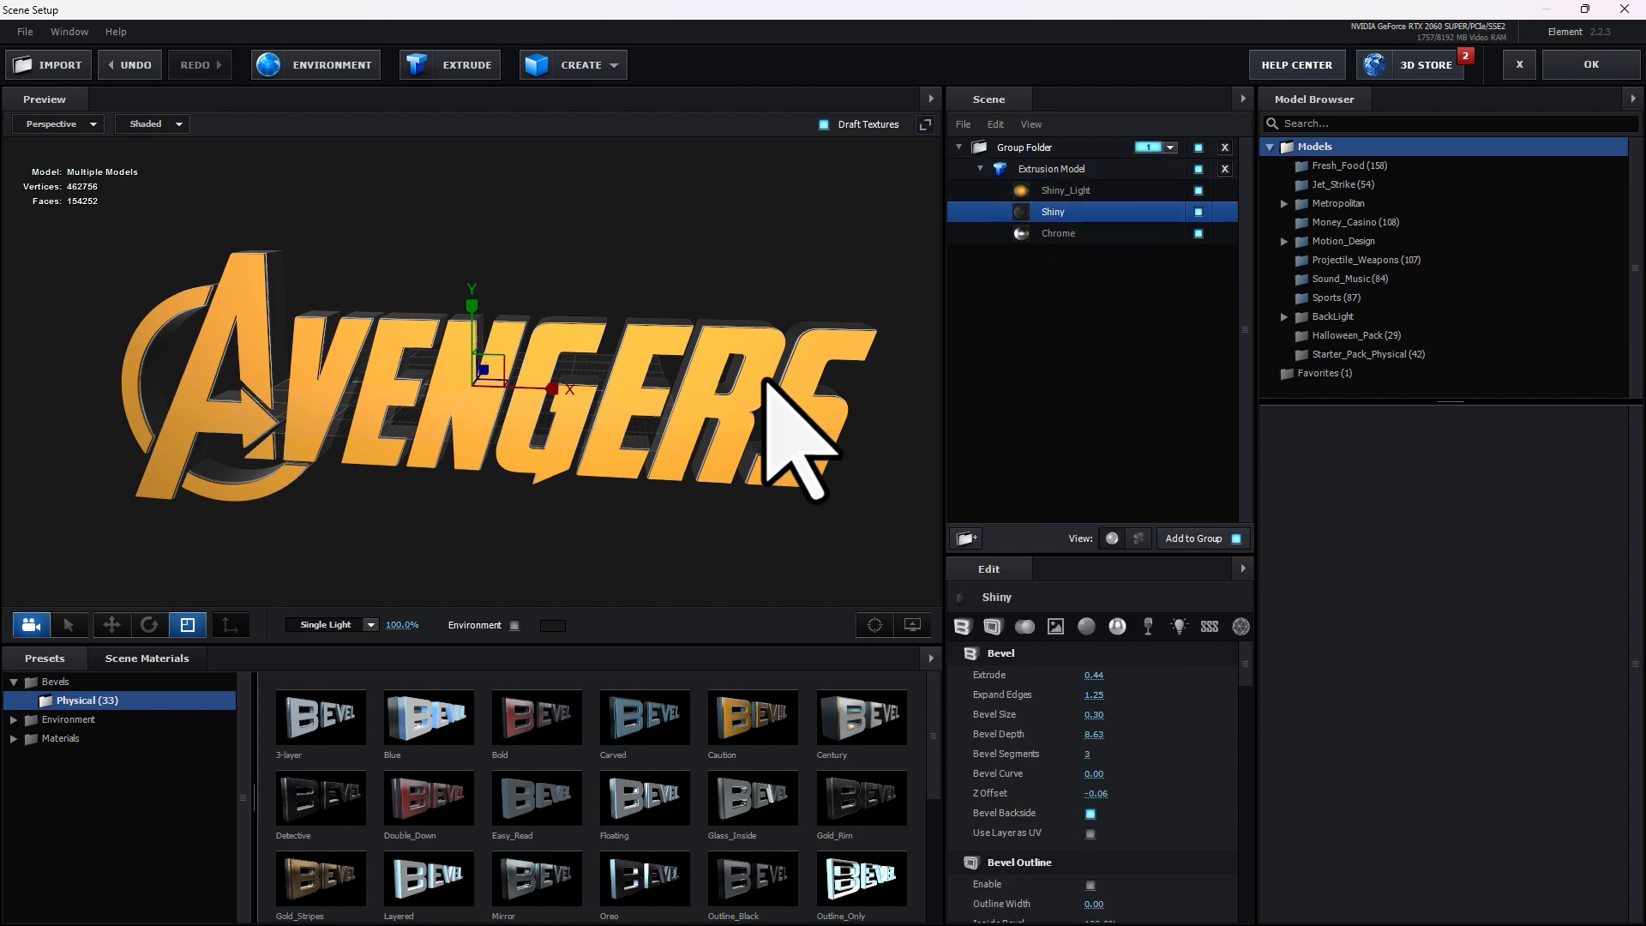
{"action": "left_click", "coordinate": [72, 739]}
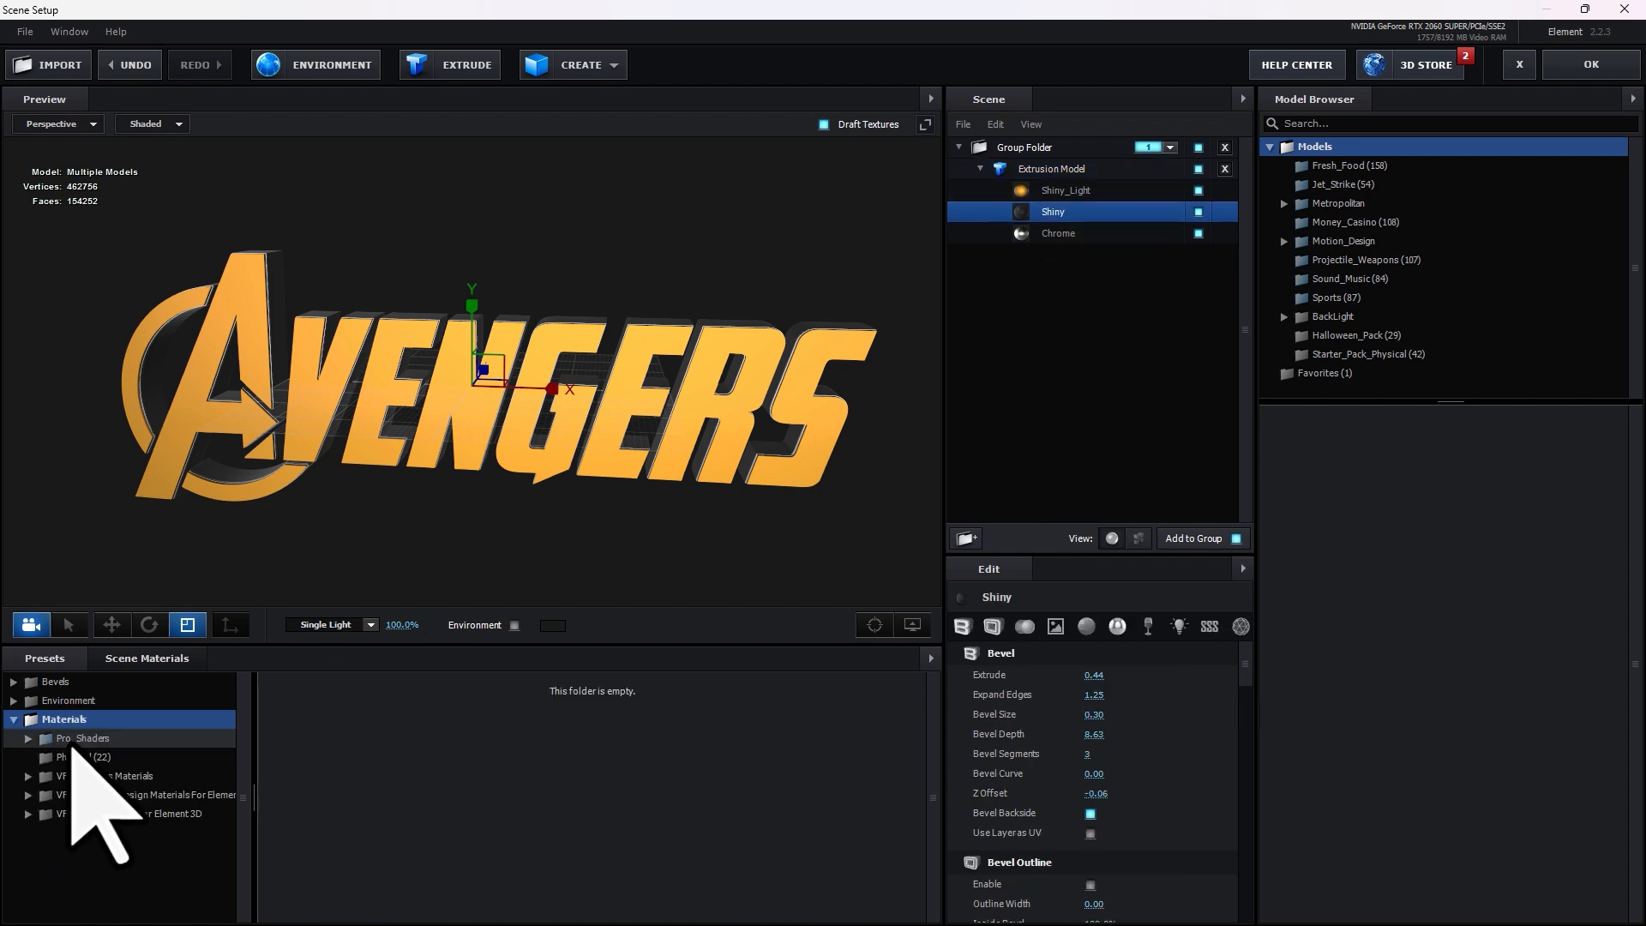
{"action": "left_click", "coordinate": [86, 756]}
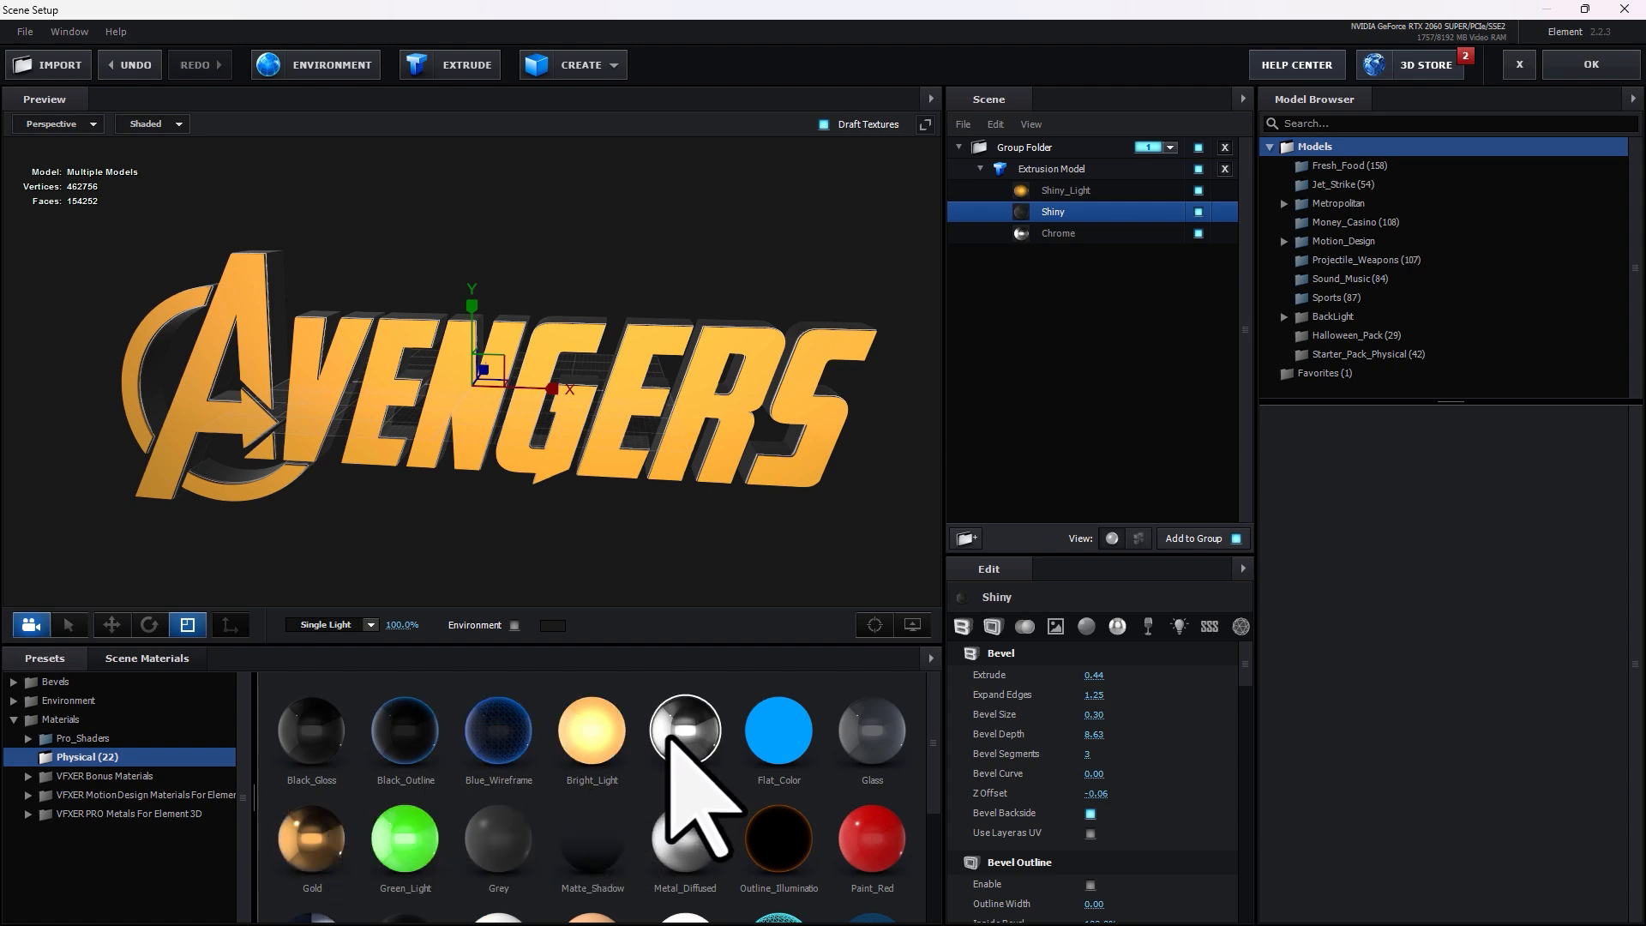
{"action": "left_click_drag", "start_coordinate": [711, 720], "coordinate": [1069, 221]}
{"action": "left_click_drag", "start_coordinate": [806, 514], "coordinate": [815, 440]}
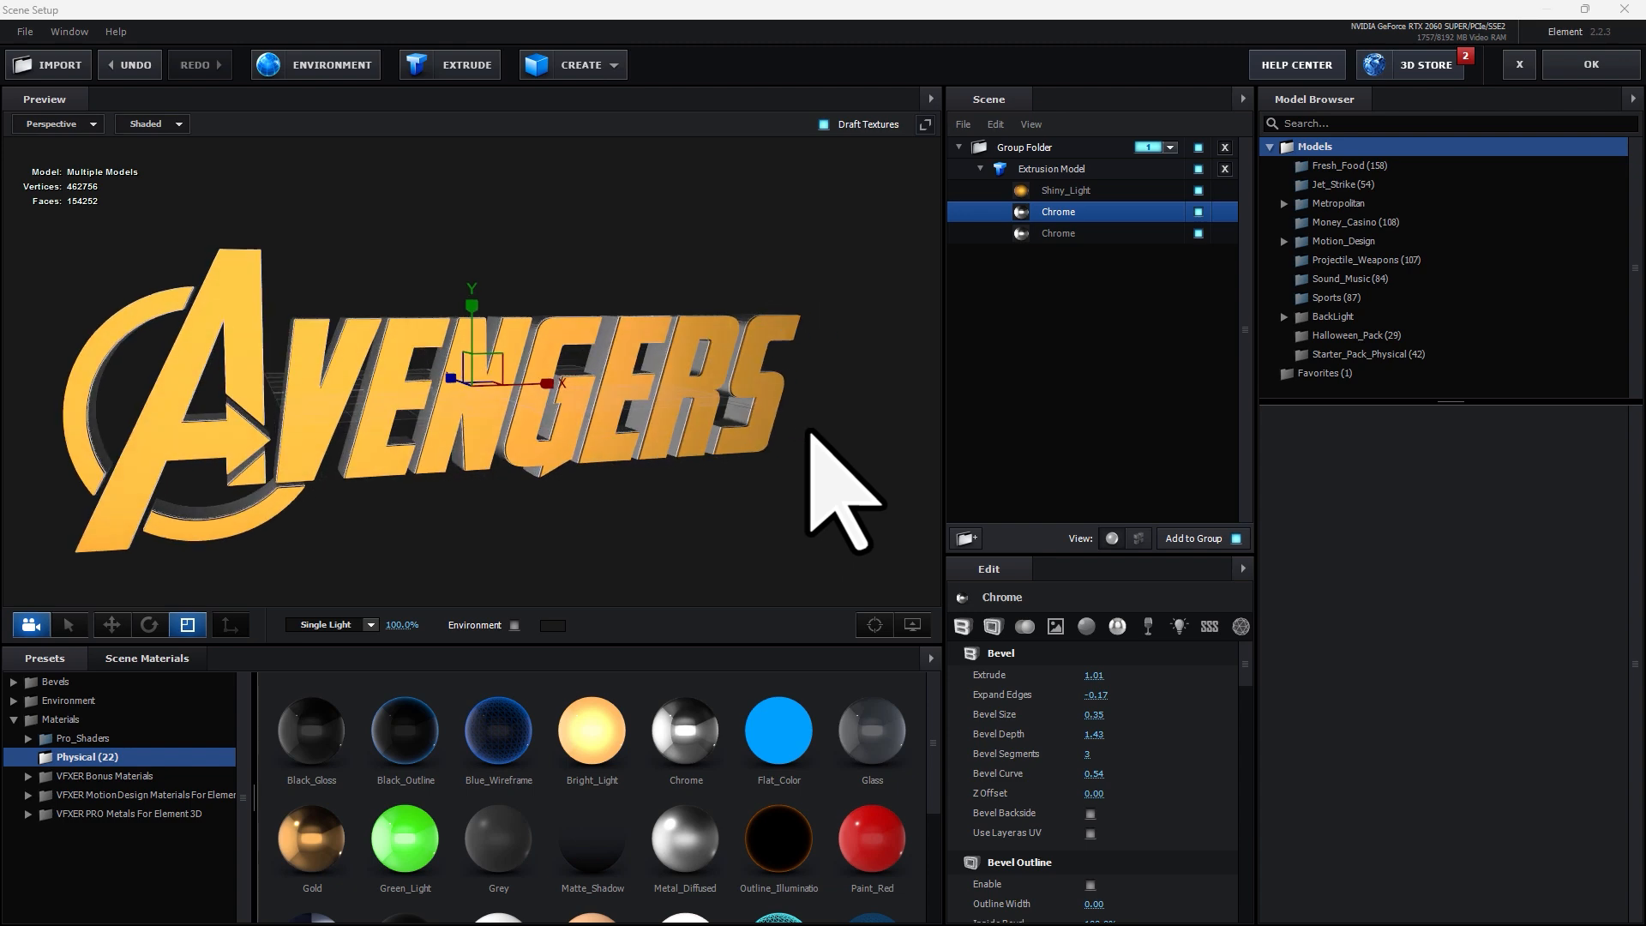
{"action": "left_click_drag", "start_coordinate": [1076, 255], "coordinate": [1095, 249]}
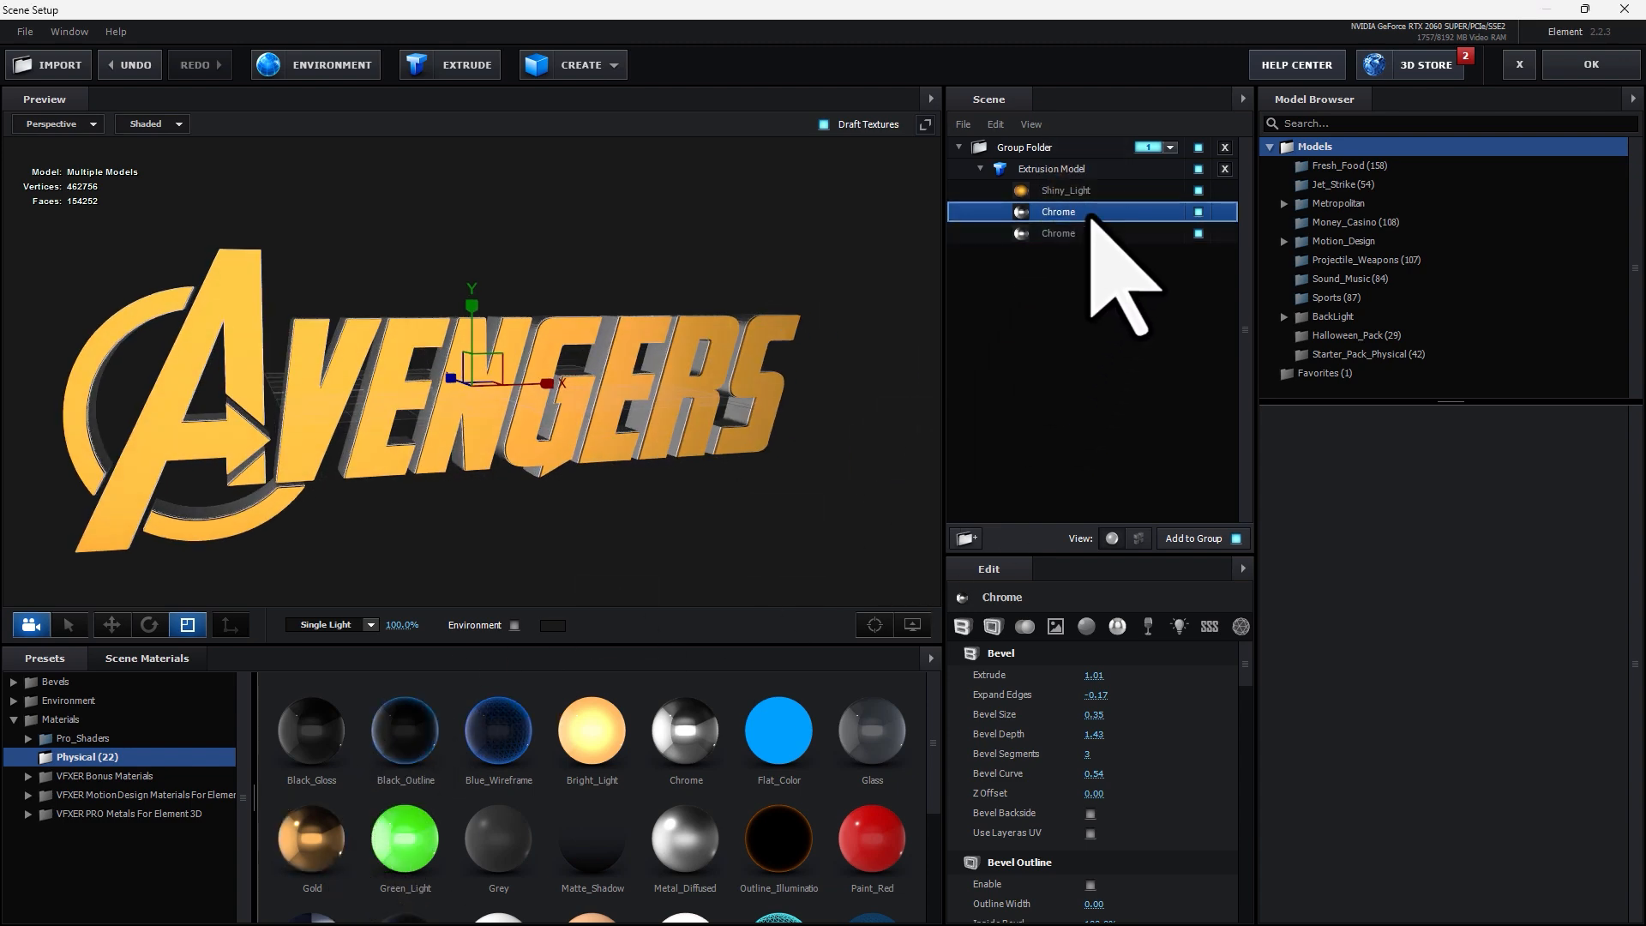
- Change the scene's environment texture to Basic_2K_14.dds
{"action": "left_click", "coordinate": [323, 67]}
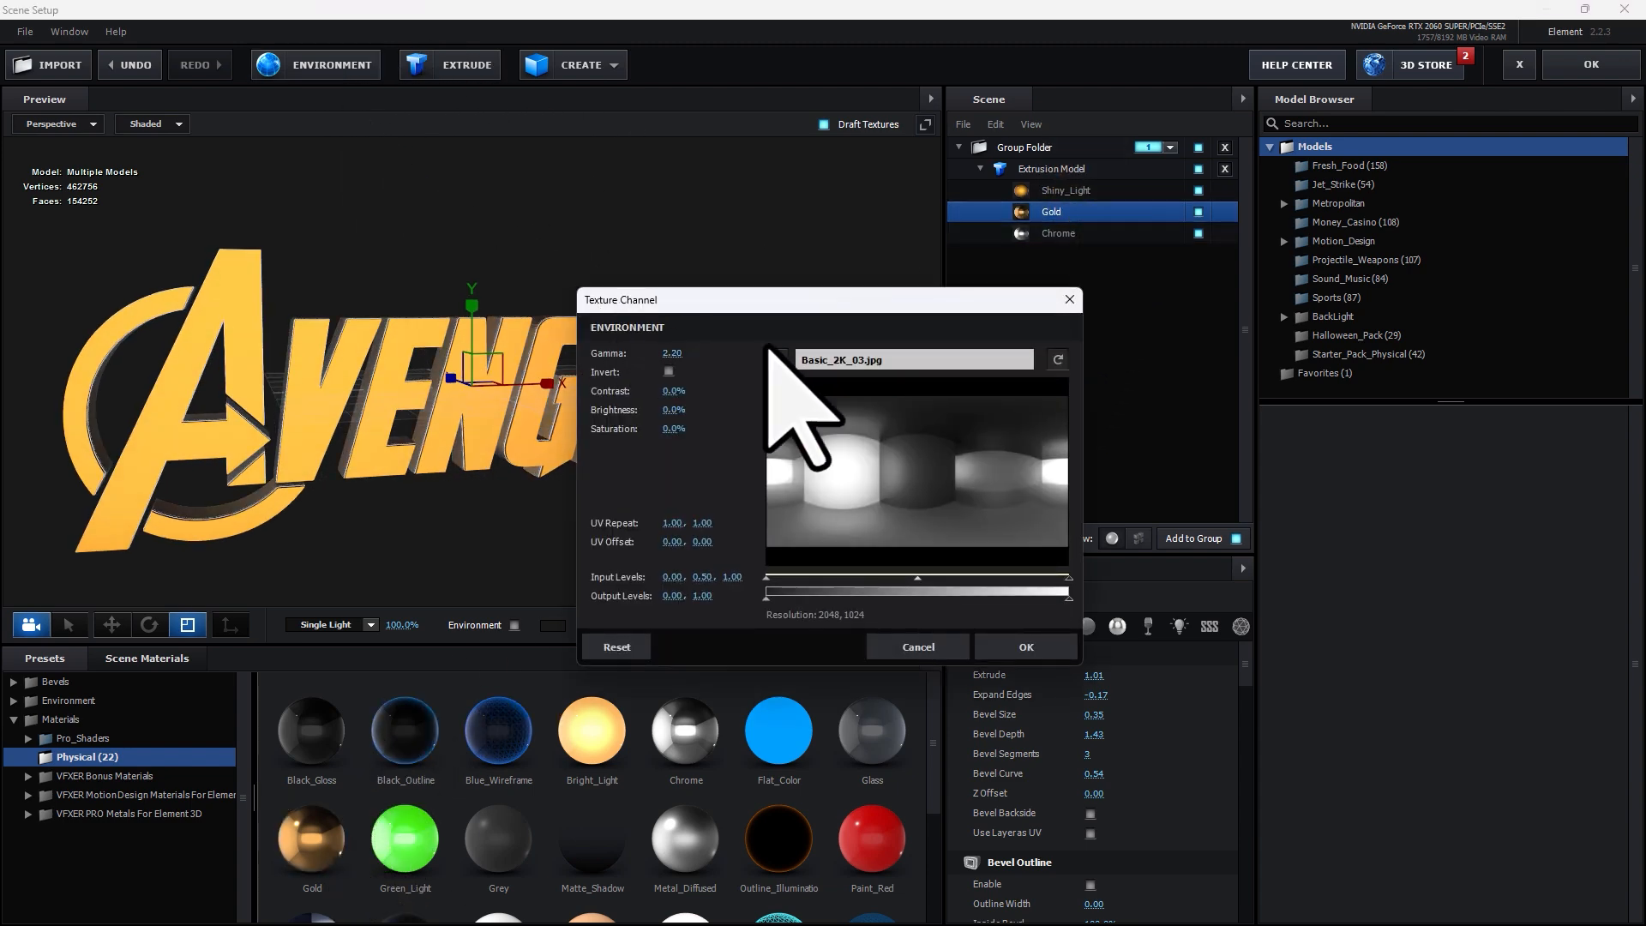
{"action": "left_click", "coordinate": [835, 403]}
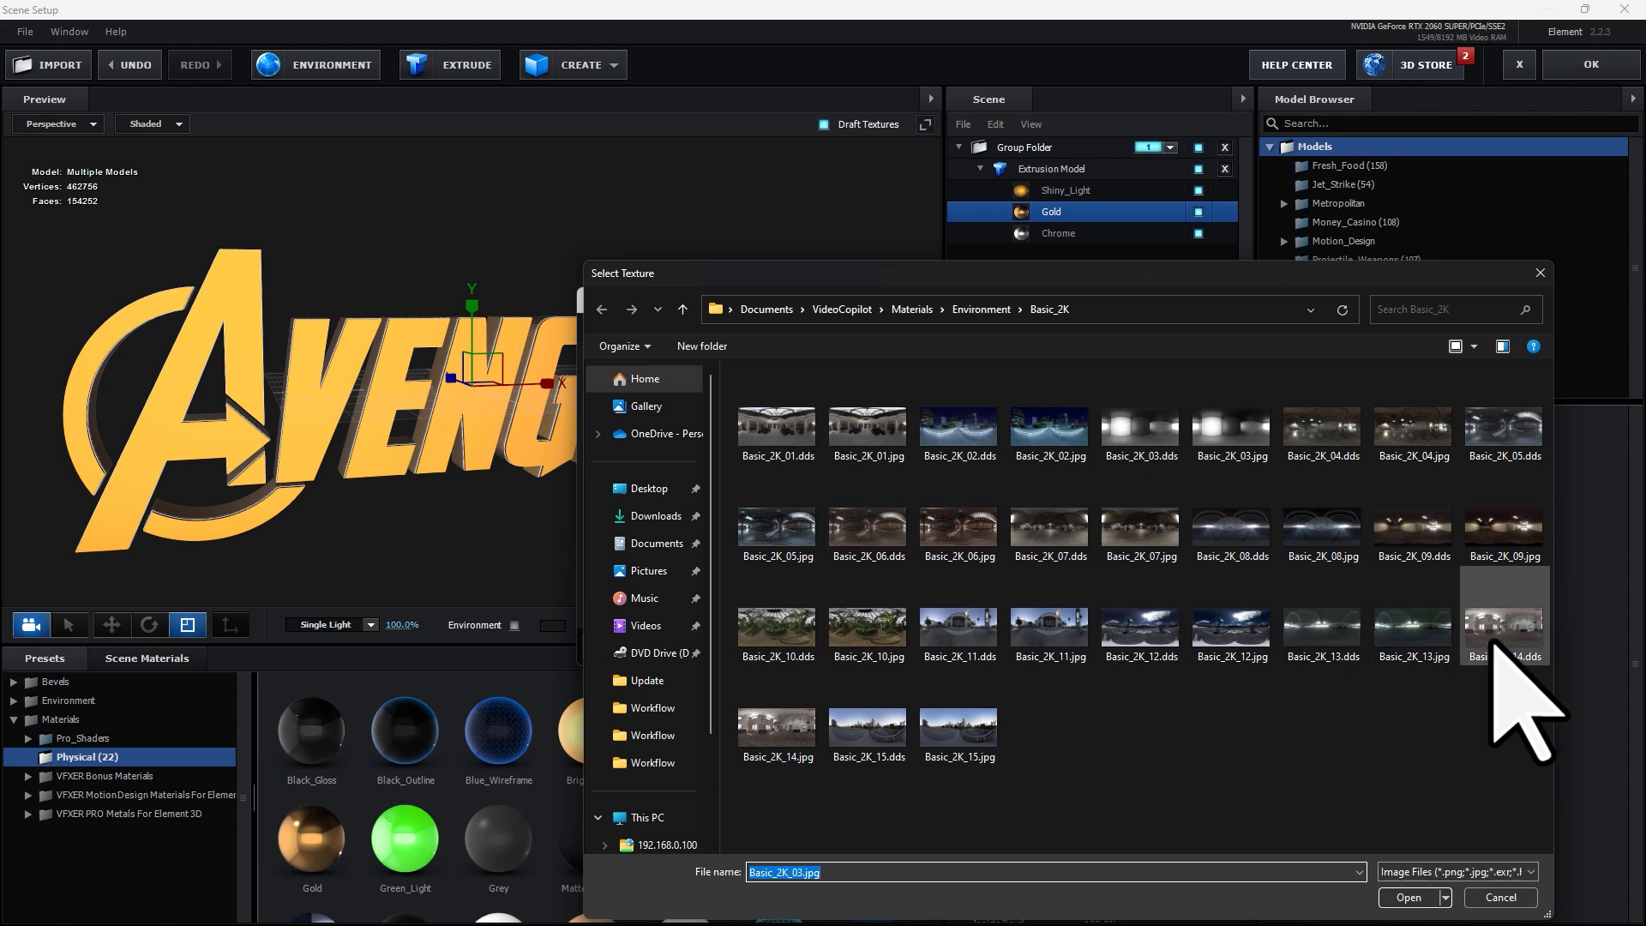
{"action": "double_click", "coordinate": [1506, 630]}
{"action": "left_click", "coordinate": [1041, 644]}
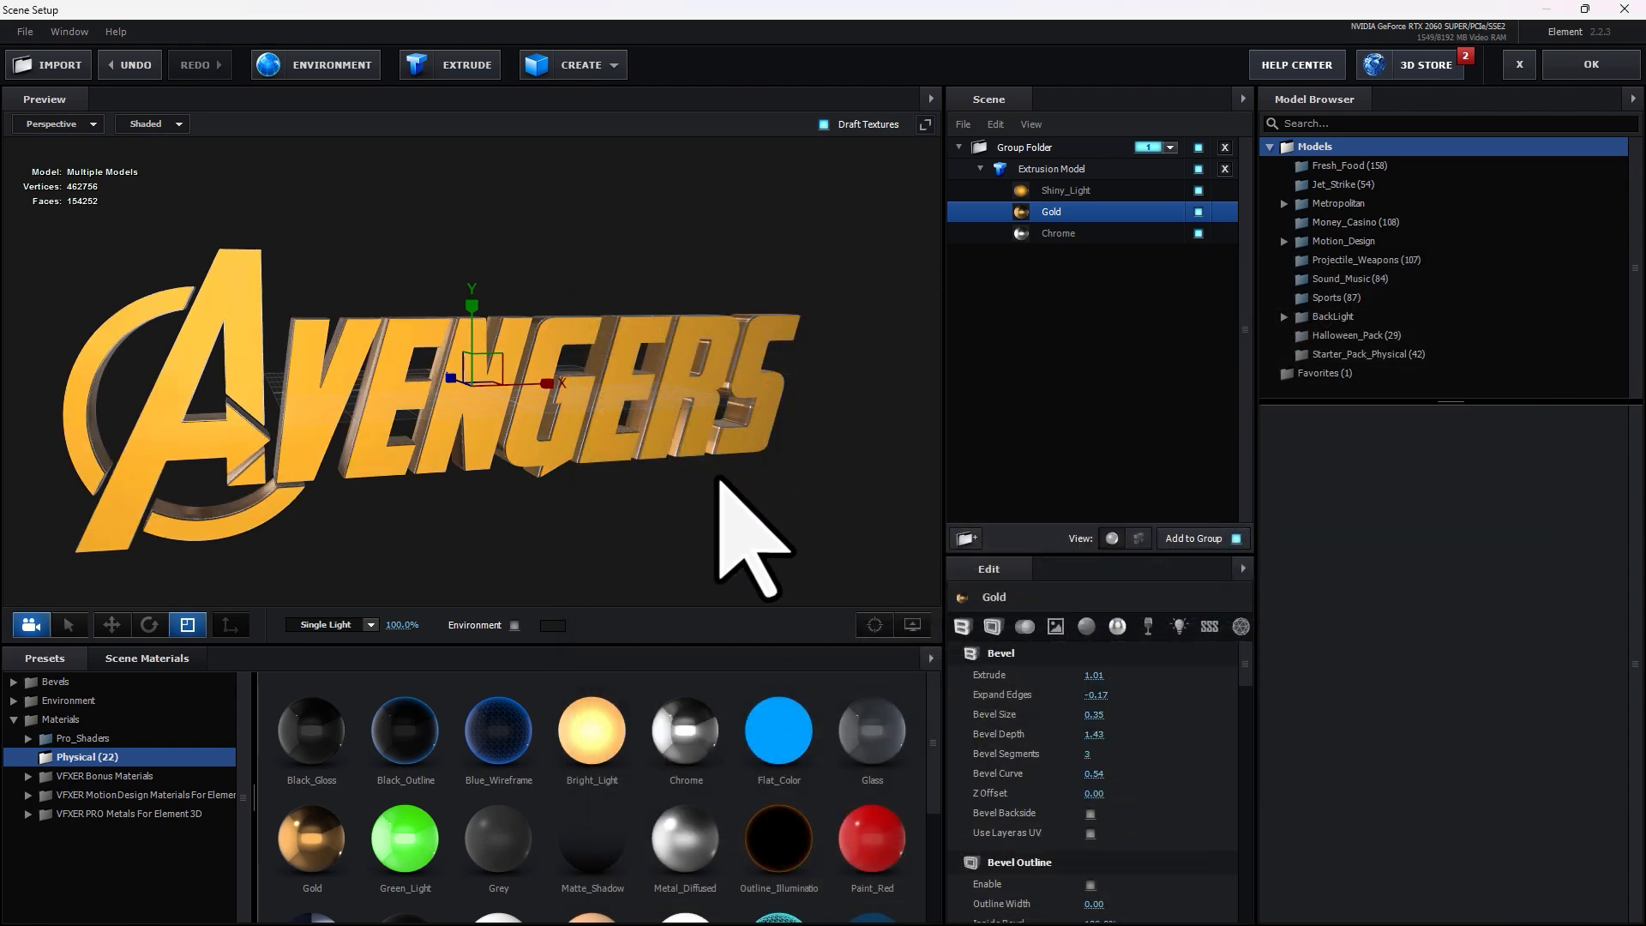
- Replace the Shiny_Light face material with 066_VFXERphy from the VFXER Motion Design Materials
{"action": "double_click", "coordinate": [128, 794]}
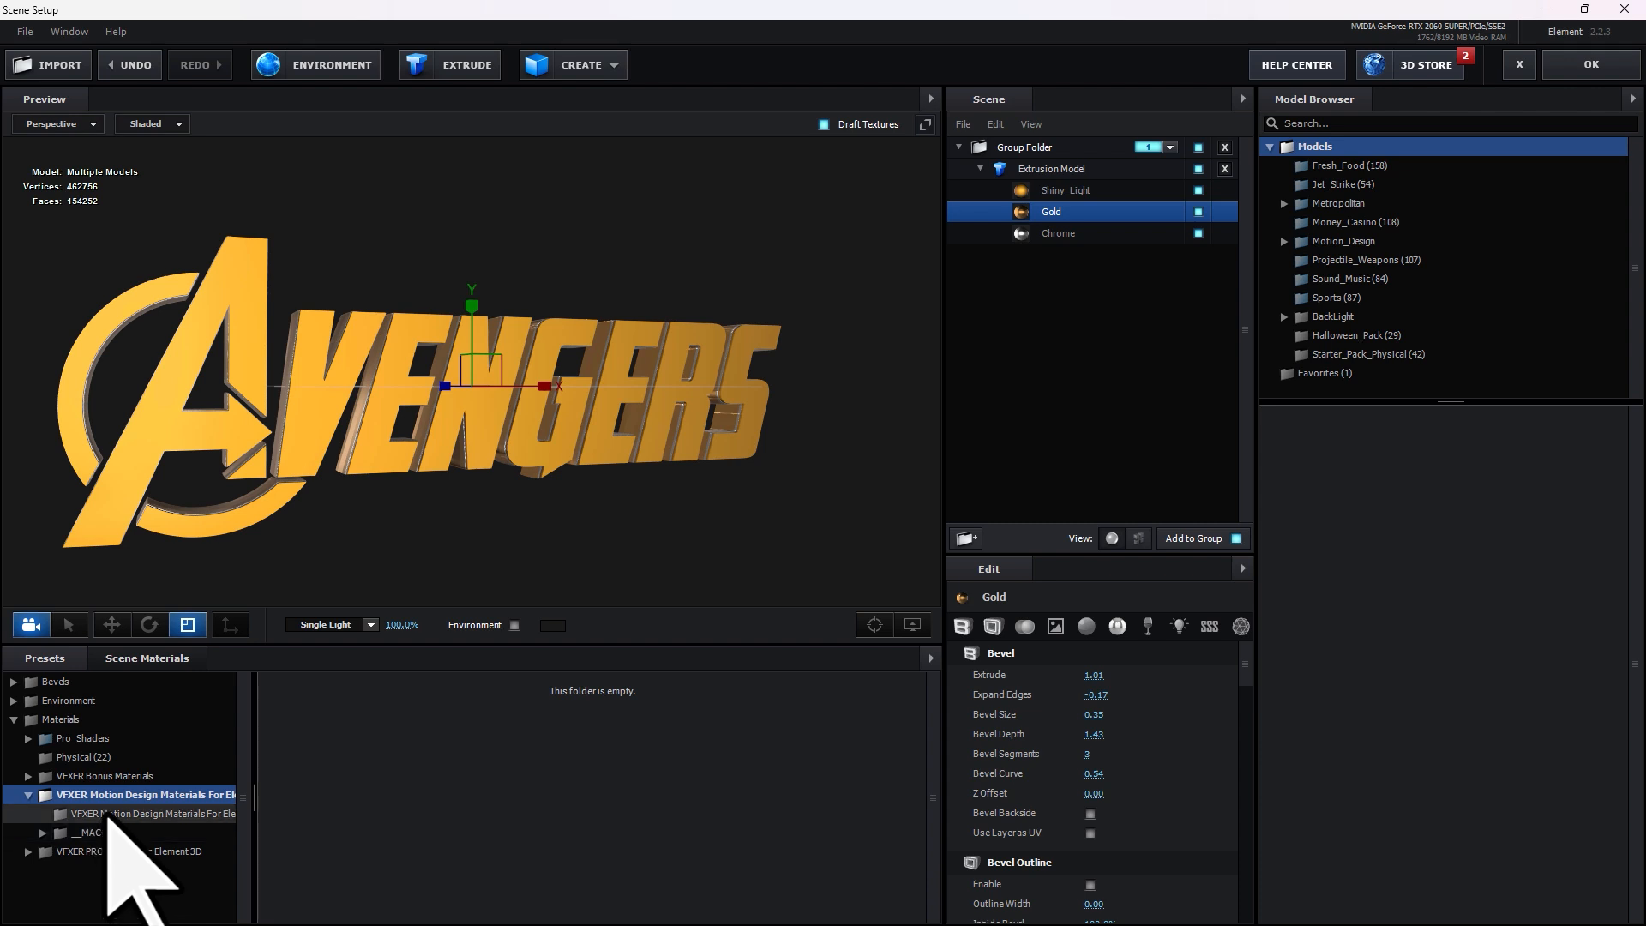
{"action": "left_click", "coordinate": [107, 814]}
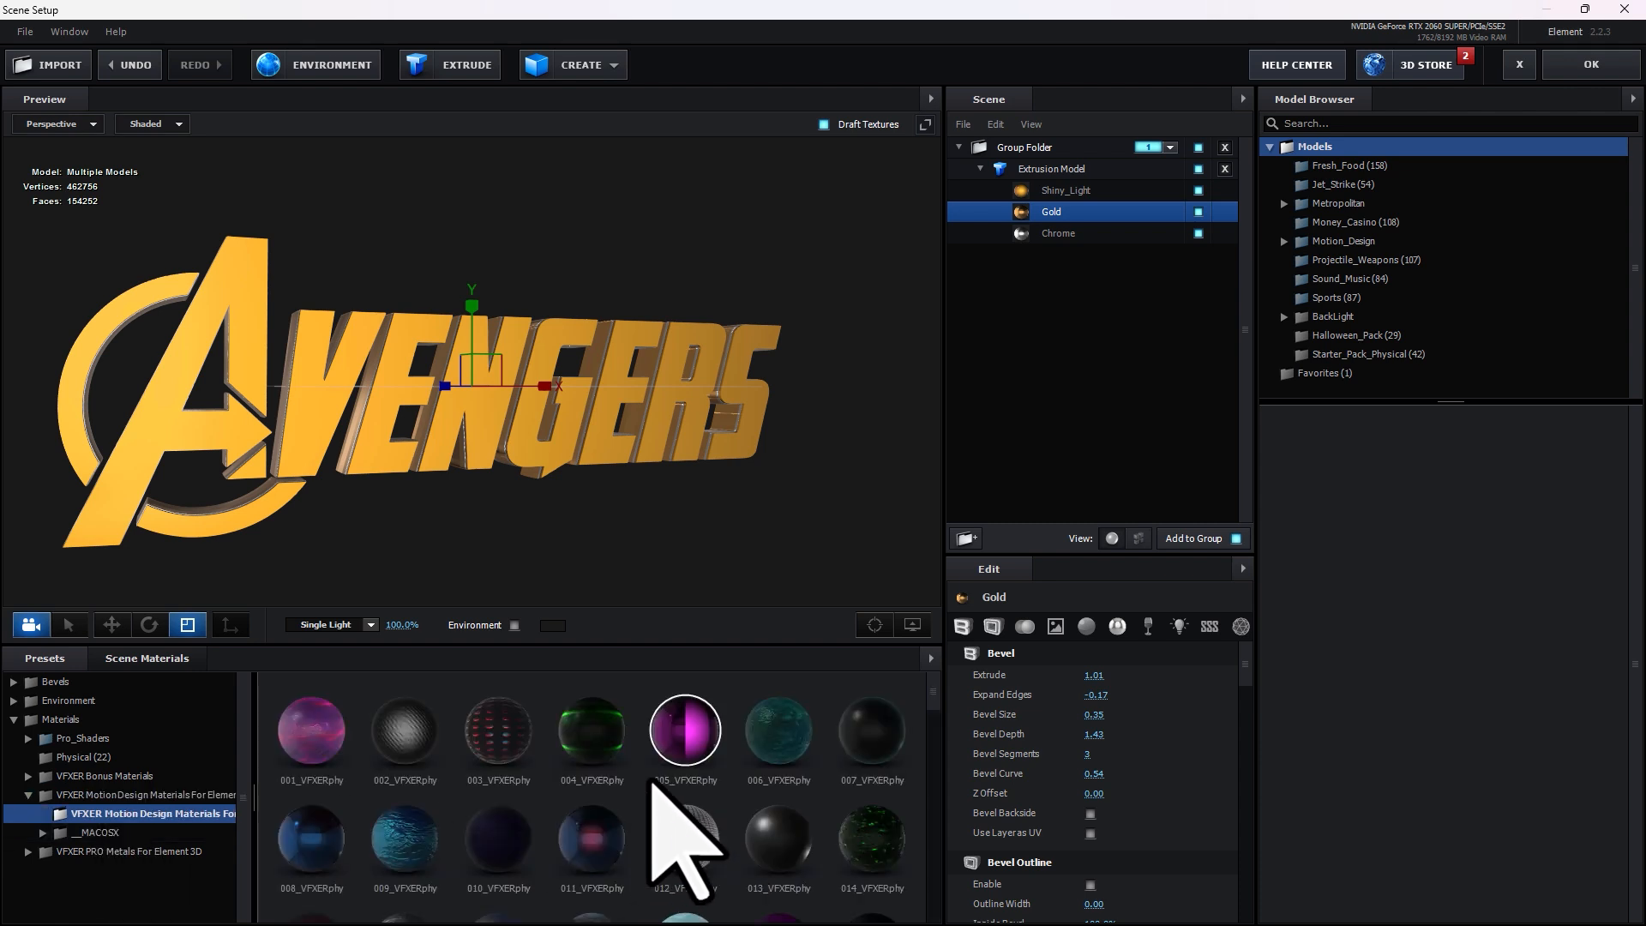
{"action": "scroll", "coordinate": [720, 767], "scroll_direction": "down", "scroll_amount": 8}
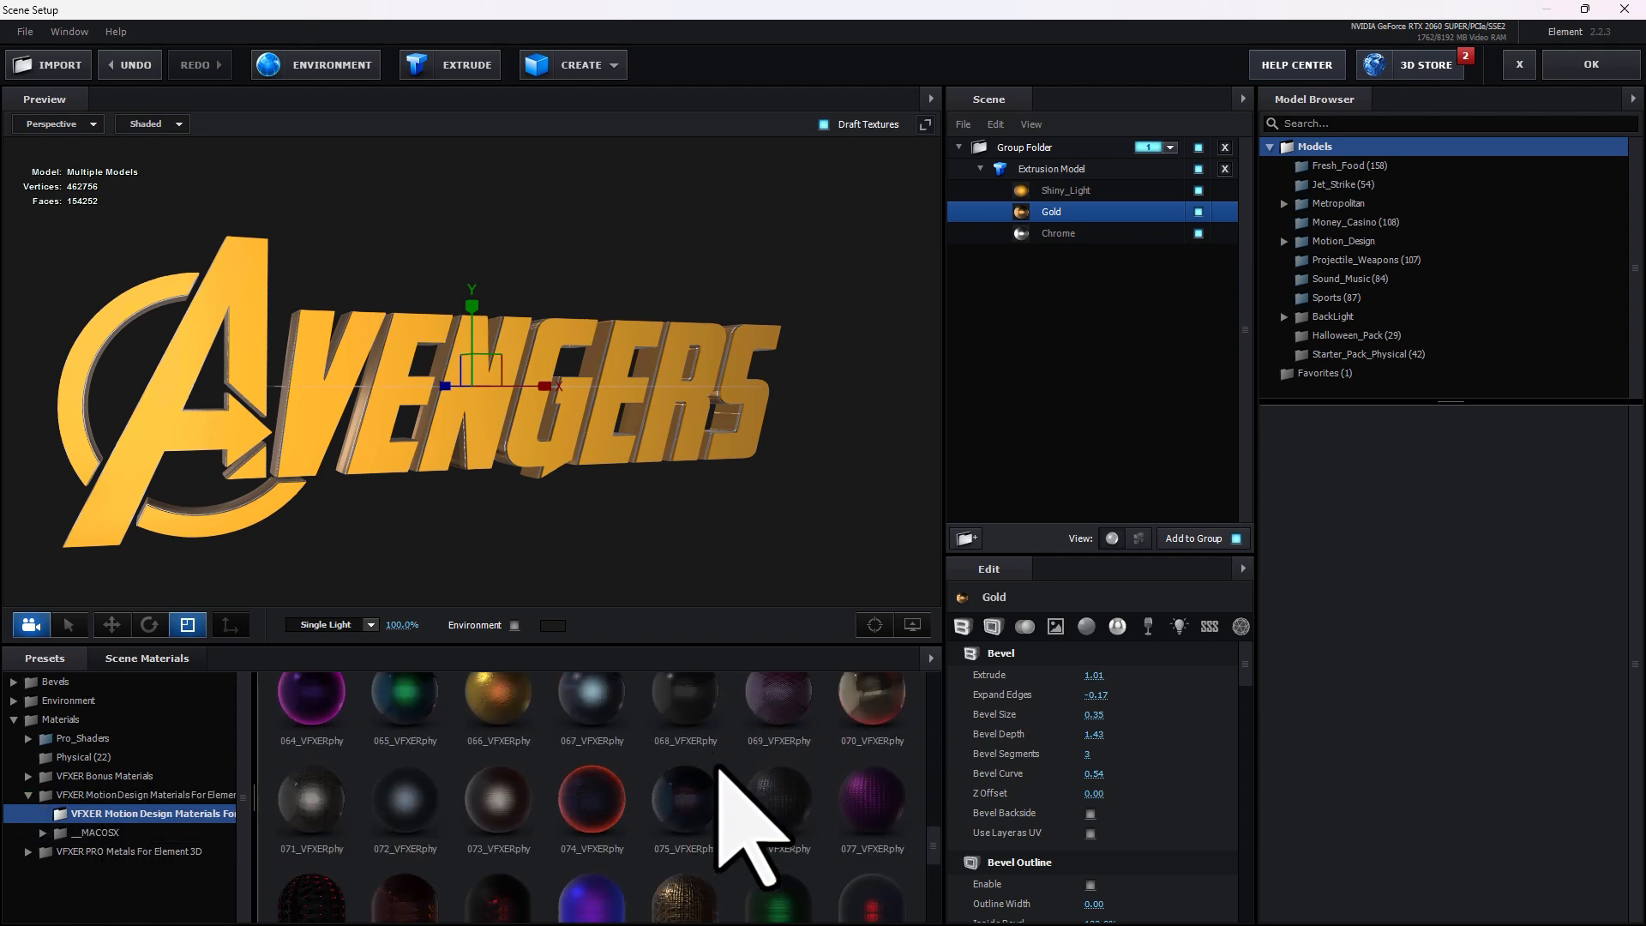
{"action": "scroll", "coordinate": [514, 758], "scroll_direction": "up", "scroll_amount": 1}
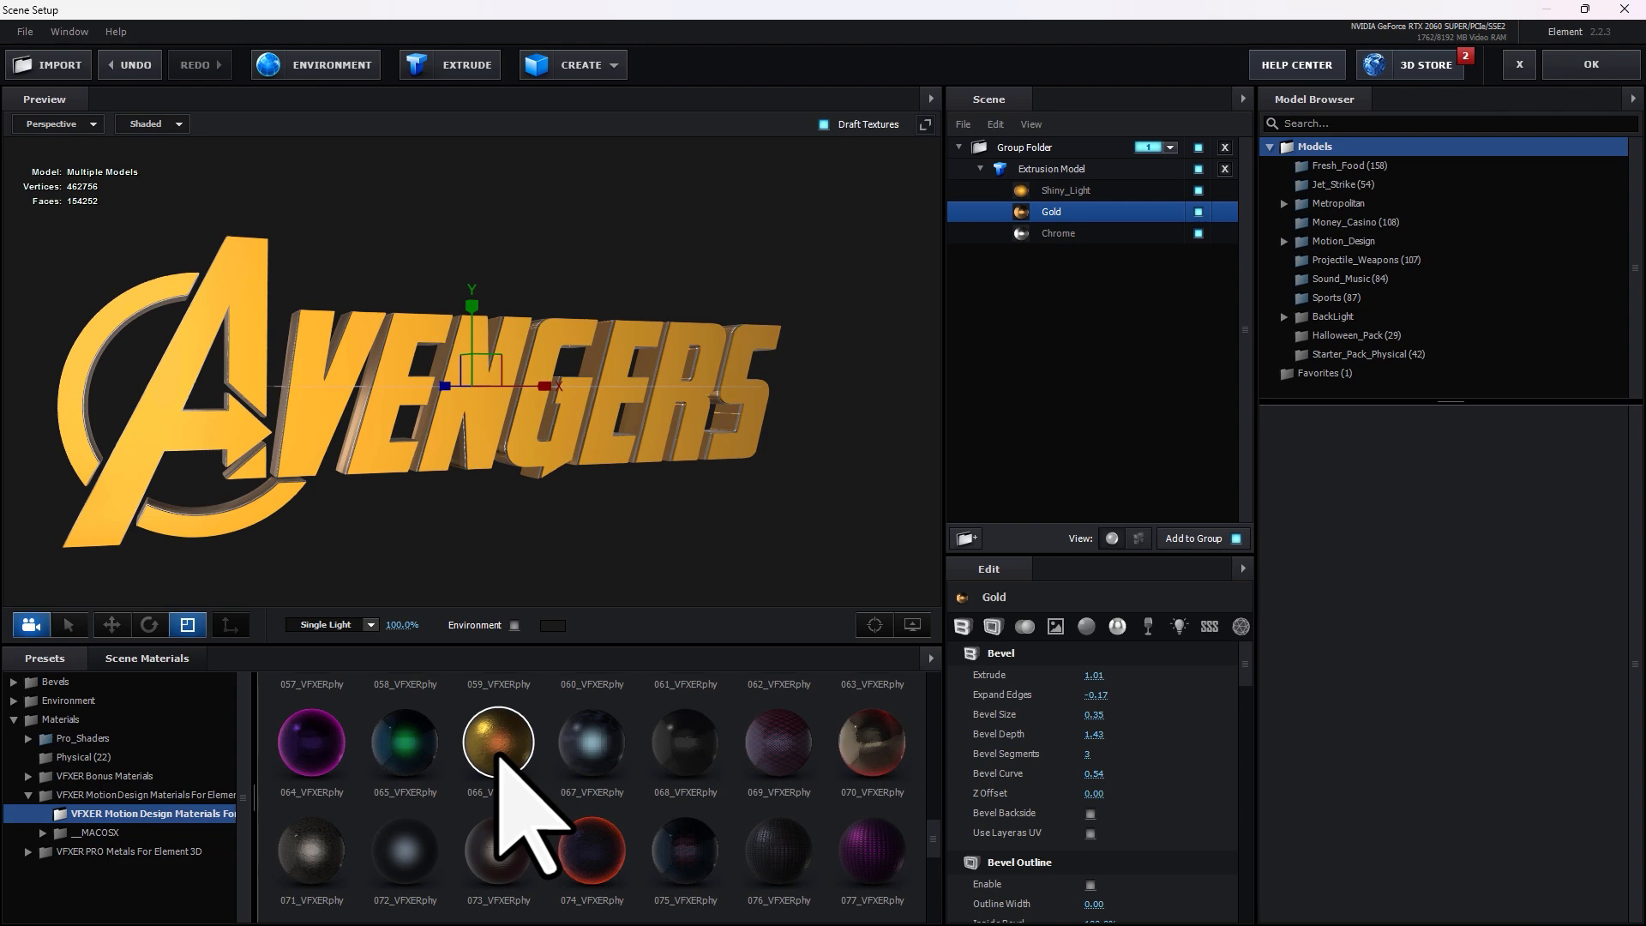
{"action": "left_click_drag", "start_coordinate": [500, 755], "coordinate": [1140, 191]}
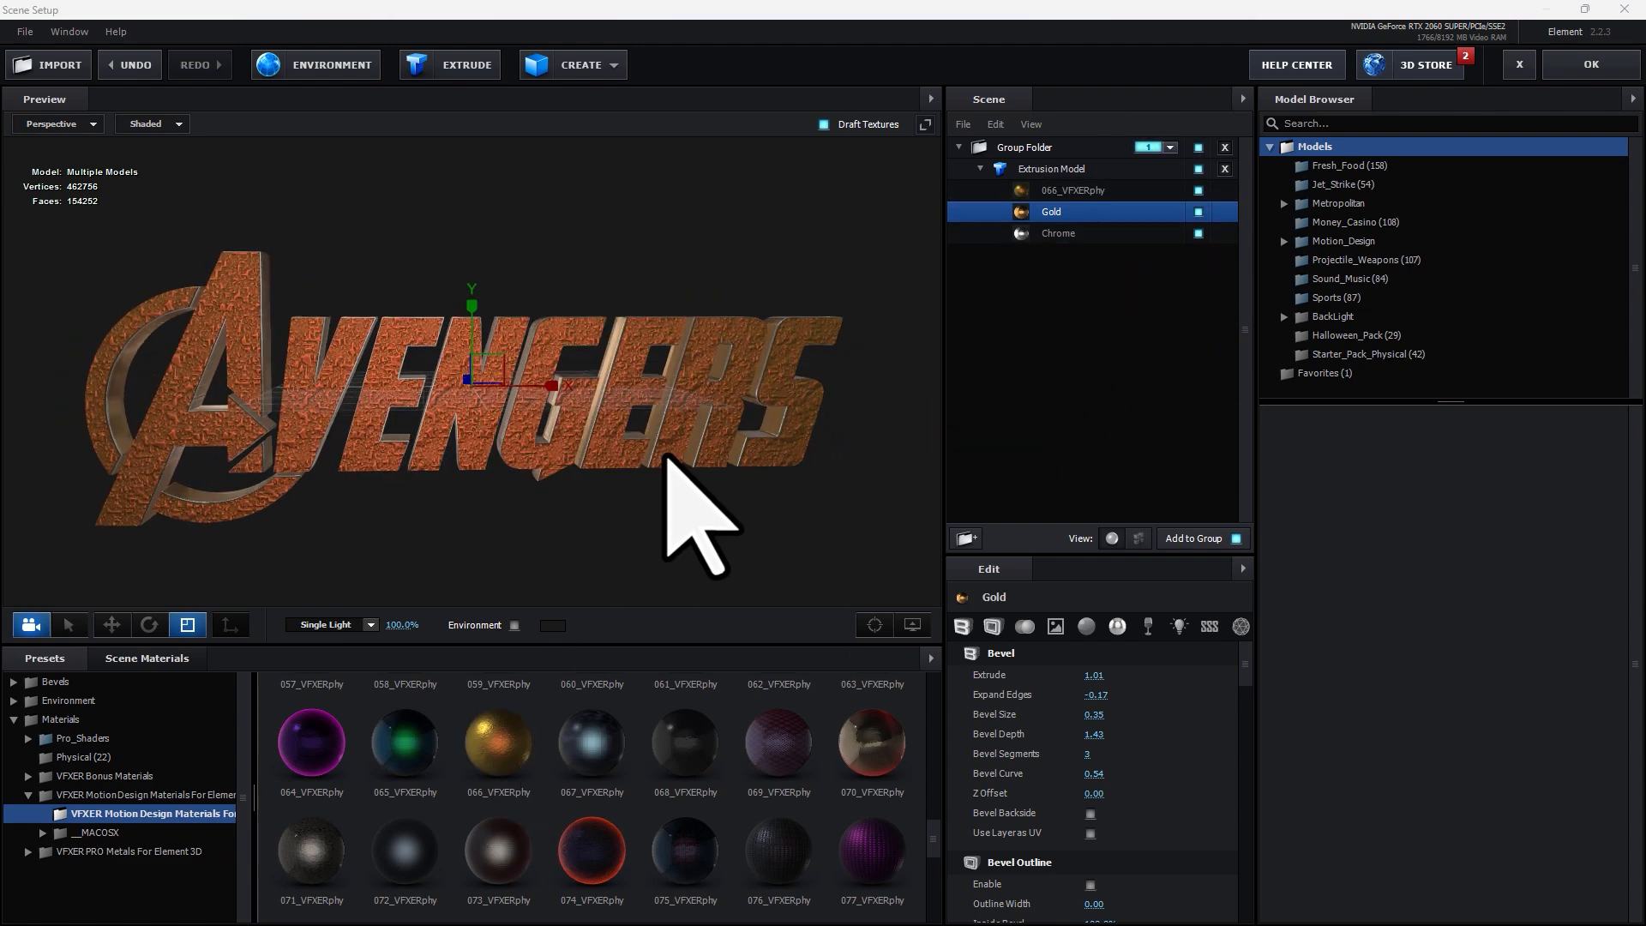
- Replace the logo's front face material with 082_VFXERphy from the same material collection
{"action": "scroll", "coordinate": [605, 755], "scroll_direction": "down", "scroll_amount": 5}
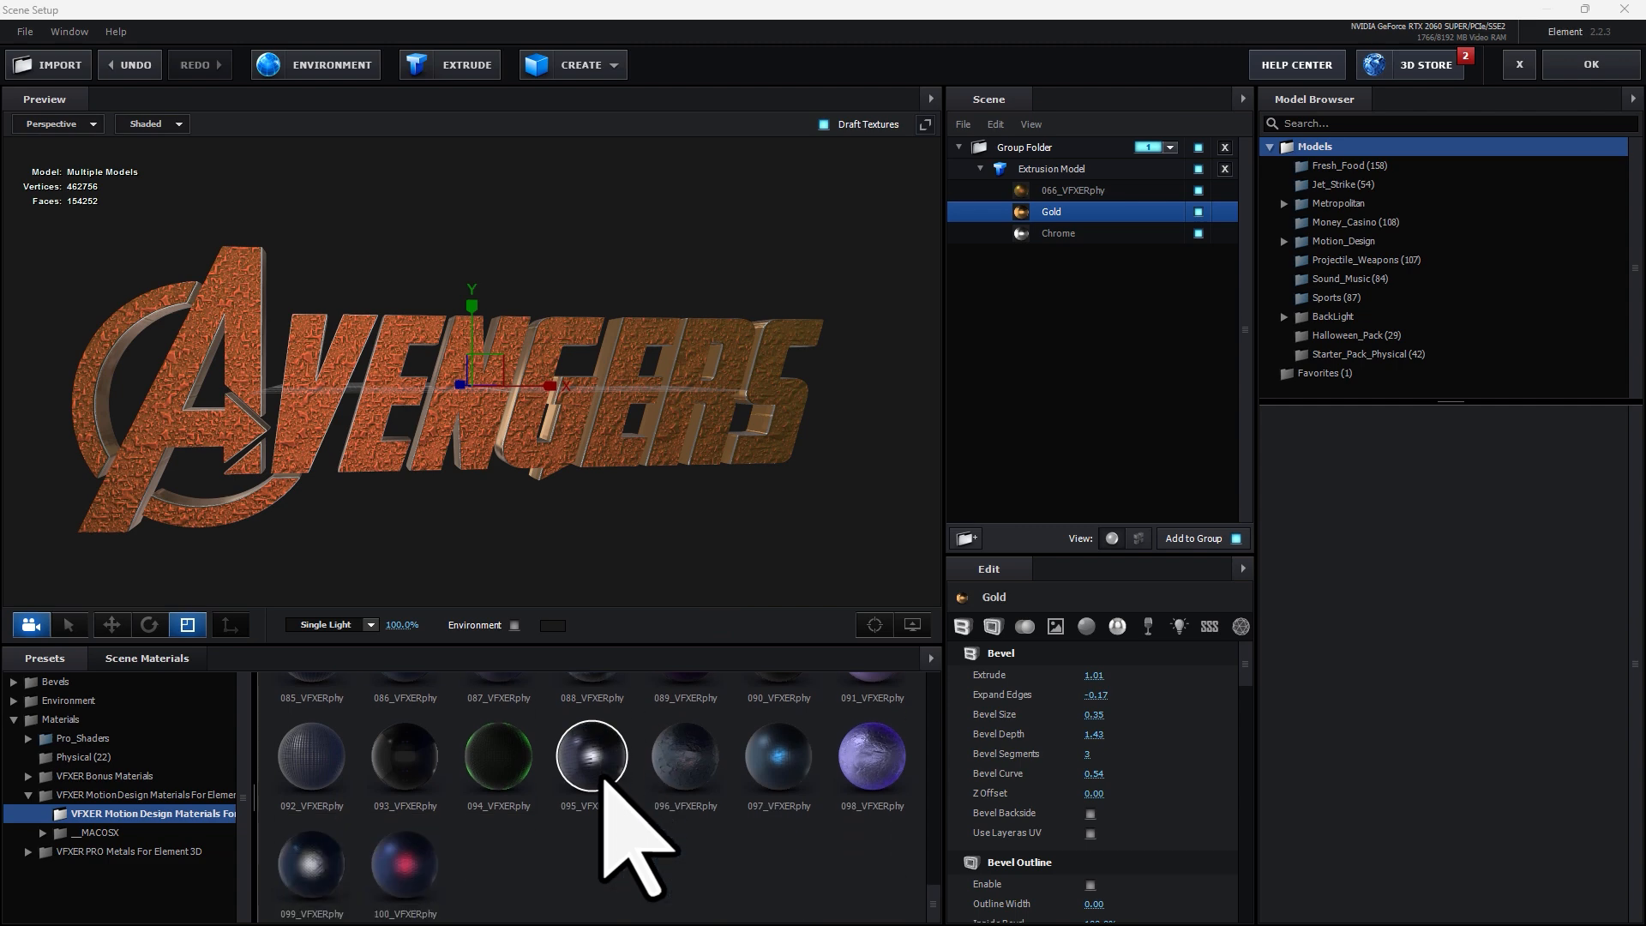
{"action": "scroll", "coordinate": [604, 780], "scroll_direction": "up", "scroll_amount": 2}
{"action": "left_click_drag", "start_coordinate": [684, 720], "coordinate": [1087, 194]}
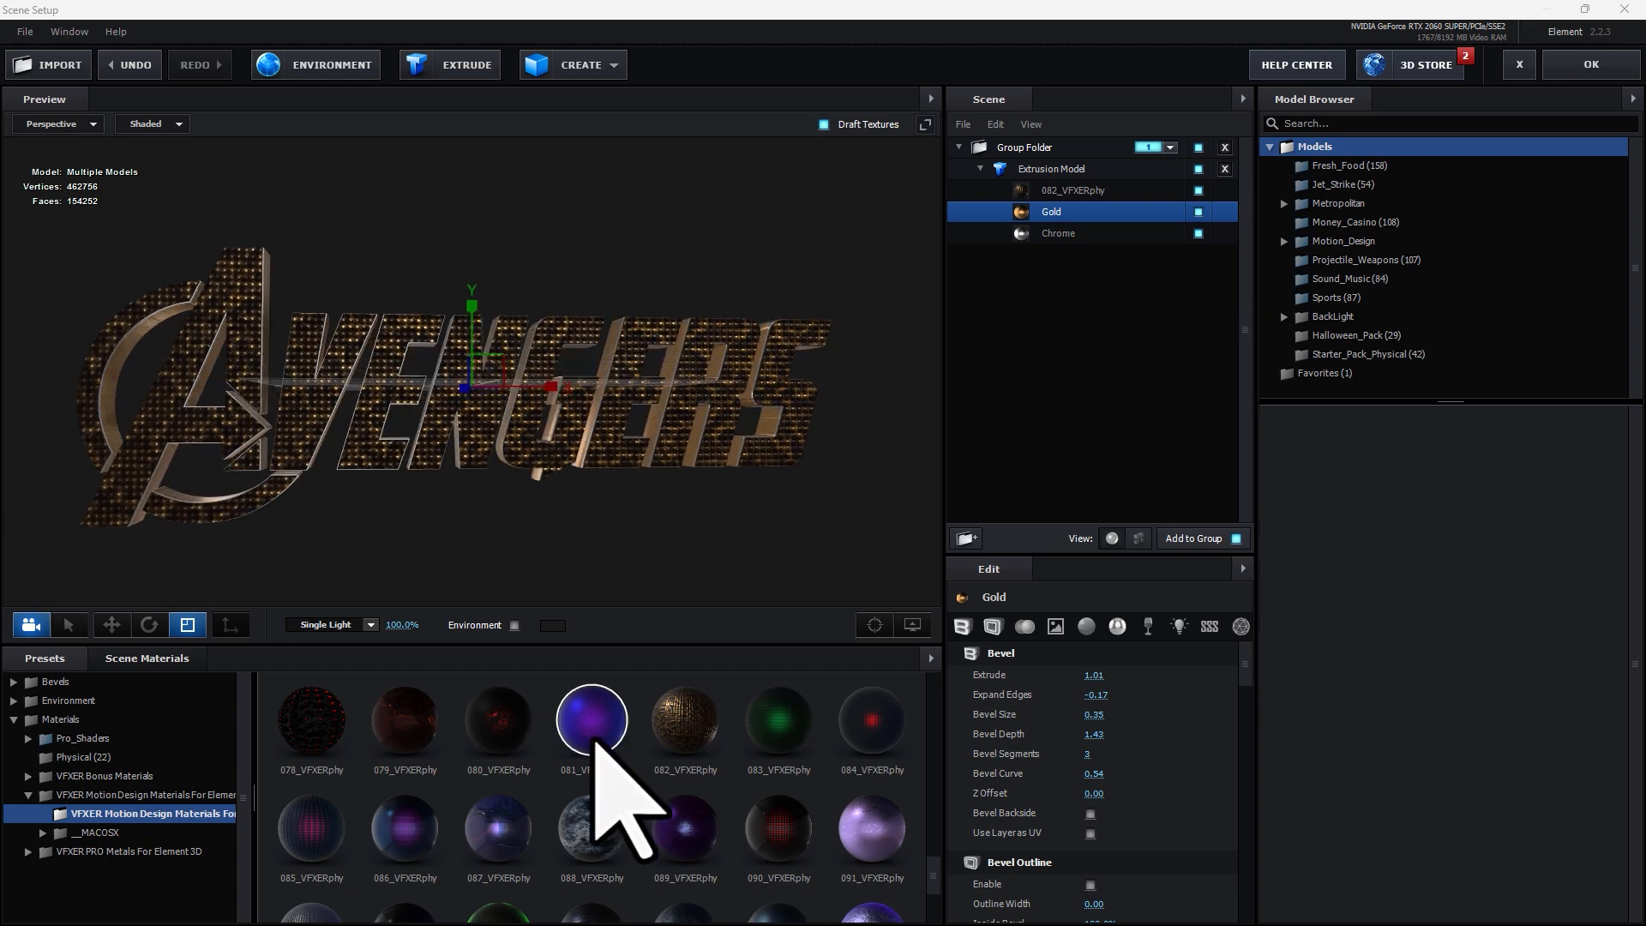
- Replace the logo's front face material with Metal 001 from the VFXER PRO Metals collection
{"action": "left_click", "coordinate": [124, 864]}
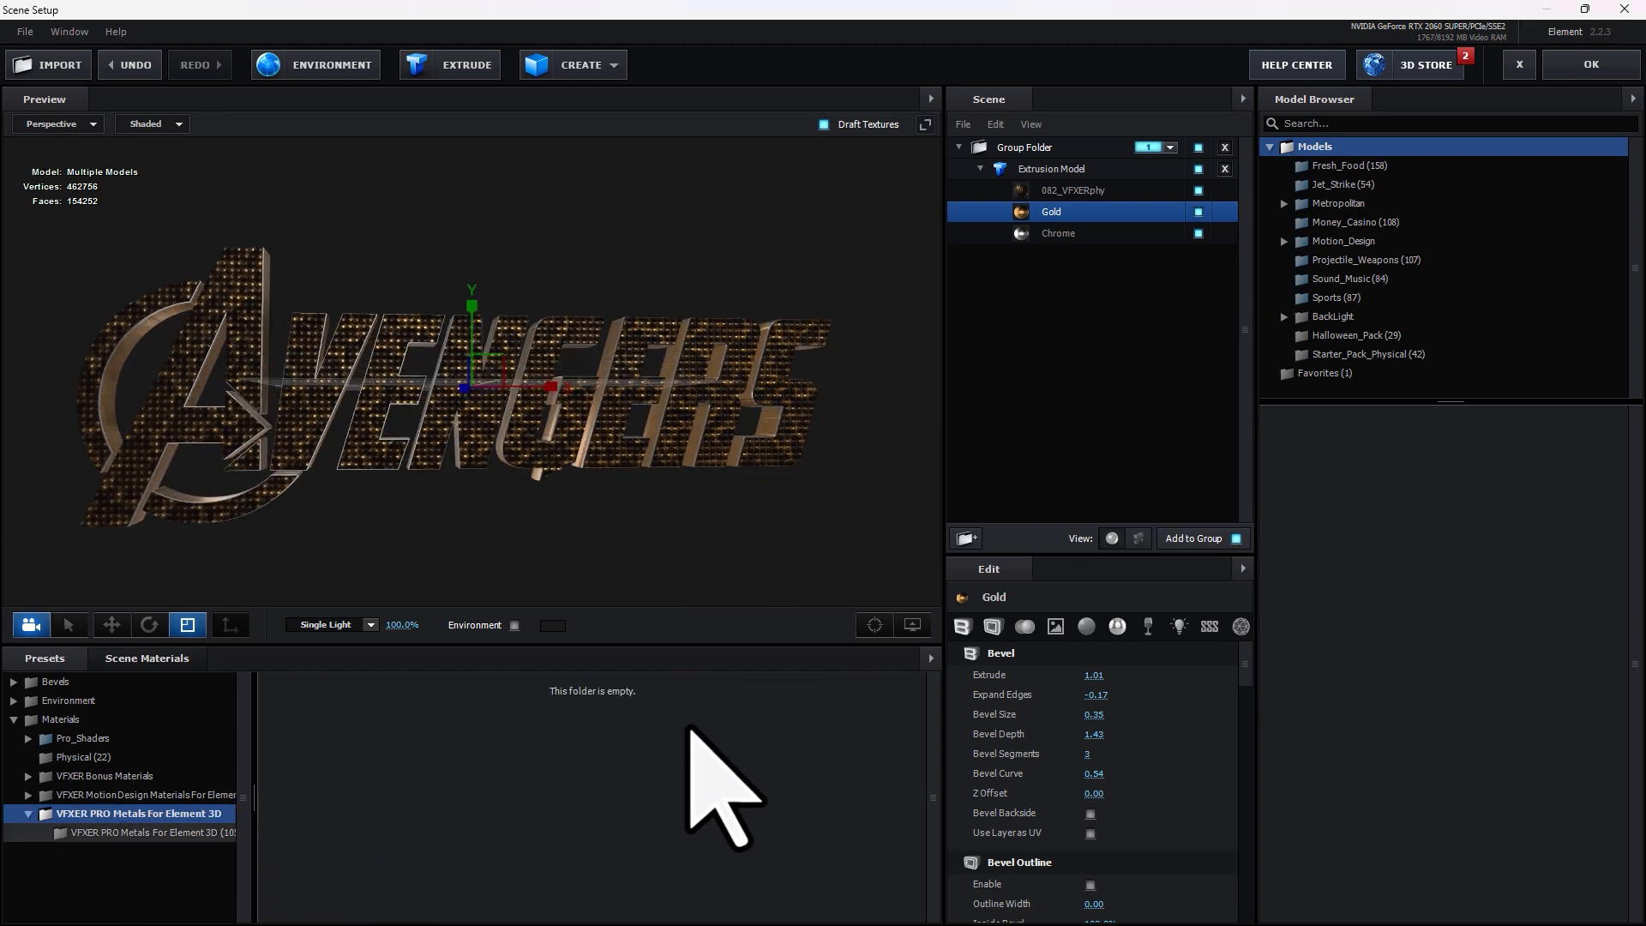
{"action": "scroll", "coordinate": [428, 848], "scroll_direction": "down", "scroll_amount": 2}
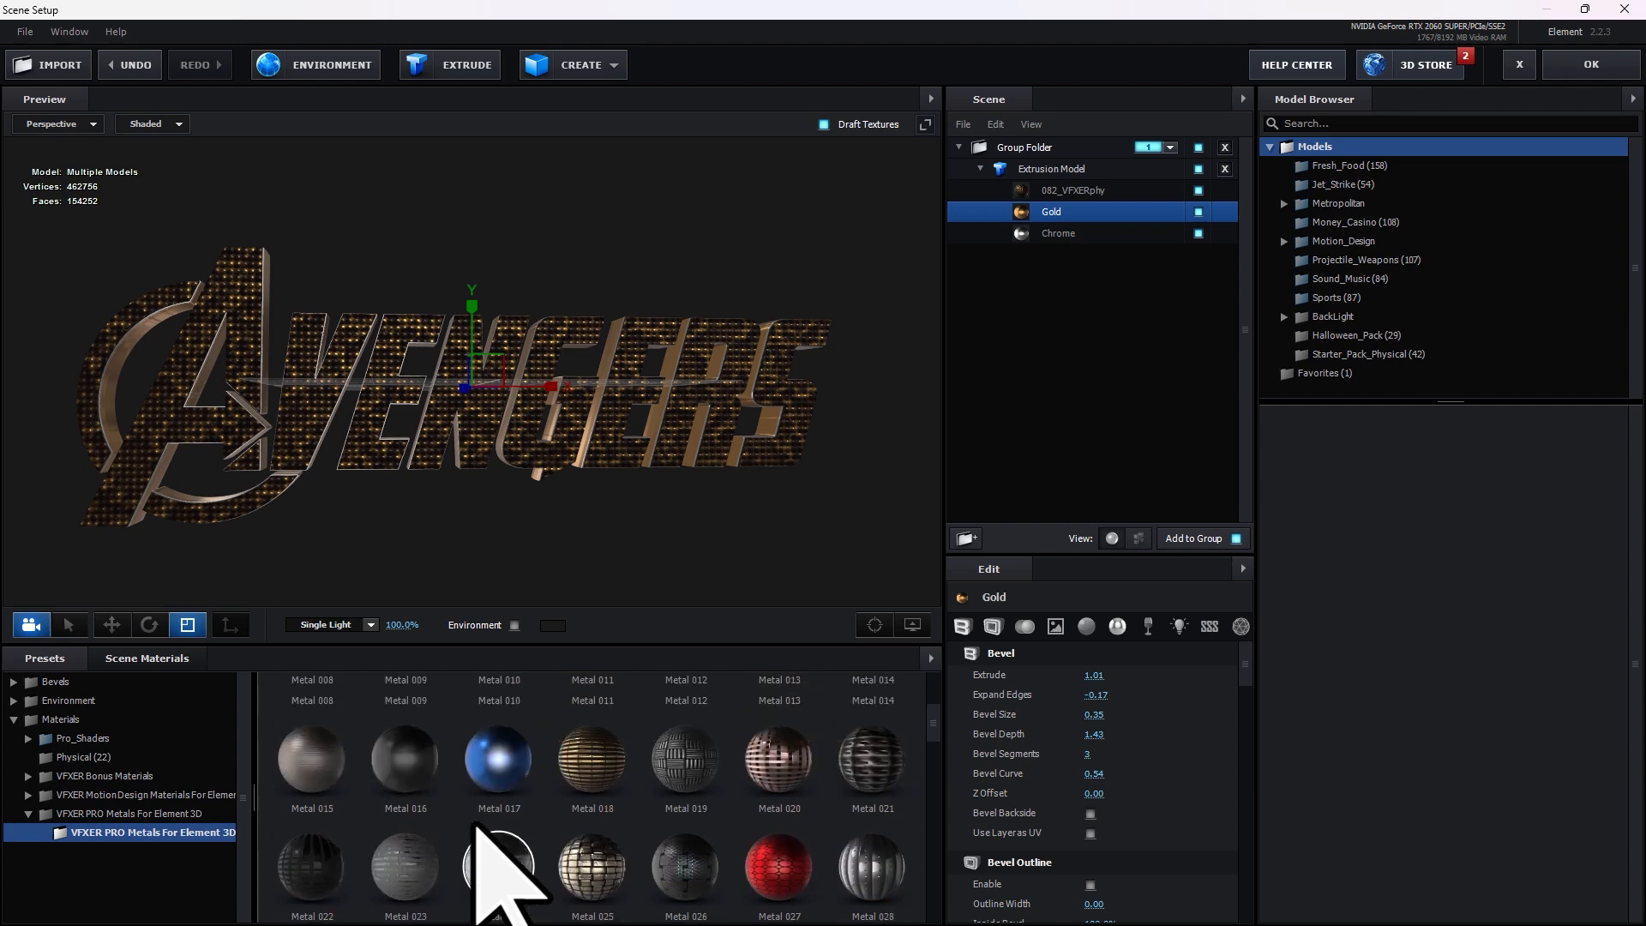
{"action": "scroll", "coordinate": [476, 827], "scroll_direction": "up", "scroll_amount": 2}
{"action": "left_click_drag", "start_coordinate": [310, 730], "coordinate": [1105, 196]}
- Try the Metal 073 preset as the logo's front face material
{"action": "scroll", "coordinate": [677, 686], "scroll_direction": "down", "scroll_amount": 1}
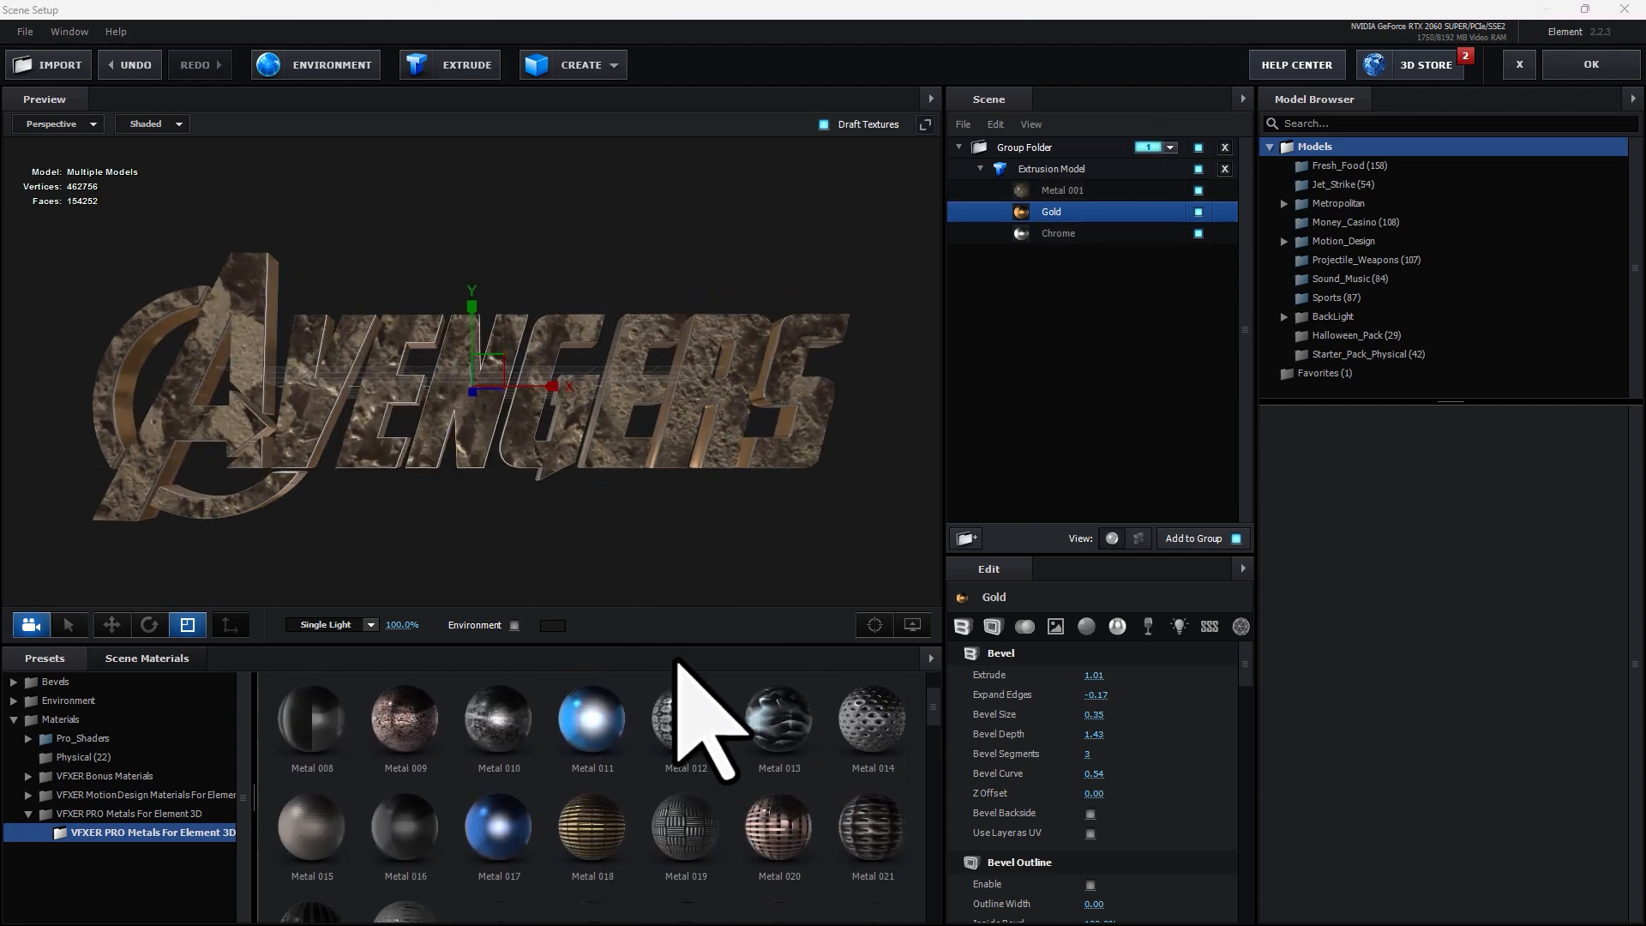
{"action": "scroll", "coordinate": [686, 703], "scroll_direction": "down", "scroll_amount": 10}
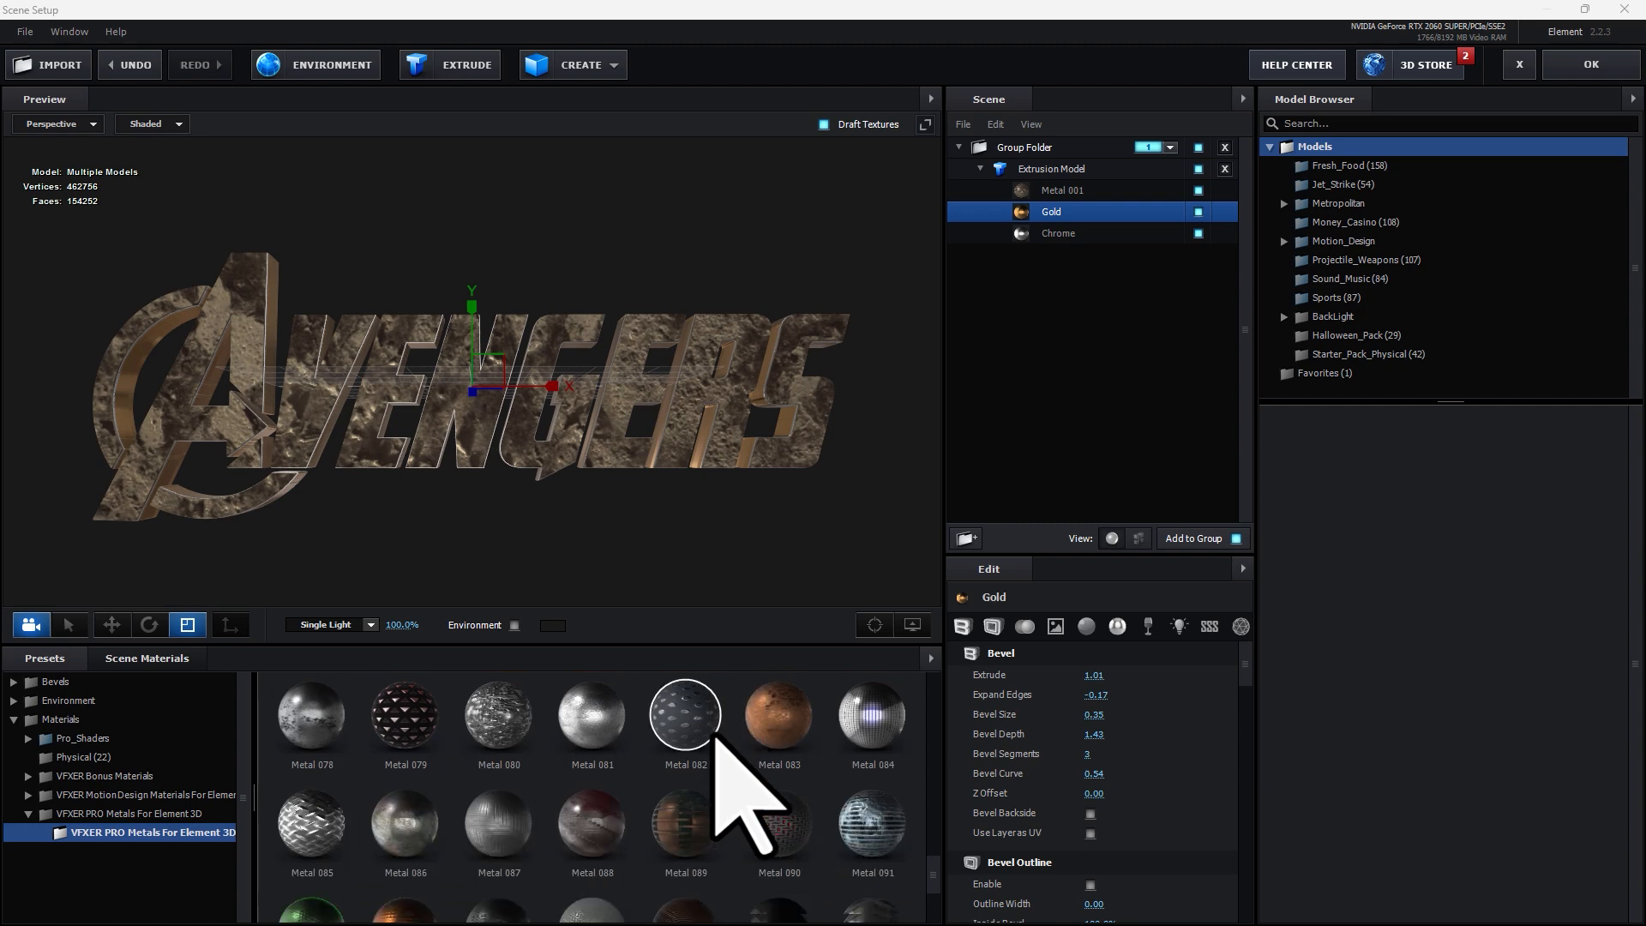
{"action": "scroll", "coordinate": [728, 711], "scroll_direction": "up", "scroll_amount": 2}
{"action": "left_click_drag", "start_coordinate": [502, 780], "coordinate": [1080, 192]}
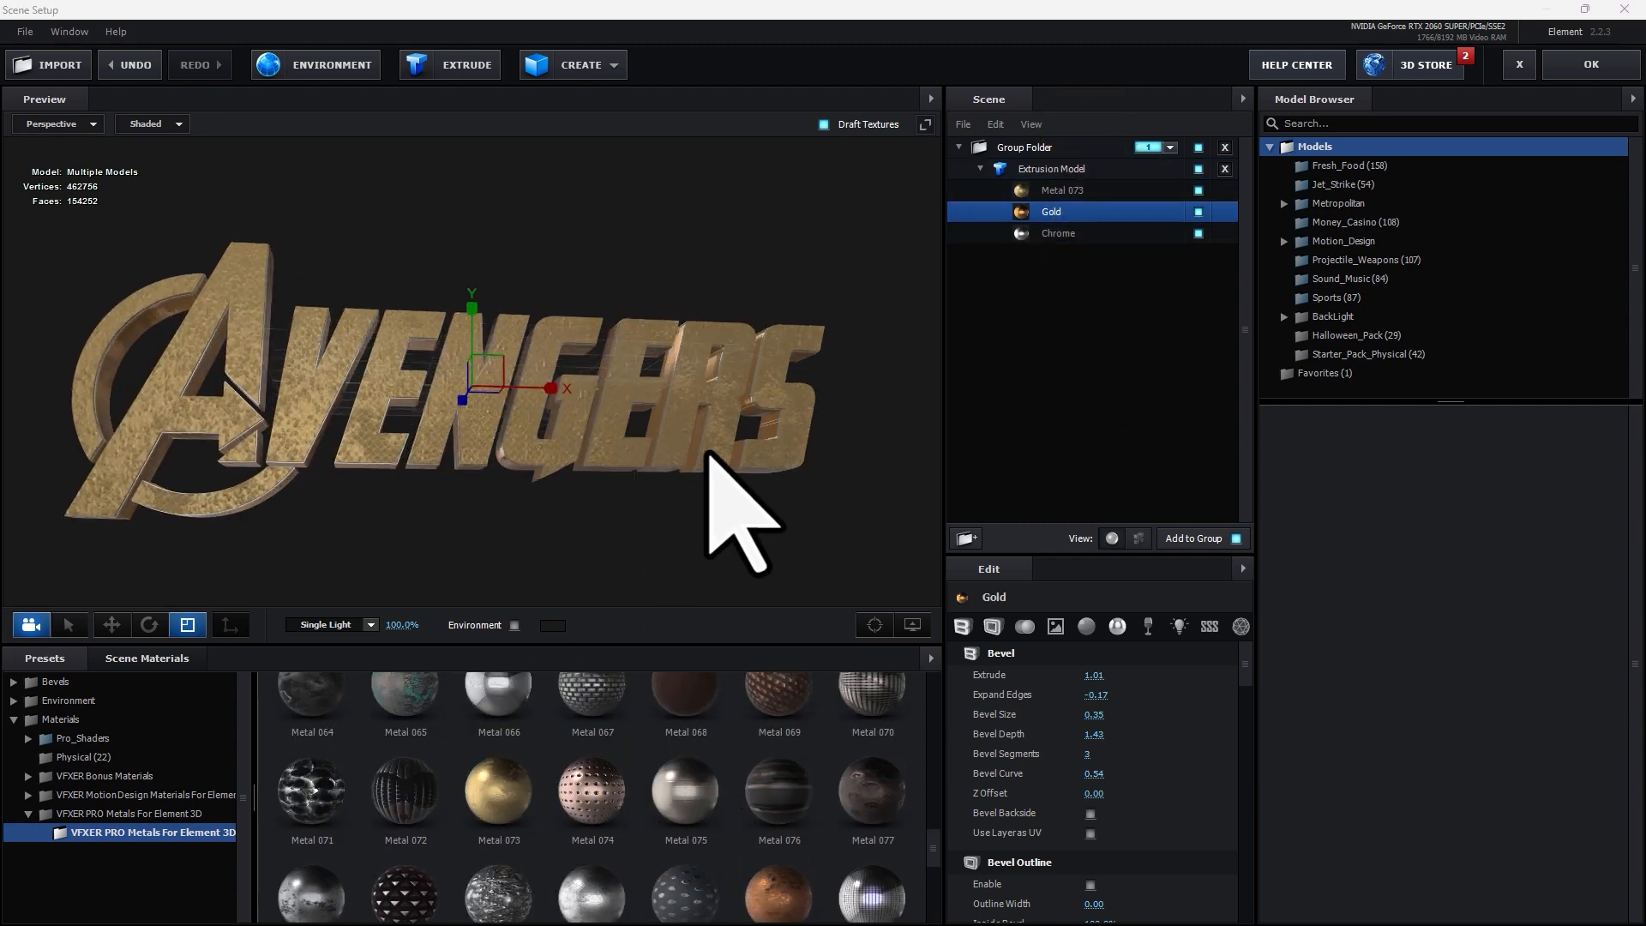
- Try the Metal 083 preset as the logo's front face material
{"action": "scroll", "coordinate": [708, 708], "scroll_direction": "down", "scroll_amount": 3}
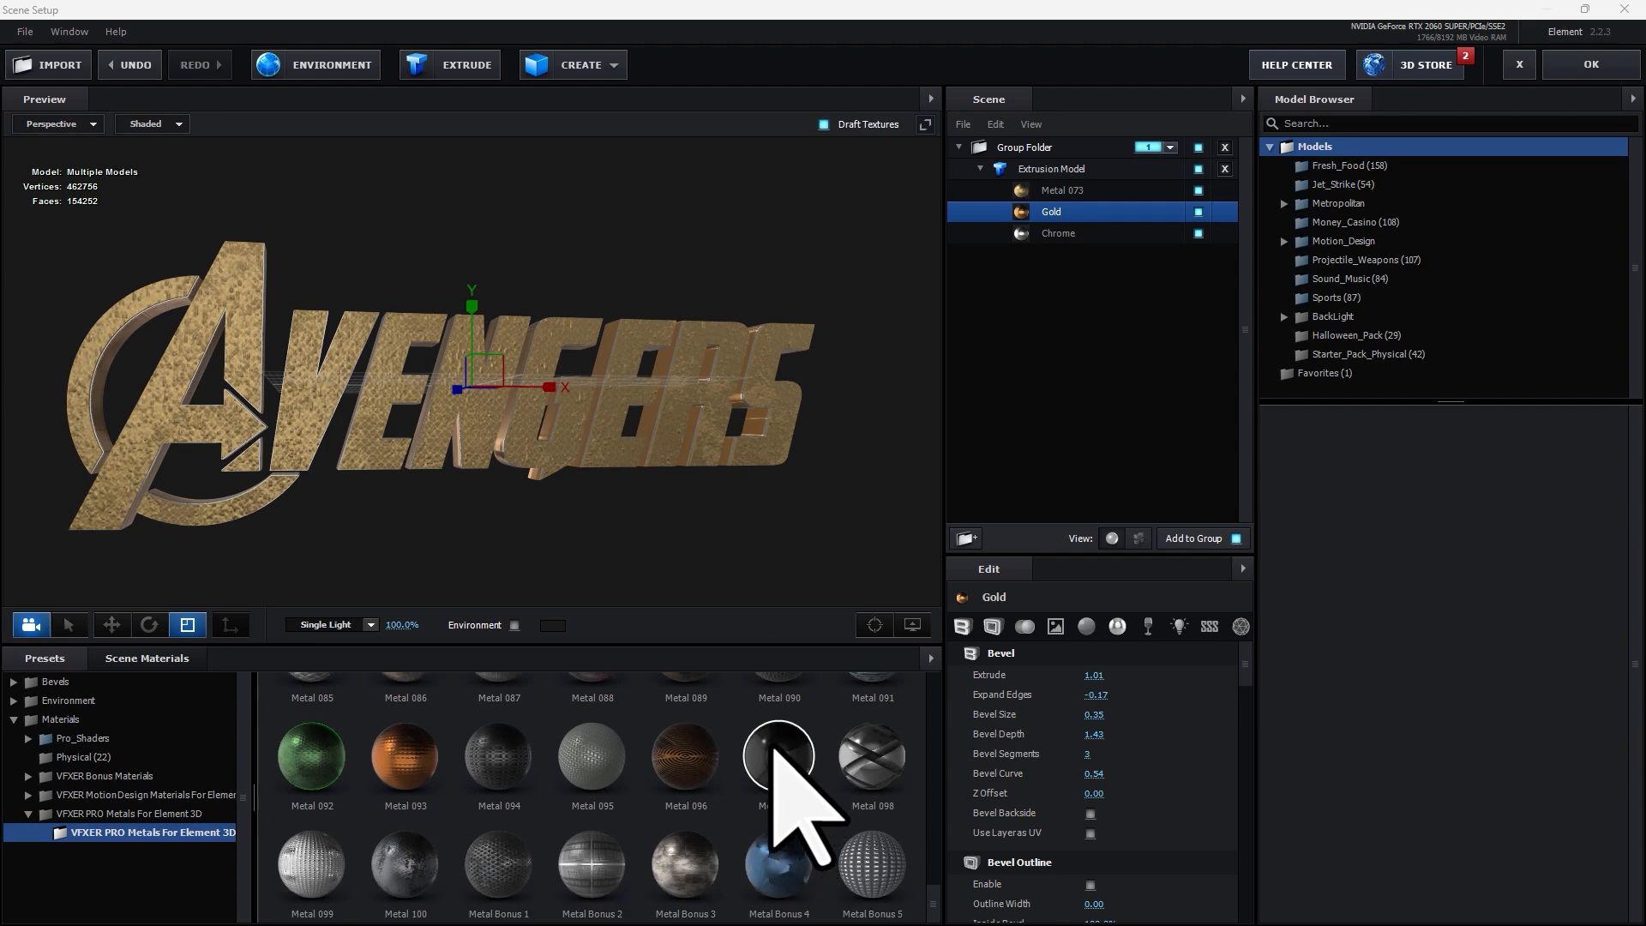
{"action": "scroll", "coordinate": [701, 756], "scroll_direction": "up", "scroll_amount": 1}
{"action": "left_click_drag", "start_coordinate": [746, 788], "coordinate": [1067, 197]}
- Set the logo's front face material to the Metal 093 preset
{"action": "scroll", "coordinate": [522, 849], "scroll_direction": "down", "scroll_amount": 1}
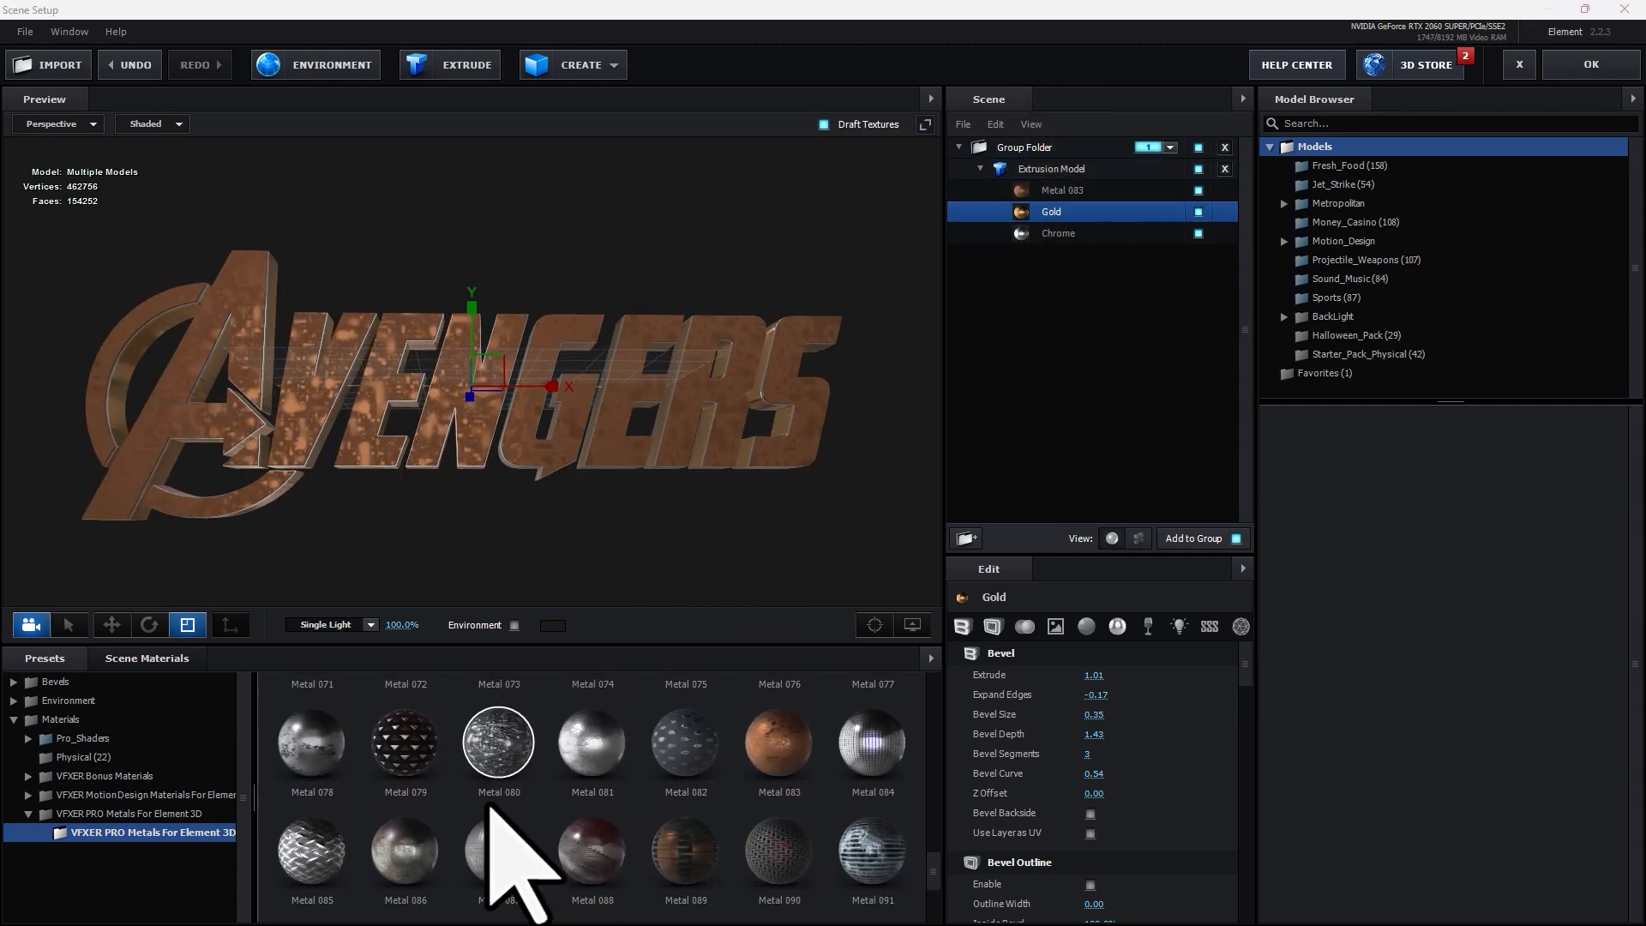
{"action": "left_click_drag", "start_coordinate": [404, 859], "coordinate": [1091, 195]}
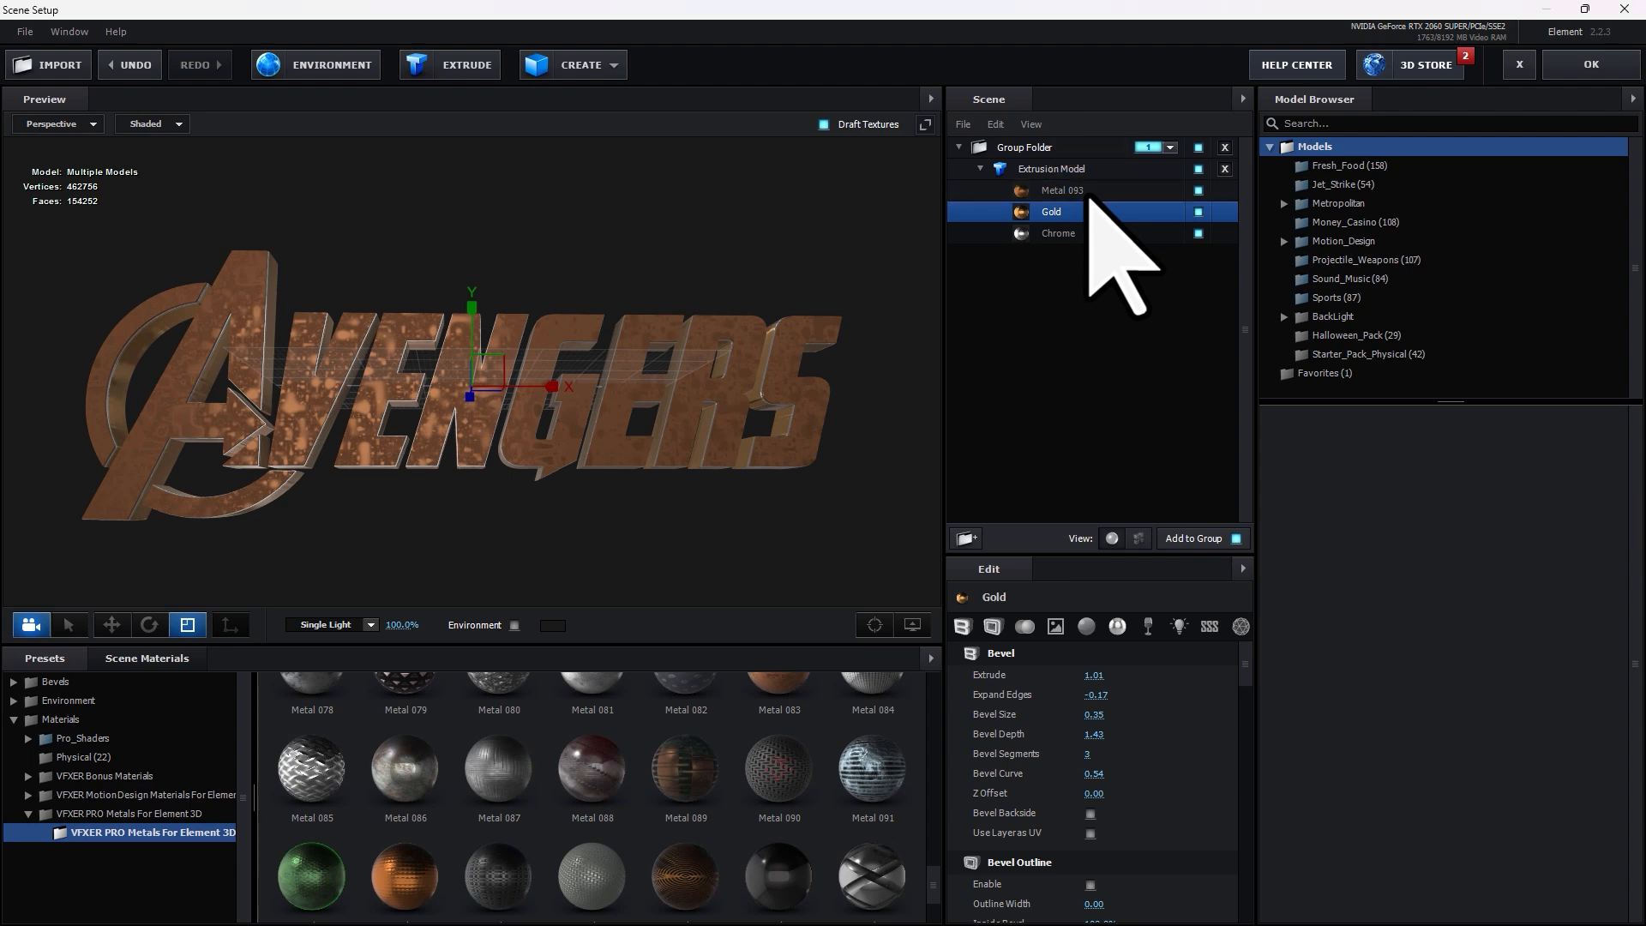
- Replace the Gold side material with the red Metal 027 preset from the VFXER PRO Metals
{"action": "scroll", "coordinate": [636, 848], "scroll_direction": "up", "scroll_amount": 3}
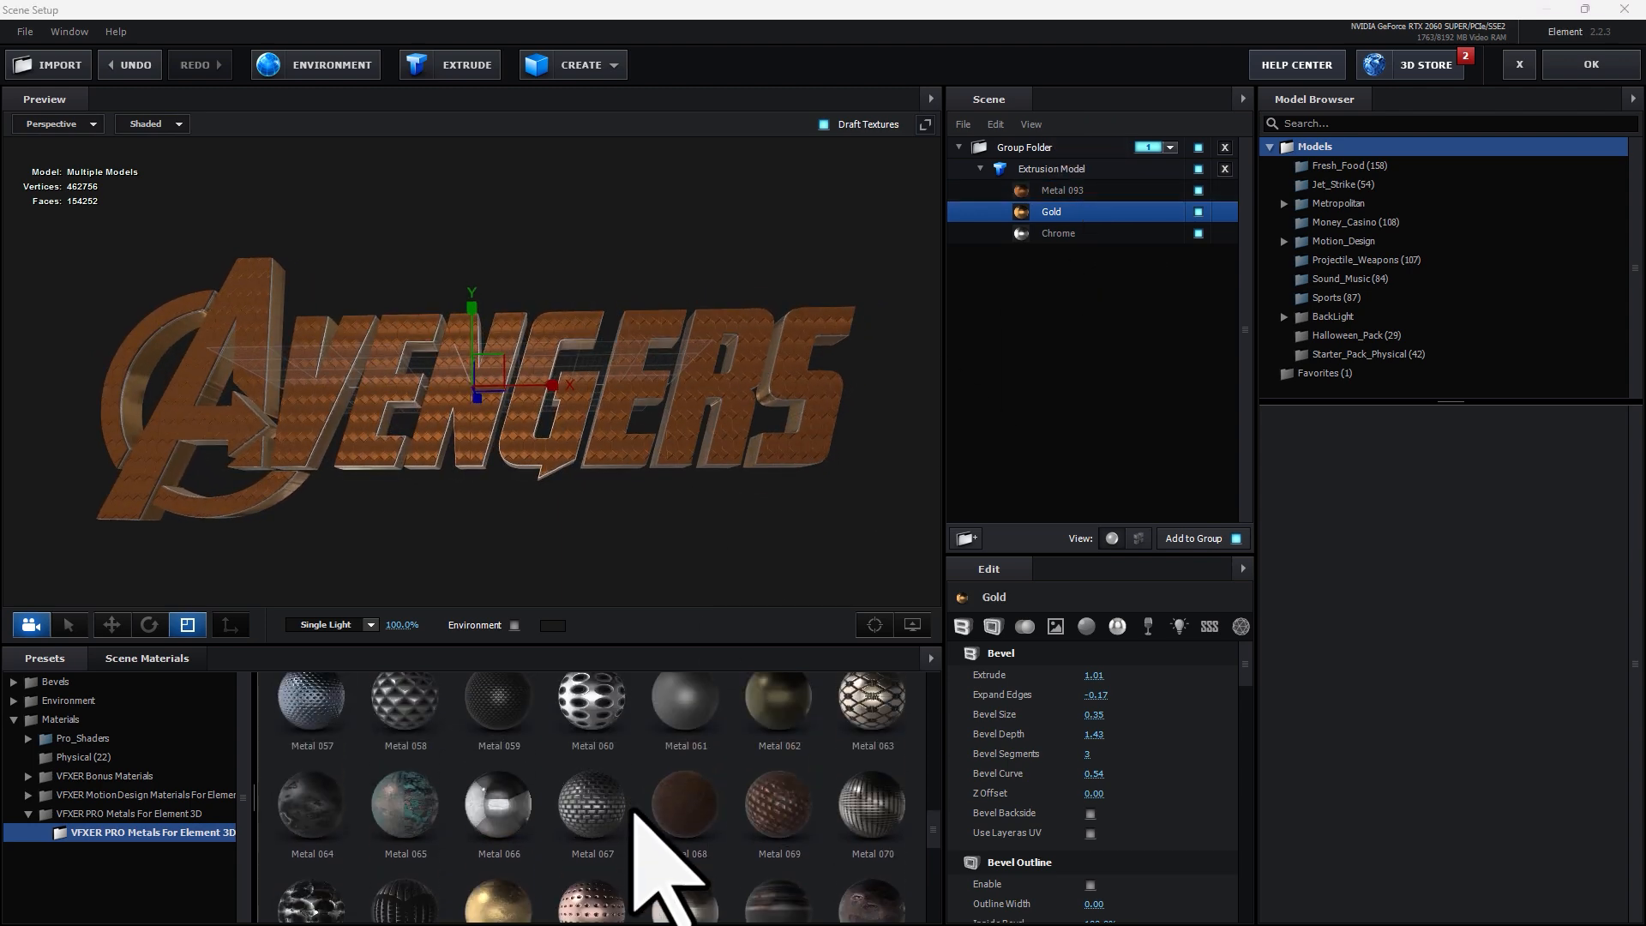
{"action": "scroll", "coordinate": [636, 813], "scroll_direction": "up", "scroll_amount": 8}
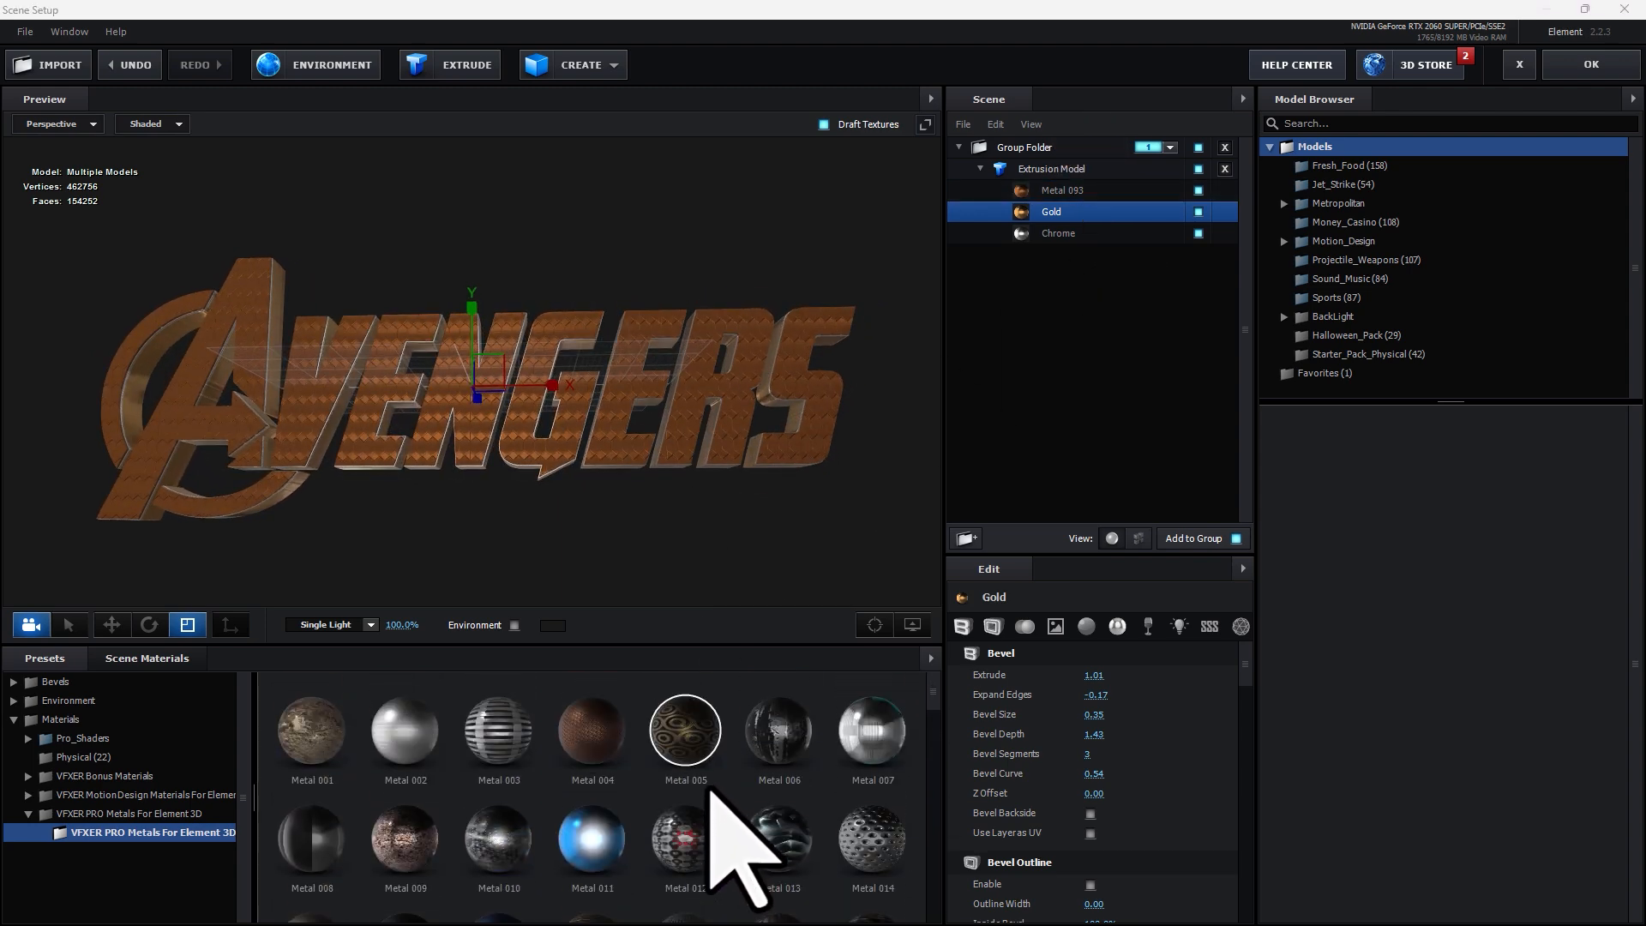
{"action": "scroll", "coordinate": [720, 806], "scroll_direction": "down", "scroll_amount": 2}
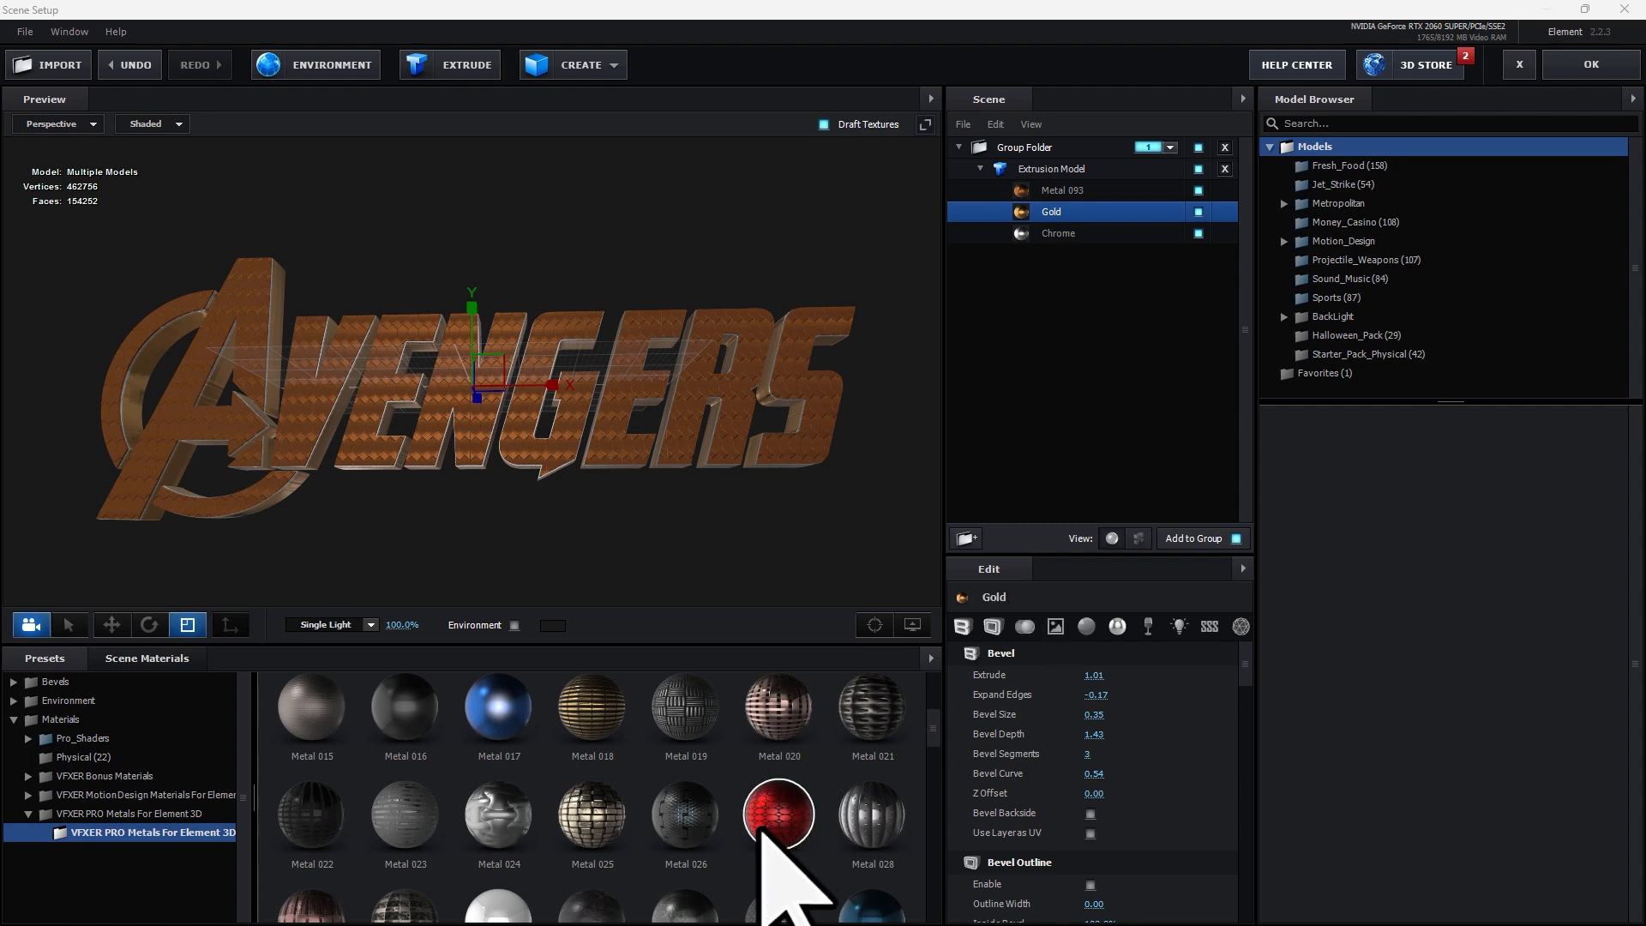
{"action": "left_click_drag", "start_coordinate": [767, 836], "coordinate": [1063, 214]}
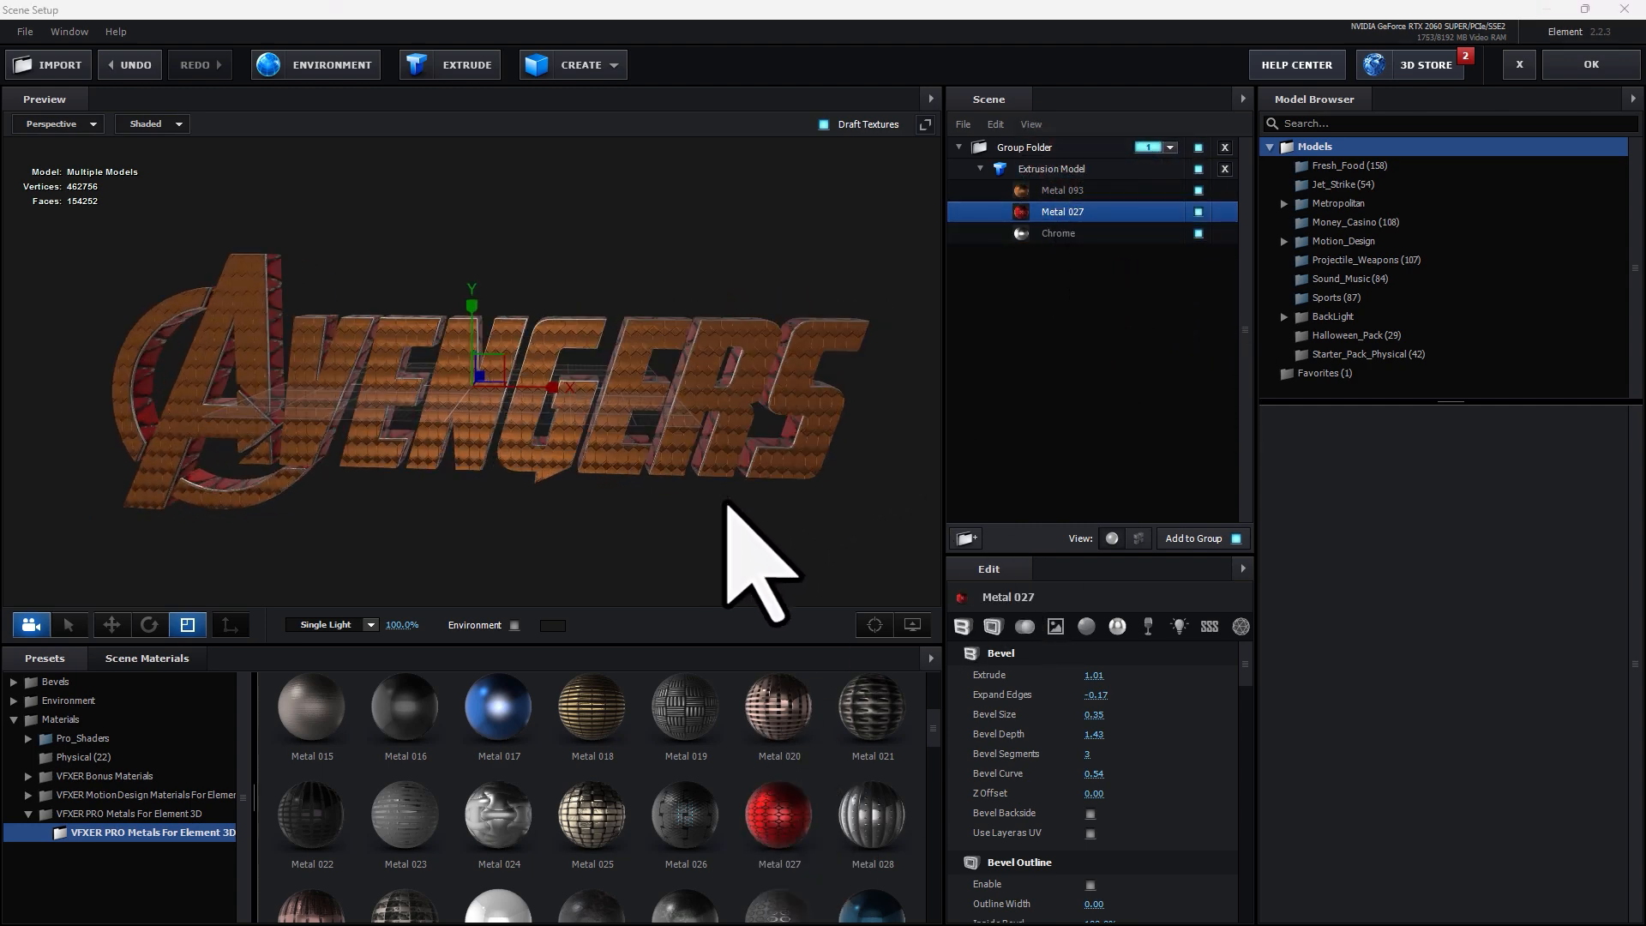
- Open the VFXER Motion Design Materials preset folder and try 043_VFXERphy as the logo's front face material
{"action": "scroll", "coordinate": [626, 754], "scroll_direction": "down", "scroll_amount": 4}
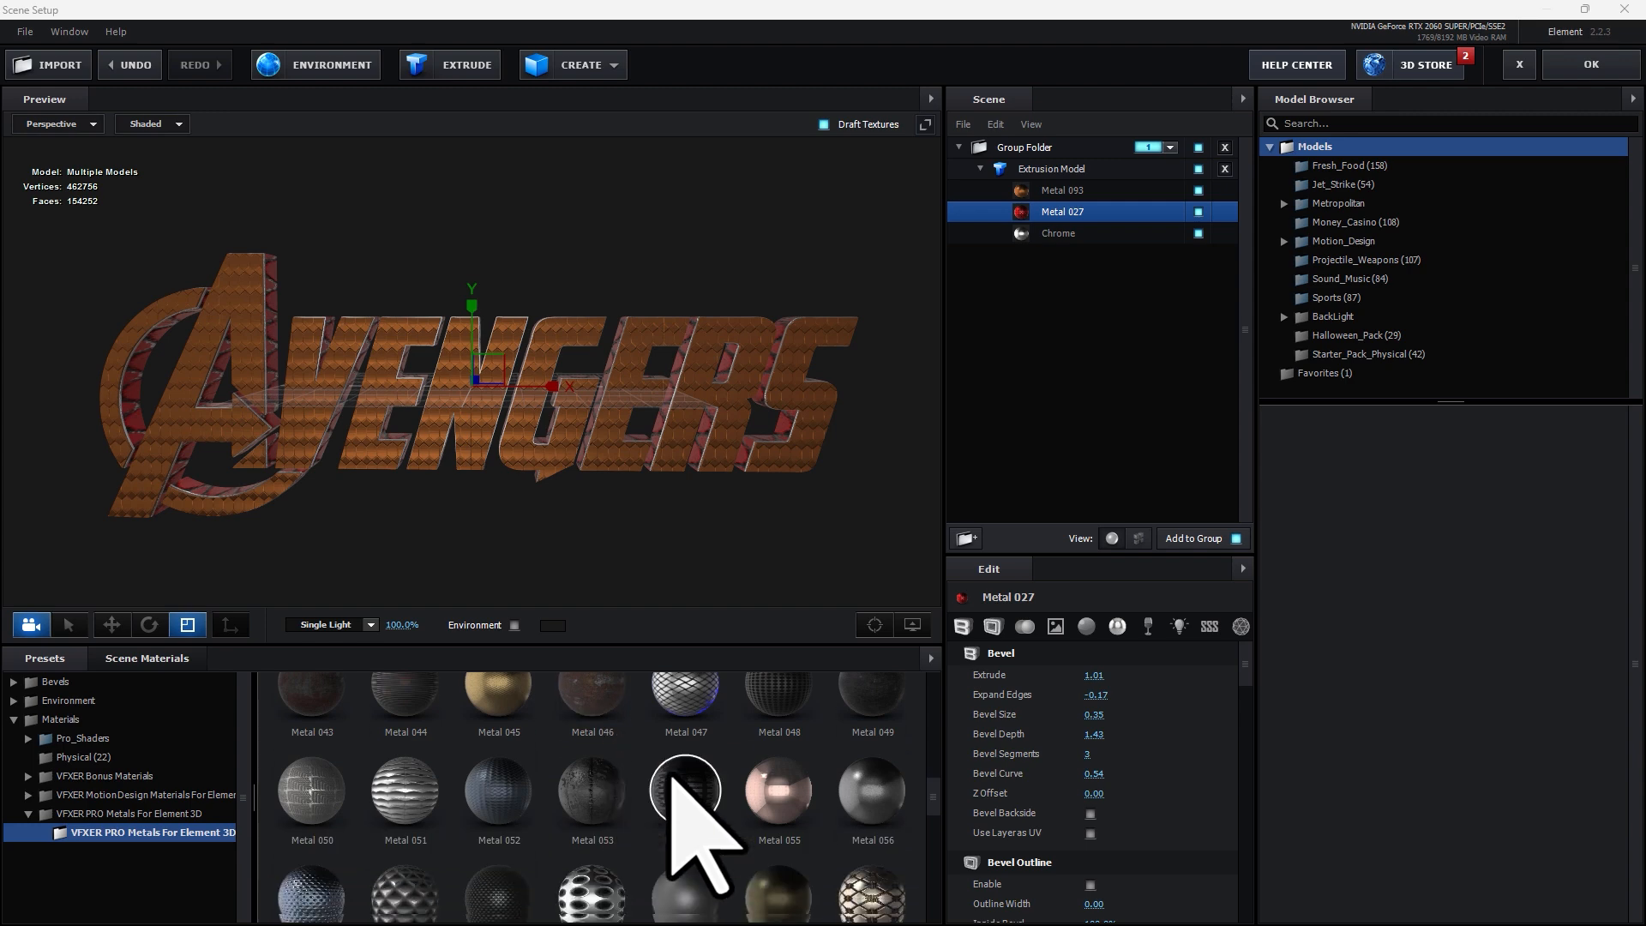
{"action": "left_click", "coordinate": [144, 797]}
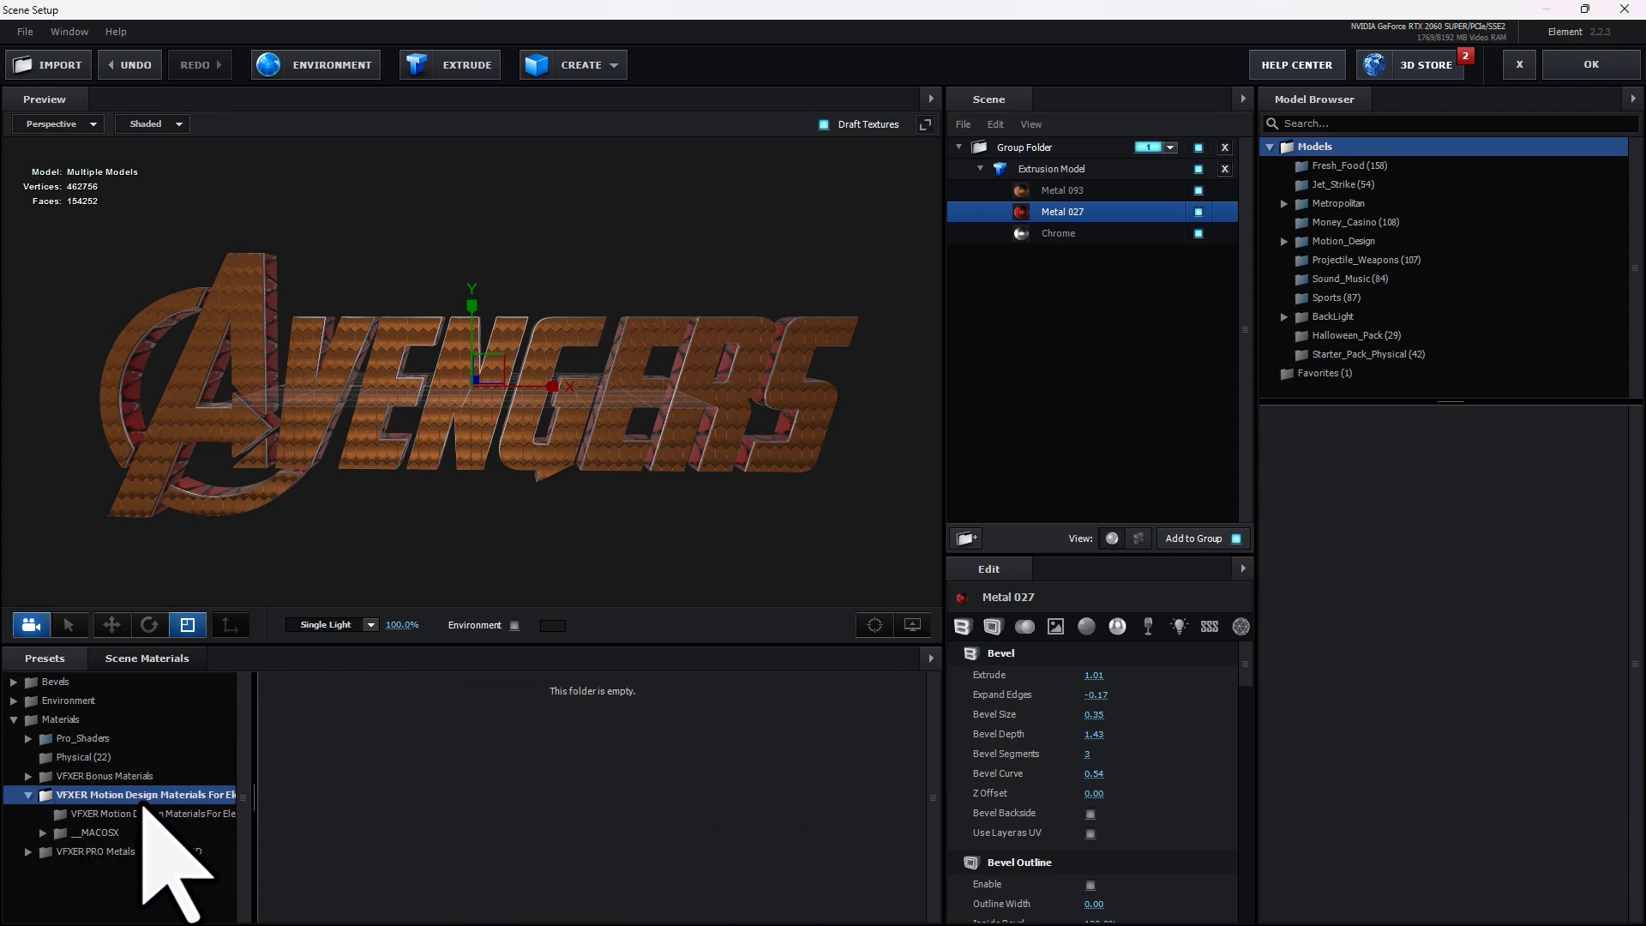
{"action": "left_click", "coordinate": [107, 815]}
{"action": "scroll", "coordinate": [544, 780], "scroll_direction": "down", "scroll_amount": 3}
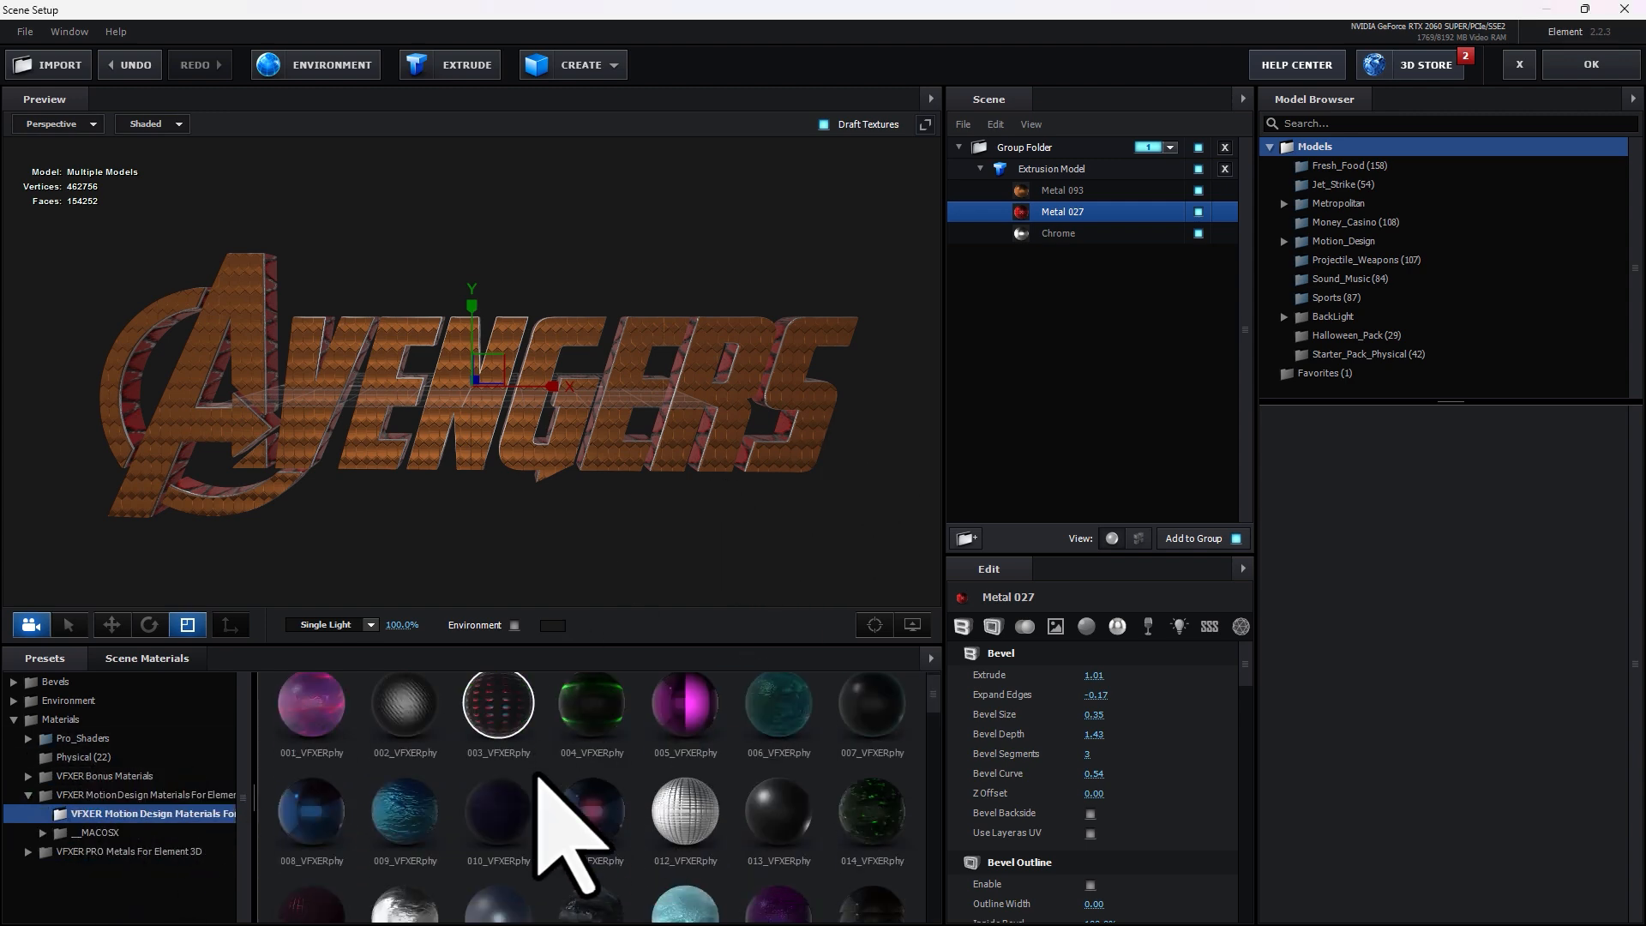
{"action": "scroll", "coordinate": [538, 776], "scroll_direction": "down", "scroll_amount": 3}
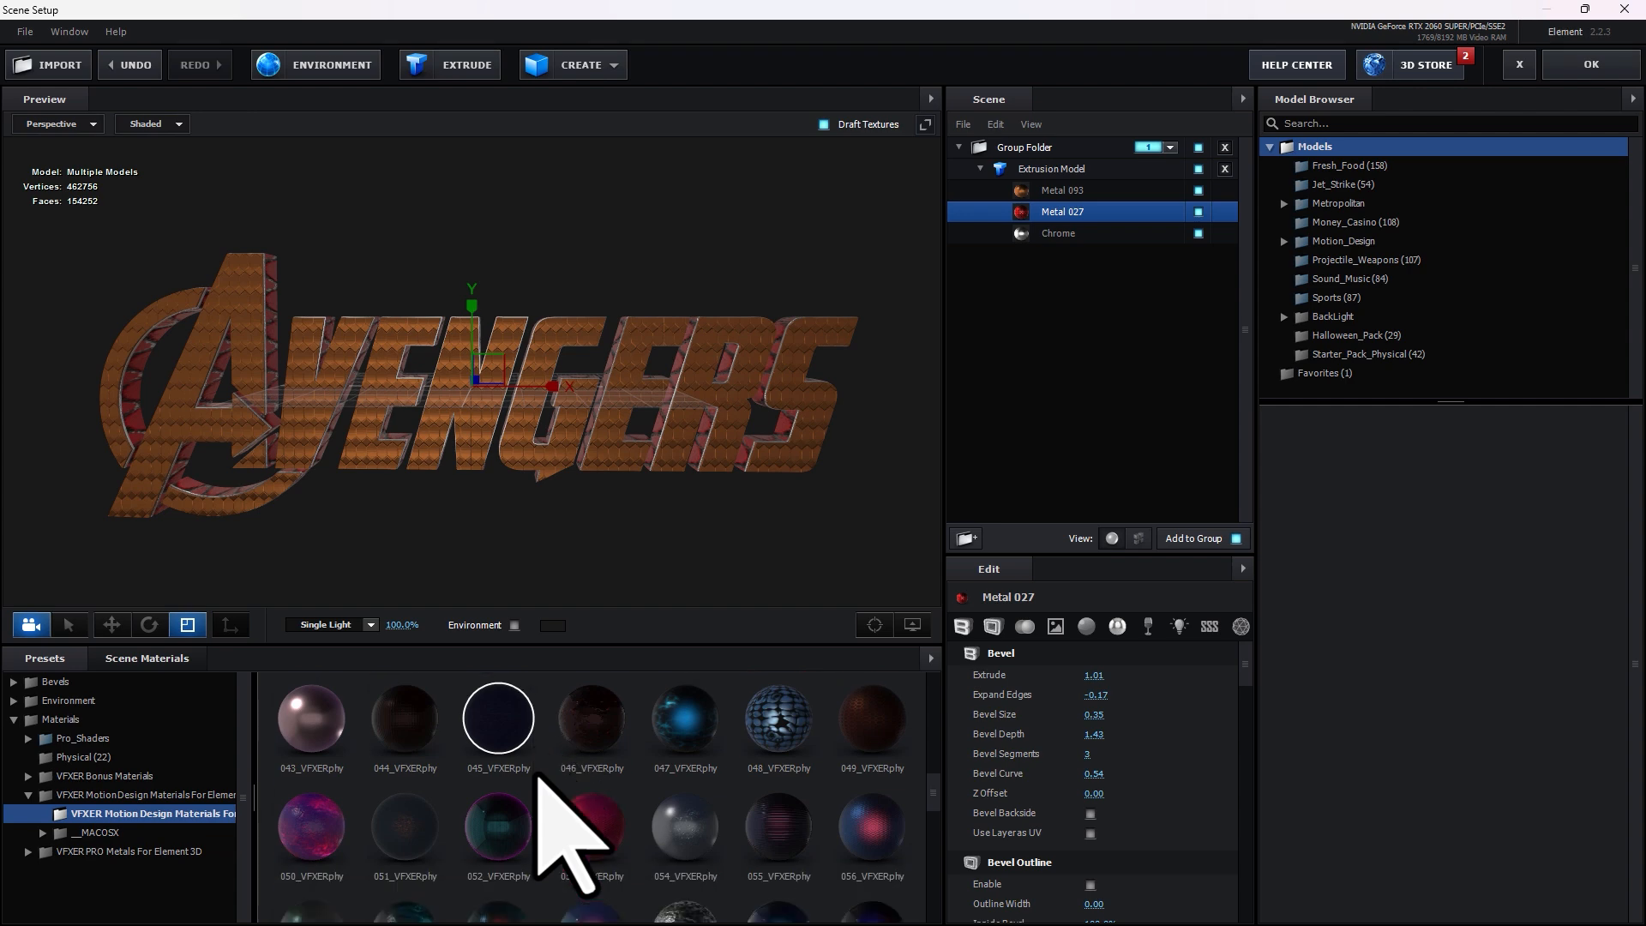
{"action": "left_click_drag", "start_coordinate": [319, 730], "coordinate": [1079, 199]}
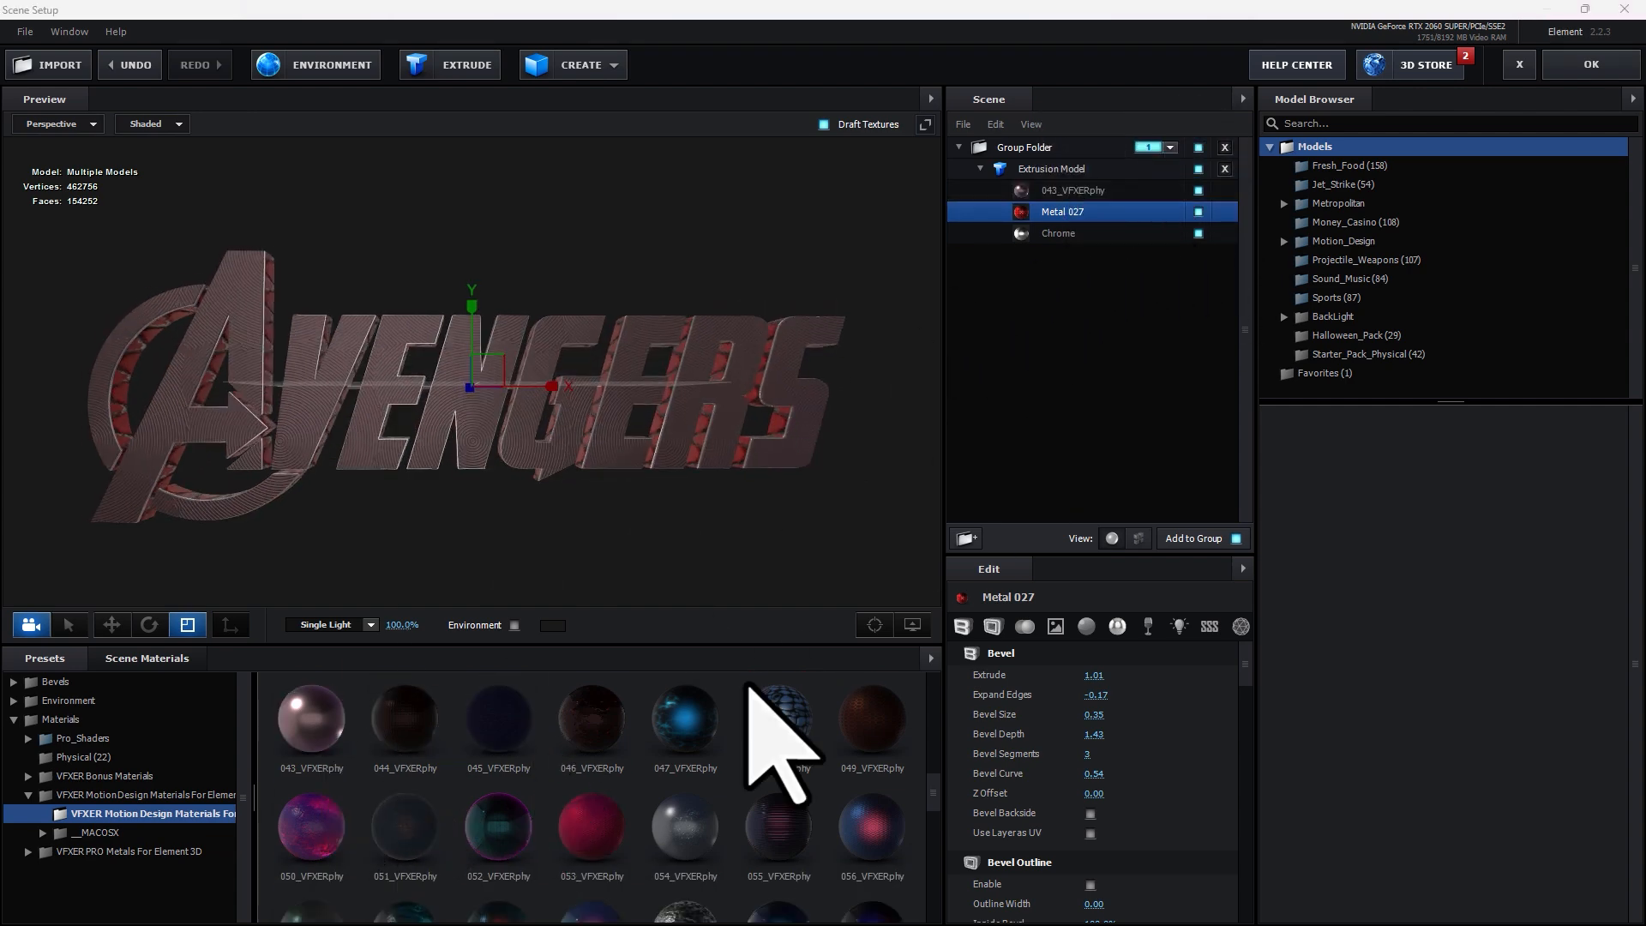
- Set the logo's front face material to the 059_VFXERphy preset and its side material to 066_VFXERphy
{"action": "scroll", "coordinate": [729, 759], "scroll_direction": "down", "scroll_amount": 3}
{"action": "left_click_drag", "start_coordinate": [495, 705], "coordinate": [1087, 192]}
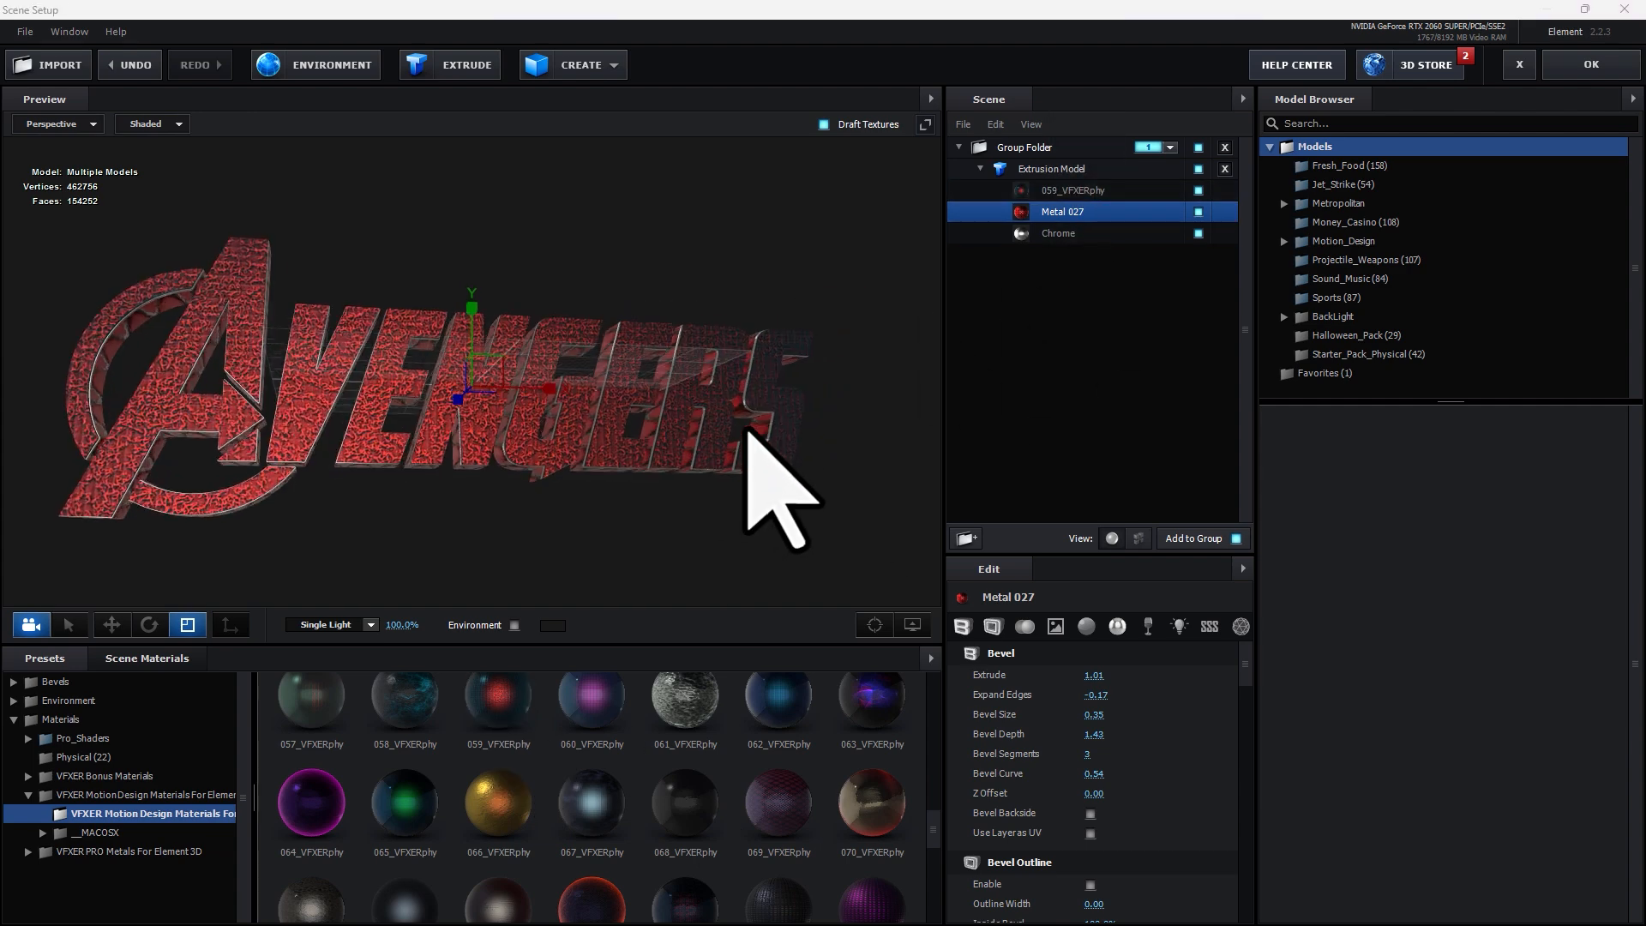
{"action": "left_click_drag", "start_coordinate": [485, 784], "coordinate": [1063, 213]}
{"action": "mouse_move", "coordinate": [805, 396]}
{"action": "left_mouse_down"}
{"action": "mouse_move", "coordinate": [760, 397]}
{"action": "mouse_move", "coordinate": [819, 378]}
{"action": "mouse_move", "coordinate": [827, 393]}
{"action": "left_mouse_up"}
- Set the scene preview's lighting preset to 360
{"action": "left_click", "coordinate": [343, 624]}
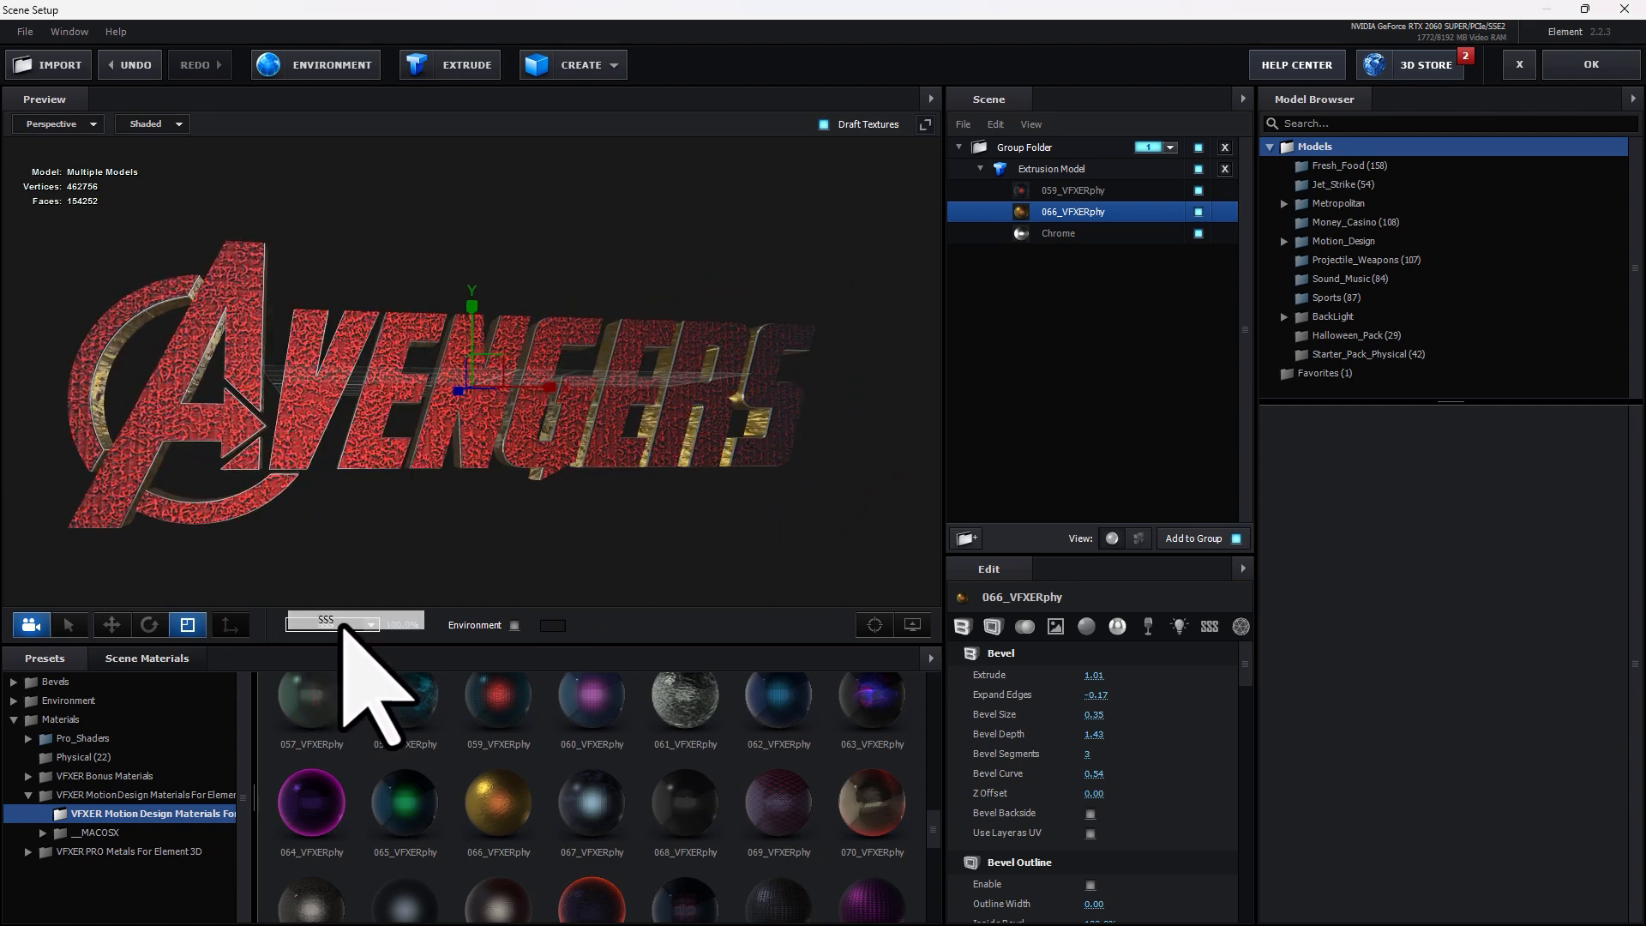
{"action": "left_click", "coordinate": [344, 626]}
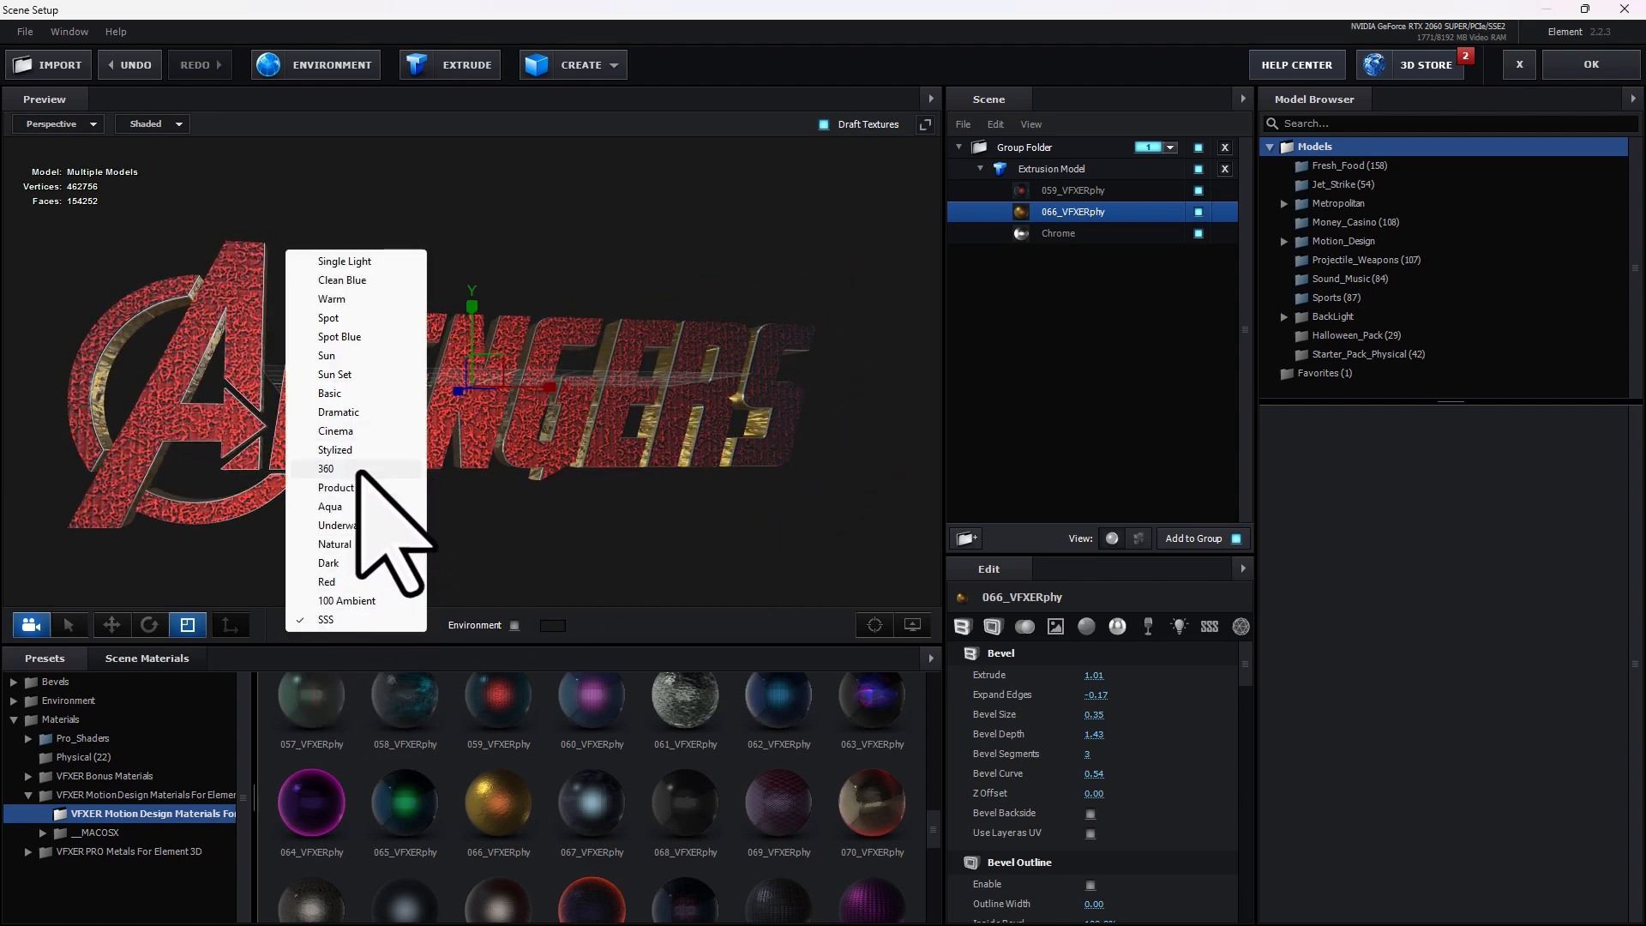
{"action": "left_click", "coordinate": [357, 471]}
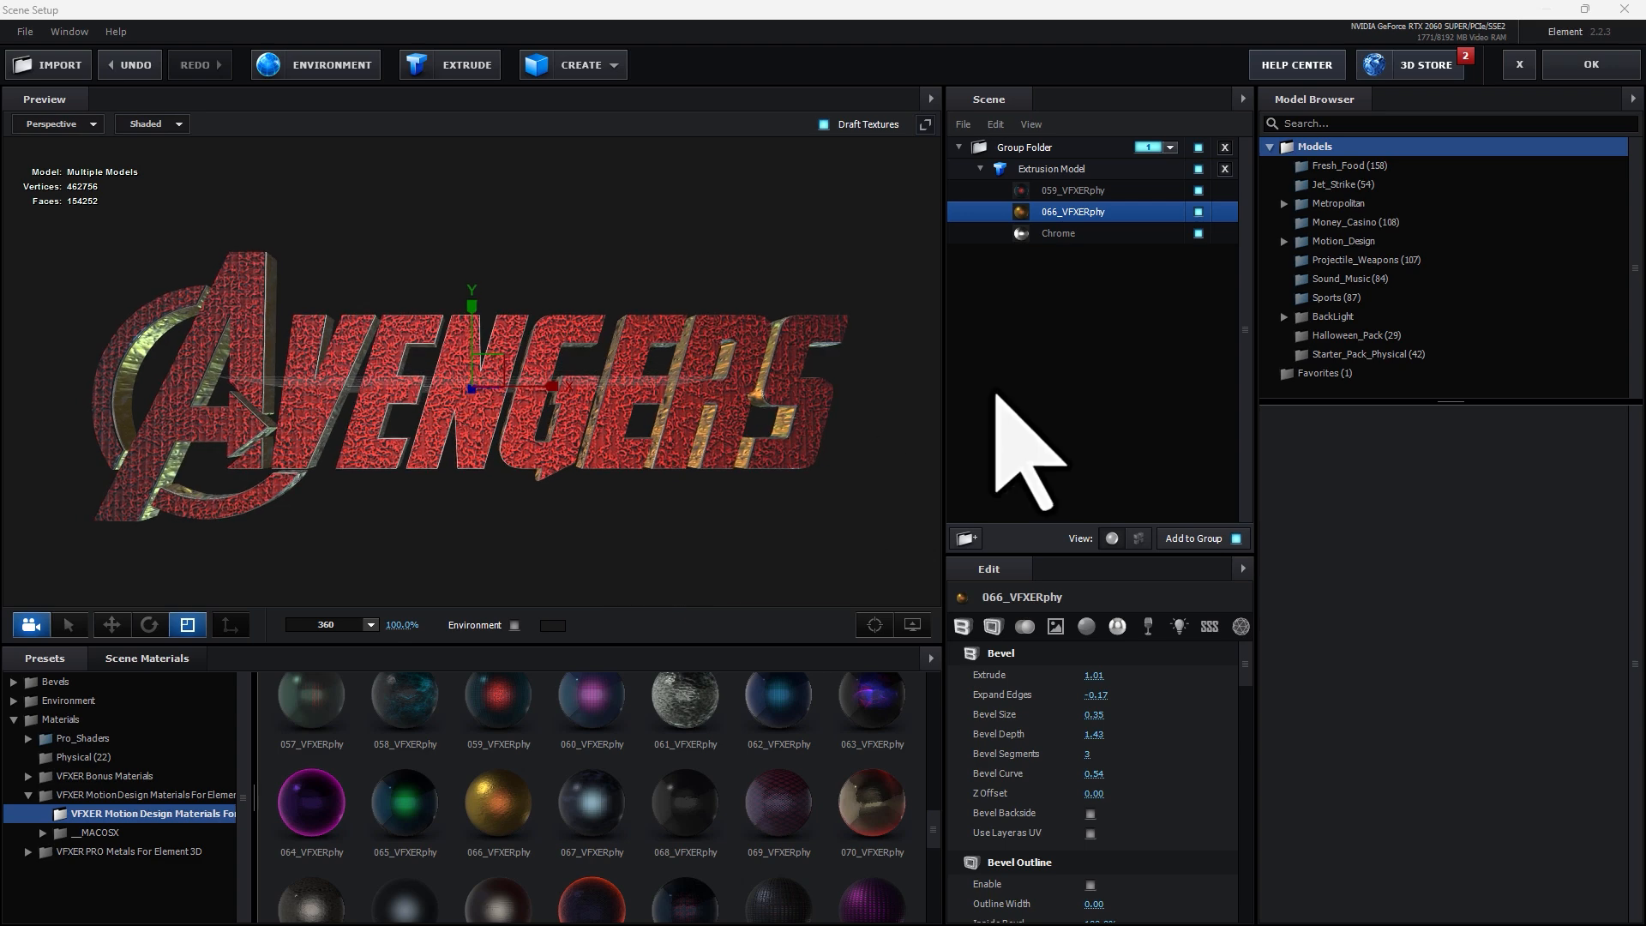
- Accept the Element scene setup and turn off the transparency grid in the Title composition's view
{"action": "left_click", "coordinate": [1591, 67]}
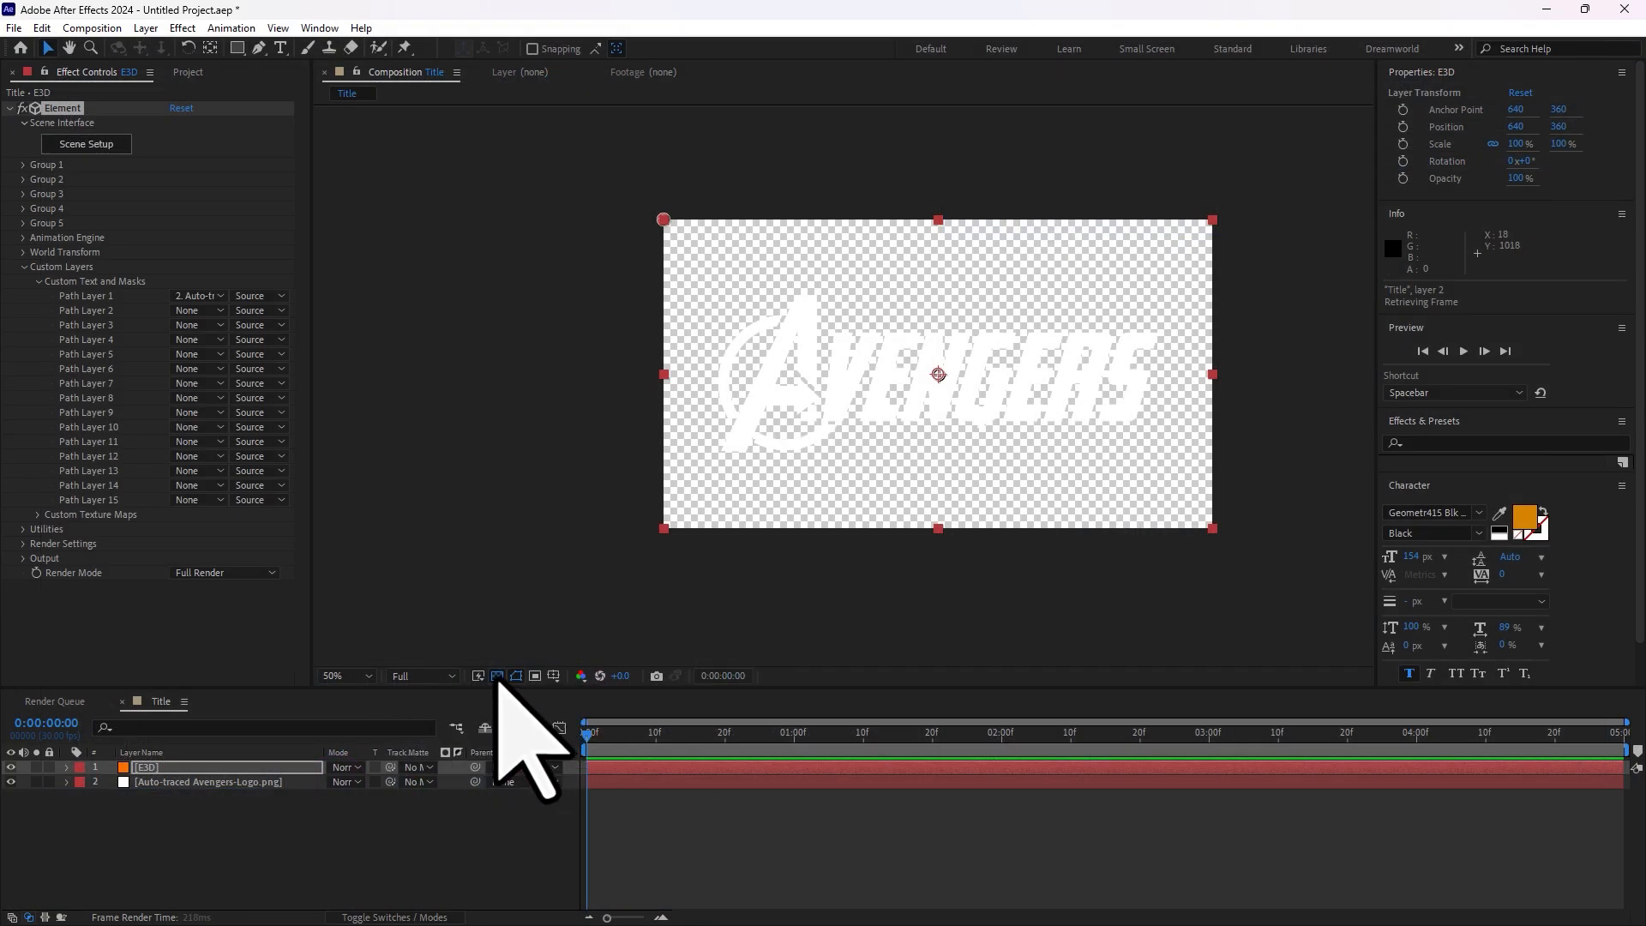
{"action": "left_click", "coordinate": [498, 681]}
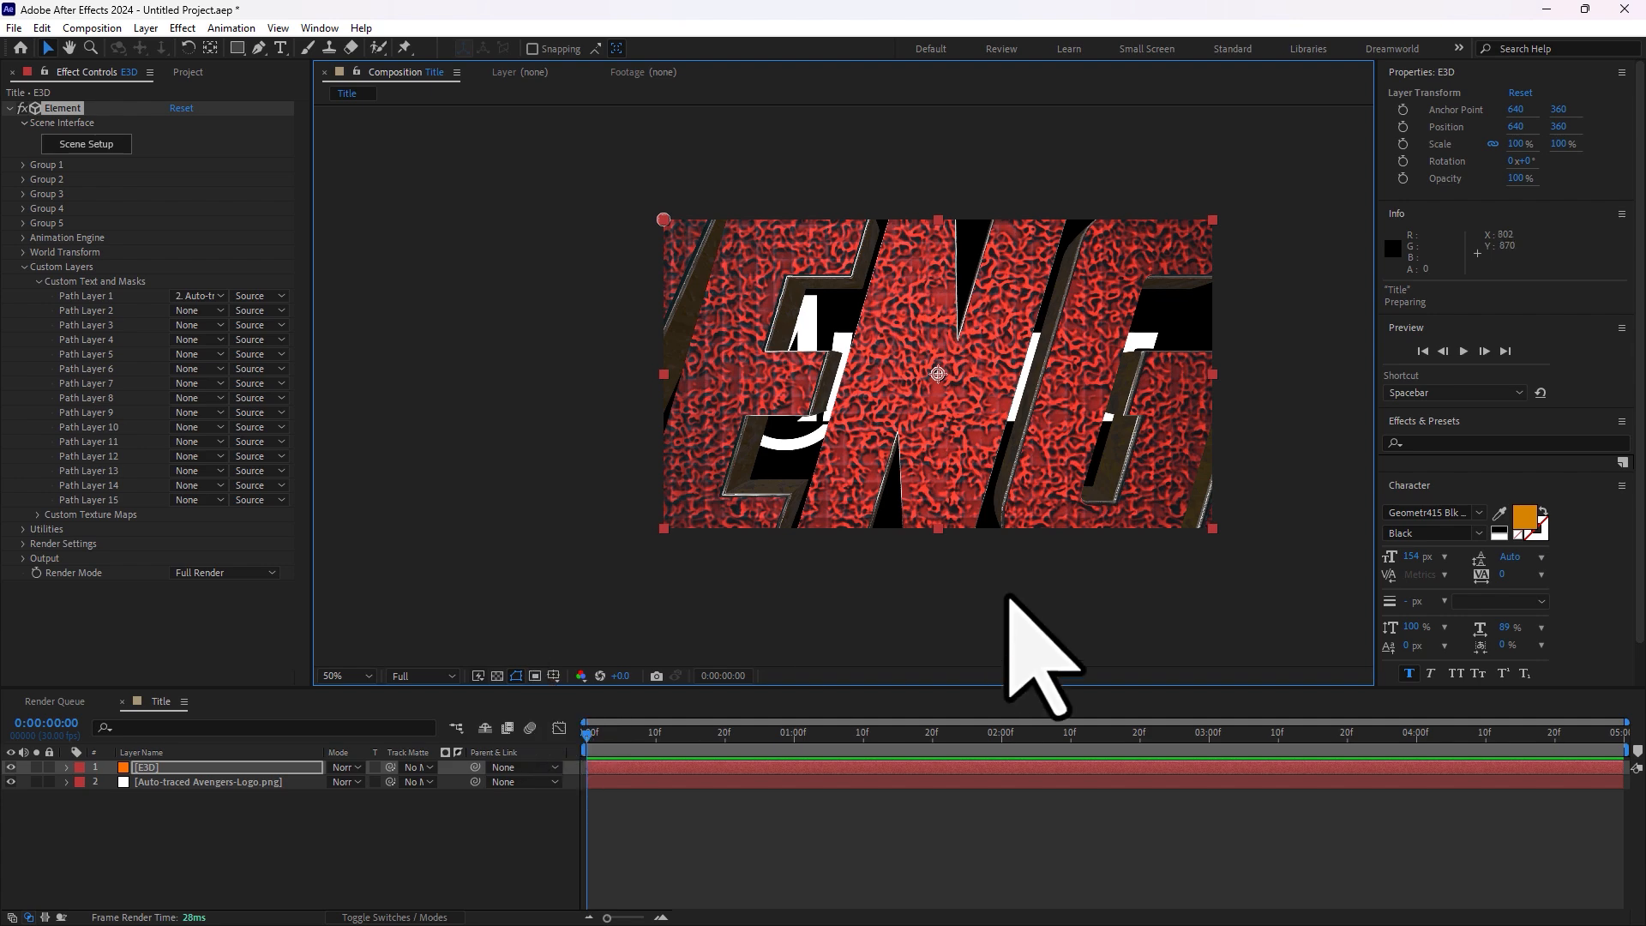
- Create a new 1280x720 composition named Test at 30 fps with a five-second duration
{"action": "left_click", "coordinate": [471, 876]}
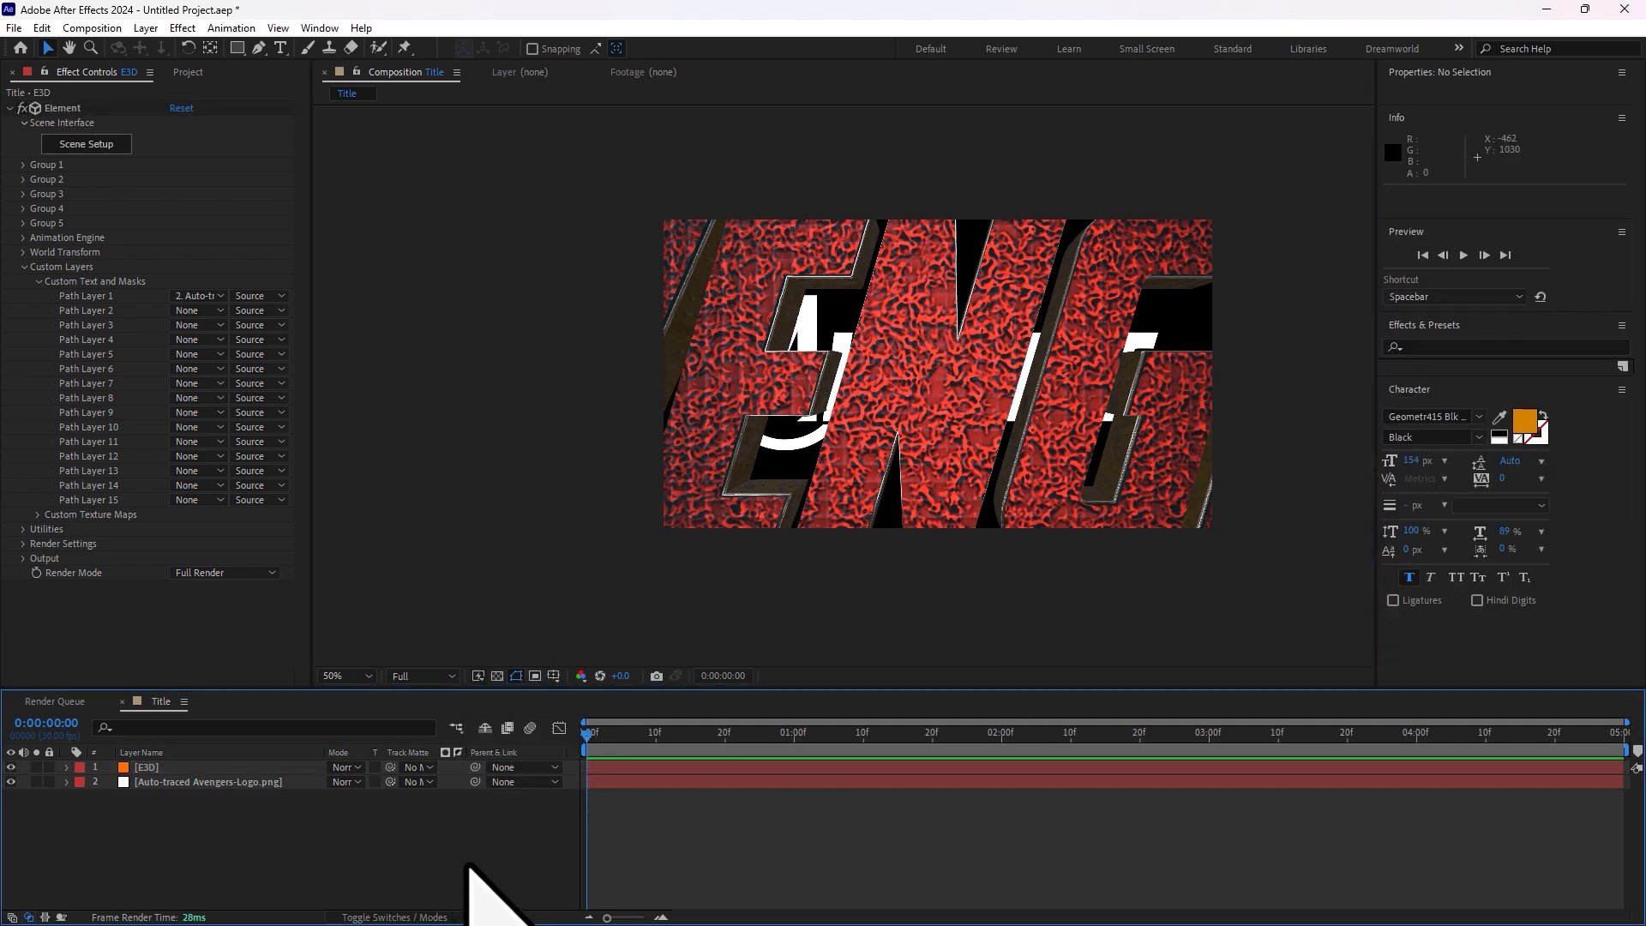
{"action": "key", "text": "ctrl+n"}
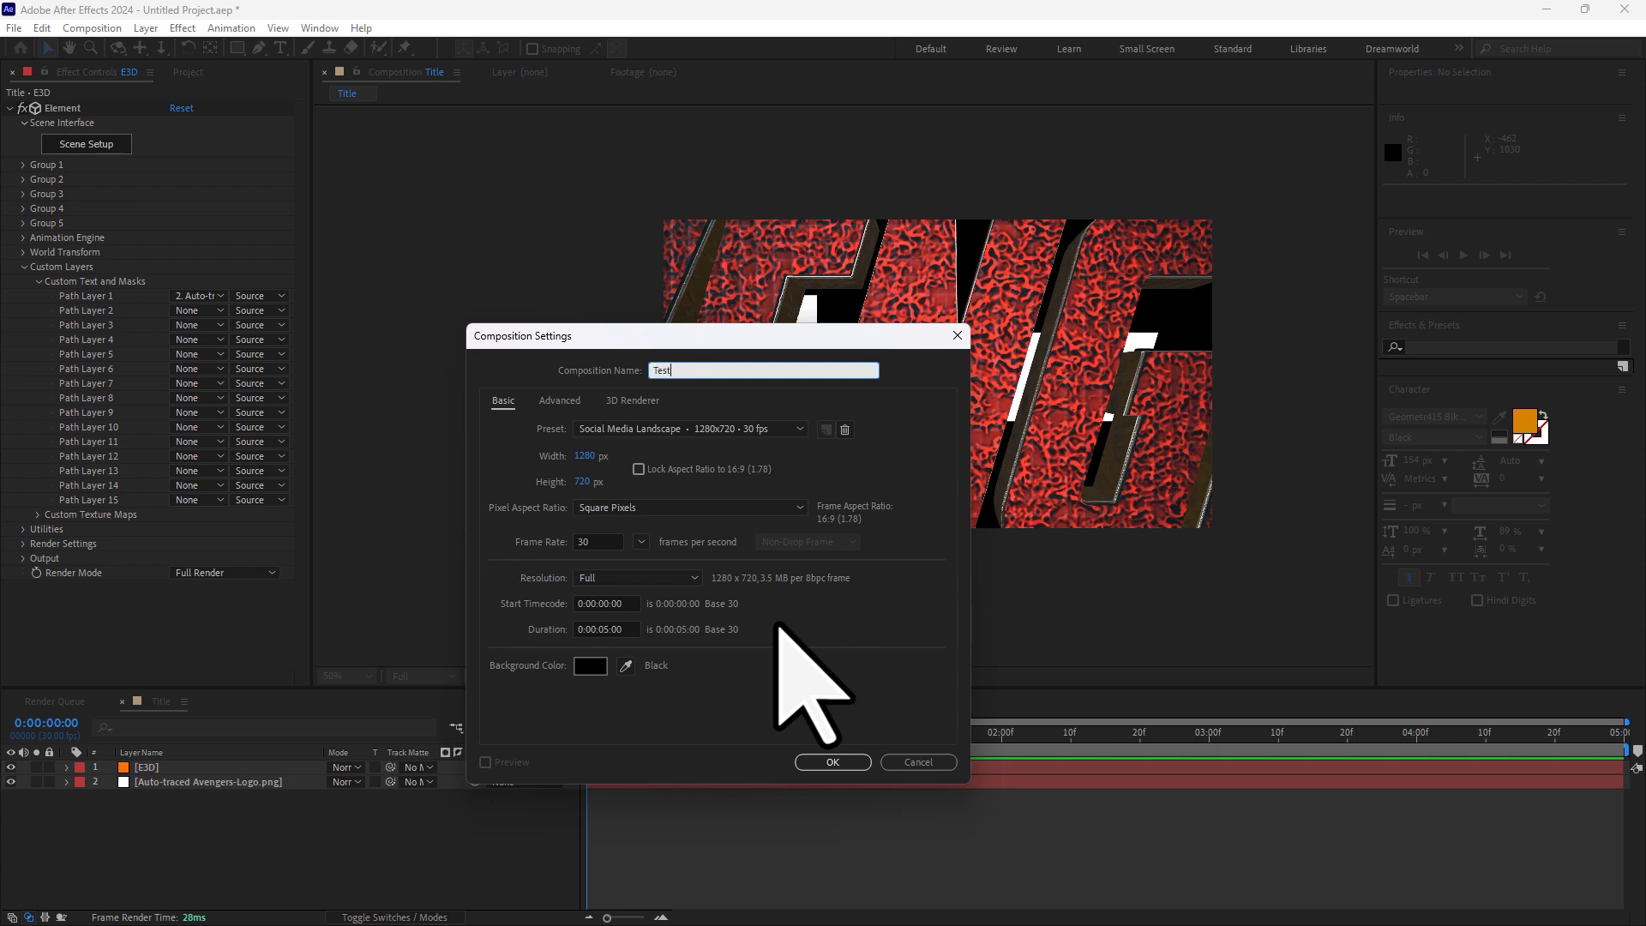
{"action": "key", "text": "Return"}
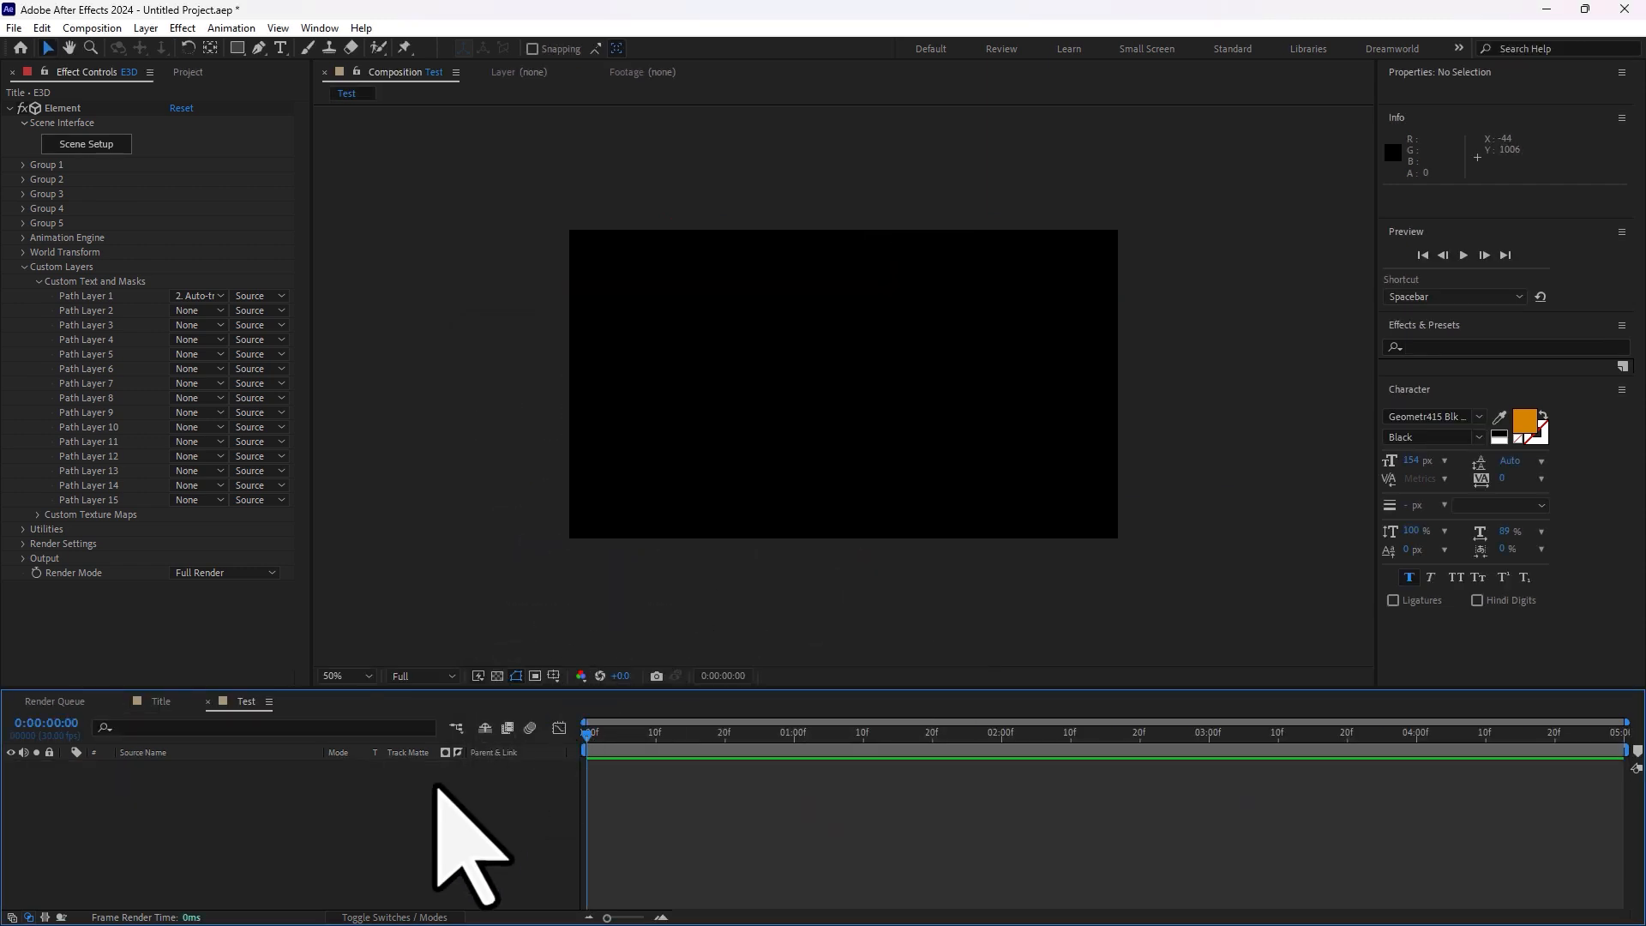
- Add an orange 1280x720 solid named Mask to the Test composition
{"action": "key", "text": "ctrl+y"}
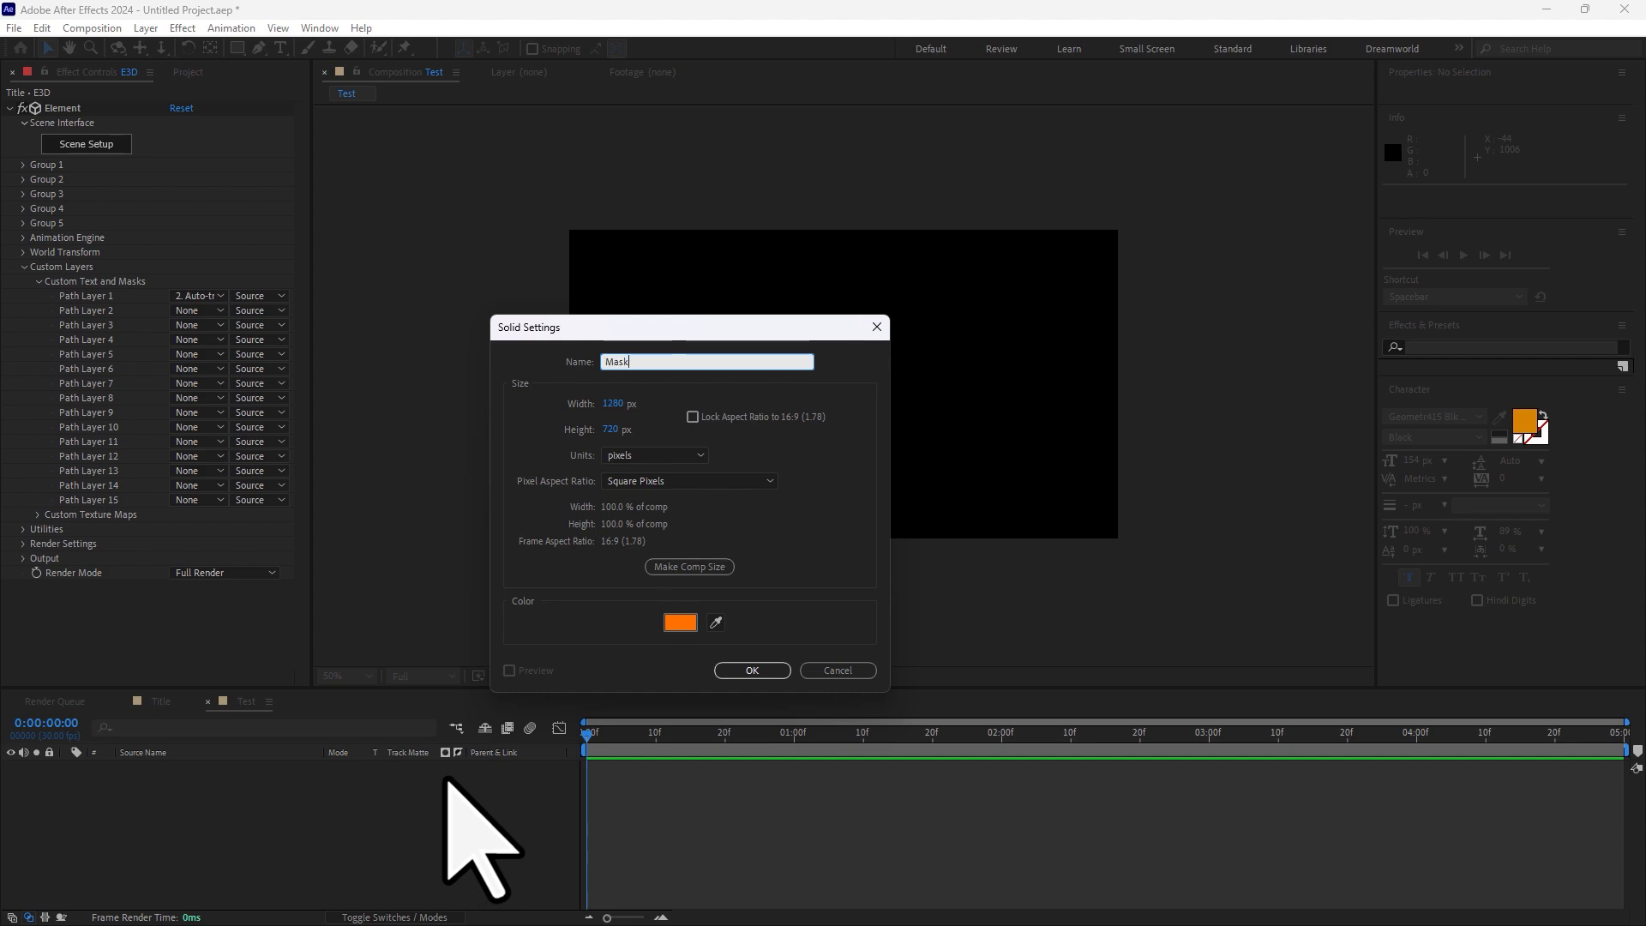
{"action": "key", "text": "Return"}
{"action": "key", "text": "super"}
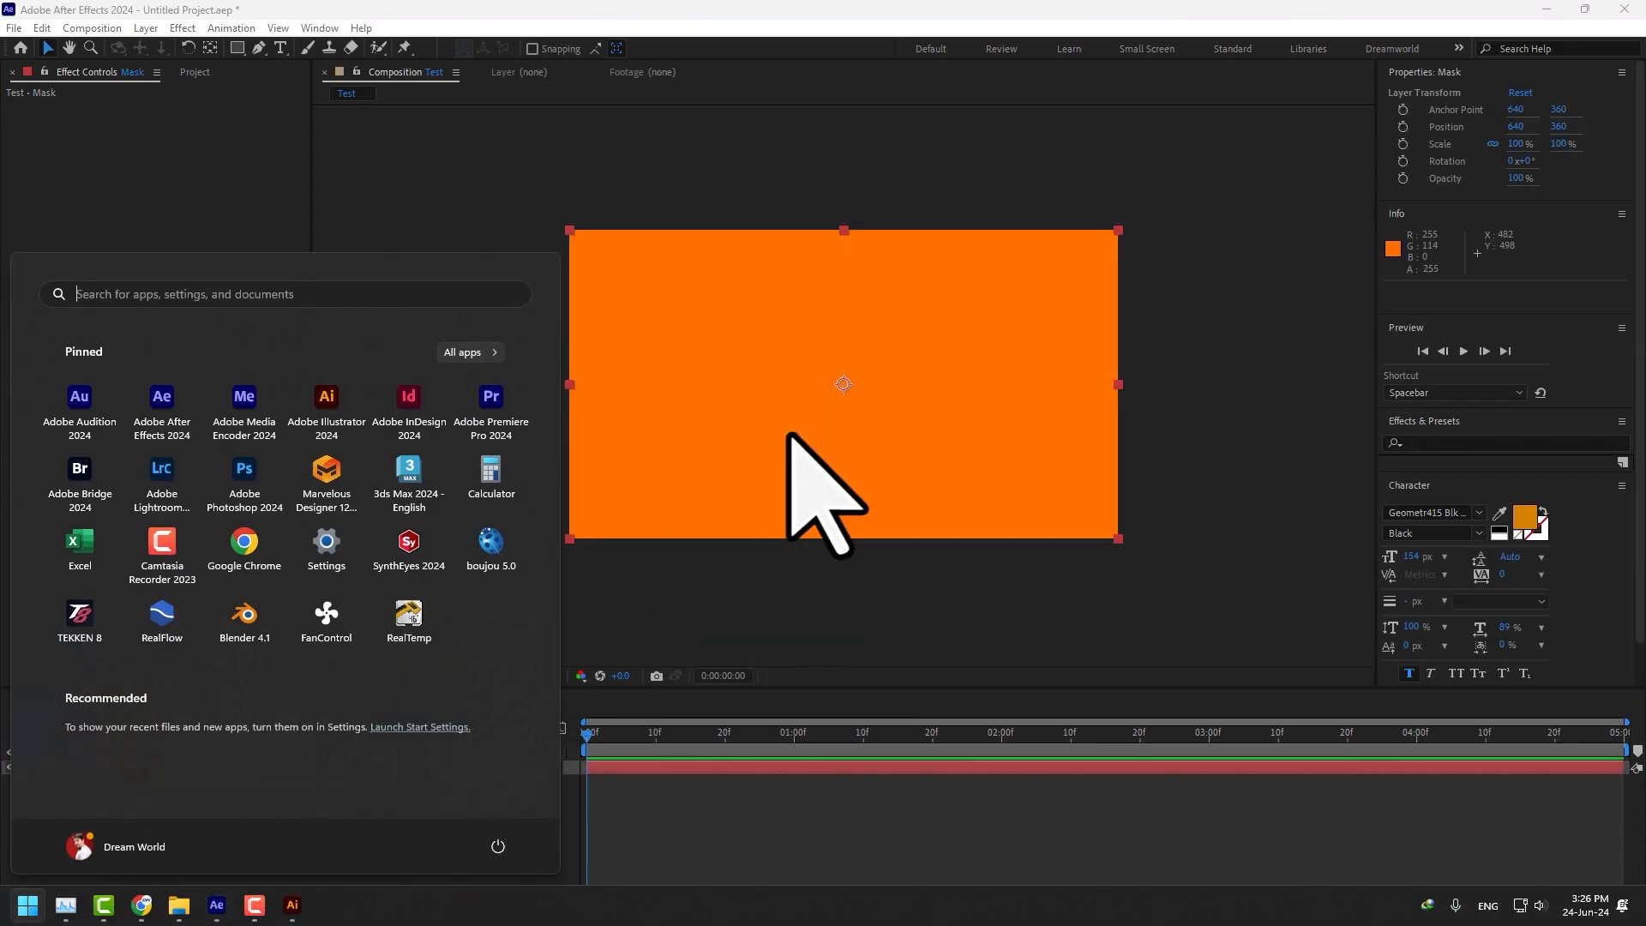
{"action": "key", "text": "super"}
- Apply the Video Copilot Element effect to the orange Mask solid
{"action": "left_click", "coordinate": [181, 28]}
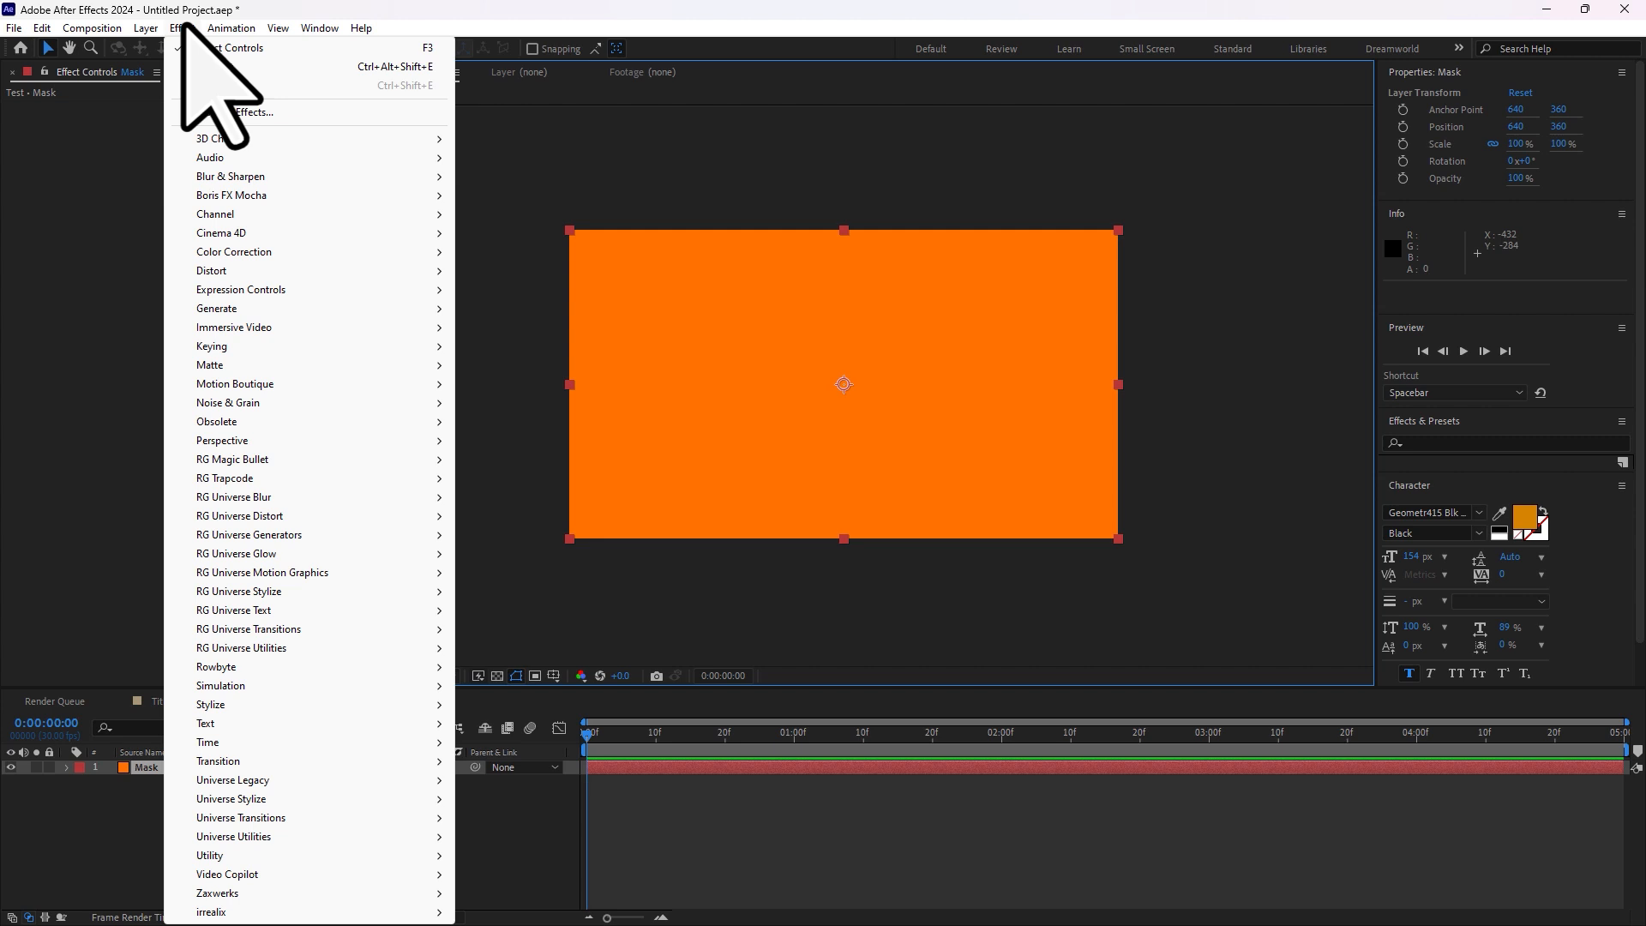
{"action": "mouse_move", "coordinate": [274, 874]}
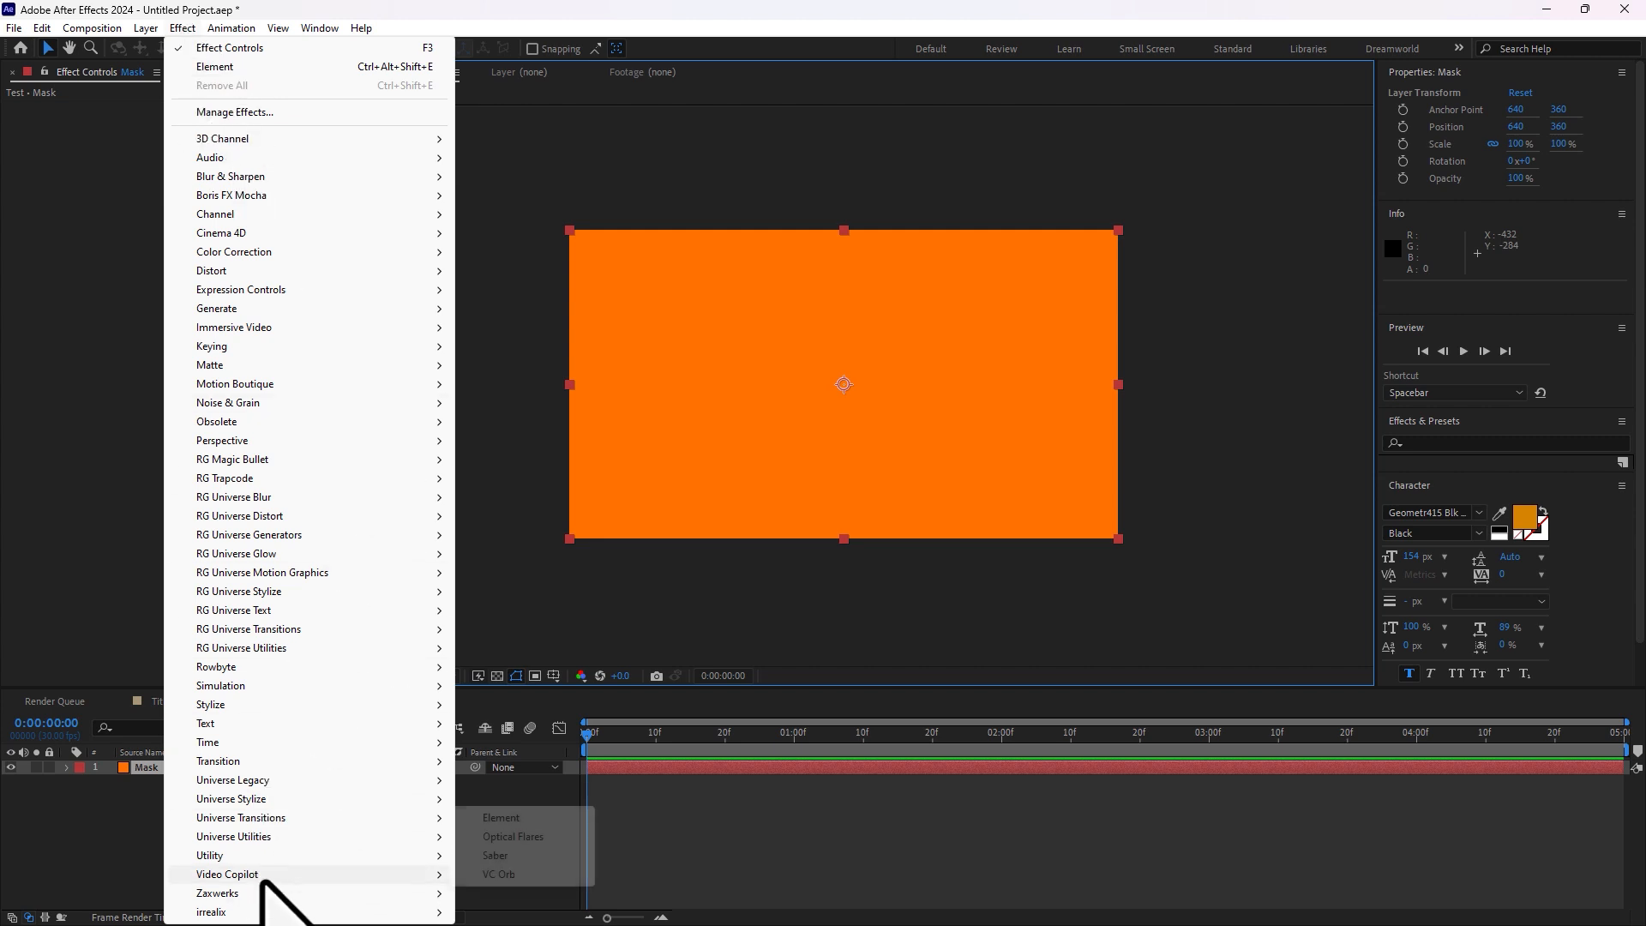
{"action": "left_click", "coordinate": [537, 817]}
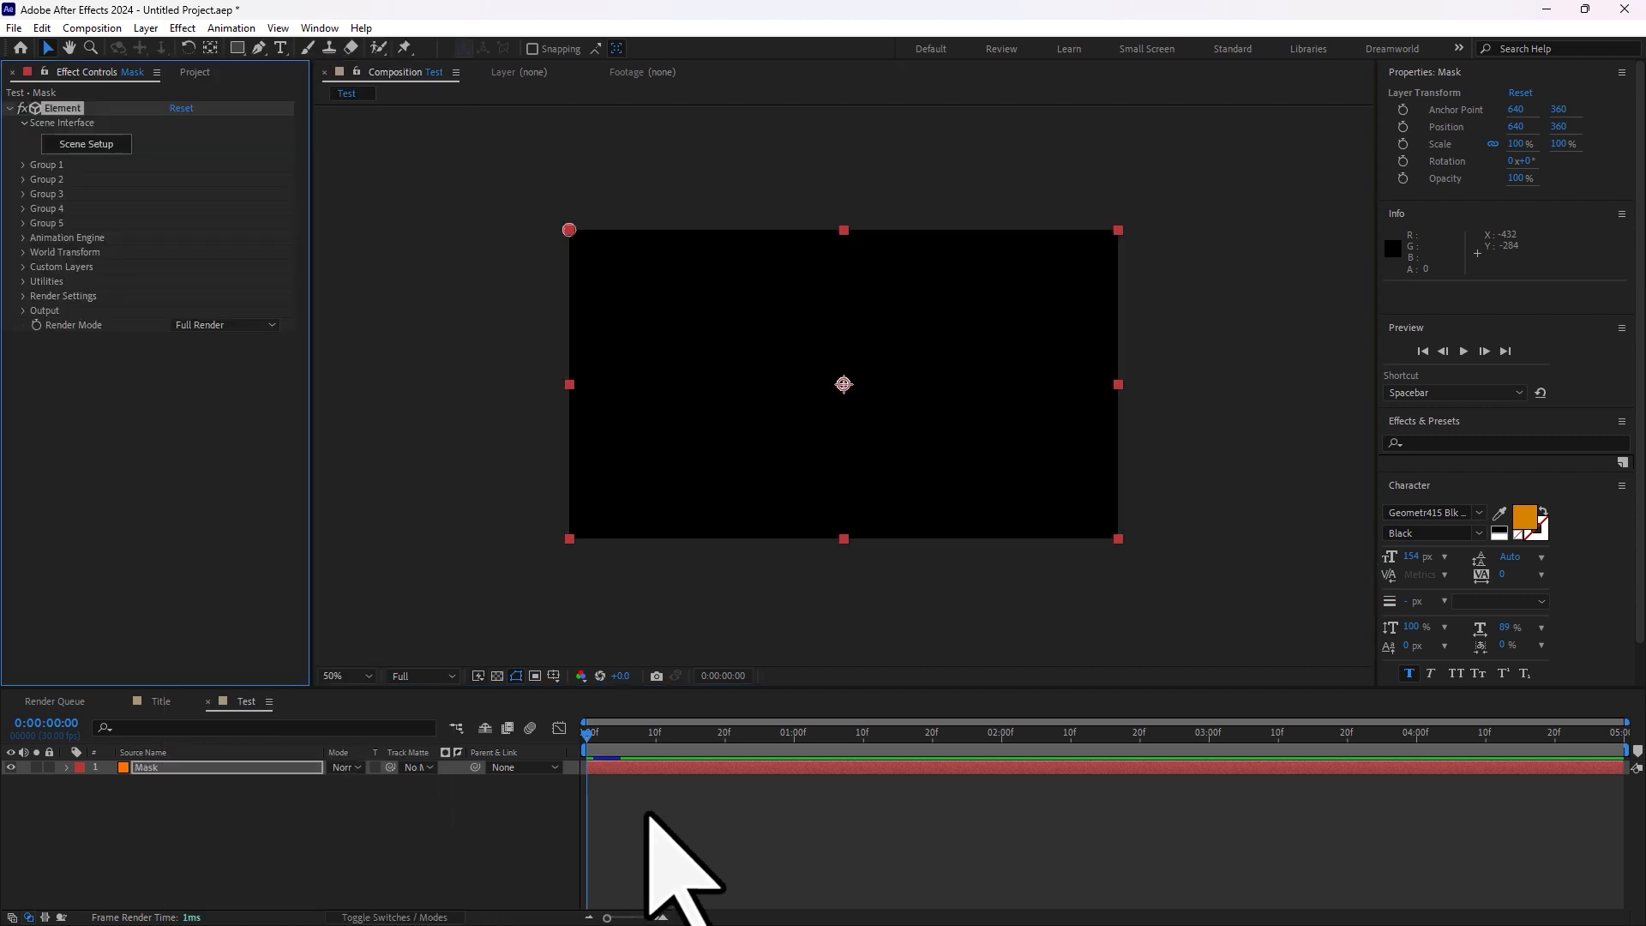
- Add a second 1280x720 solid named Mask to the Test composition, coloured cyan
{"action": "left_click", "coordinate": [391, 860]}
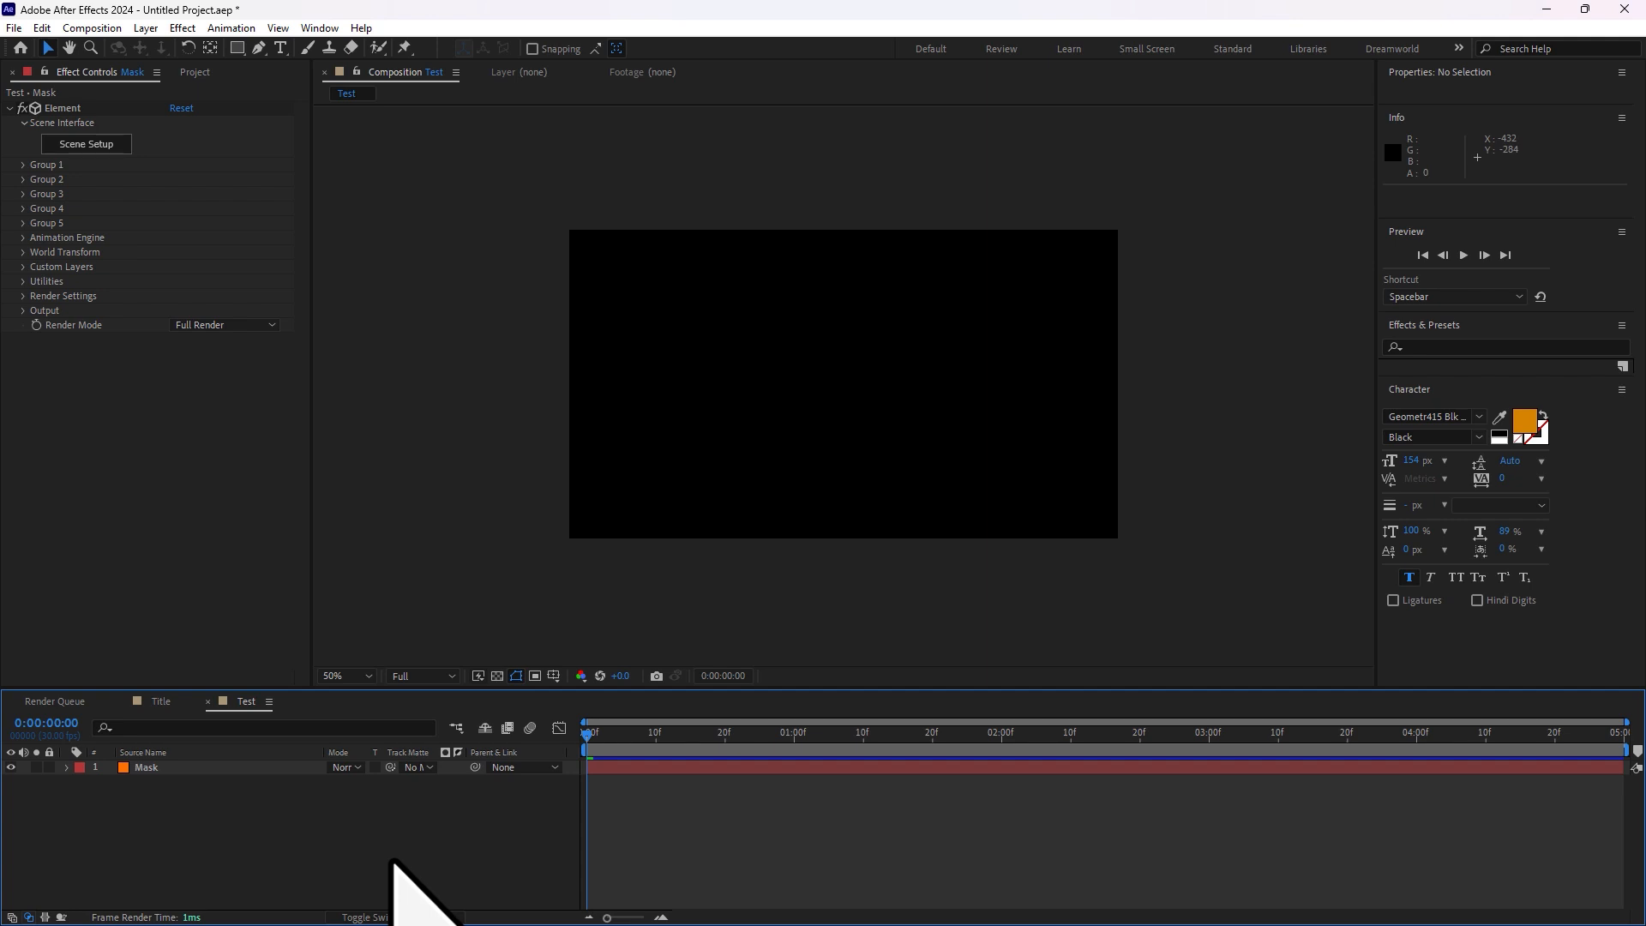
{"action": "key", "text": "ctrl+y"}
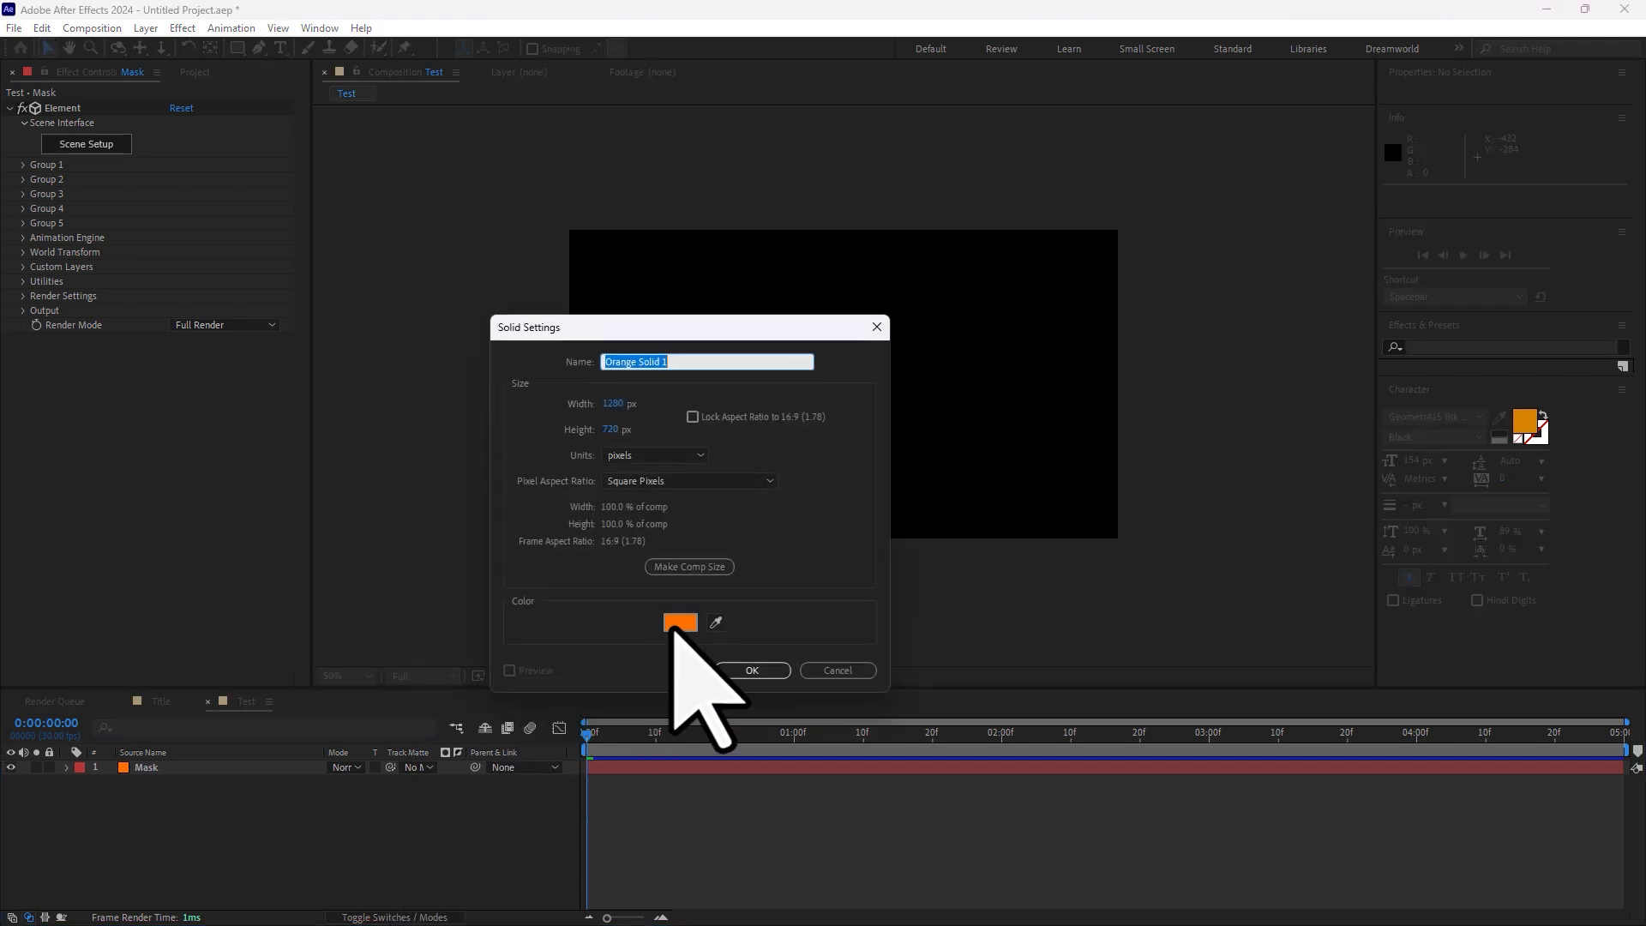
{"action": "left_click", "coordinate": [676, 615]}
{"action": "left_click", "coordinate": [811, 660]}
{"action": "left_click", "coordinate": [746, 588]}
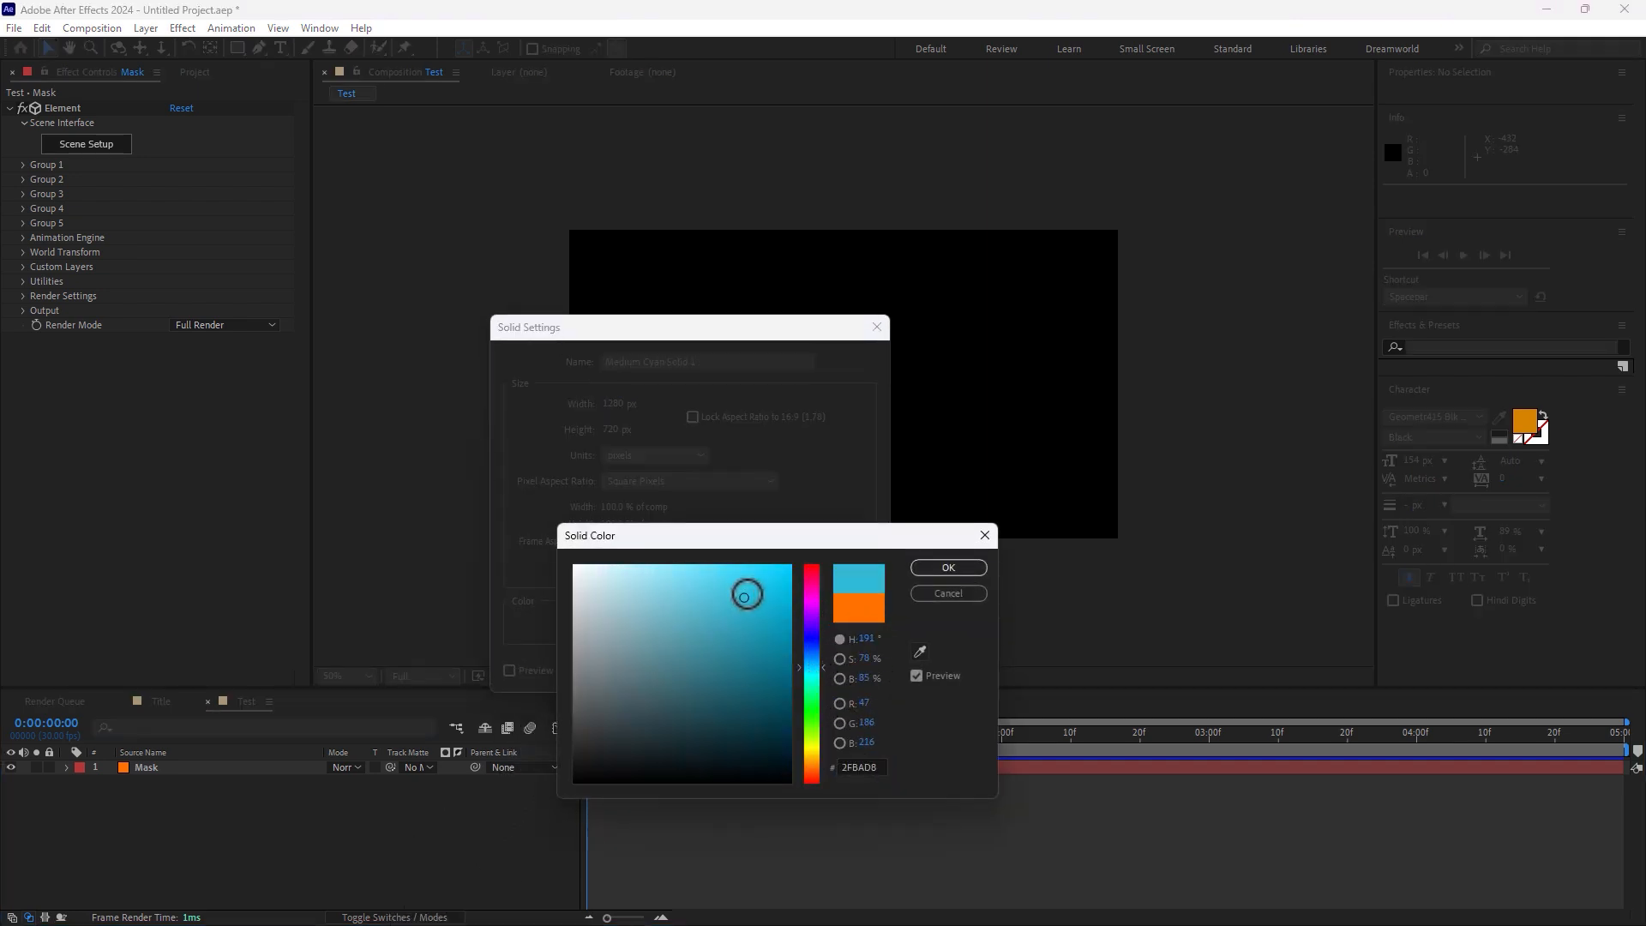
{"action": "left_click", "coordinate": [948, 567]}
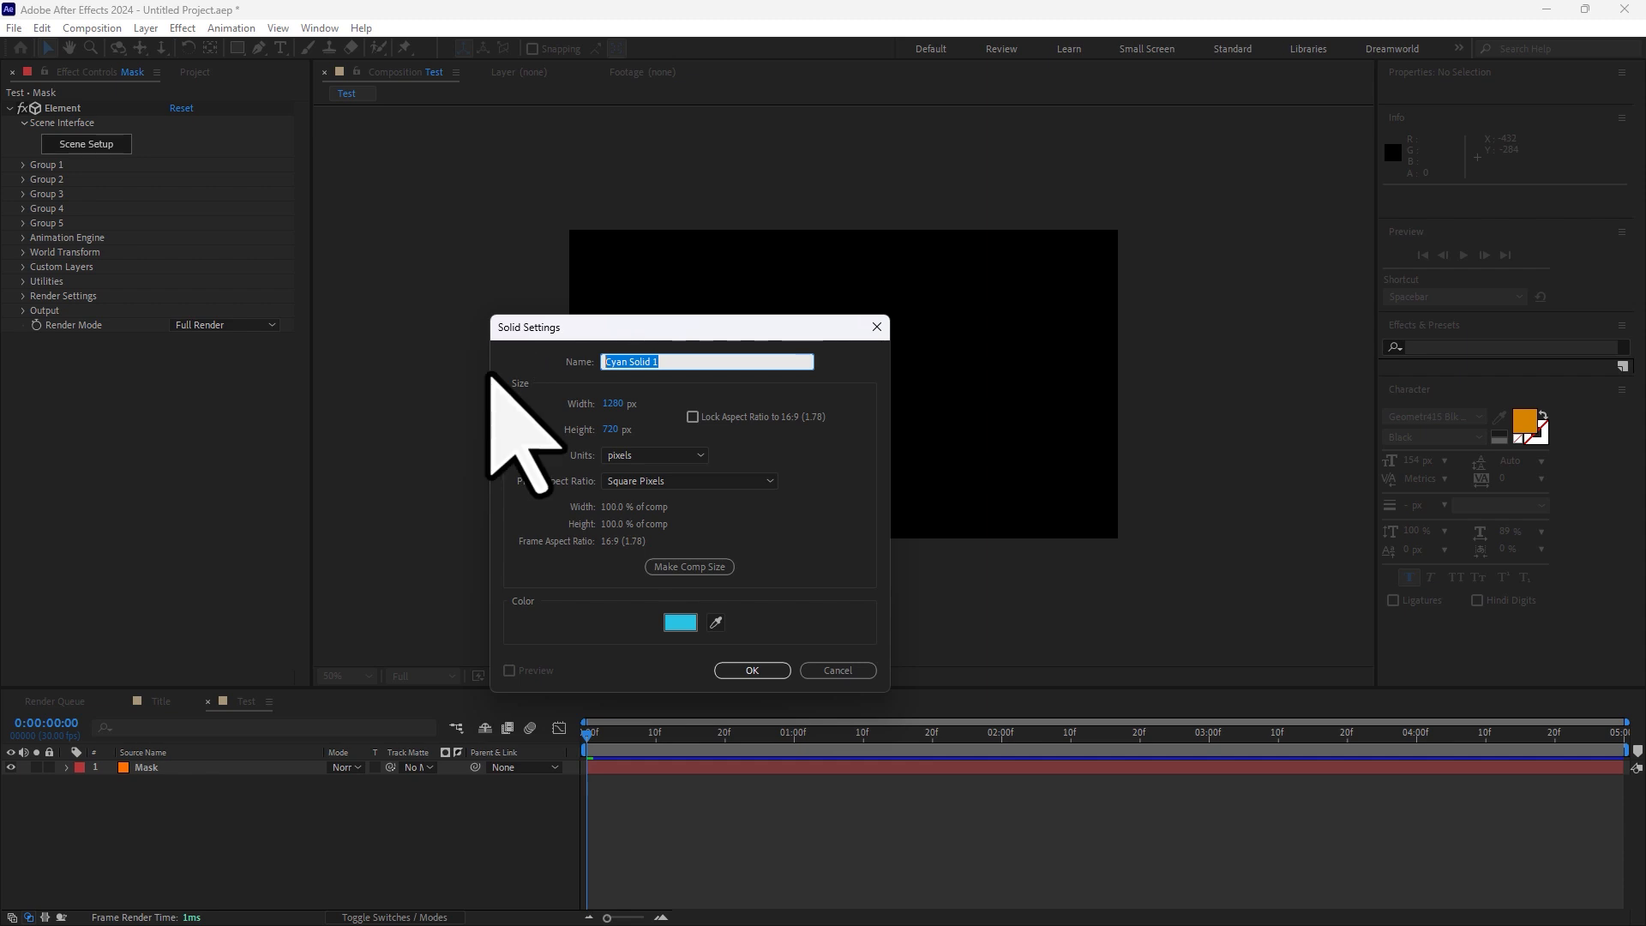
{"action": "type", "text": "Mask"}
{"action": "key", "text": "Return"}
- Switch to Illustrator and place Avengers-Logo.png from the Desktop near the artboard's centre, about 669 x 376 px
{"action": "key", "text": "super"}
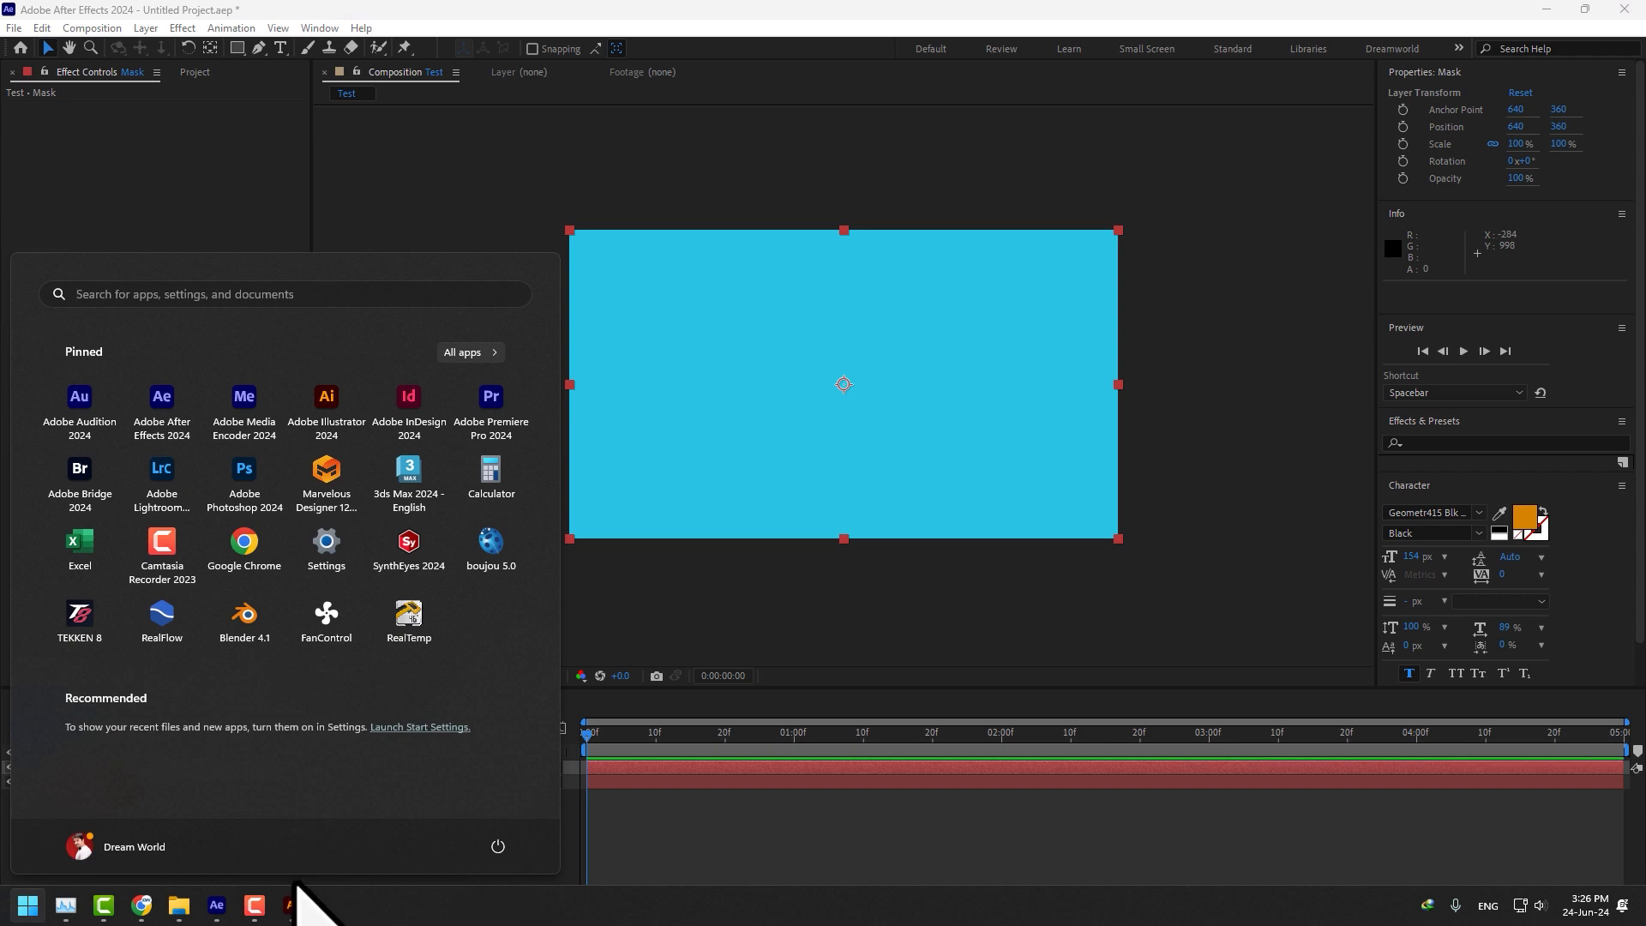
{"action": "left_click", "coordinate": [294, 882]}
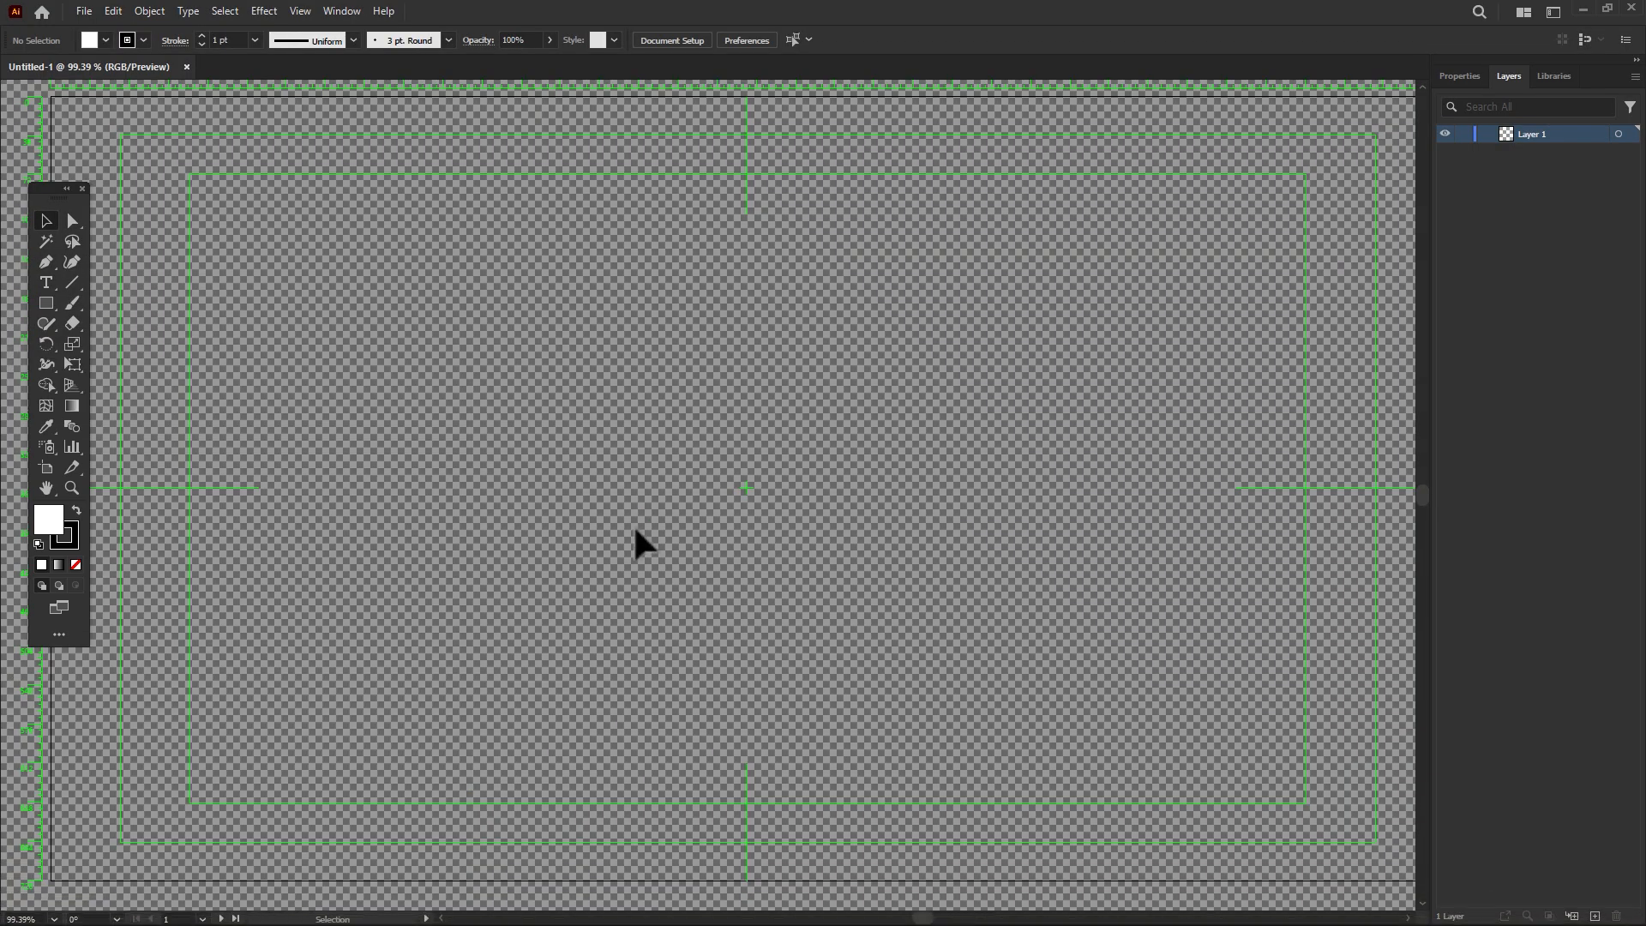
{"action": "left_click", "coordinate": [84, 12]}
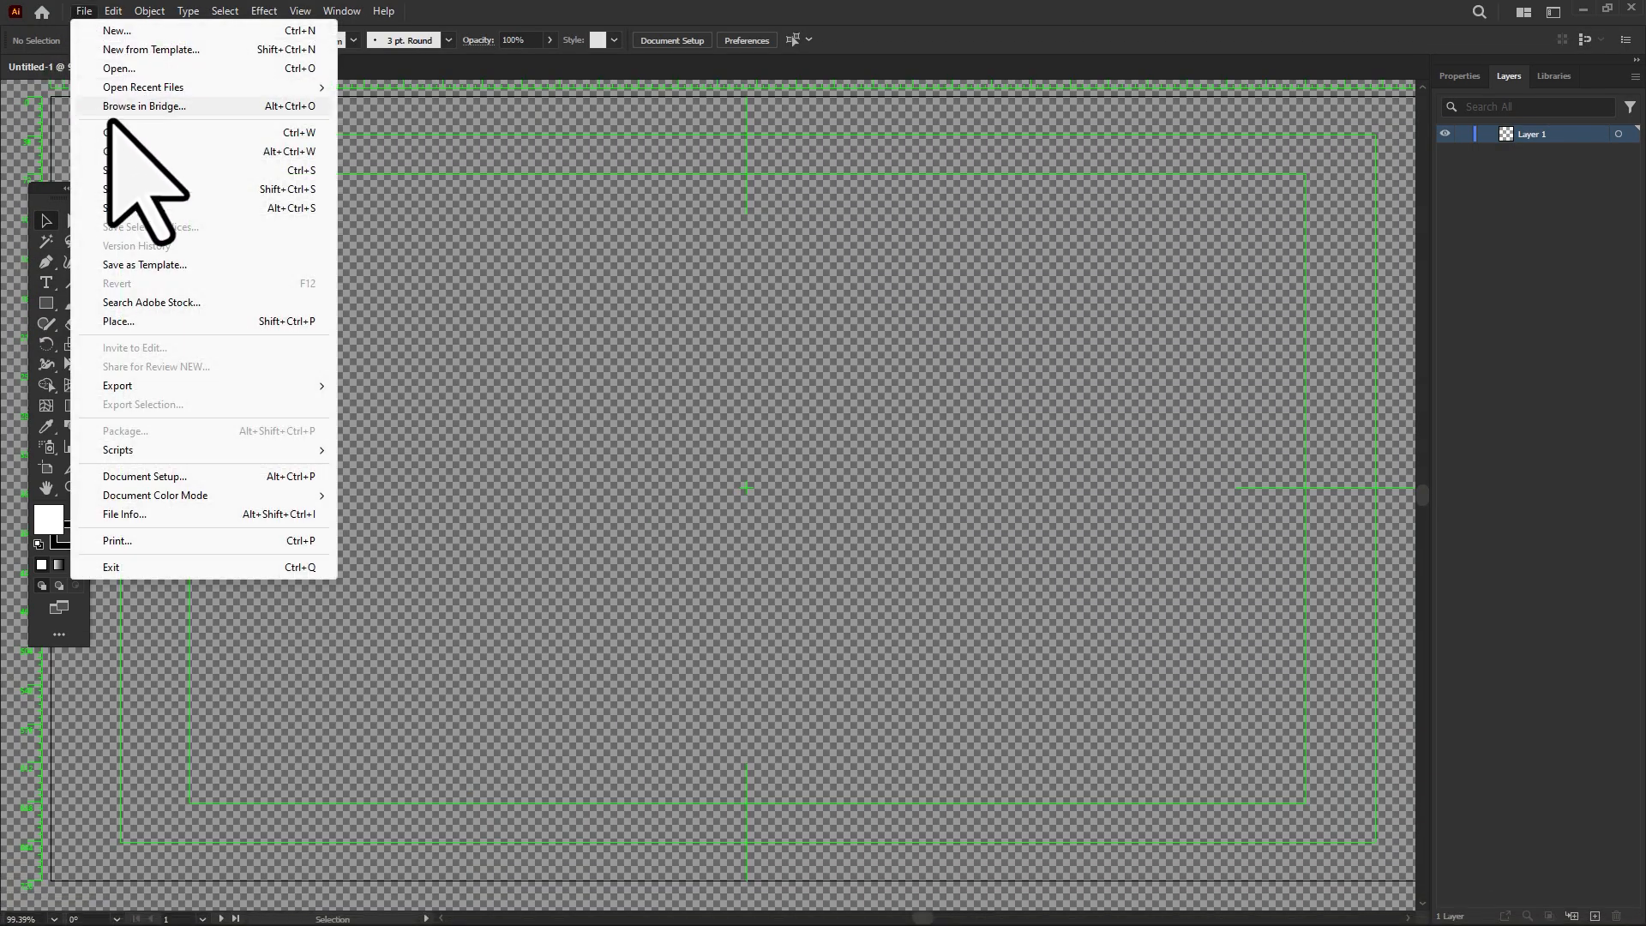
{"action": "left_click", "coordinate": [118, 320]}
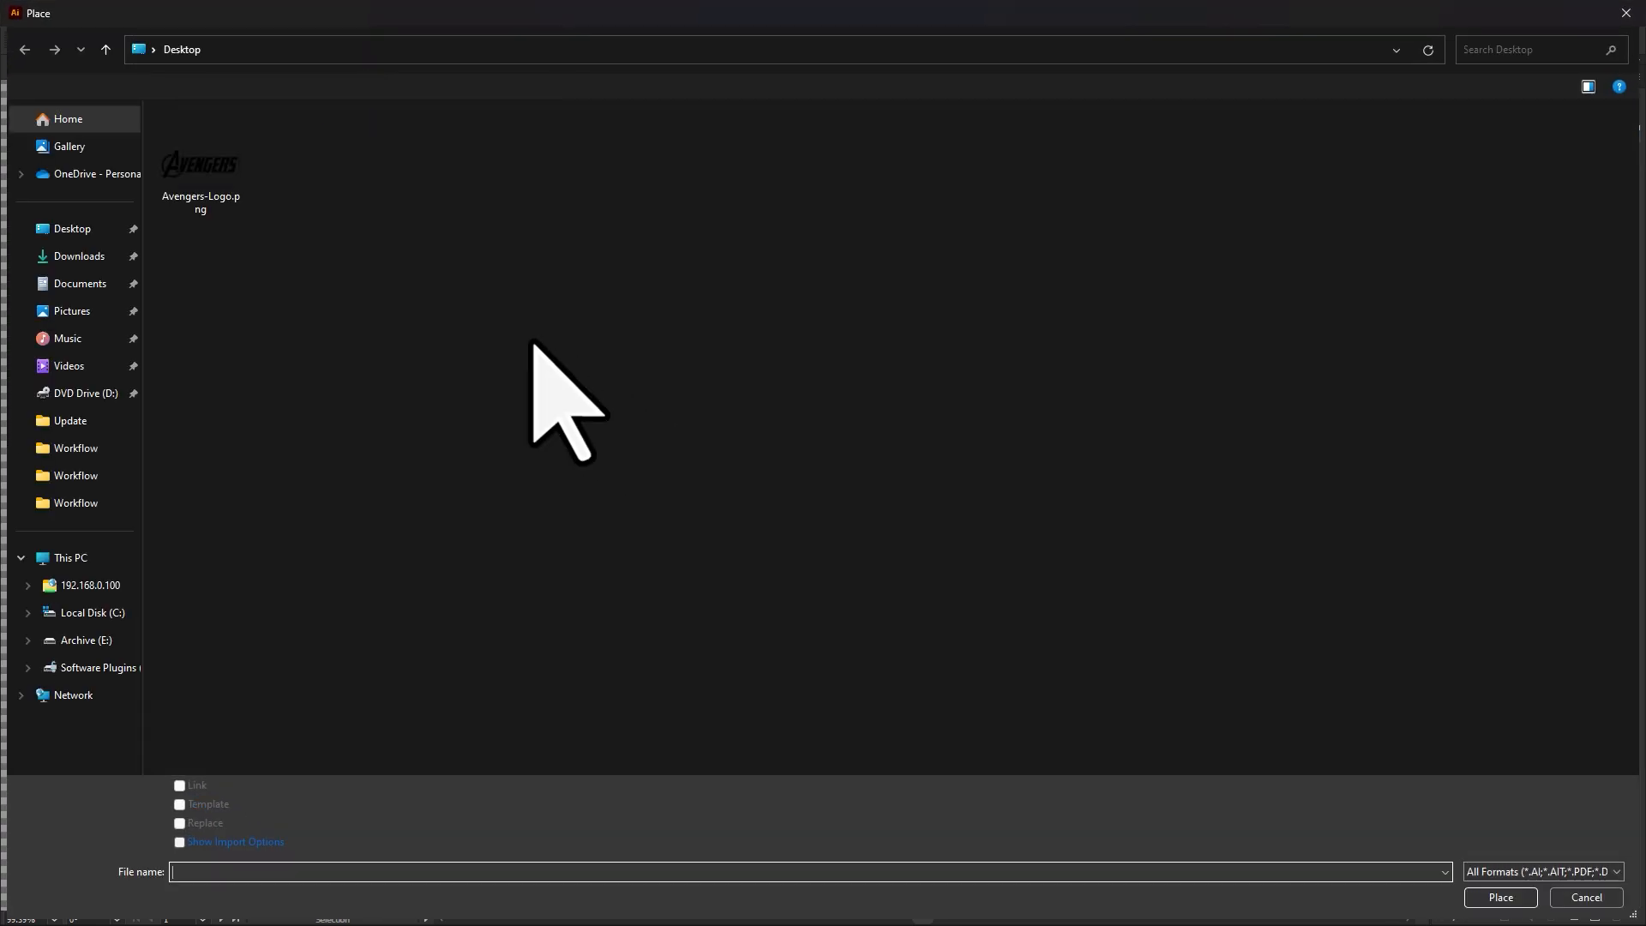
{"action": "double_click", "coordinate": [200, 176]}
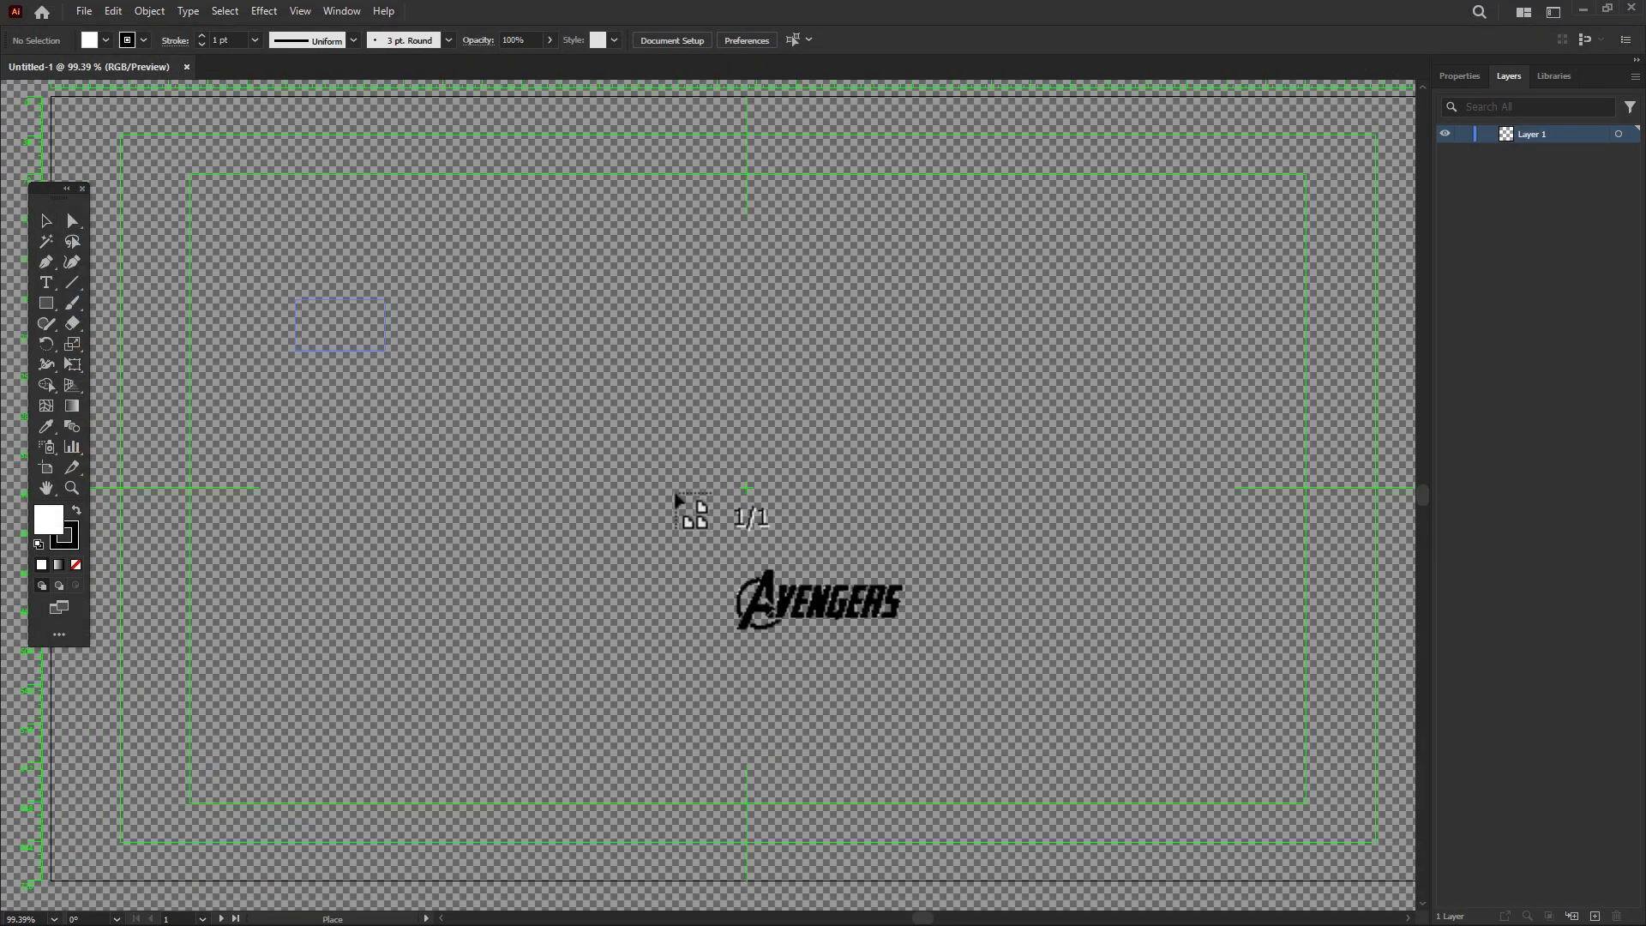
{"action": "left_click", "coordinate": [815, 514]}
{"action": "left_click_drag", "start_coordinate": [832, 487], "coordinate": [921, 451]}
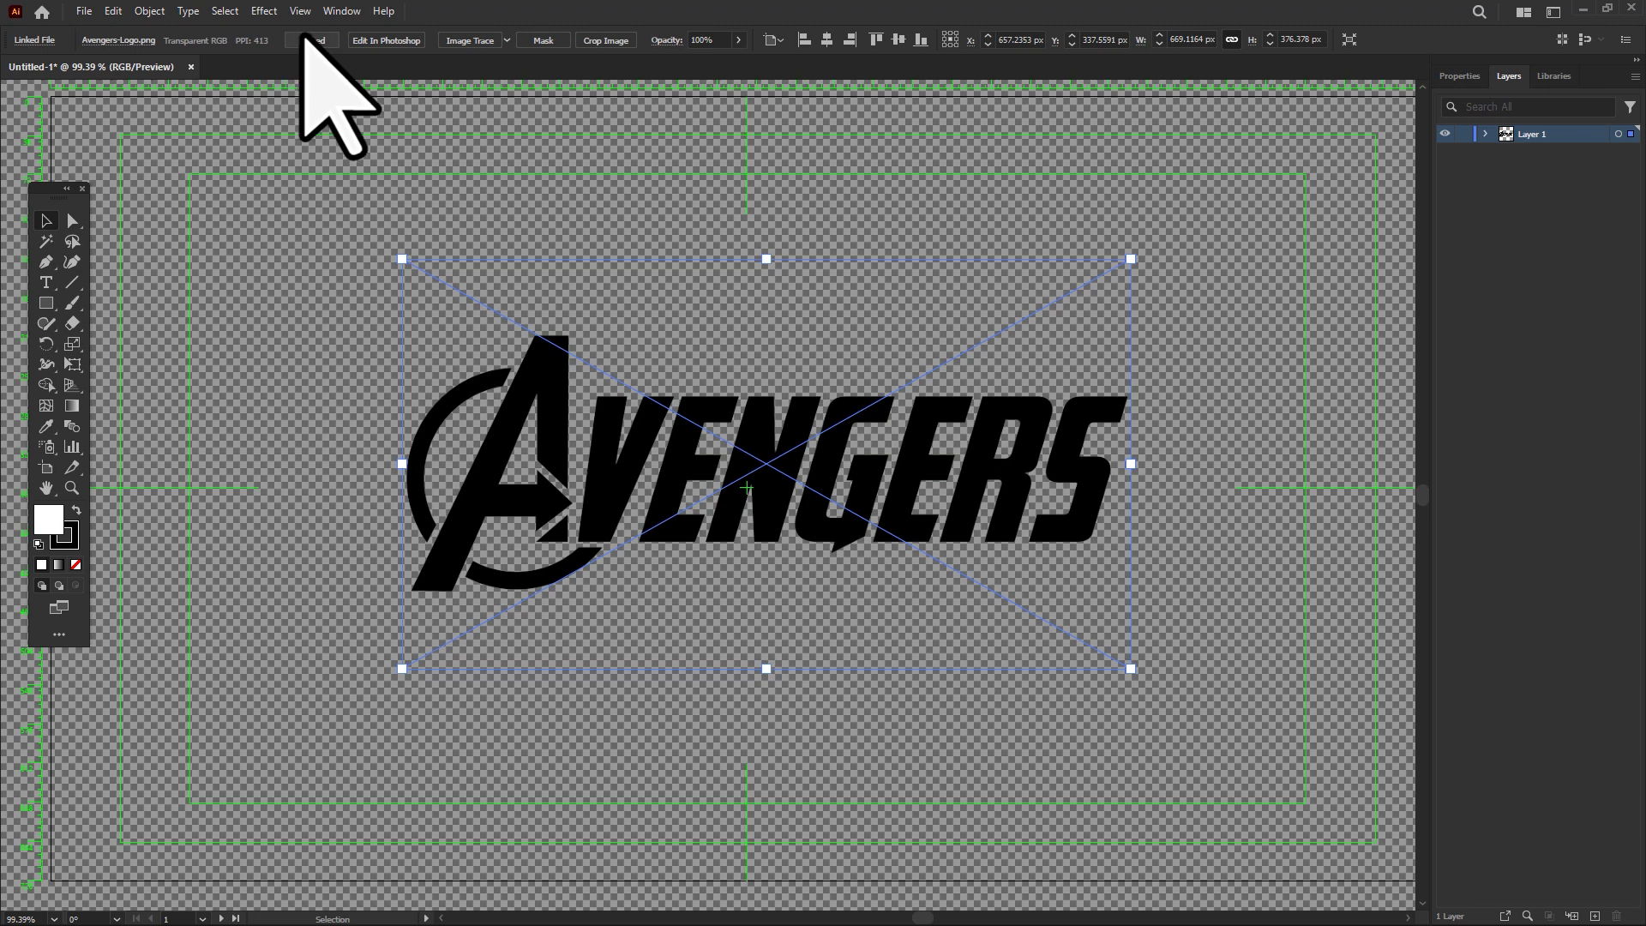
- Embed the placed Avengers logo and convert it to expanded vector paths with the default Image Trace preset
{"action": "left_click", "coordinate": [305, 41]}
{"action": "left_click", "coordinate": [458, 41]}
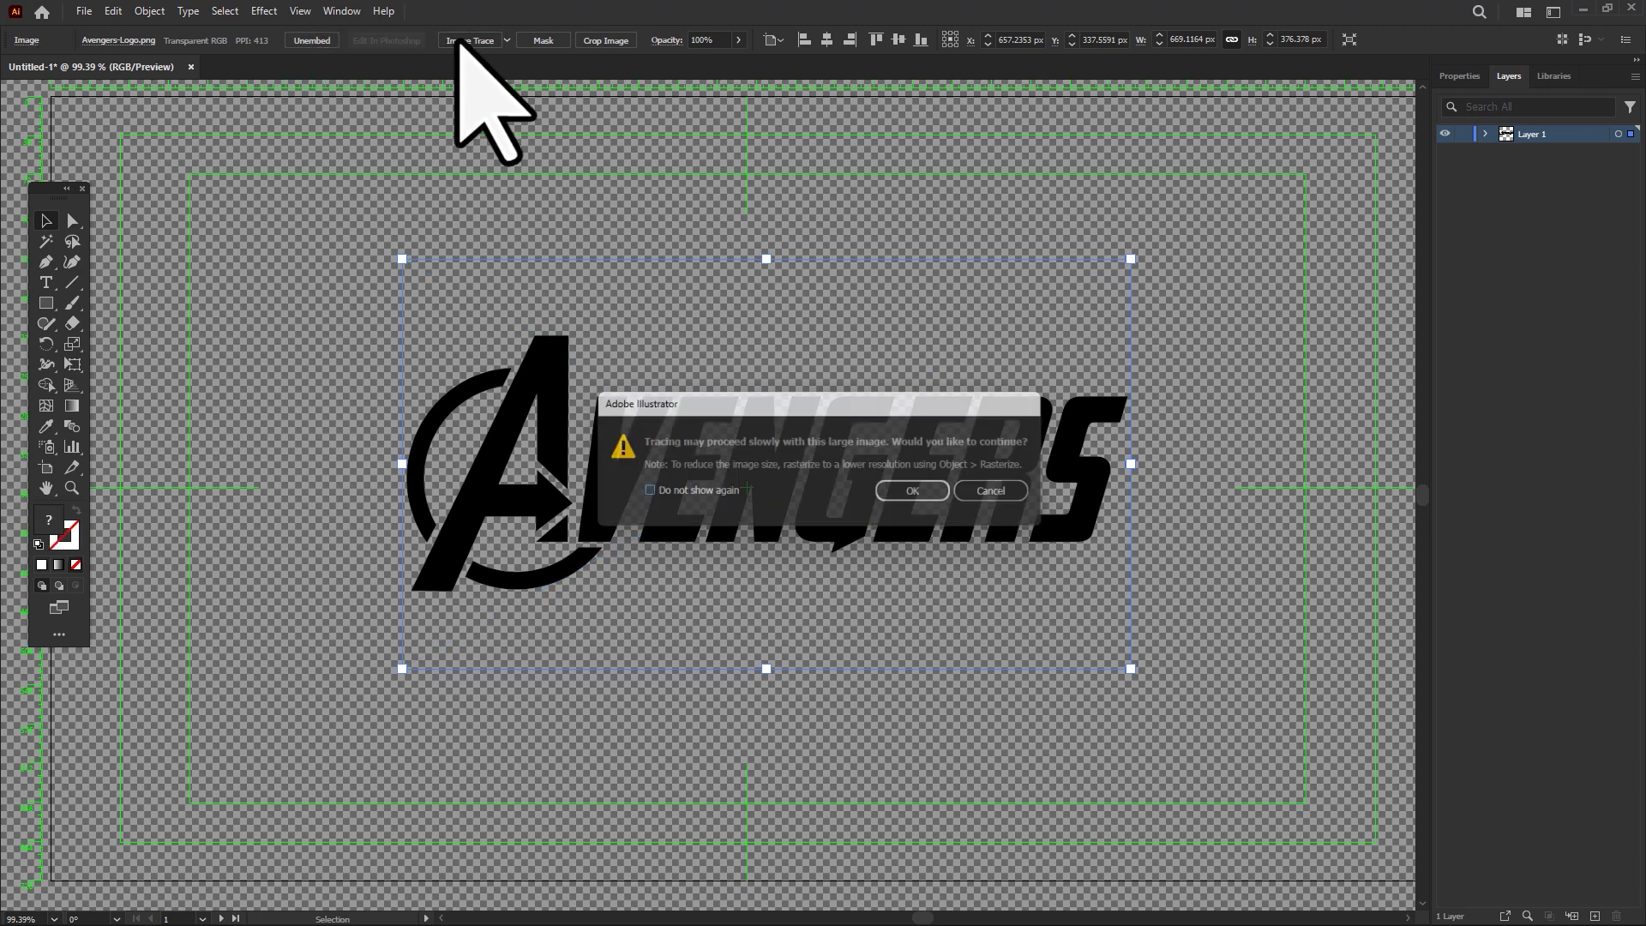
{"action": "left_click", "coordinate": [912, 494]}
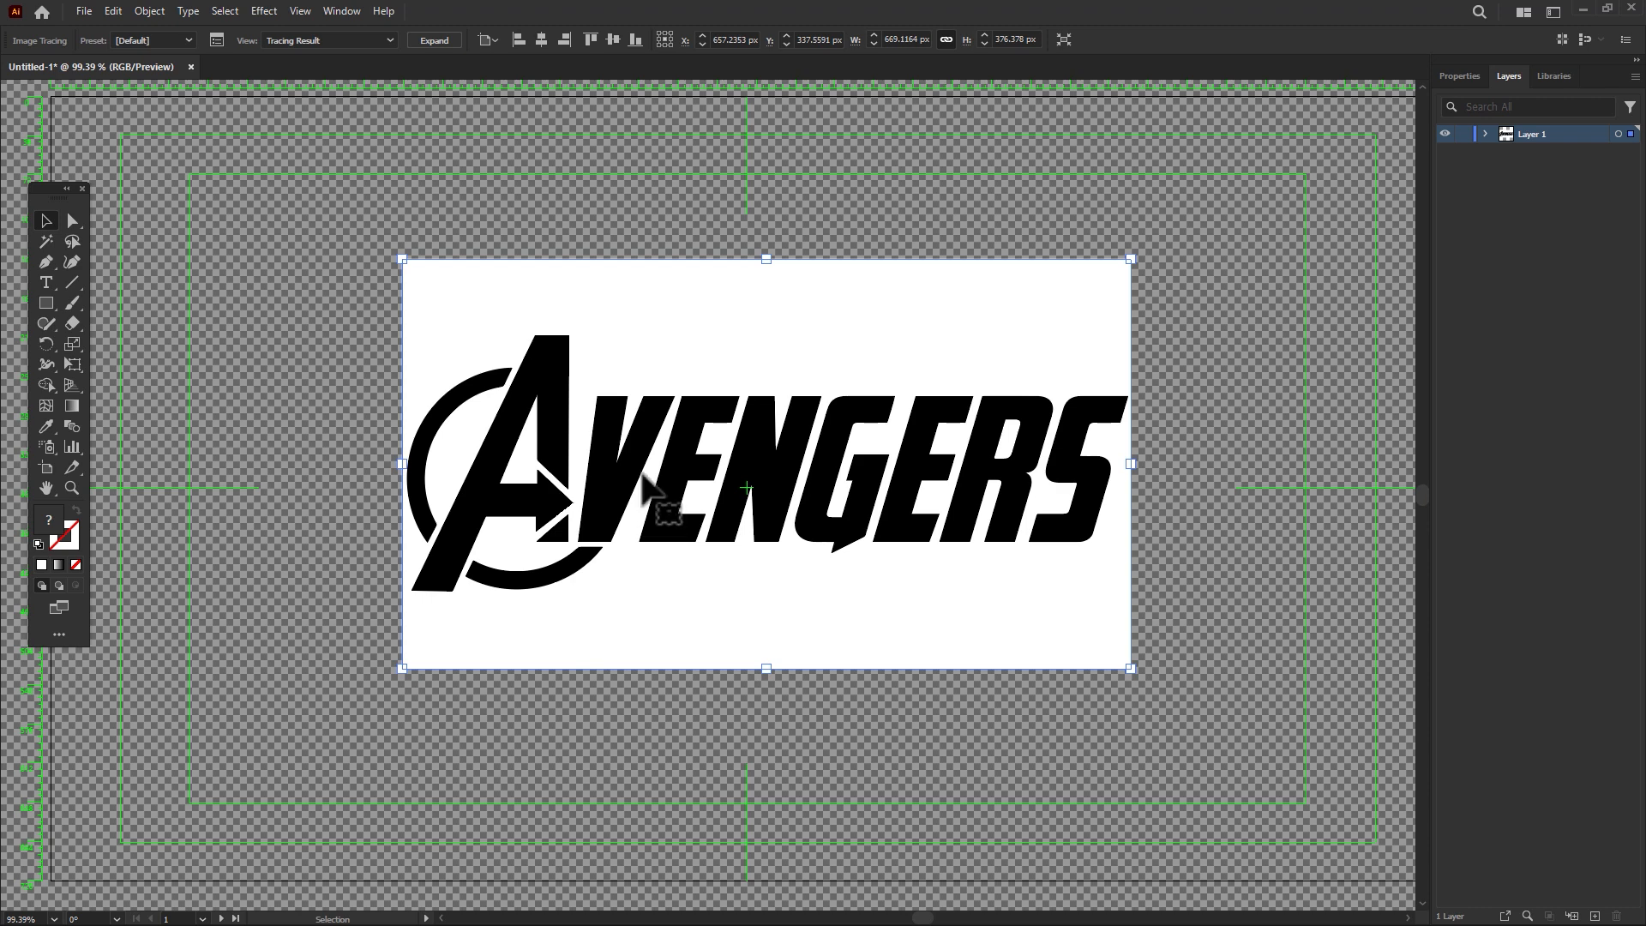
{"action": "left_click", "coordinate": [424, 41]}
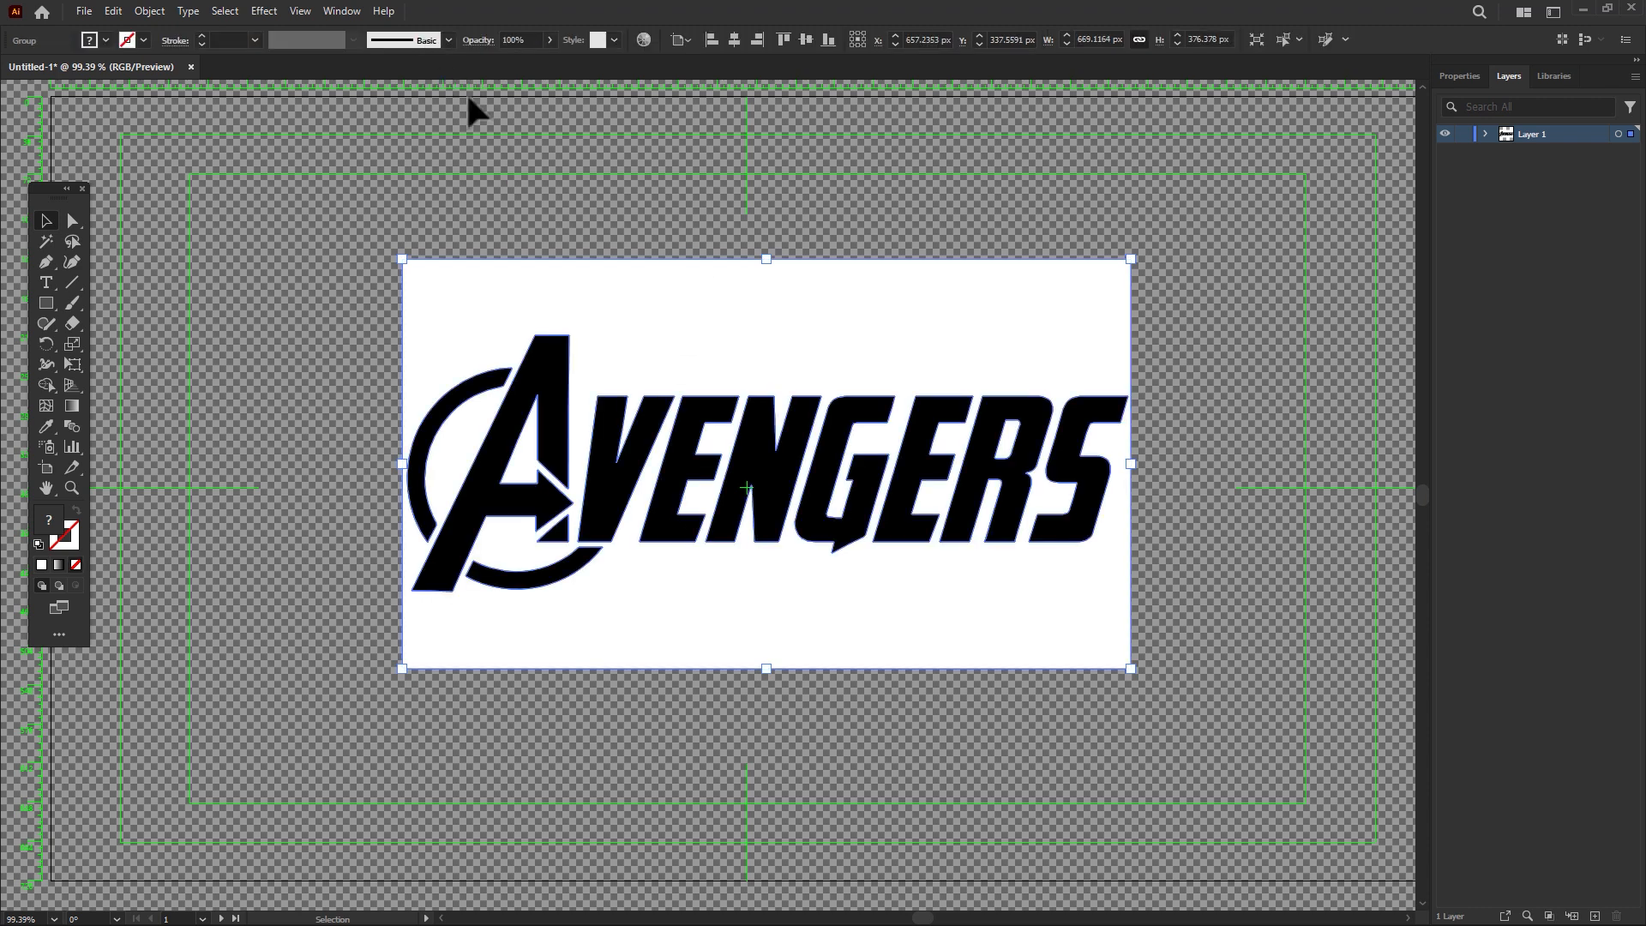
- Ungroup the traced Avengers logo and delete its white background areas selected with the Magic Wand
{"action": "right_click", "coordinate": [923, 367]}
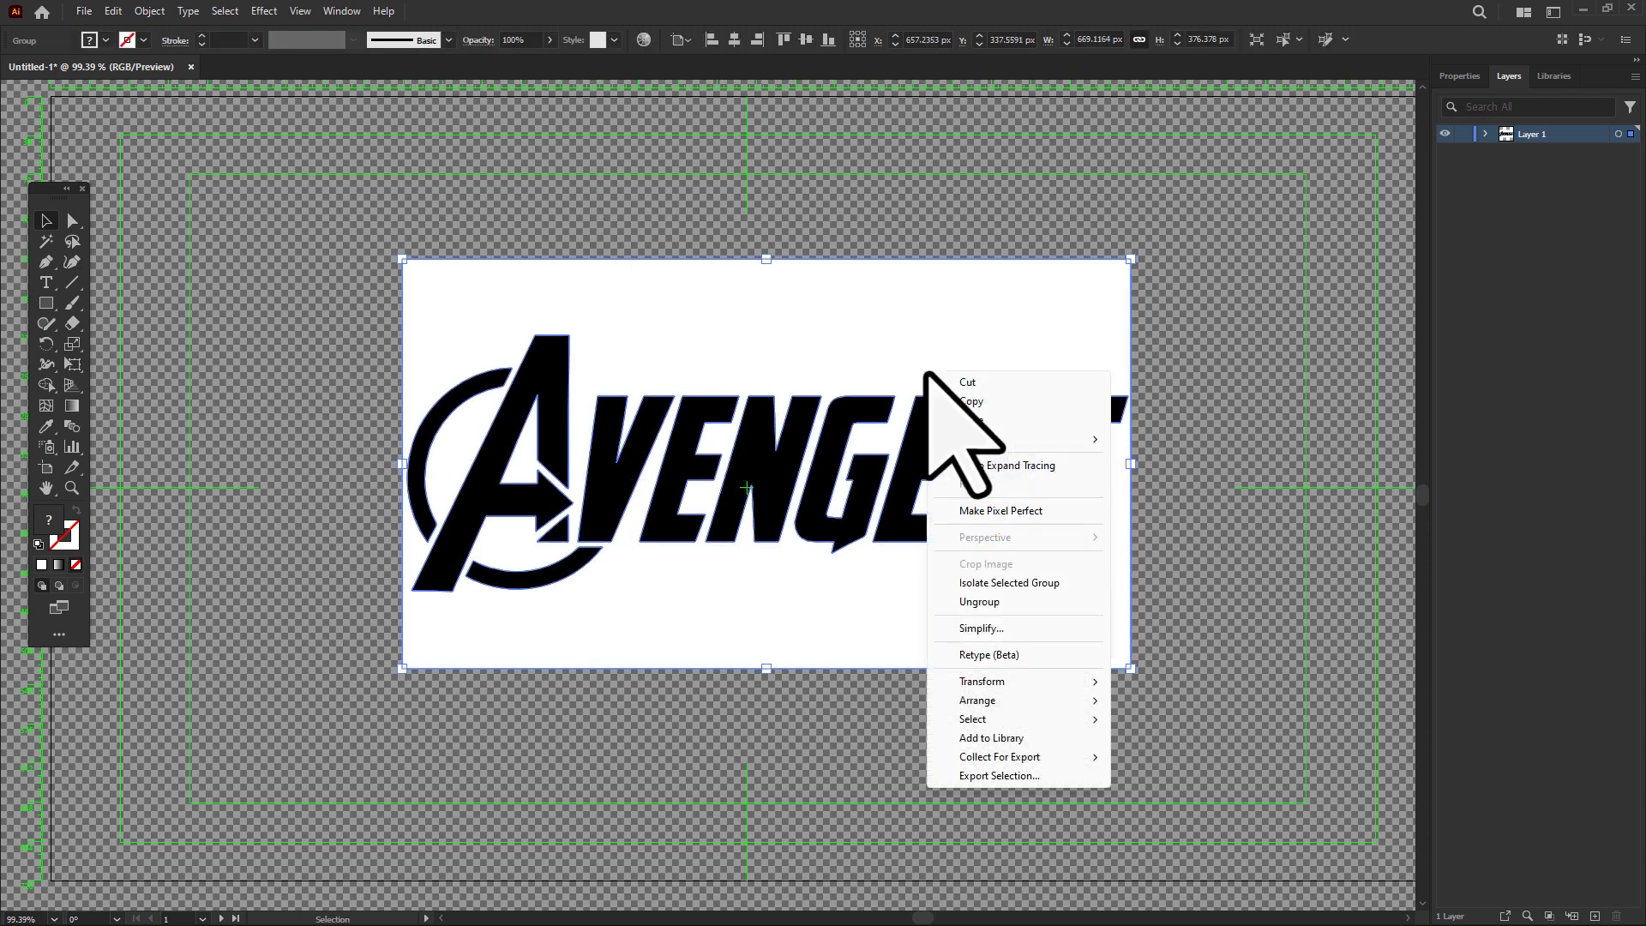
{"action": "left_click", "coordinate": [998, 600]}
{"action": "left_click", "coordinate": [1239, 313]}
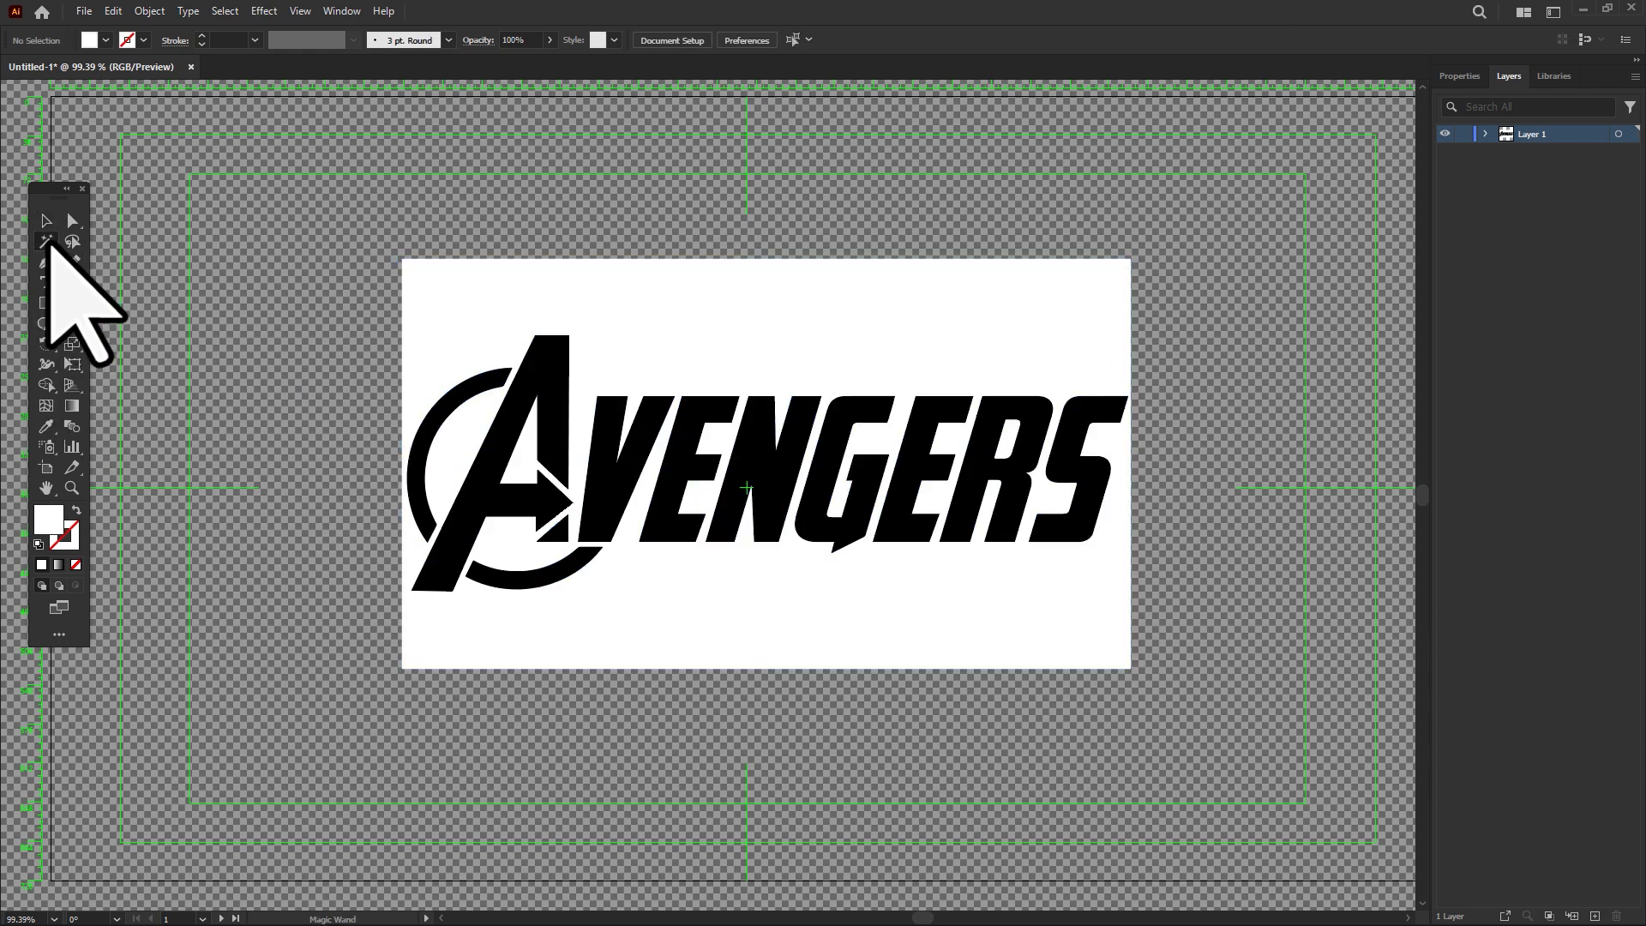
{"action": "left_click", "coordinate": [47, 242]}
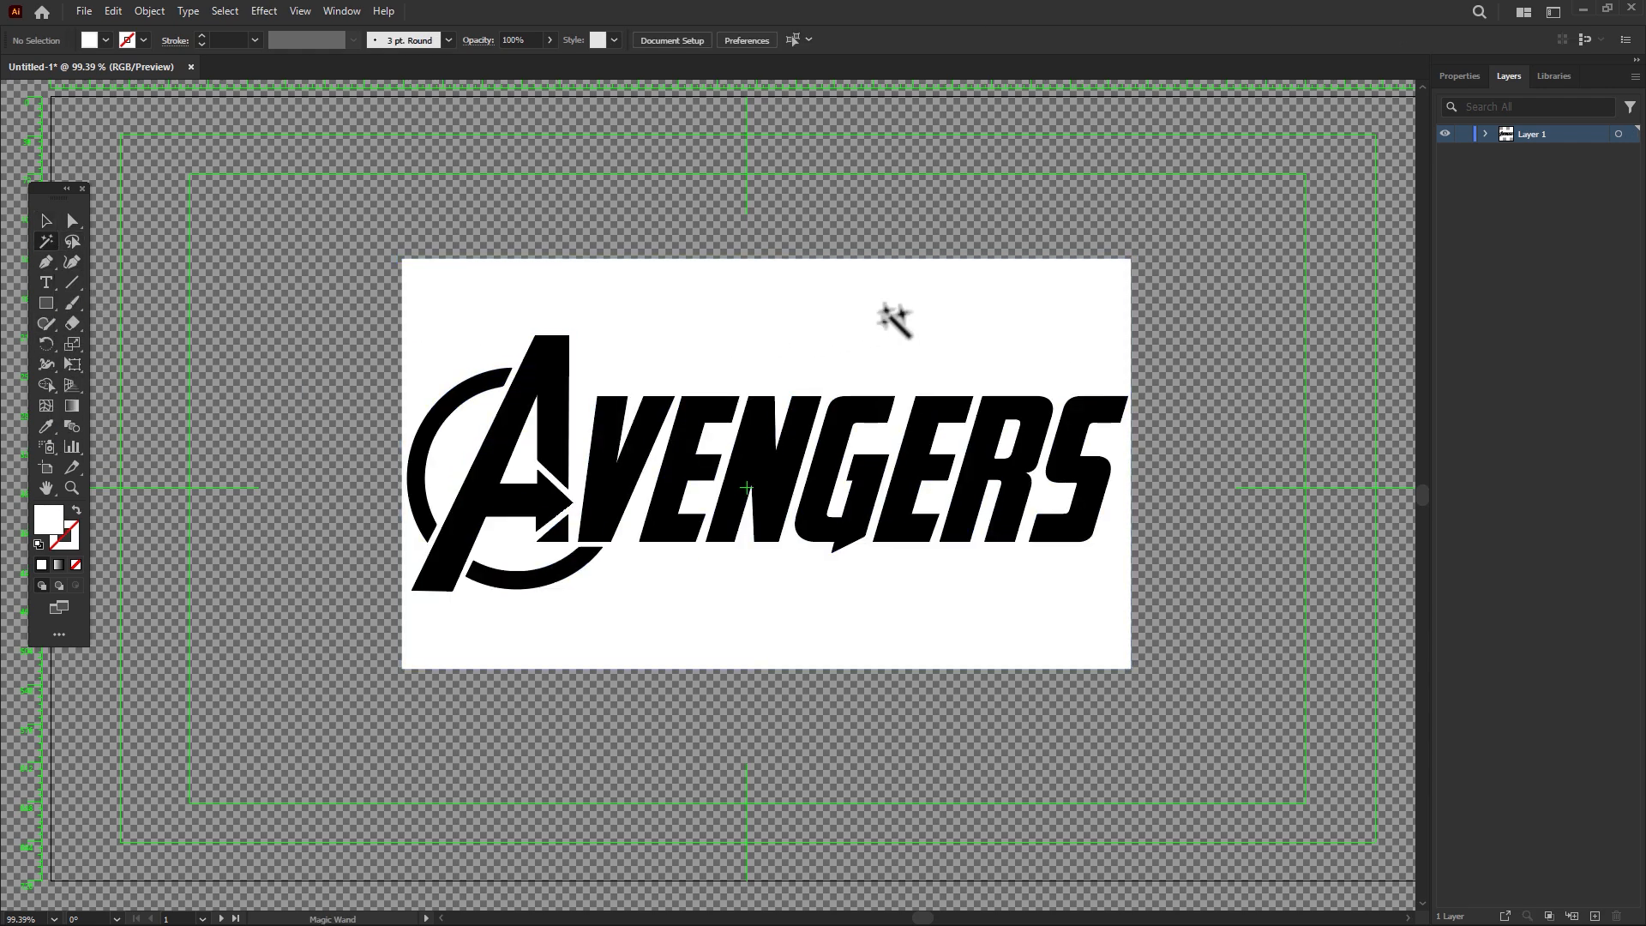
{"action": "left_click", "coordinate": [896, 308]}
{"action": "key", "text": "Delete"}
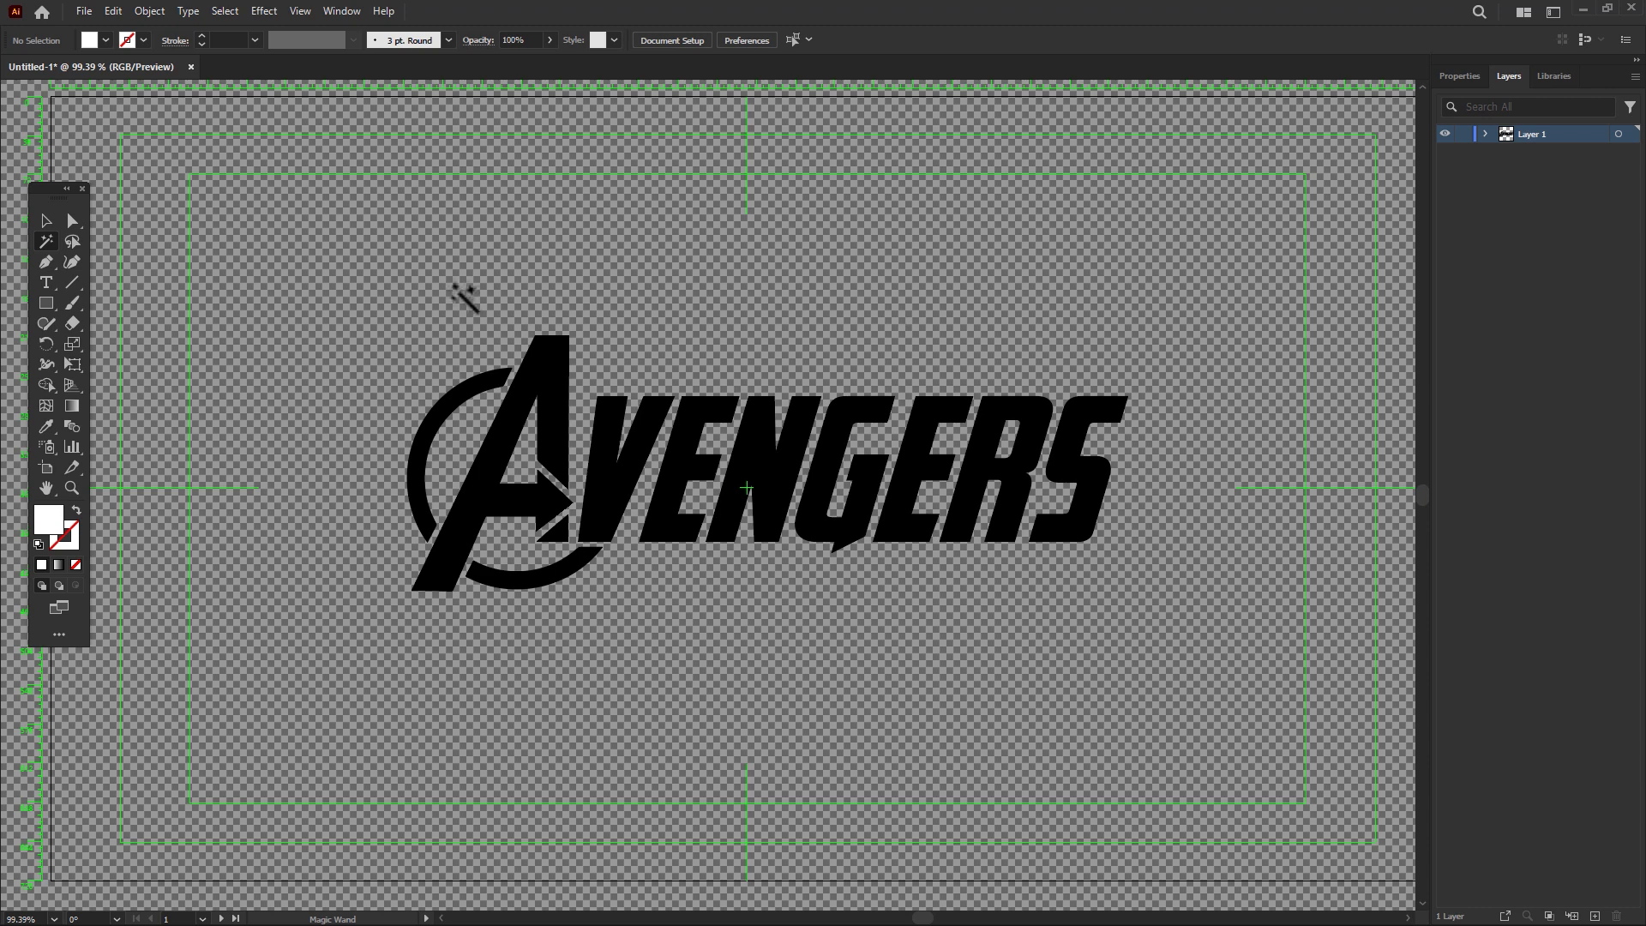
- Copy the A emblem and its ring into the cyan Mask solid in After Effects as masks, and scale that layer to 188%
{"action": "left_click", "coordinate": [44, 219]}
{"action": "left_click", "coordinate": [445, 387]}
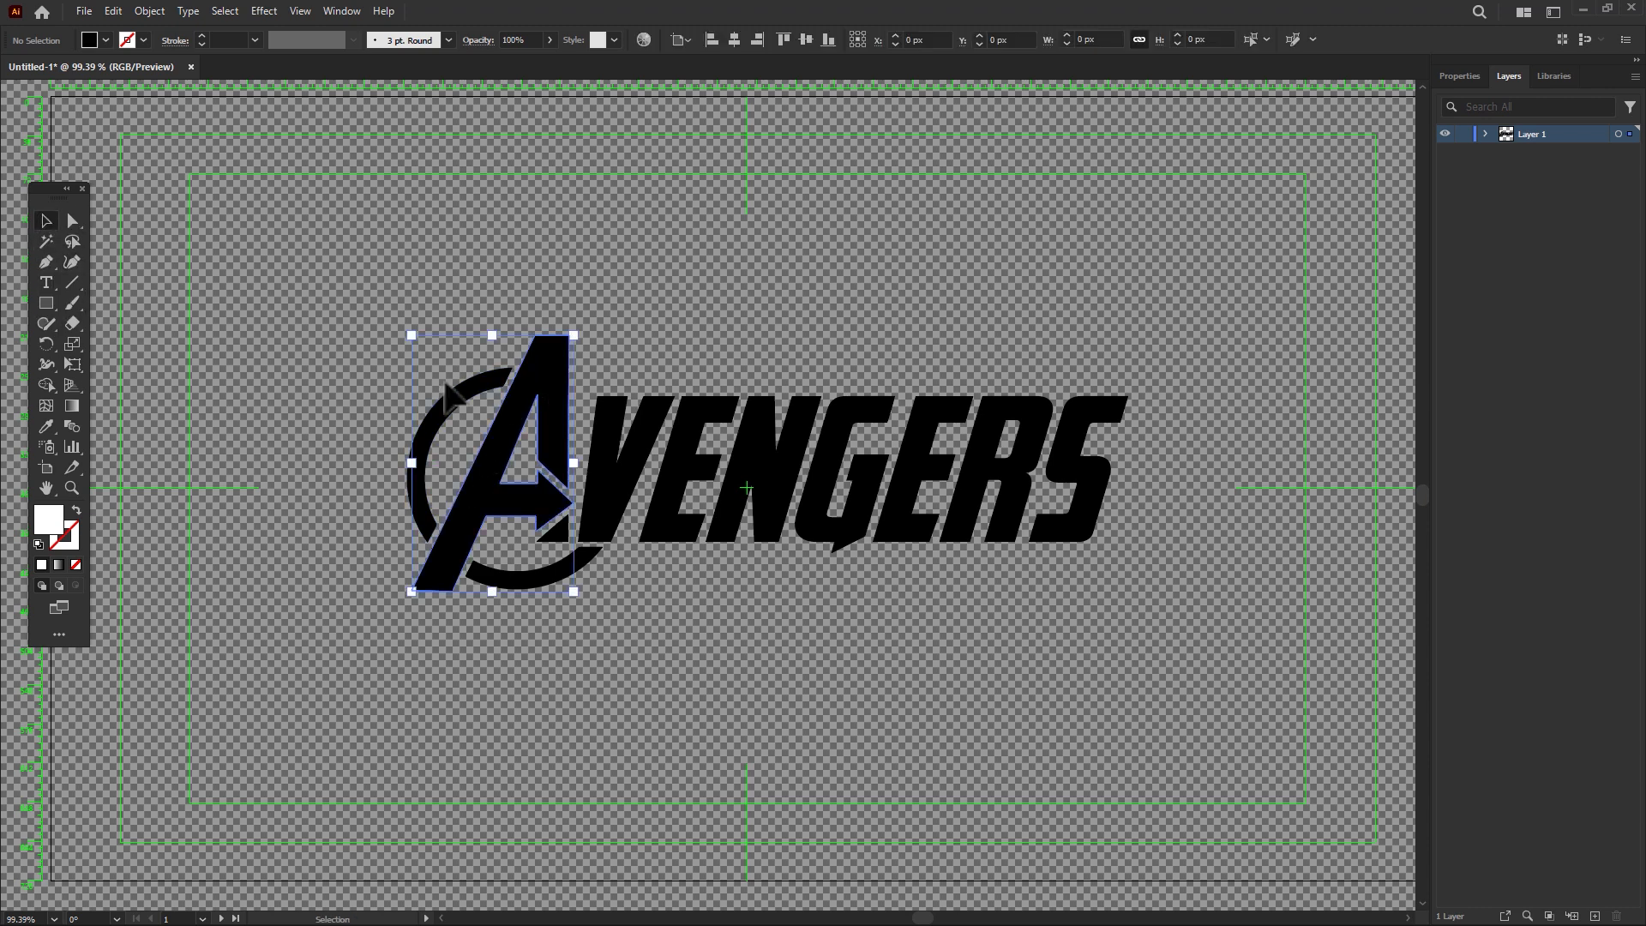
{"action": "left_click", "coordinate": [556, 572], "text": "shift"}
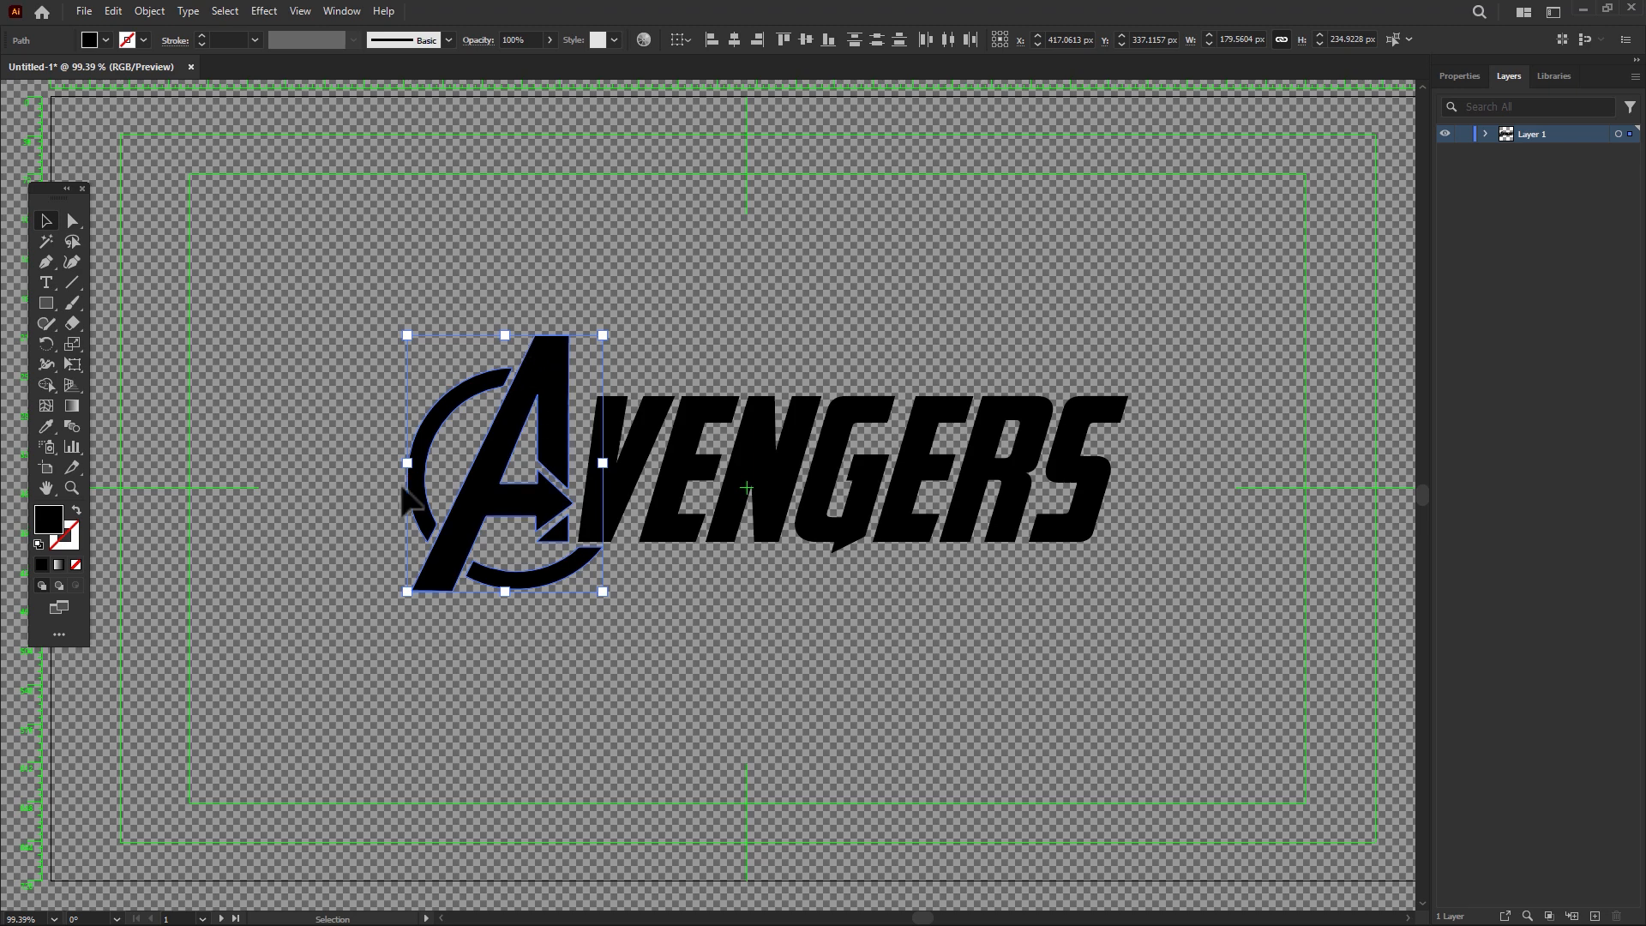
{"action": "key", "text": "super"}
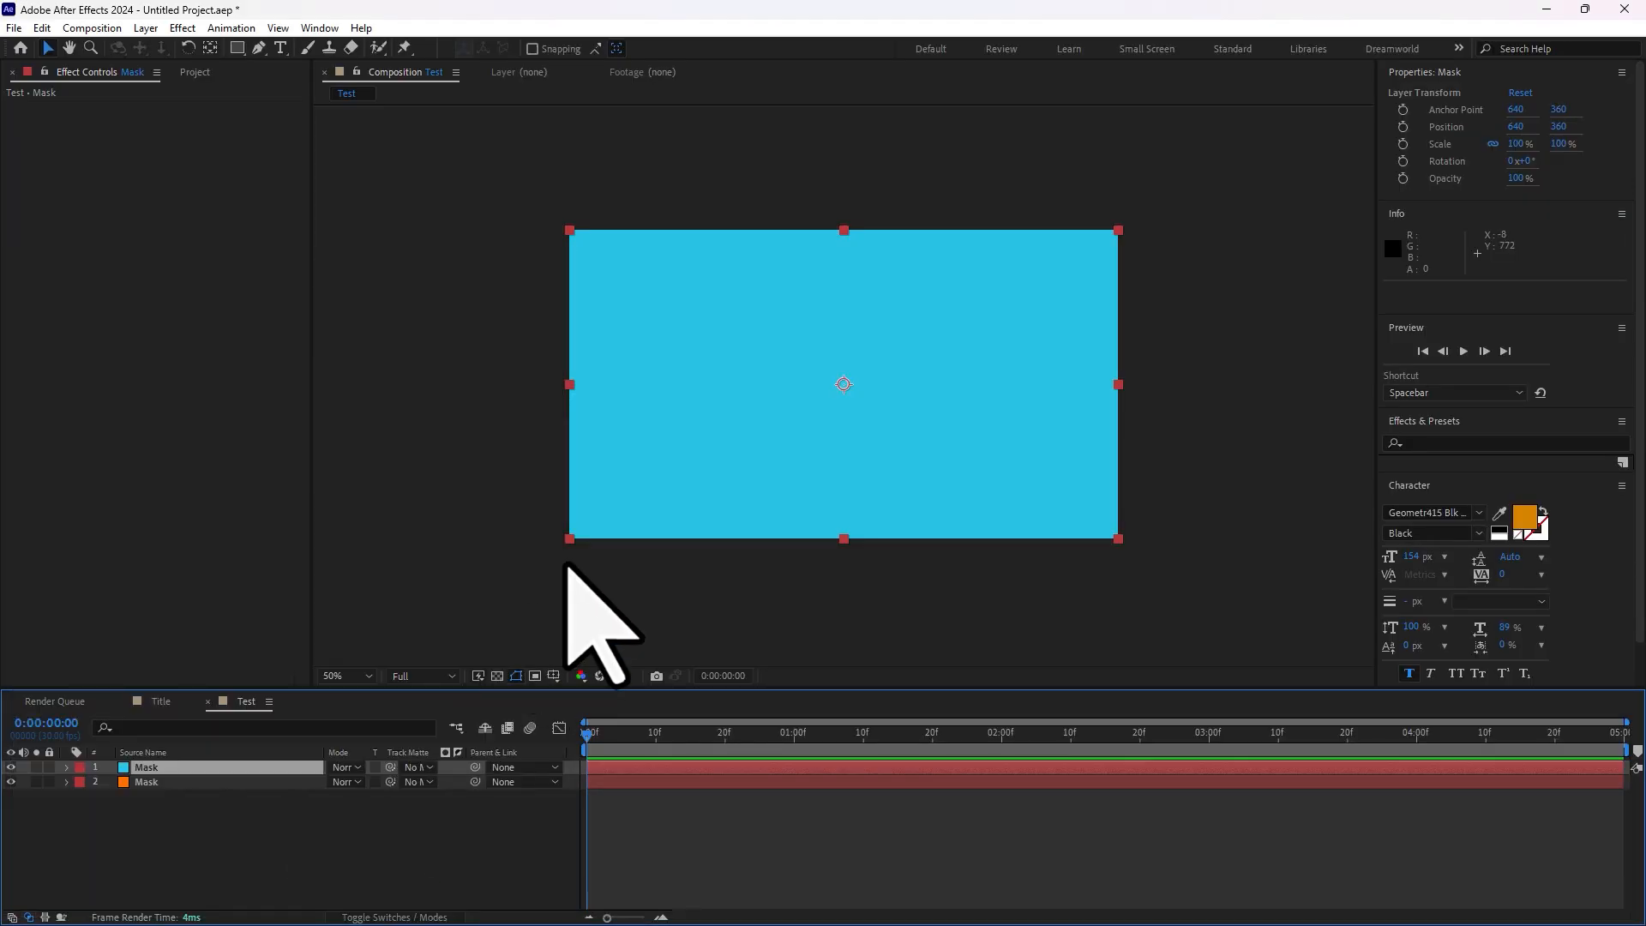
{"action": "key", "text": "ctrl+v"}
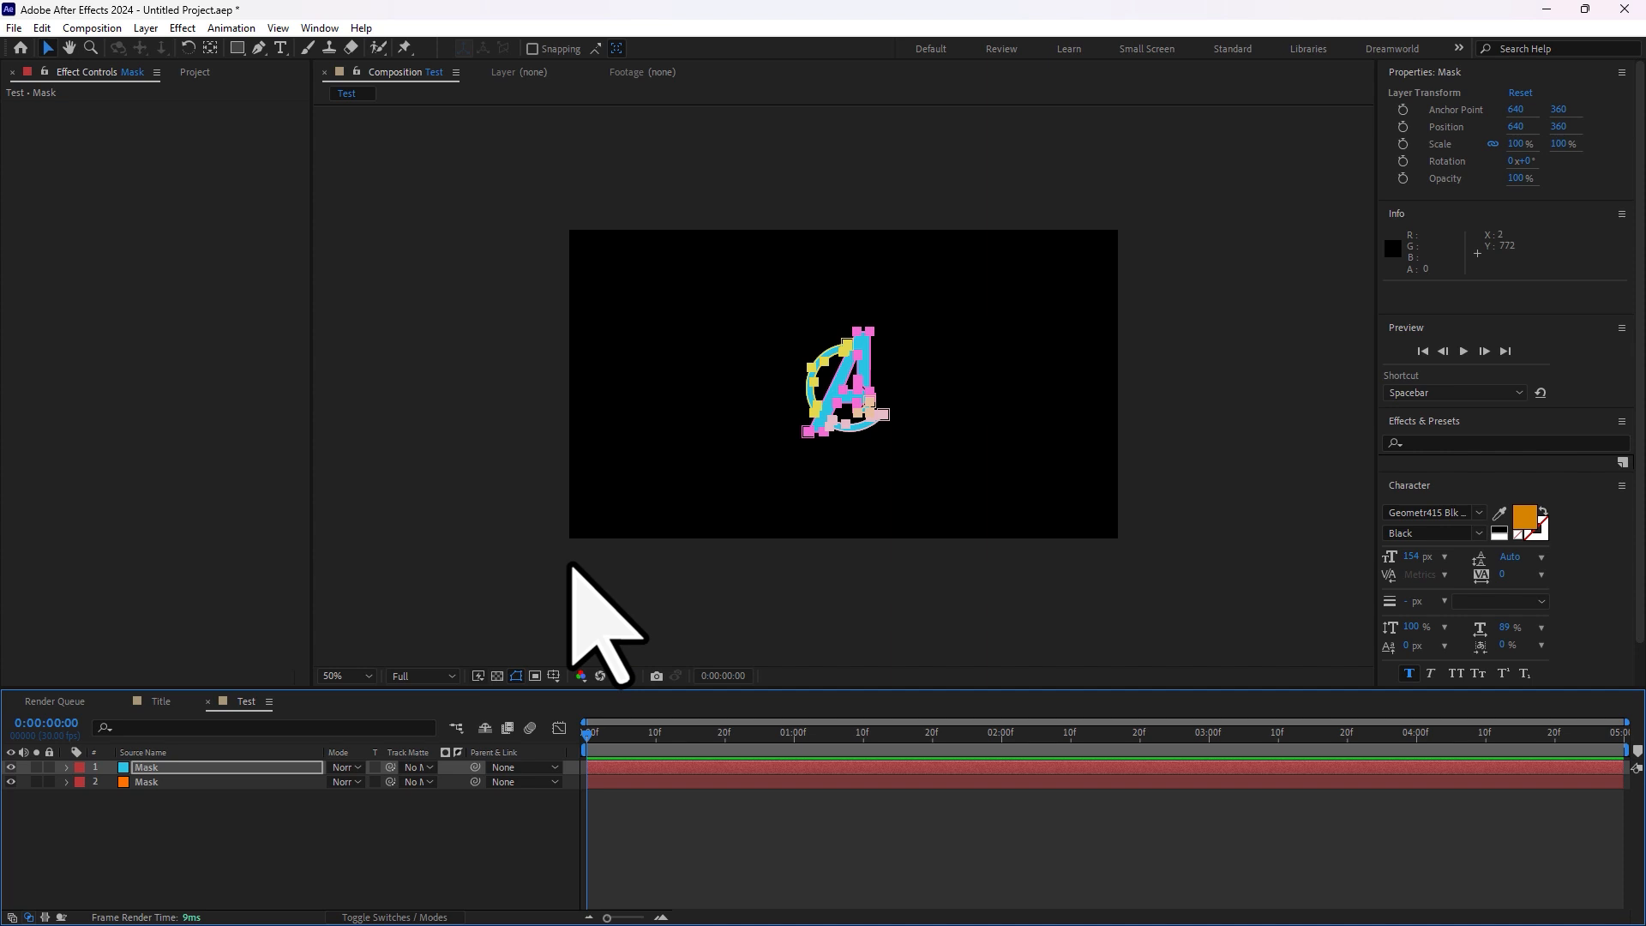
{"action": "key", "text": "s"}
{"action": "left_click_drag", "start_coordinate": [353, 781], "coordinate": [496, 863]}
- Rename the orange solid to E3D and assign the cyan Mask layer as Path Layer 1 in its Element effect
{"action": "left_click", "coordinate": [191, 796]}
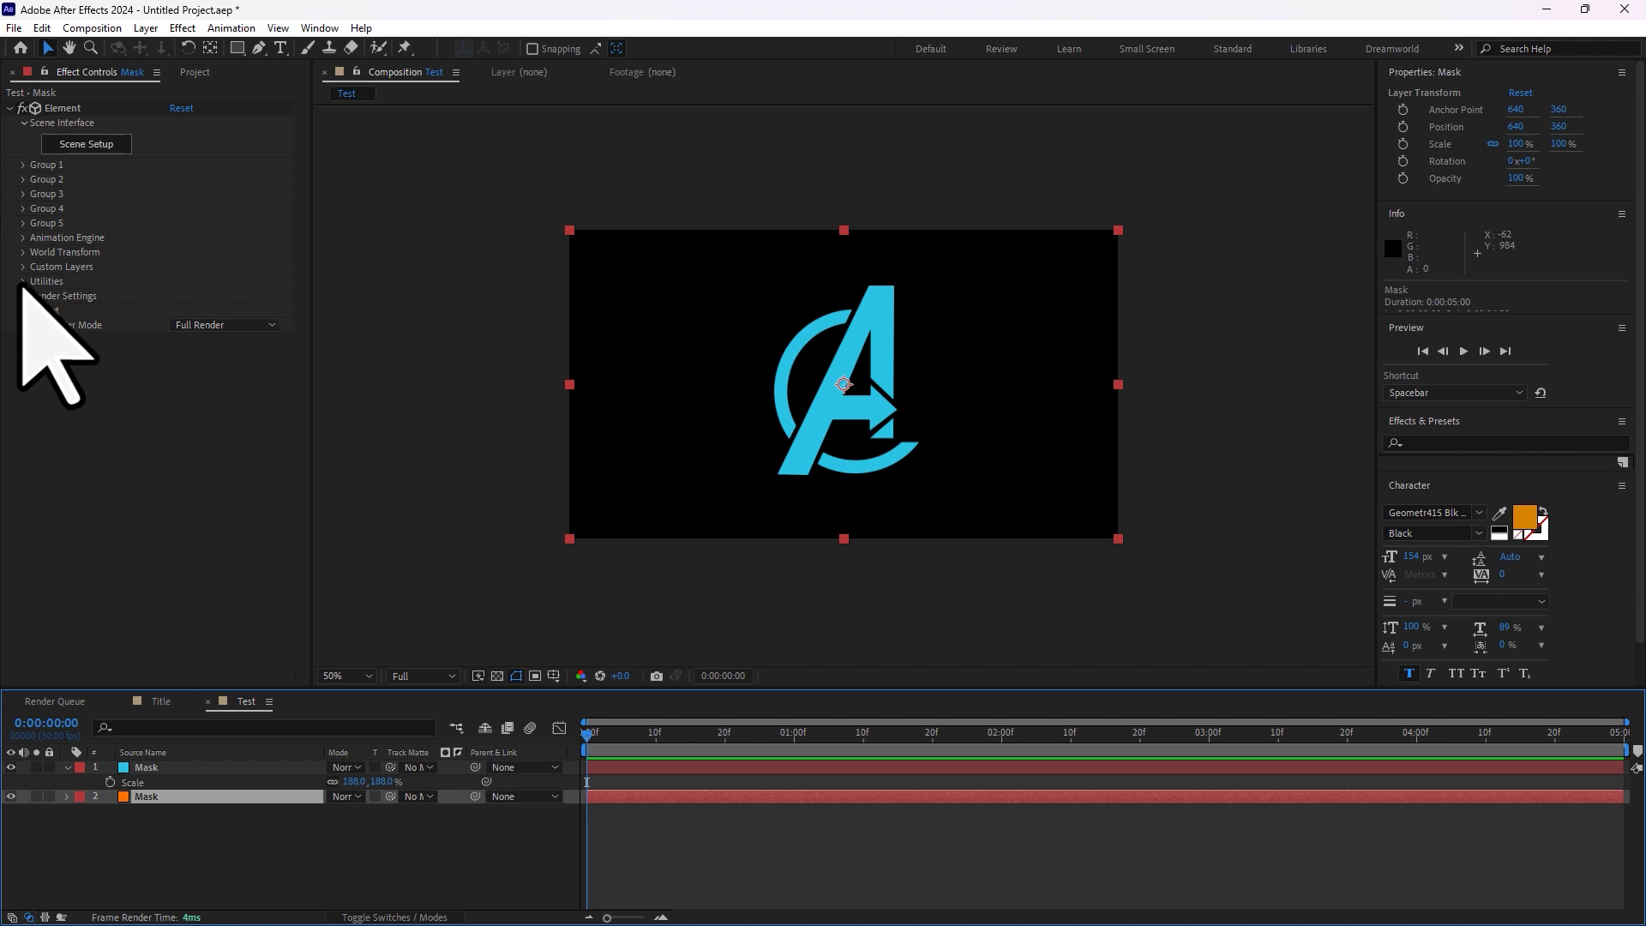
{"action": "left_click", "coordinate": [24, 269]}
{"action": "left_click", "coordinate": [38, 281]}
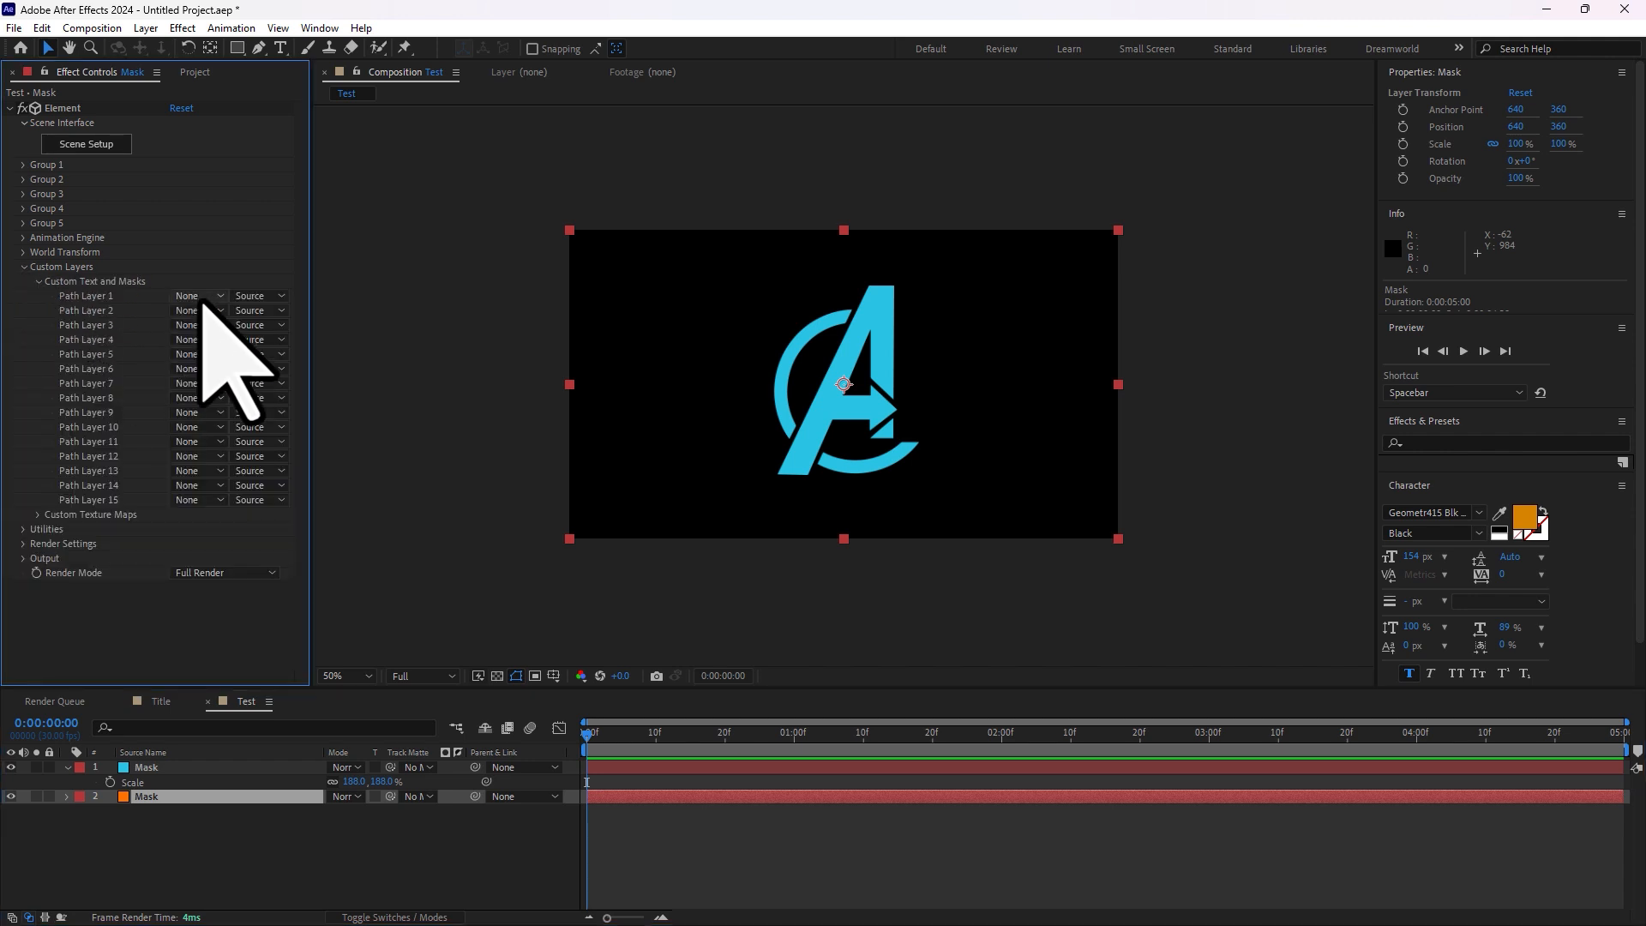
{"action": "left_click", "coordinate": [199, 310]}
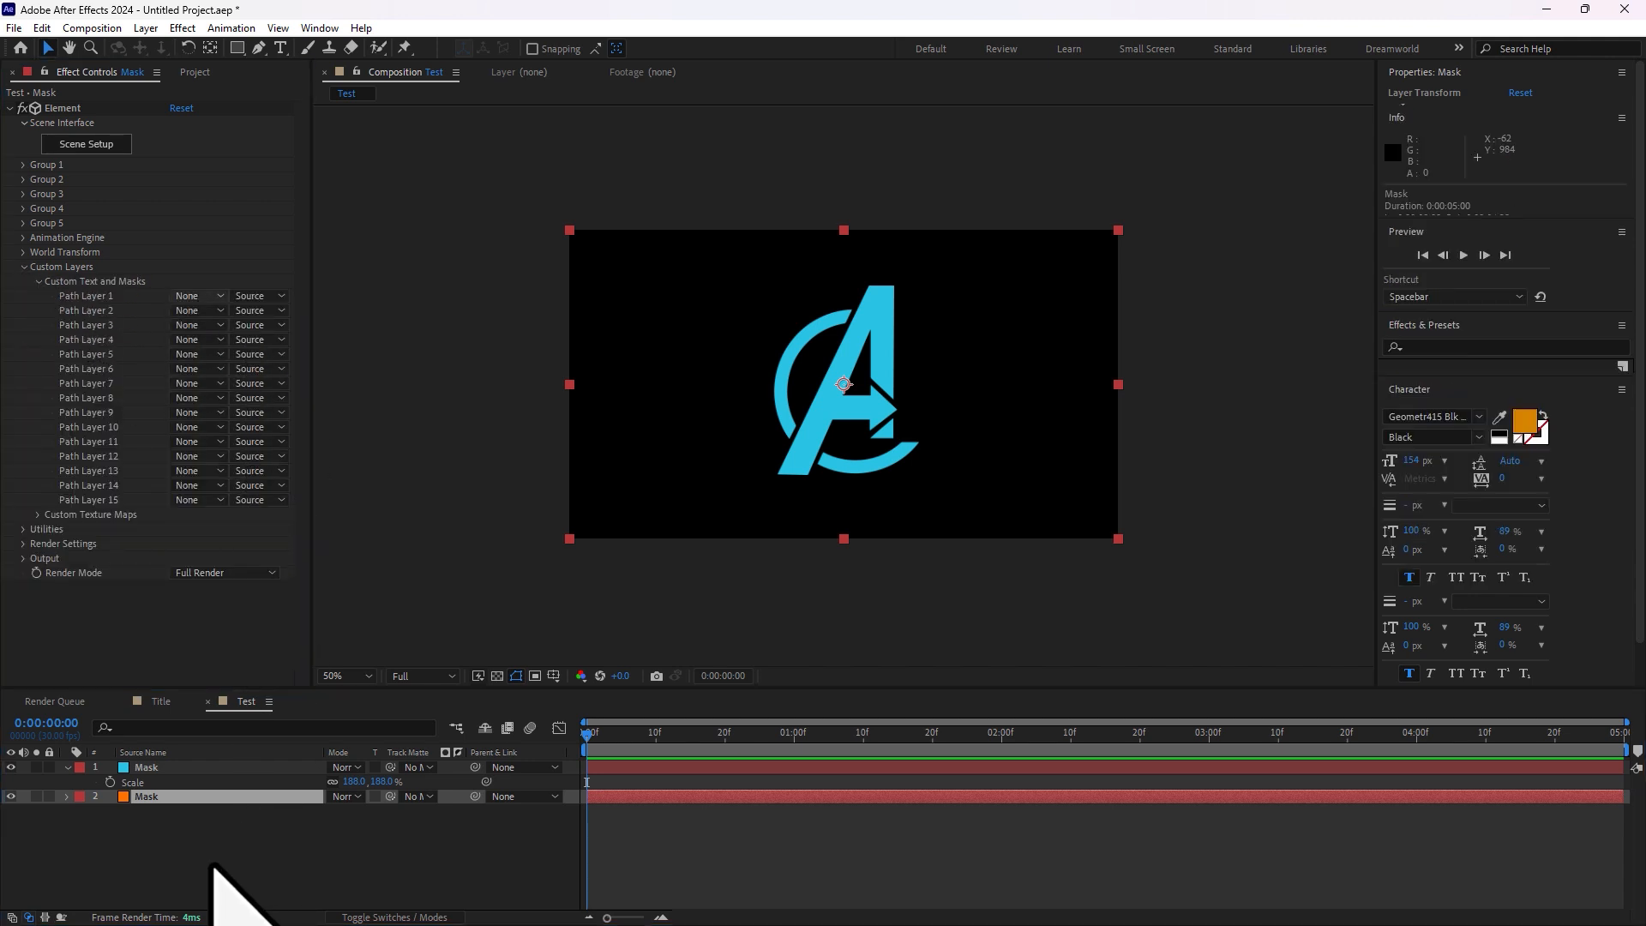
{"action": "right_click", "coordinate": [171, 797]}
{"action": "left_click", "coordinate": [249, 742]}
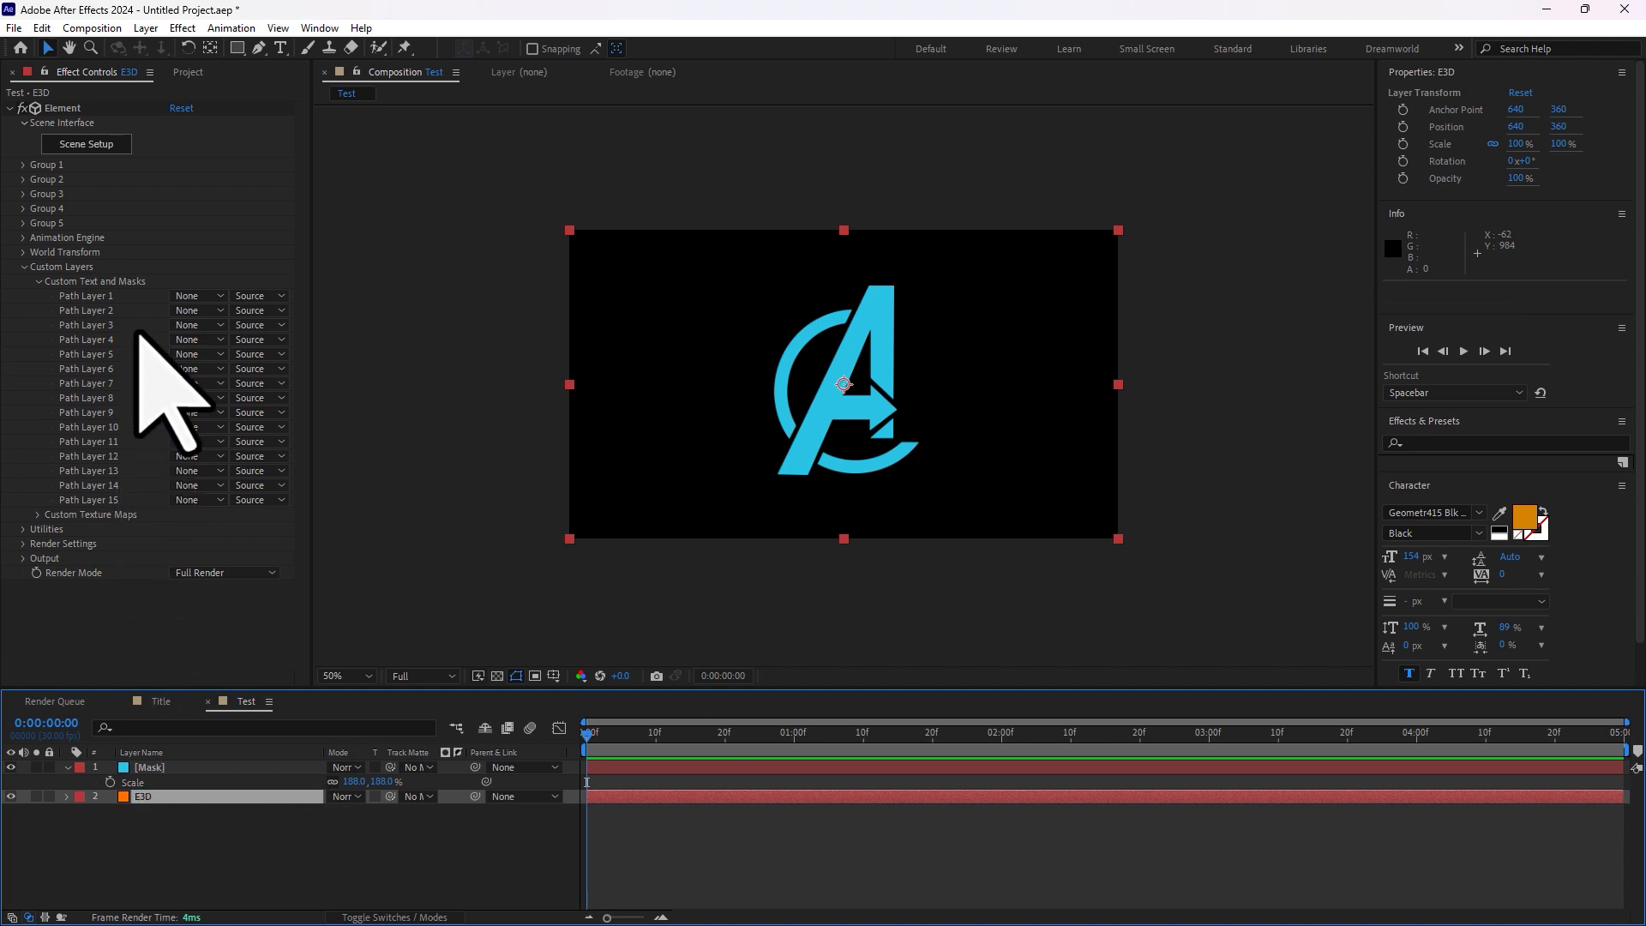
{"action": "left_click", "coordinate": [196, 295]}
{"action": "left_click", "coordinate": [219, 341]}
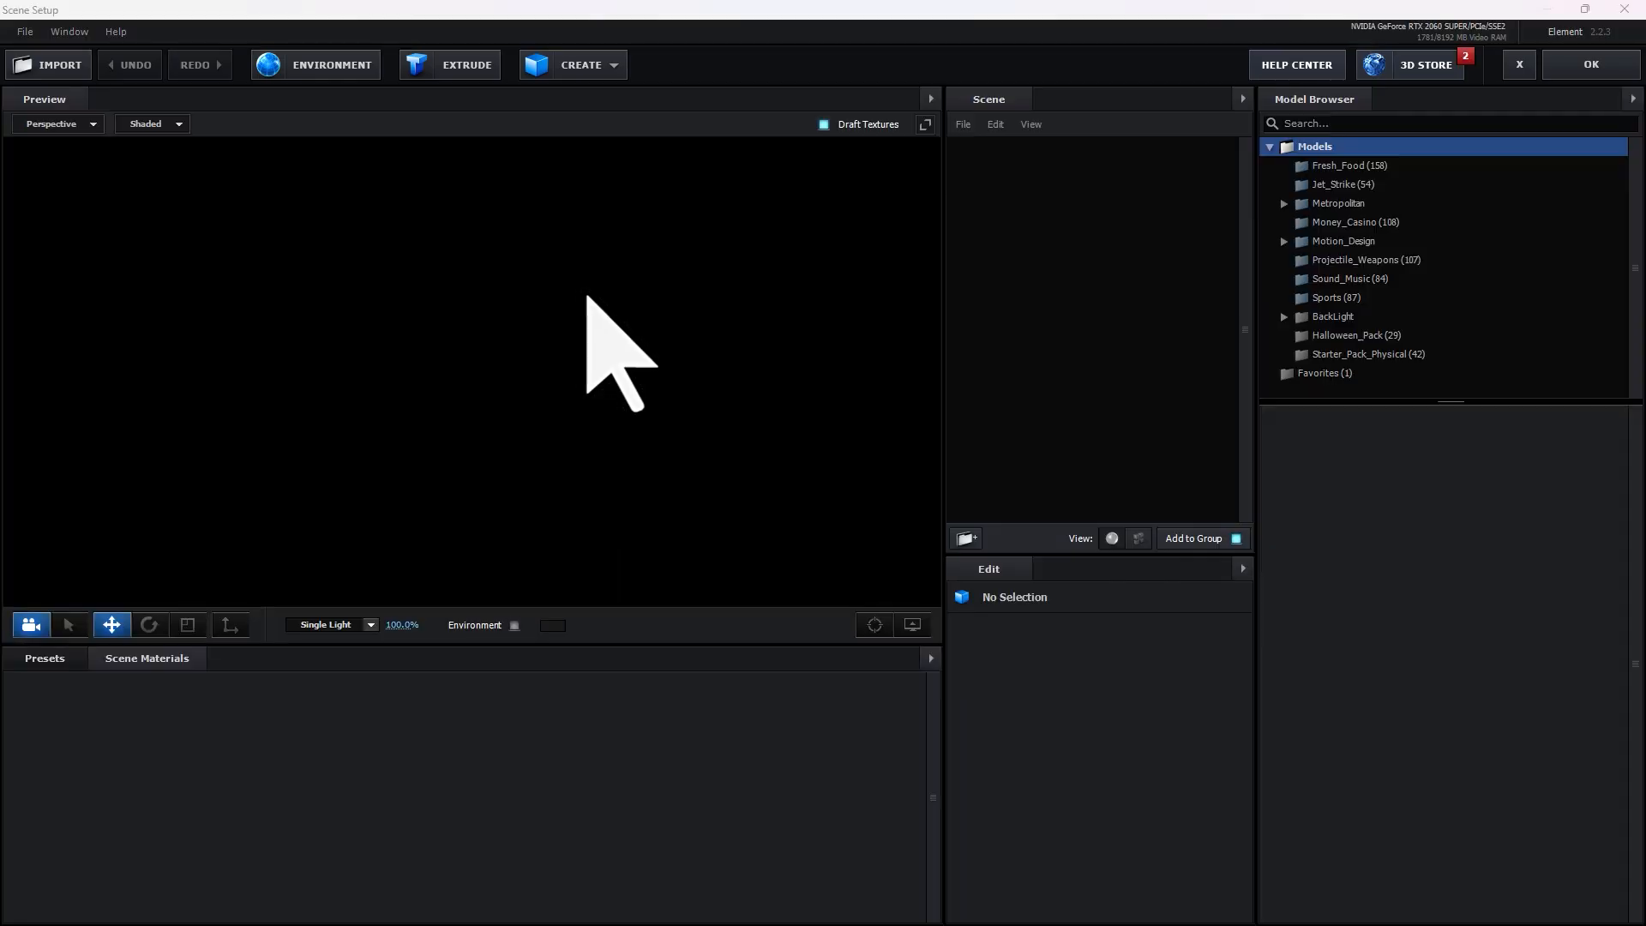
- Extrude the custom path in Element's Scene Setup with the Century preset from the Physical bevels and accept the scene
{"action": "left_click", "coordinate": [450, 64]}
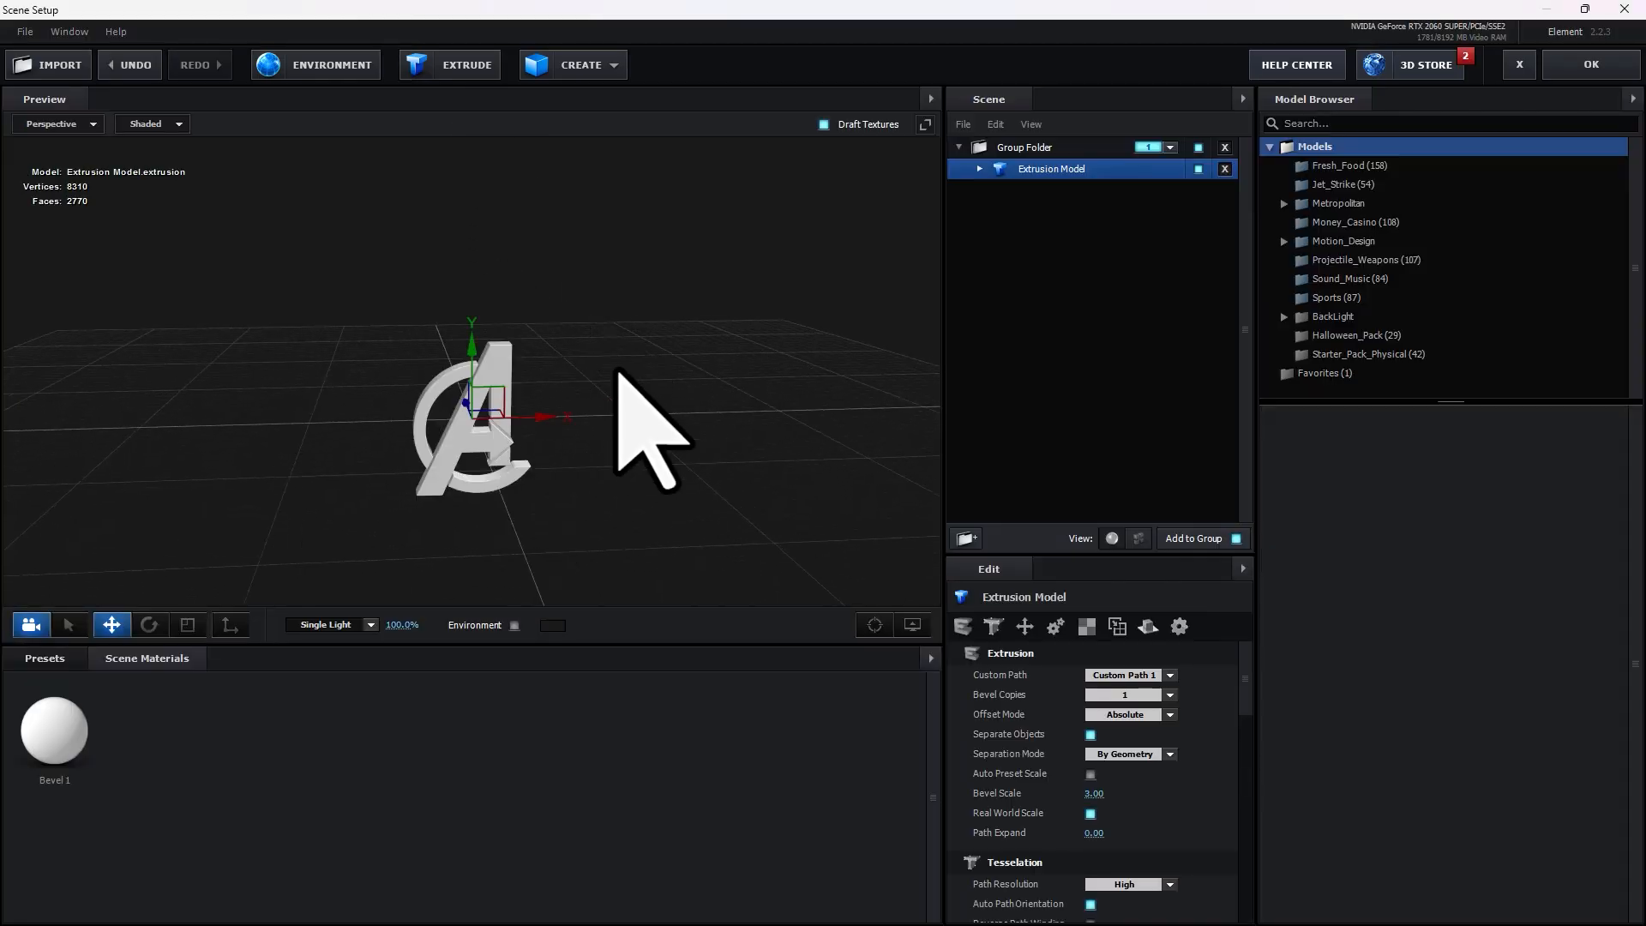
{"action": "left_click", "coordinate": [45, 657]}
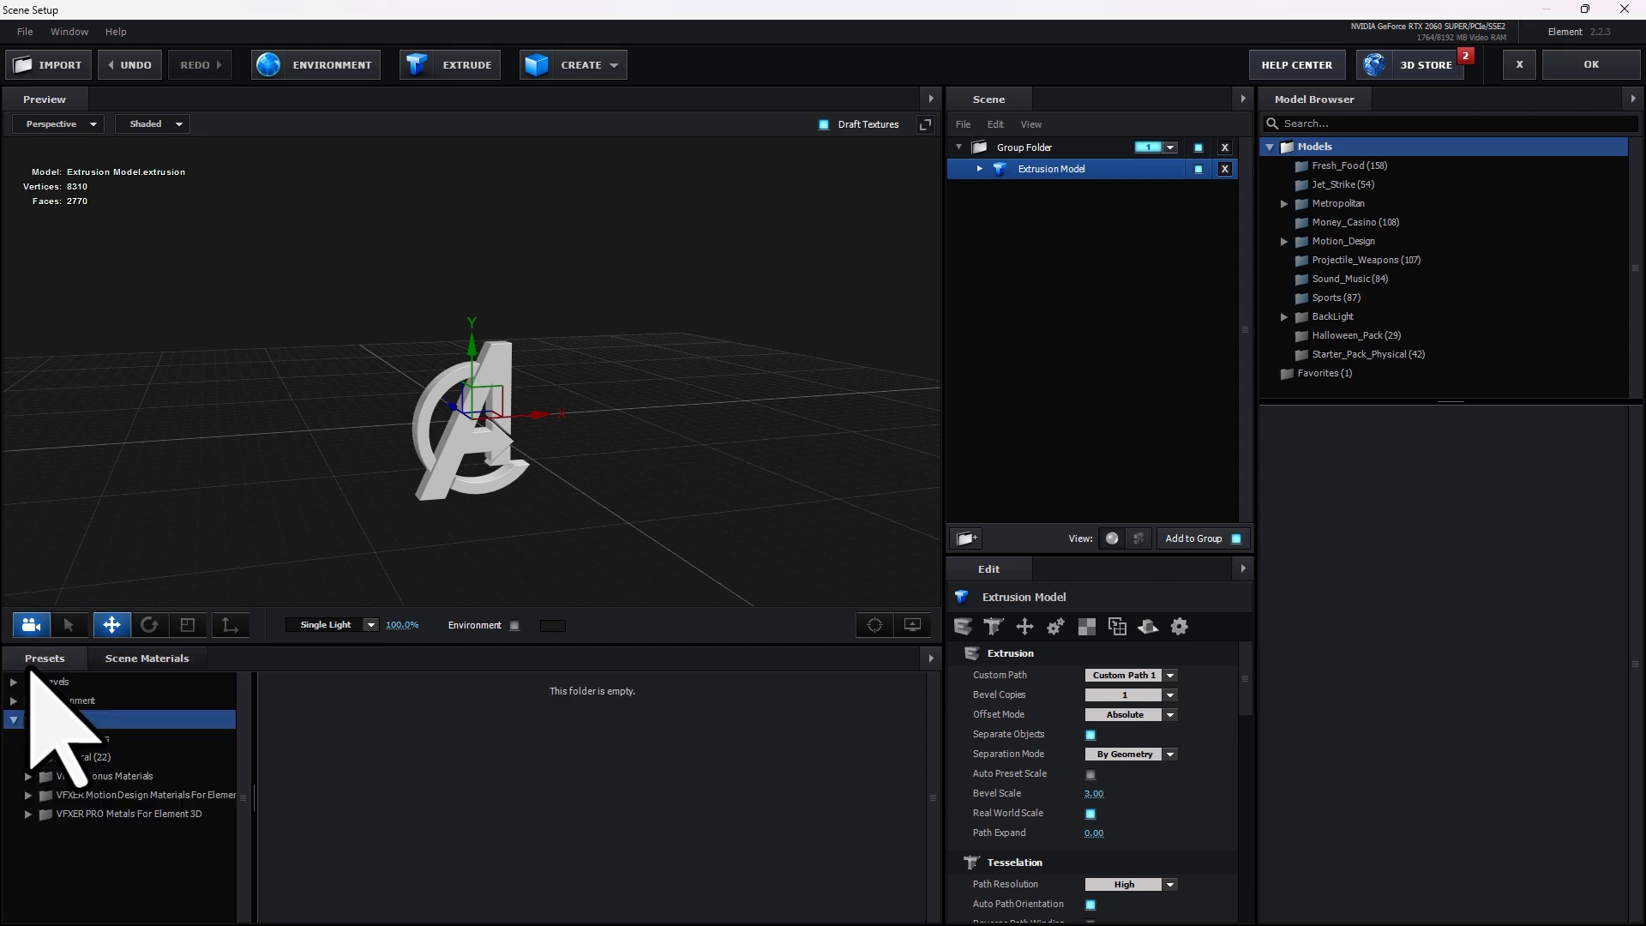
{"action": "double_click", "coordinate": [54, 681]}
{"action": "left_click", "coordinate": [86, 700]}
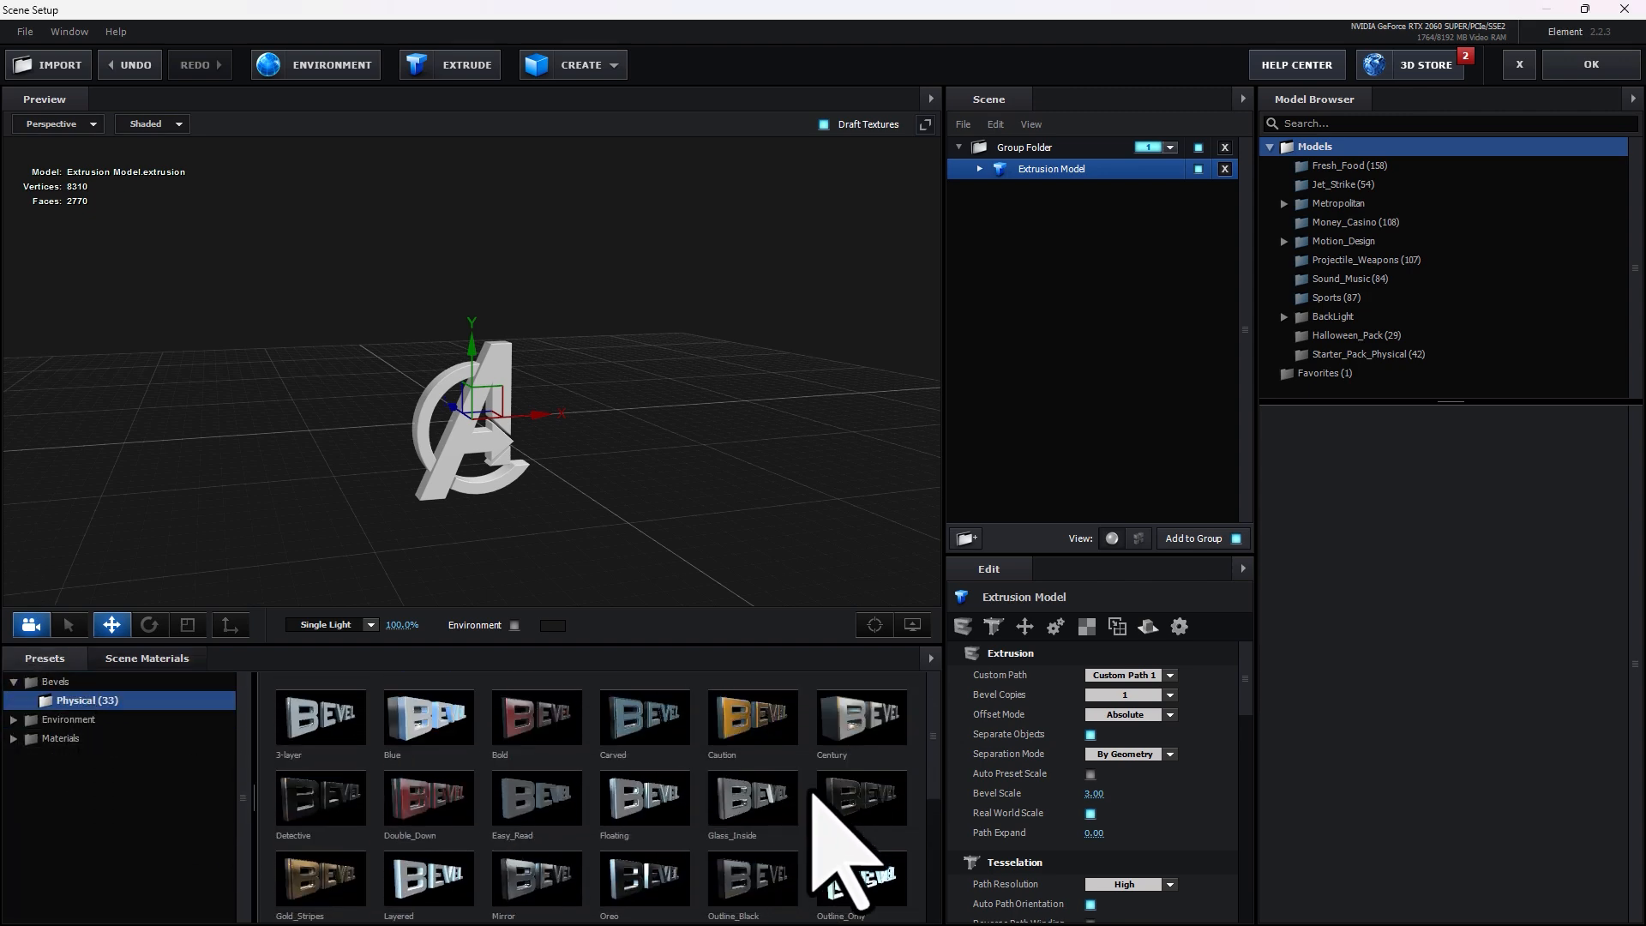
{"action": "double_click", "coordinate": [865, 726]}
{"action": "mouse_move", "coordinate": [672, 486]}
{"action": "left_mouse_down"}
{"action": "mouse_move", "coordinate": [600, 487]}
{"action": "mouse_move", "coordinate": [691, 487]}
{"action": "left_mouse_up"}
{"action": "left_click", "coordinate": [1591, 65]}
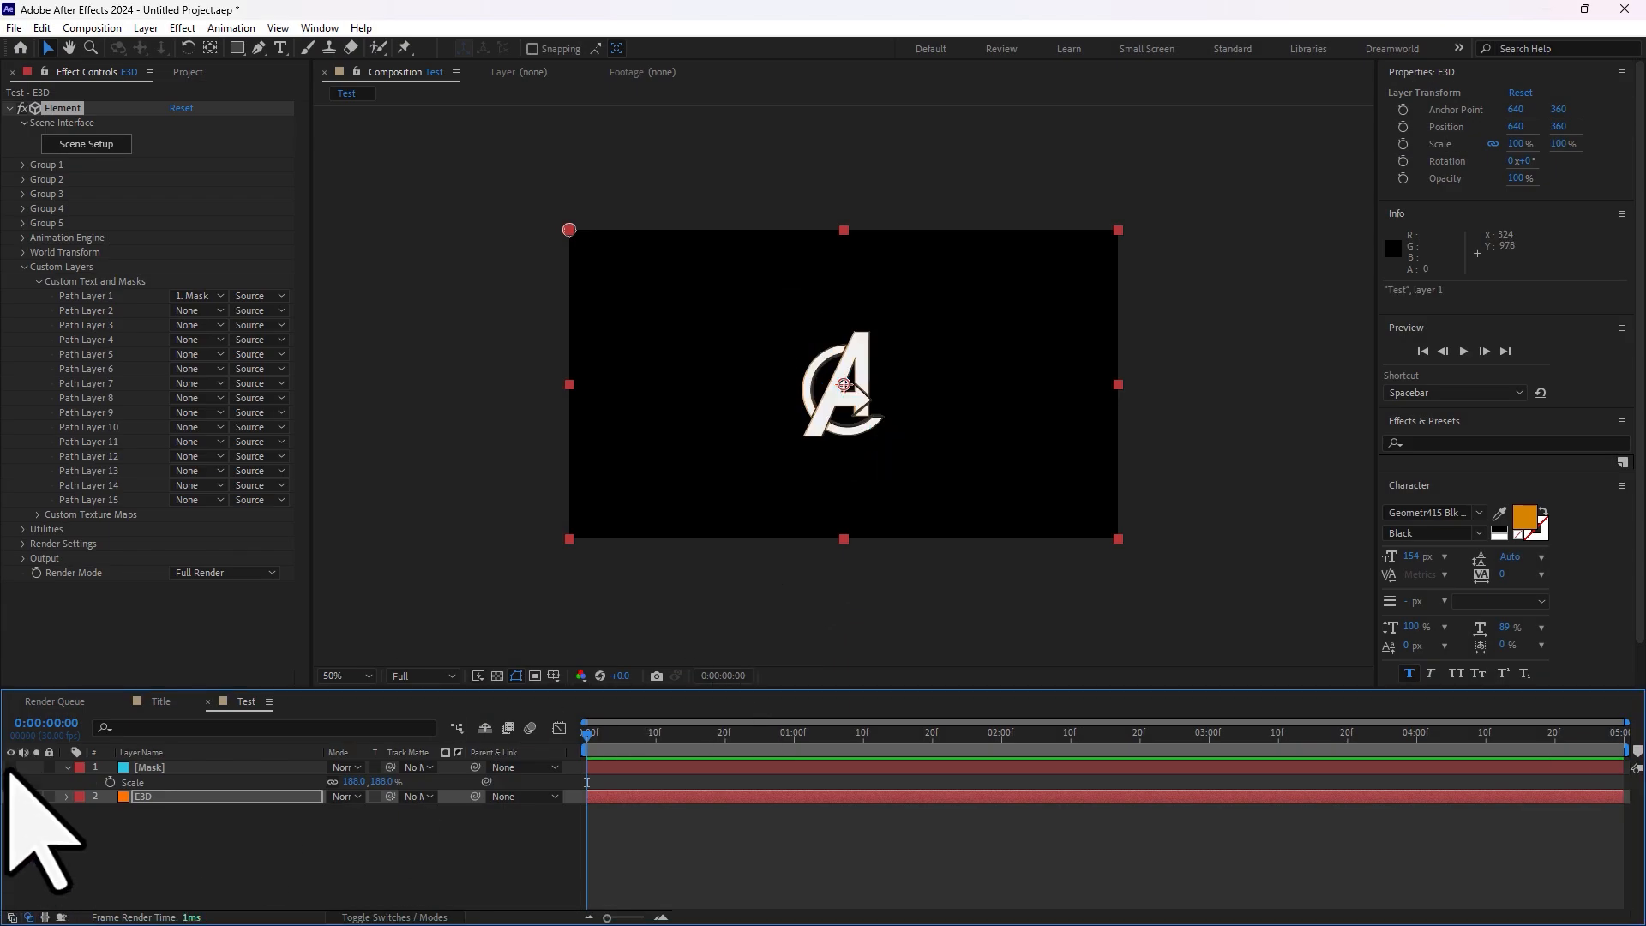
- Add a new camera to the Test composition with the default camera settings
{"action": "right_click", "coordinate": [356, 849]}
{"action": "mouse_move", "coordinate": [449, 635]}
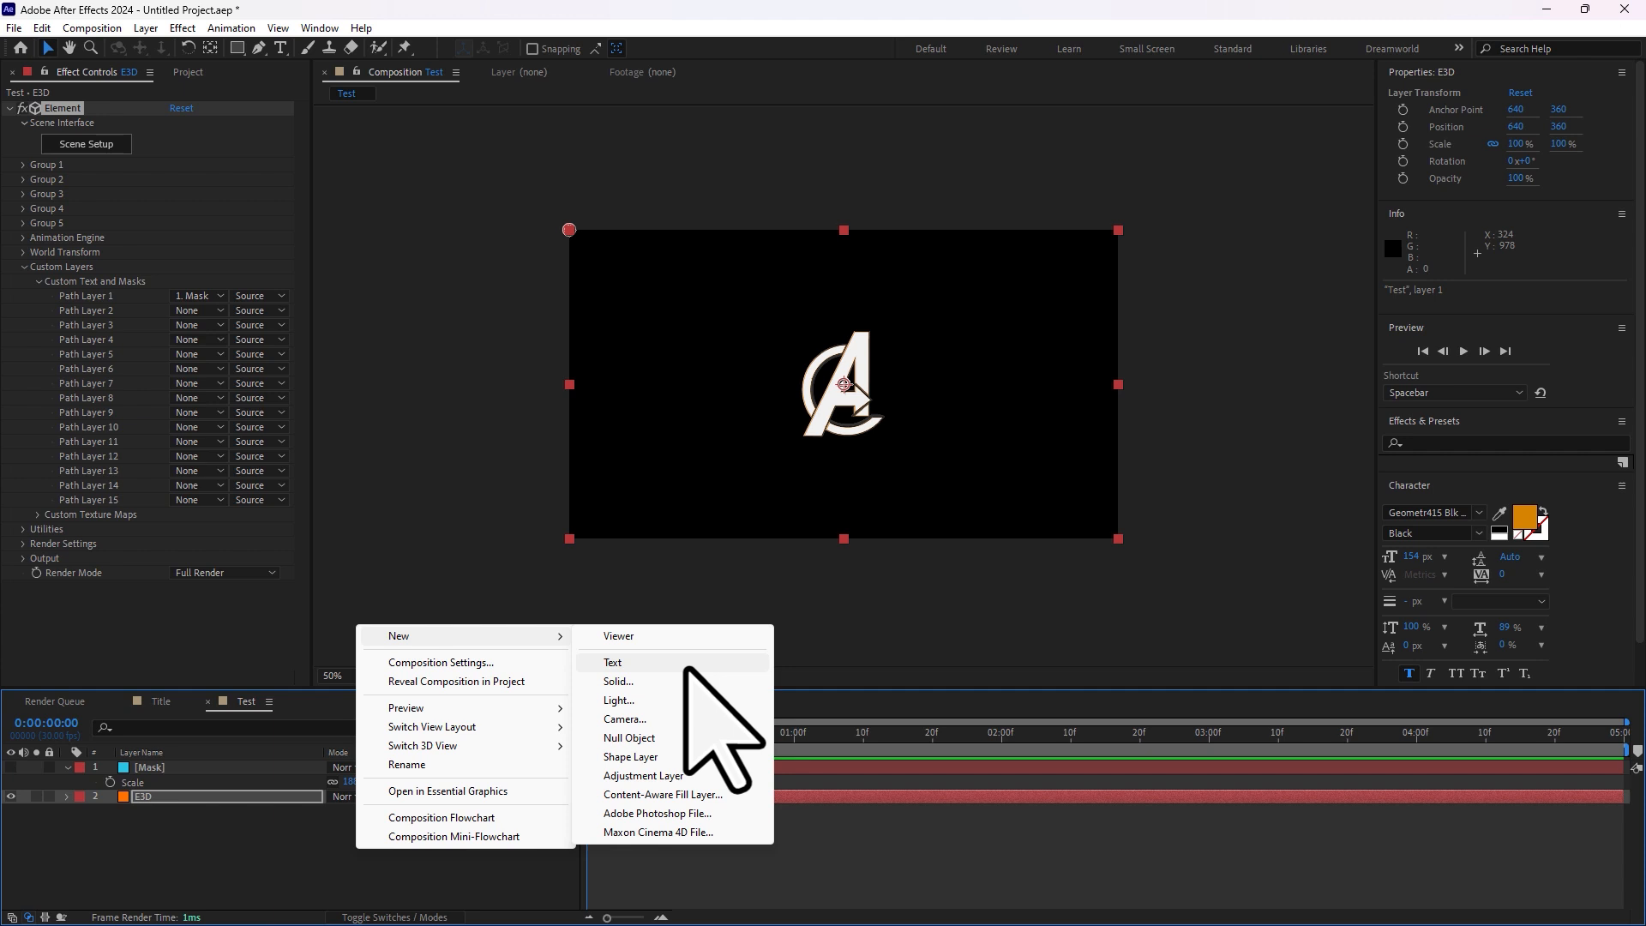
{"action": "left_click", "coordinate": [694, 727]}
{"action": "left_click", "coordinate": [1154, 670]}
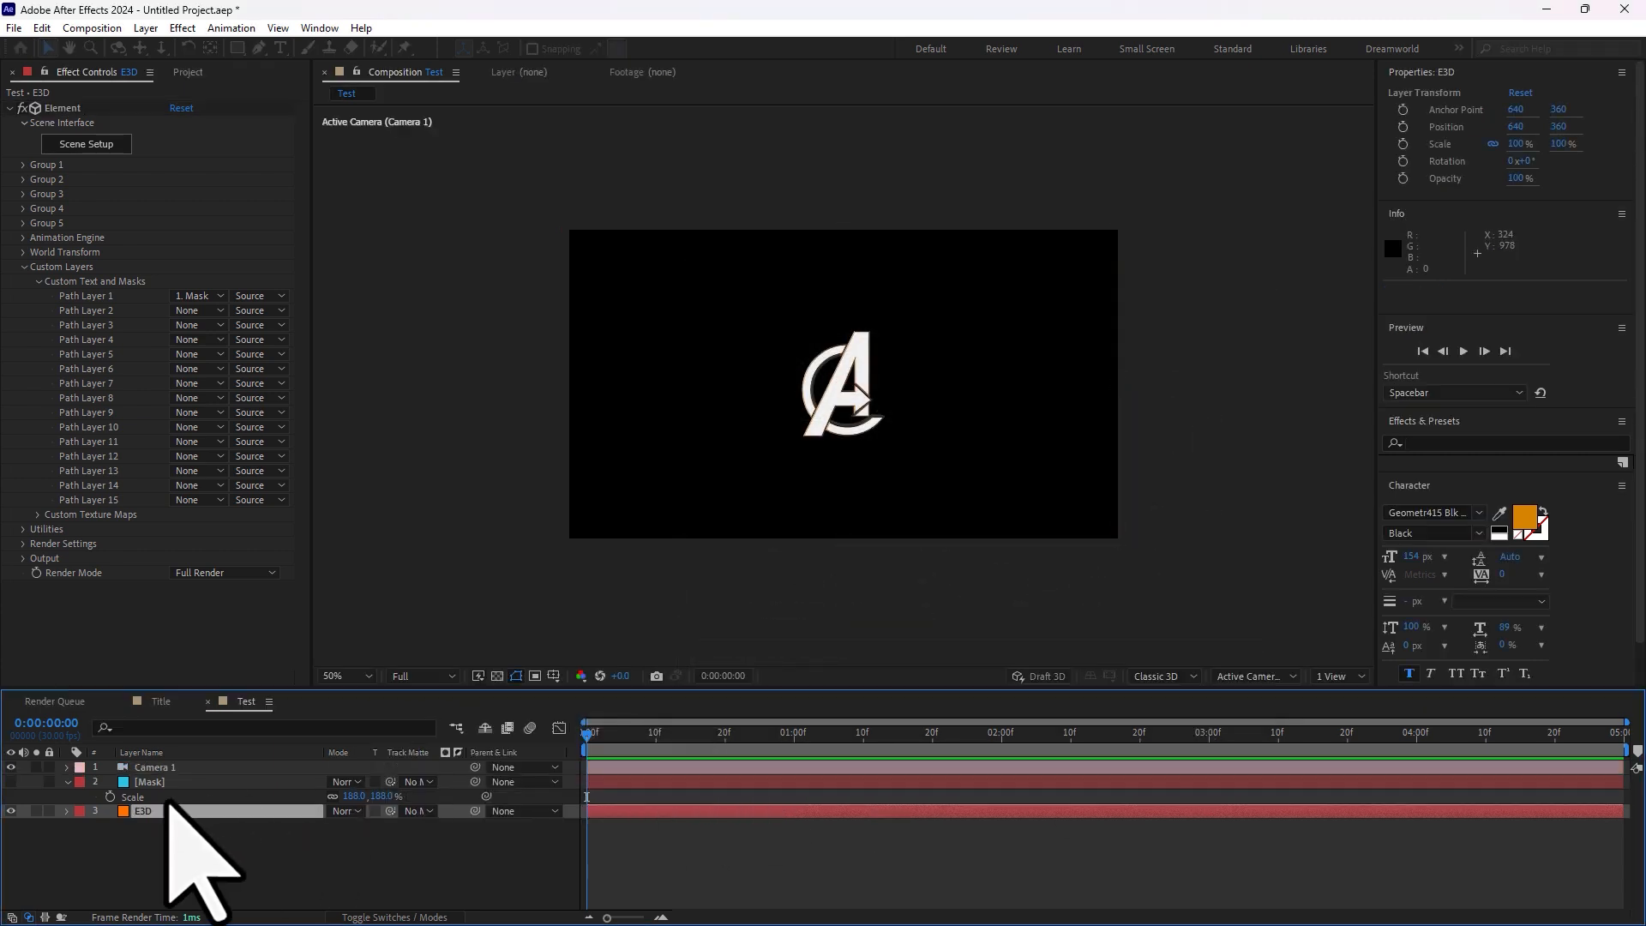
- Set the Group 1 Particle Size of the E3D layer to 19.30 and orbit the camera slightly around the emblem
{"action": "left_click", "coordinate": [159, 810]}
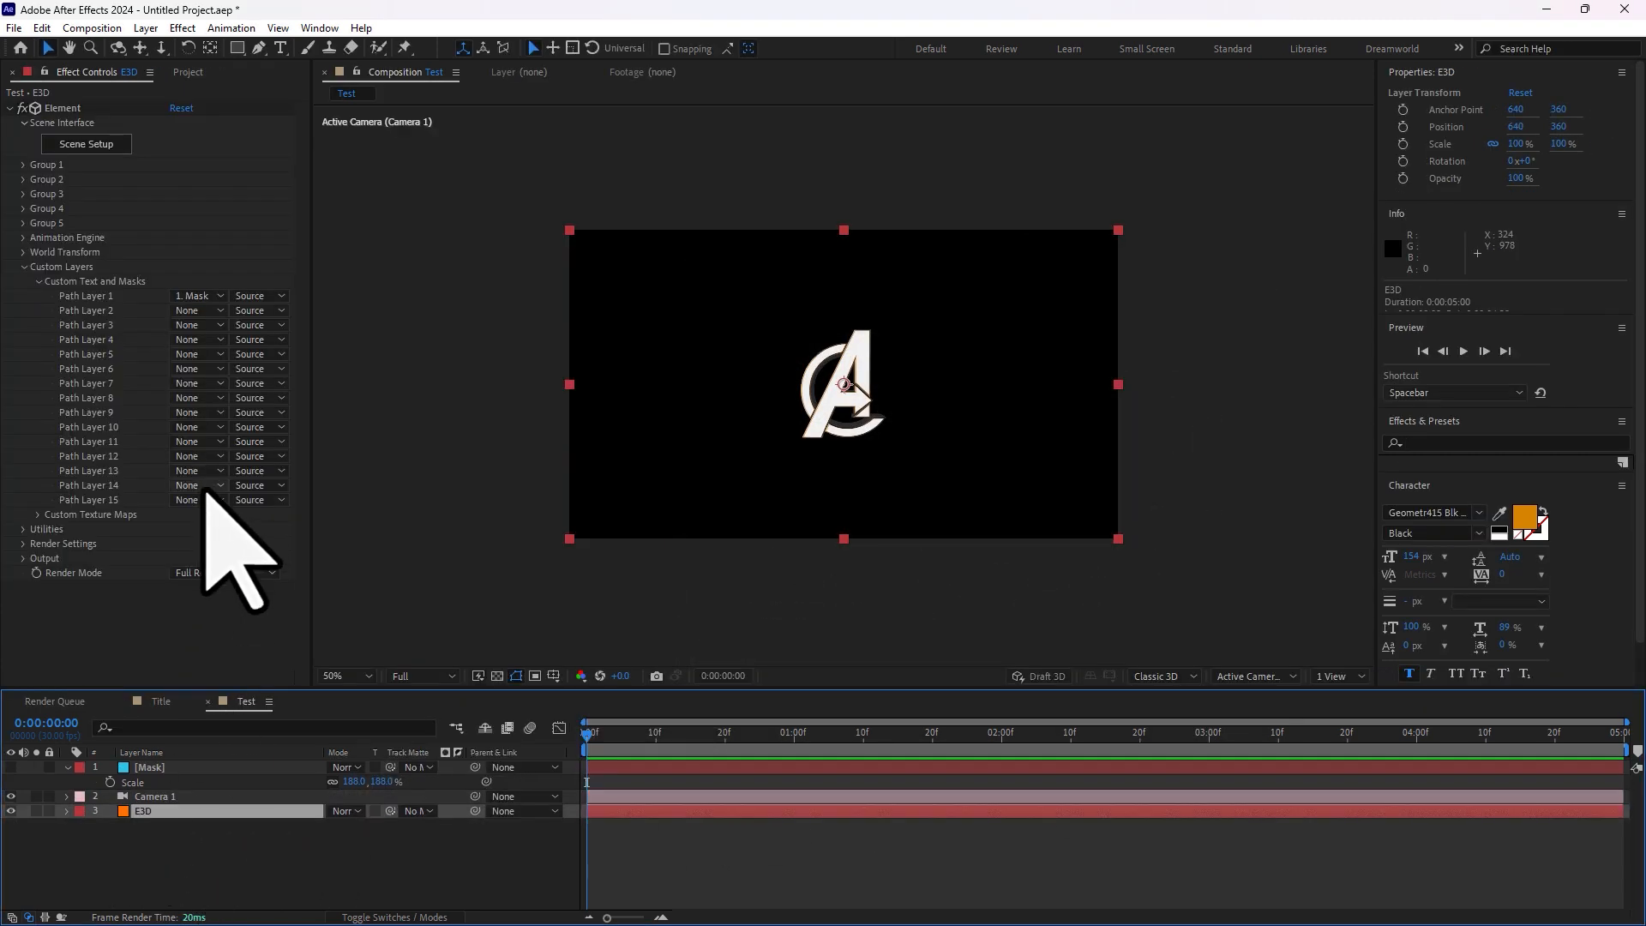
{"action": "left_click", "coordinate": [24, 166]}
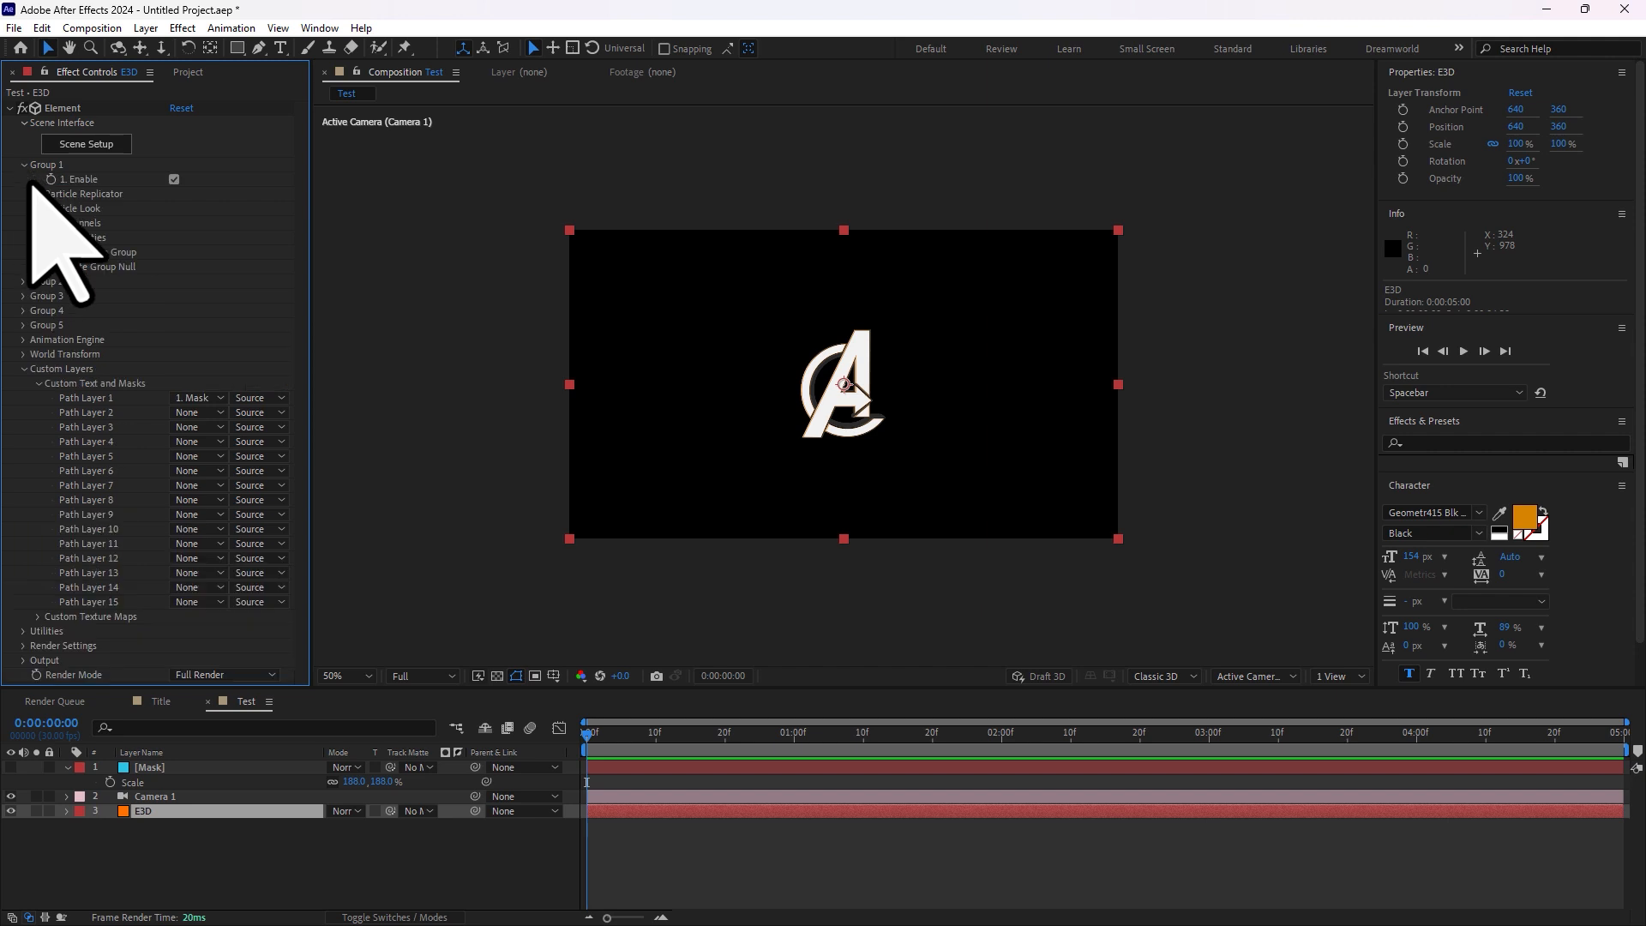
{"action": "left_click", "coordinate": [38, 209]}
{"action": "left_click_drag", "start_coordinate": [182, 222], "coordinate": [273, 233]}
{"action": "left_click", "coordinate": [118, 48]}
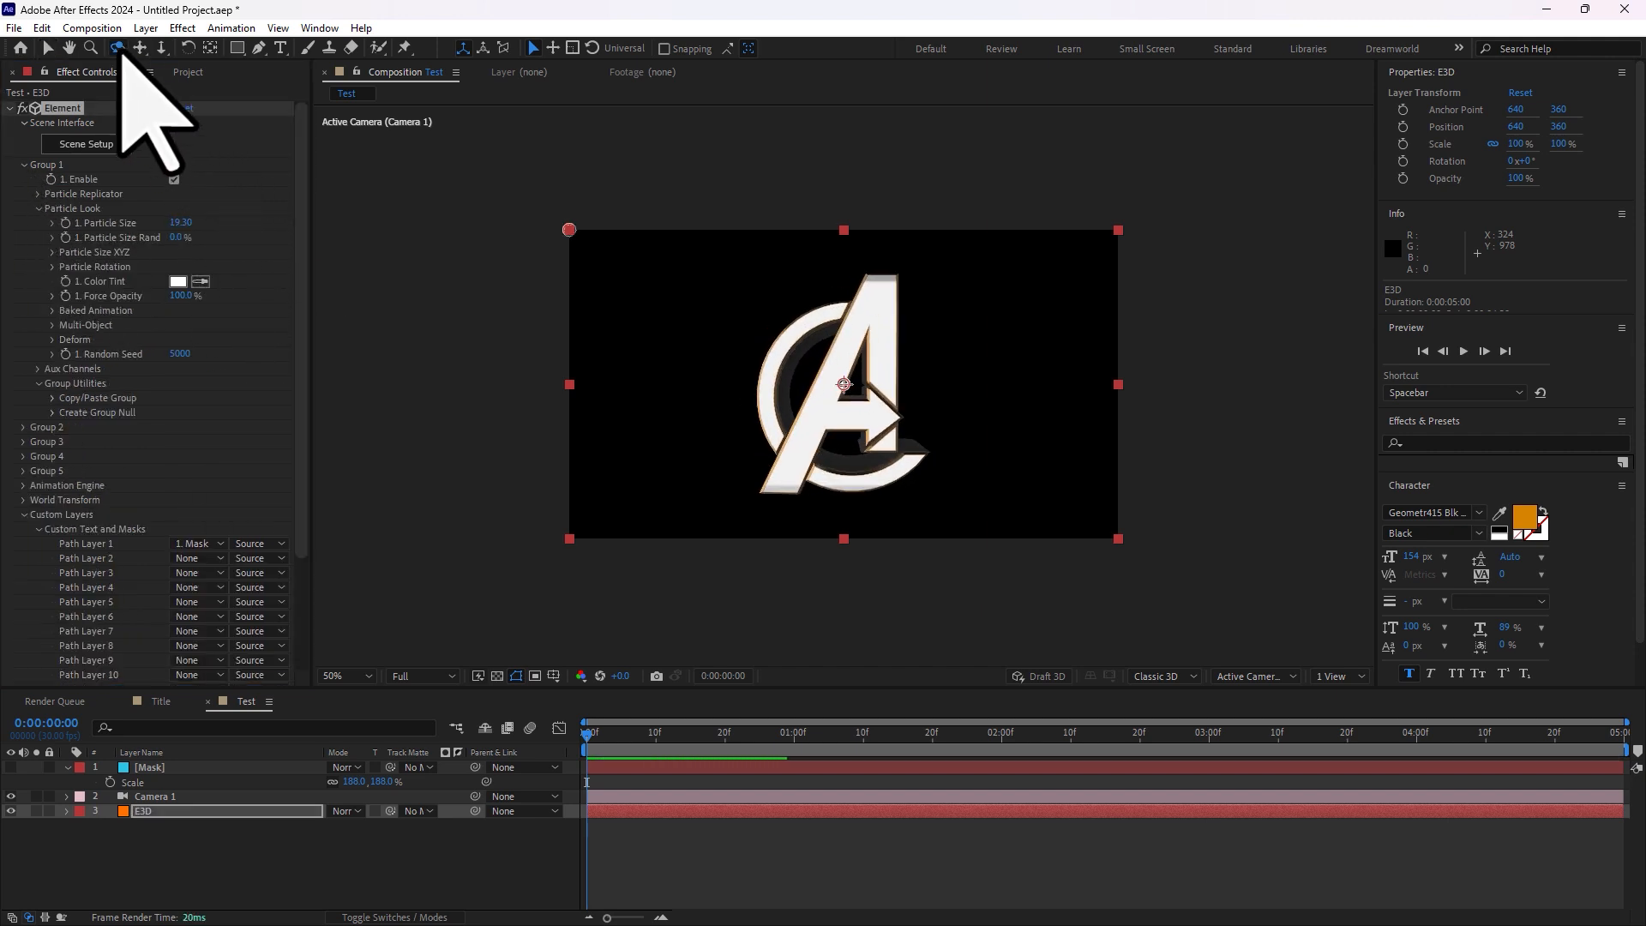
{"action": "mouse_move", "coordinate": [792, 339]}
{"action": "left_mouse_down"}
{"action": "mouse_move", "coordinate": [997, 366]}
{"action": "mouse_move", "coordinate": [758, 426]}
{"action": "mouse_move", "coordinate": [702, 352]}
{"action": "mouse_move", "coordinate": [805, 356]}
{"action": "left_mouse_up"}
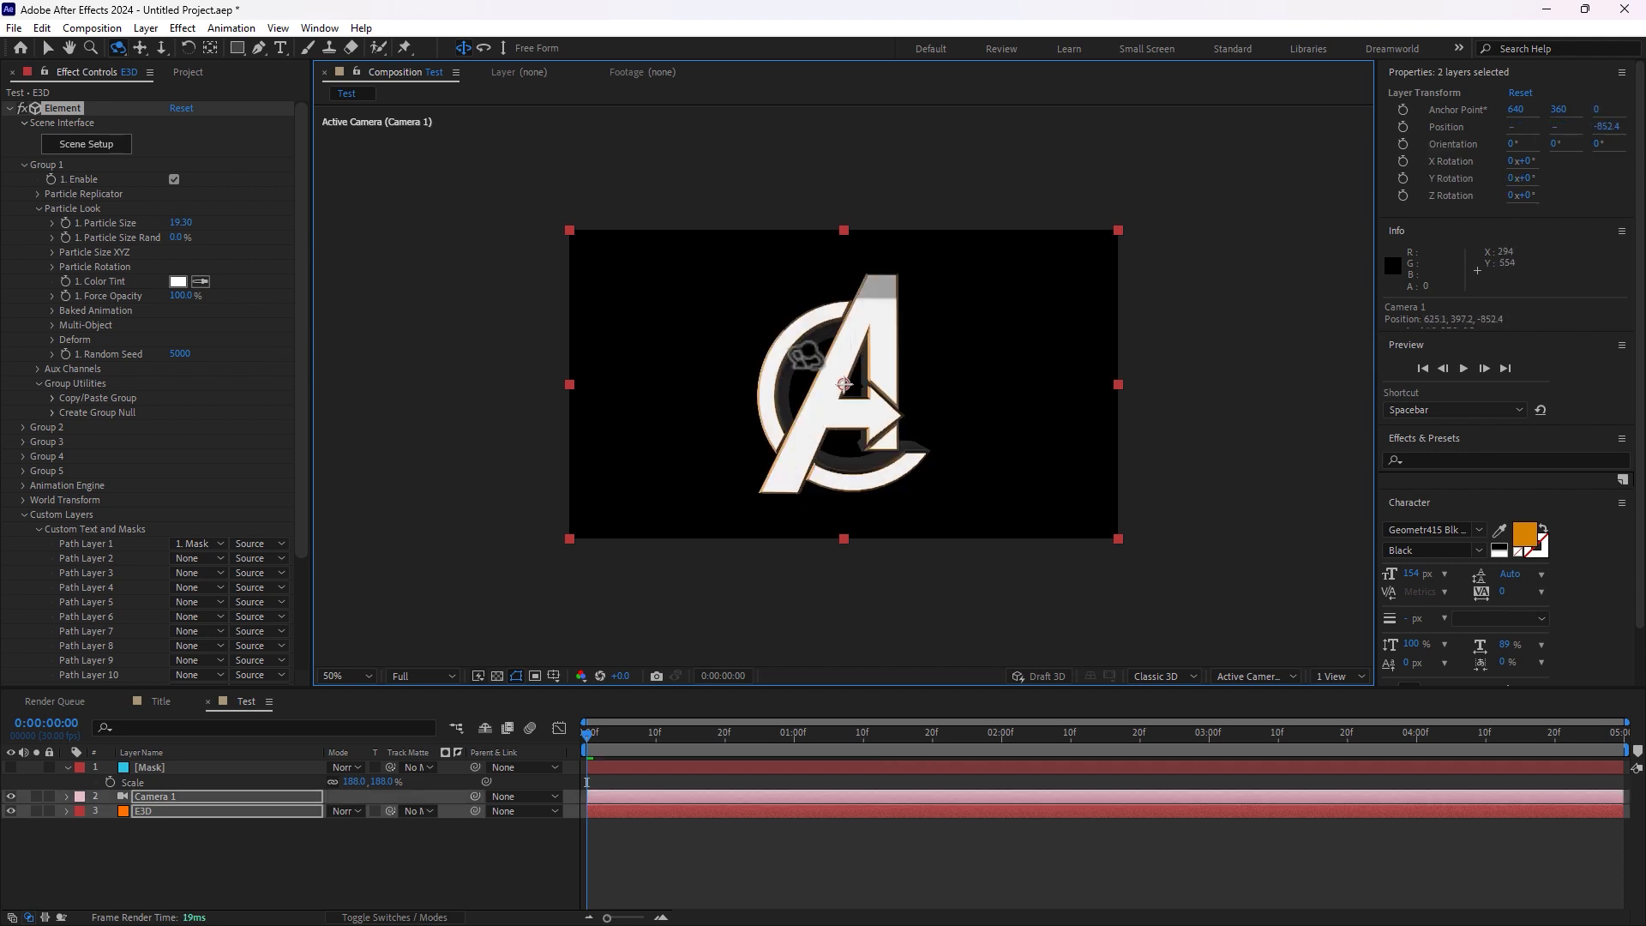
- Add a two-node 24mm camera named Camera 1 to the Title composition
{"action": "left_click", "coordinate": [162, 701]}
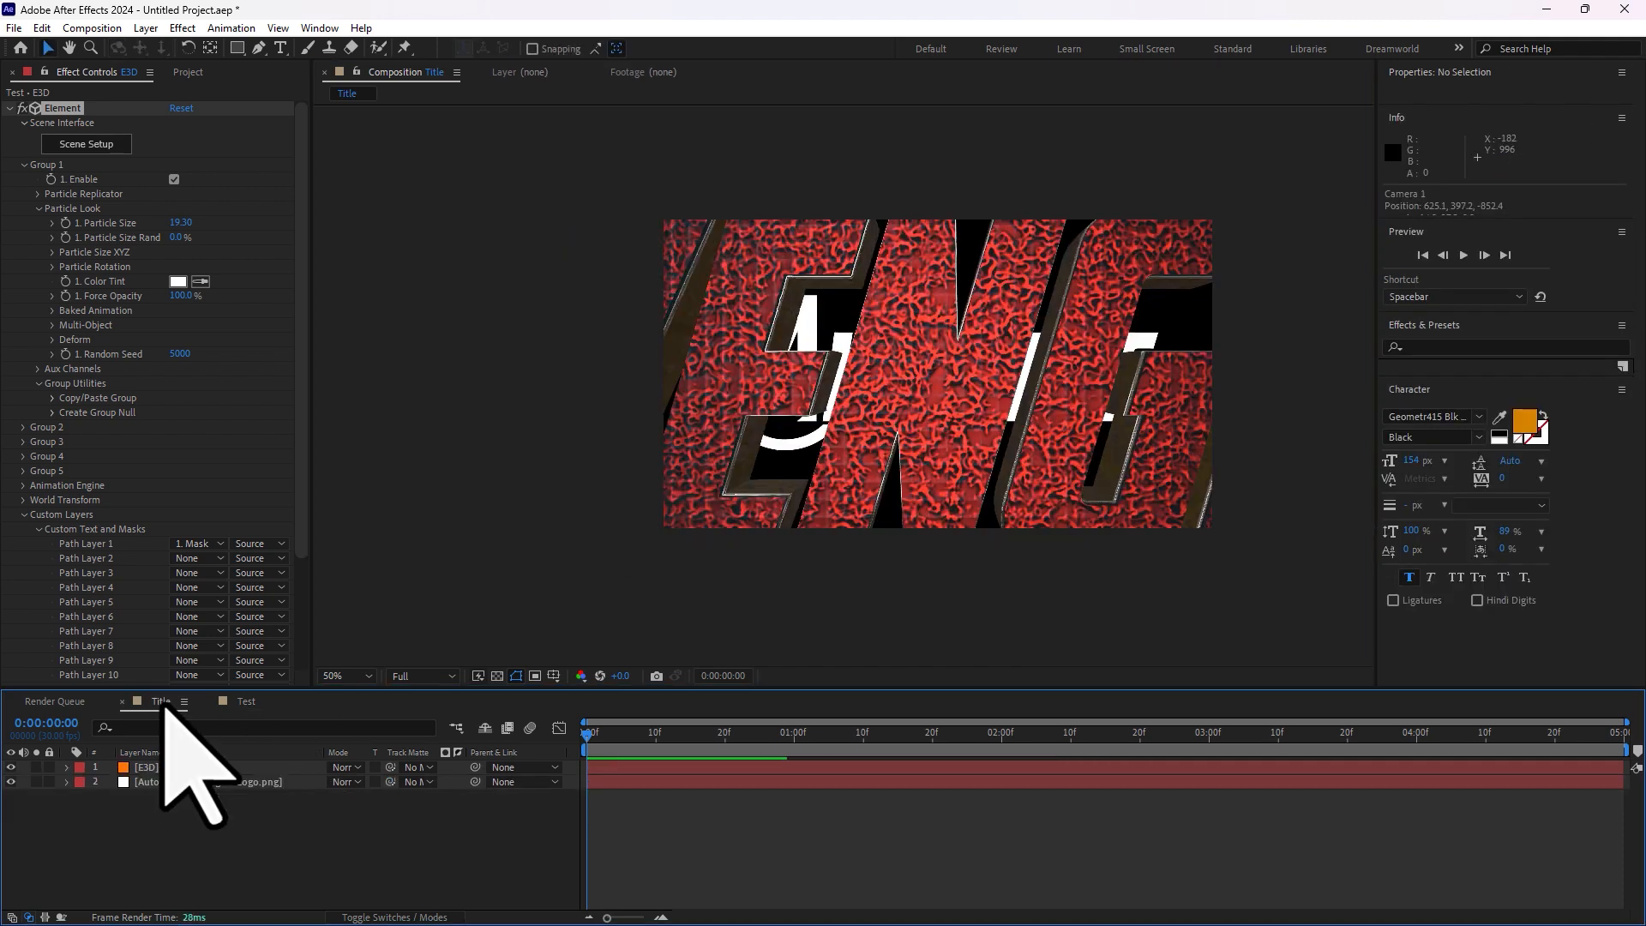
{"action": "right_click", "coordinate": [270, 827]}
{"action": "mouse_move", "coordinate": [375, 613]}
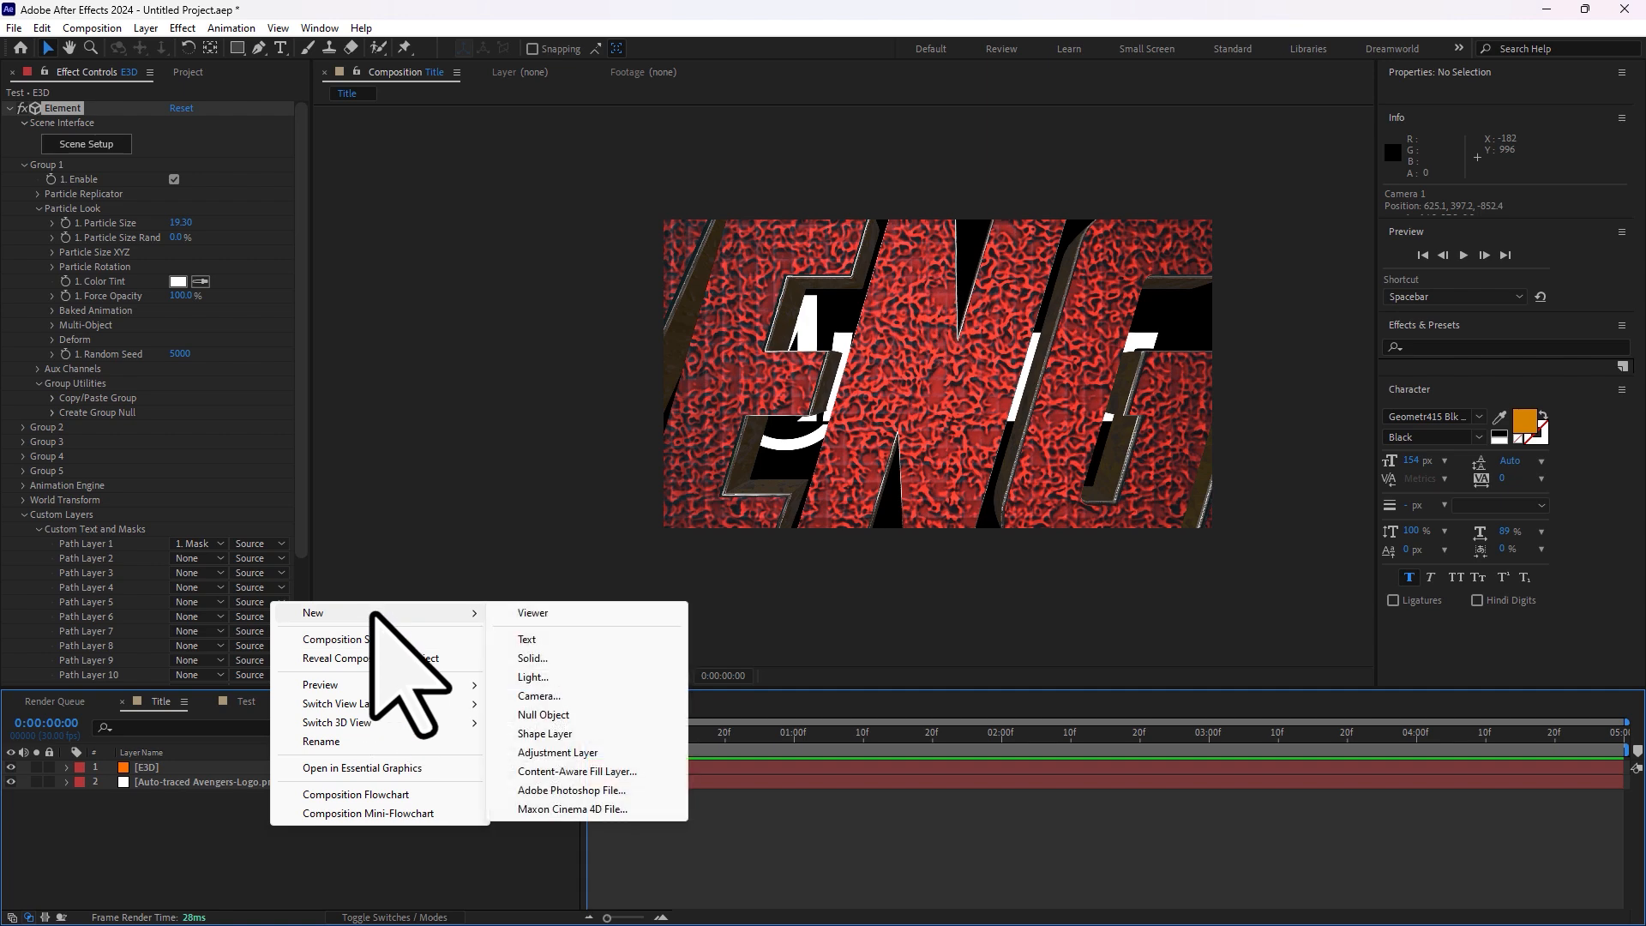
{"action": "left_click", "coordinate": [549, 695]}
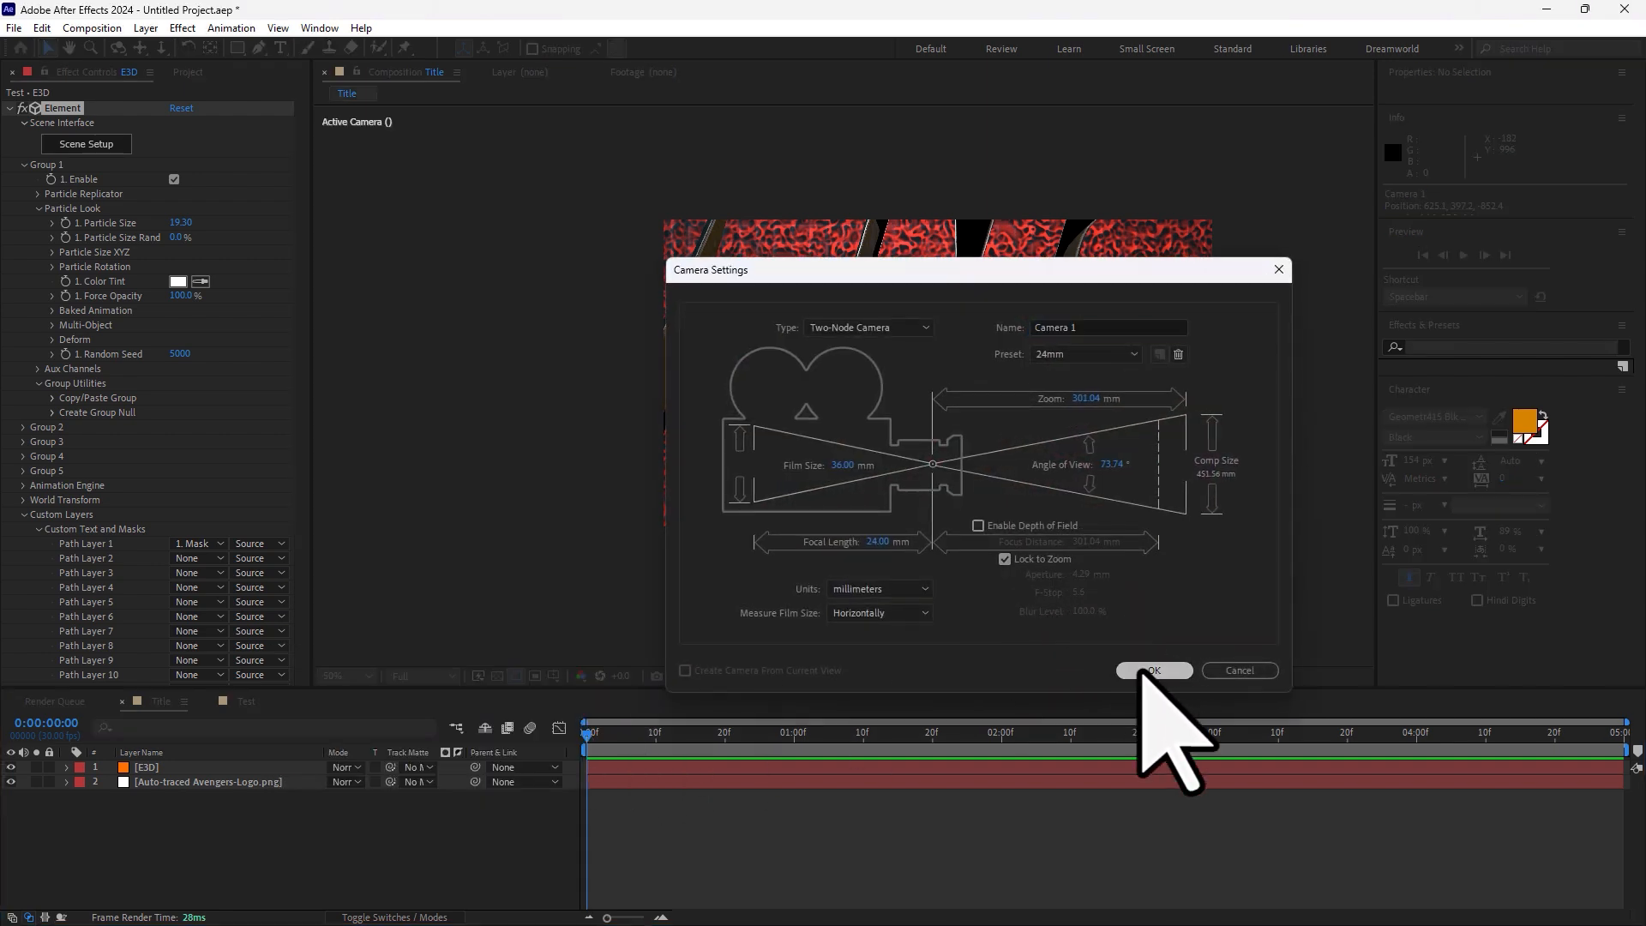
{"action": "left_click", "coordinate": [1143, 672]}
- Hide the Auto-traced Avengers-Logo.png layer in the Title composition
{"action": "left_click", "coordinate": [163, 781]}
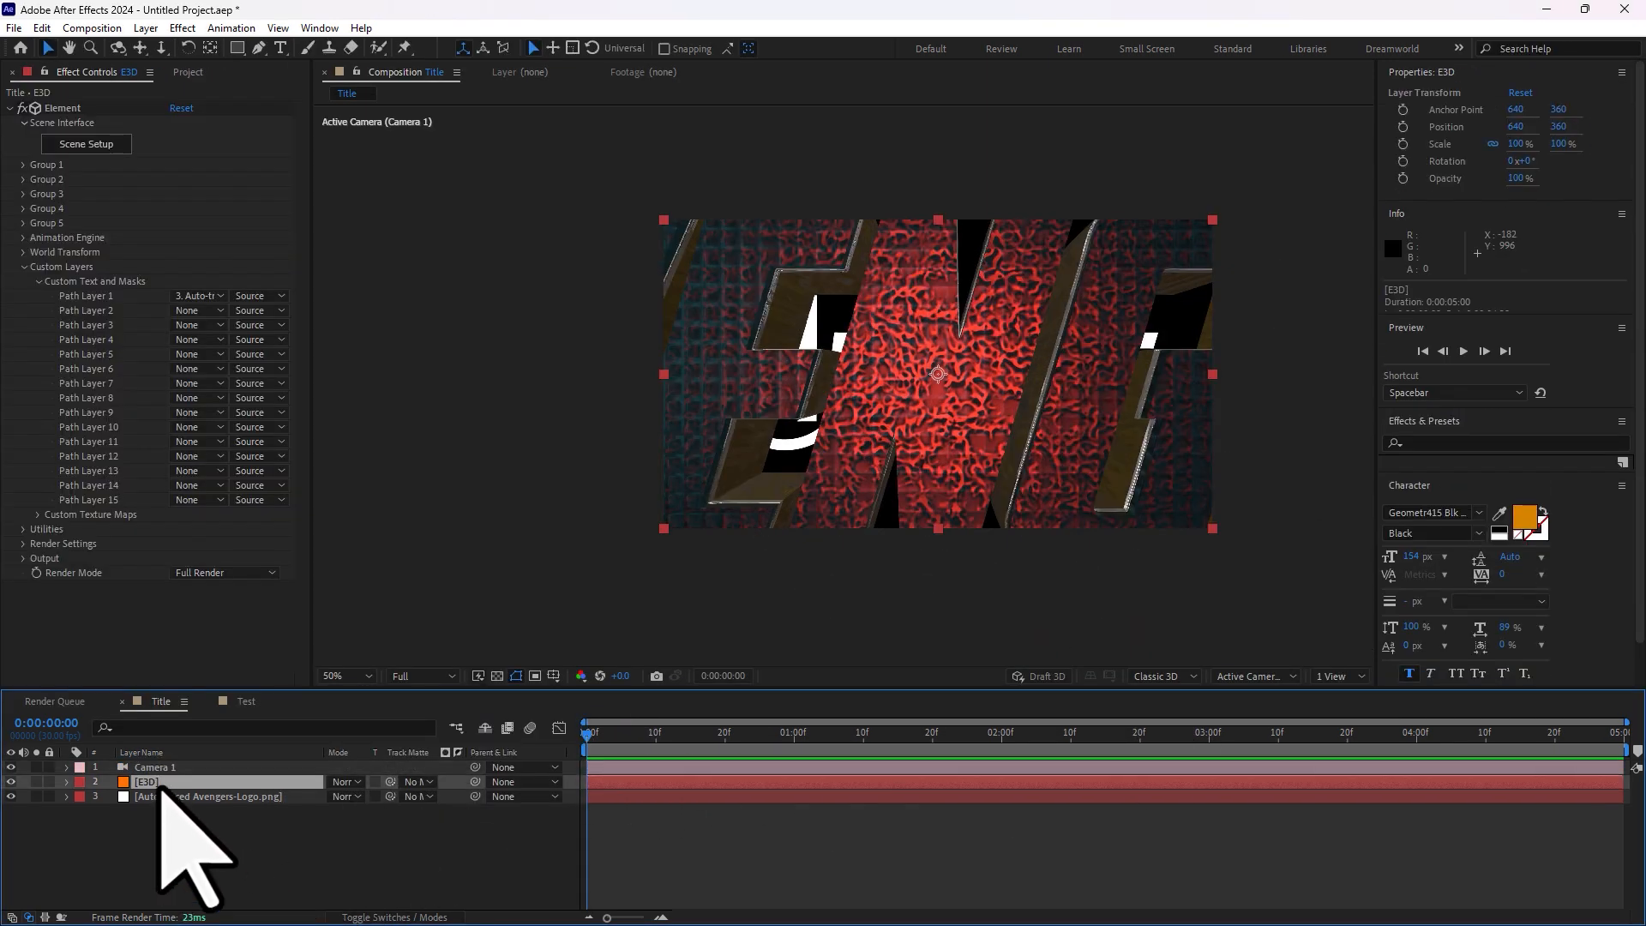
{"action": "left_click", "coordinate": [163, 797]}
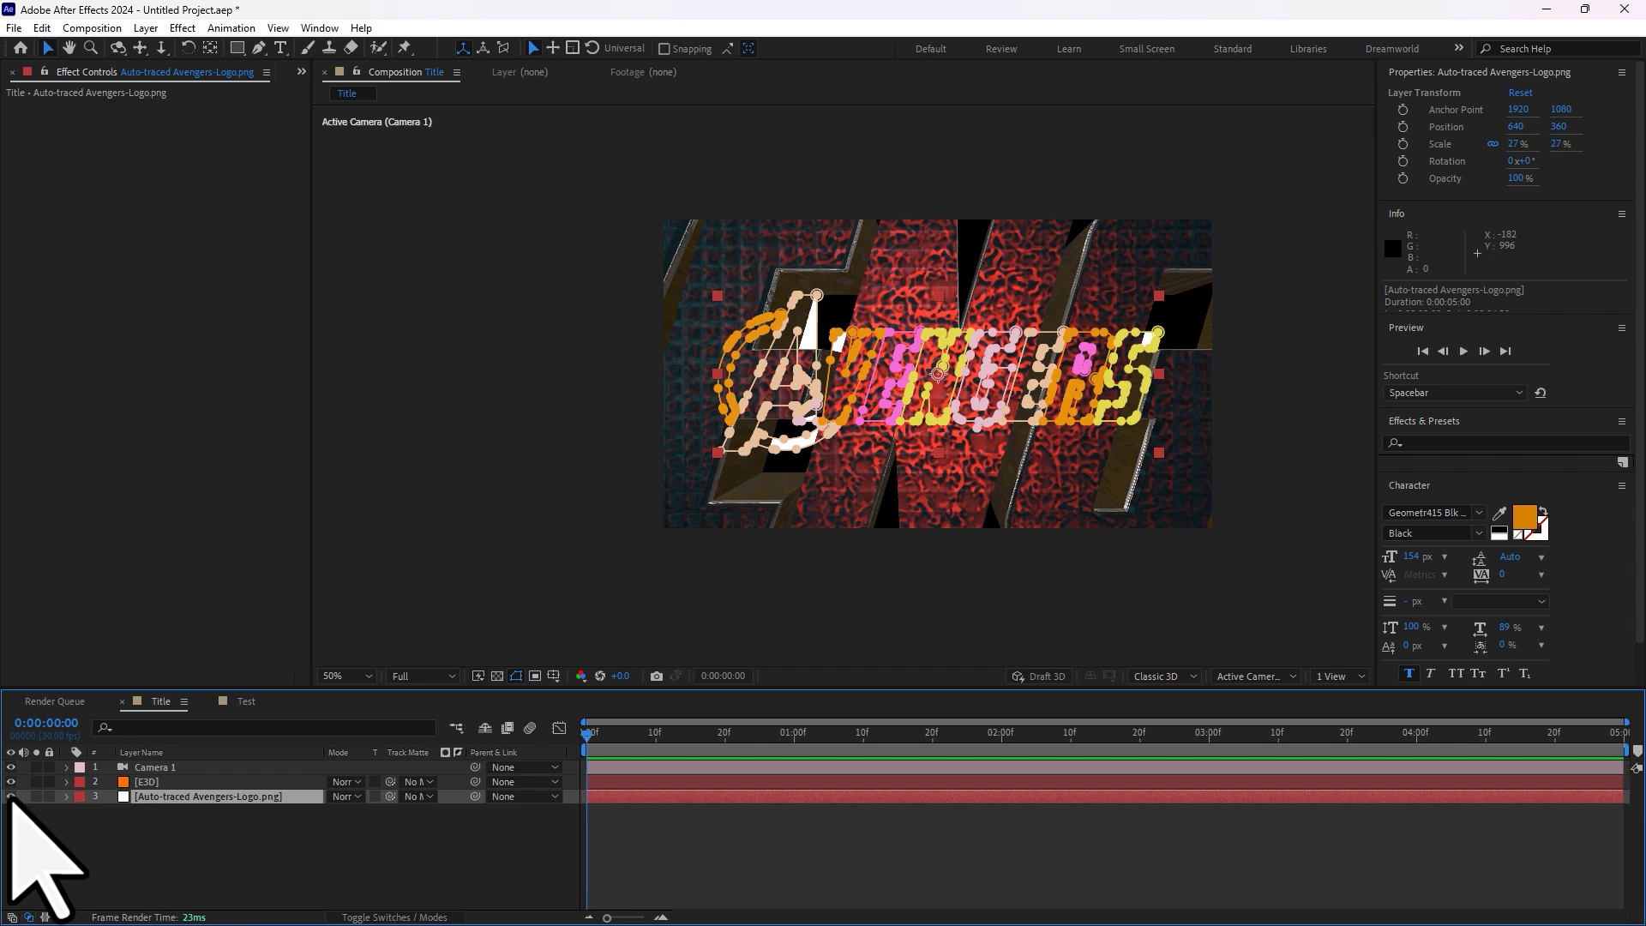
{"action": "left_click", "coordinate": [10, 797]}
- Set the Group 1 Particle Size of the Title composition's E3D layer to 2.80
{"action": "left_click", "coordinate": [176, 781]}
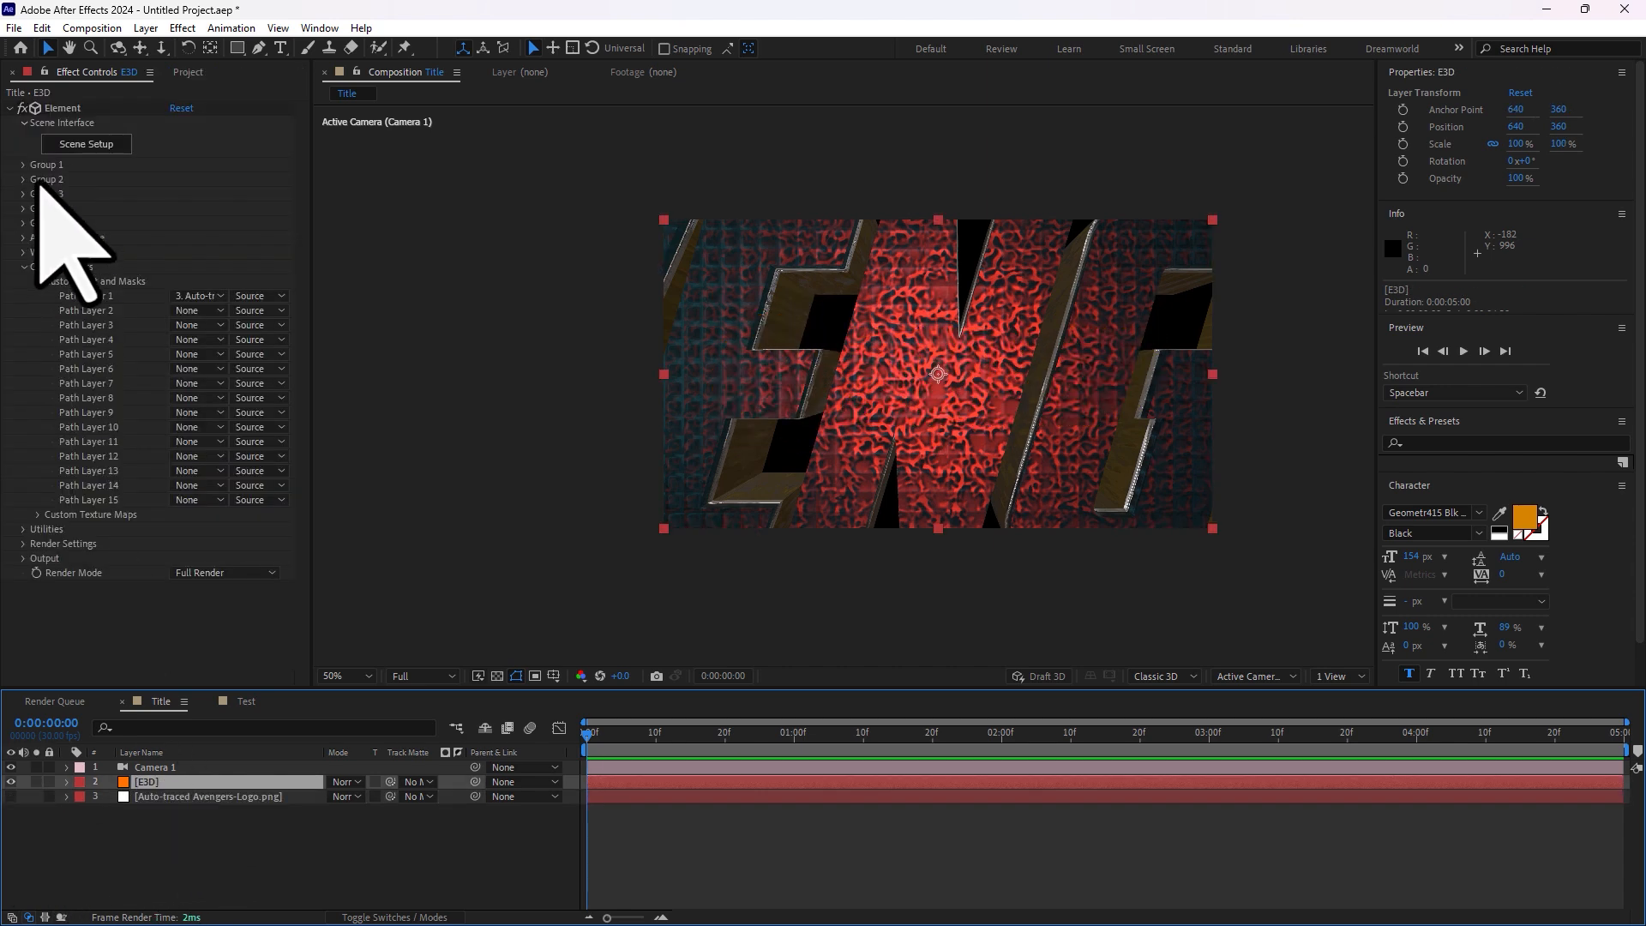
{"action": "left_click", "coordinate": [24, 164]}
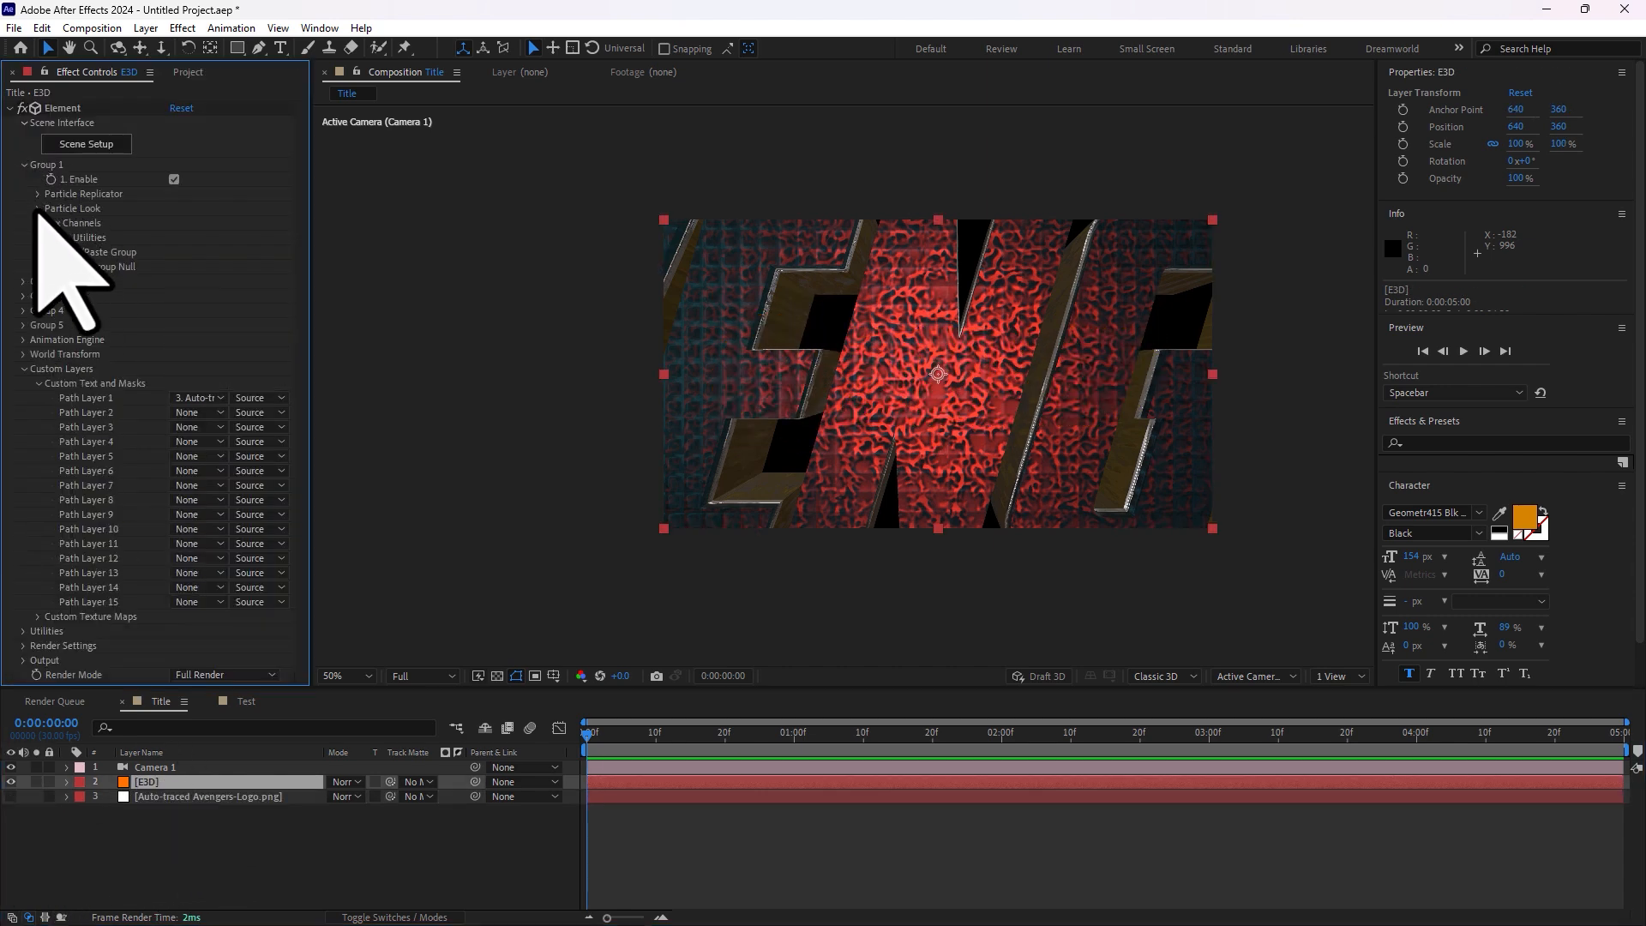
{"action": "left_click", "coordinate": [38, 209]}
{"action": "left_click_drag", "start_coordinate": [177, 222], "coordinate": [134, 229]}
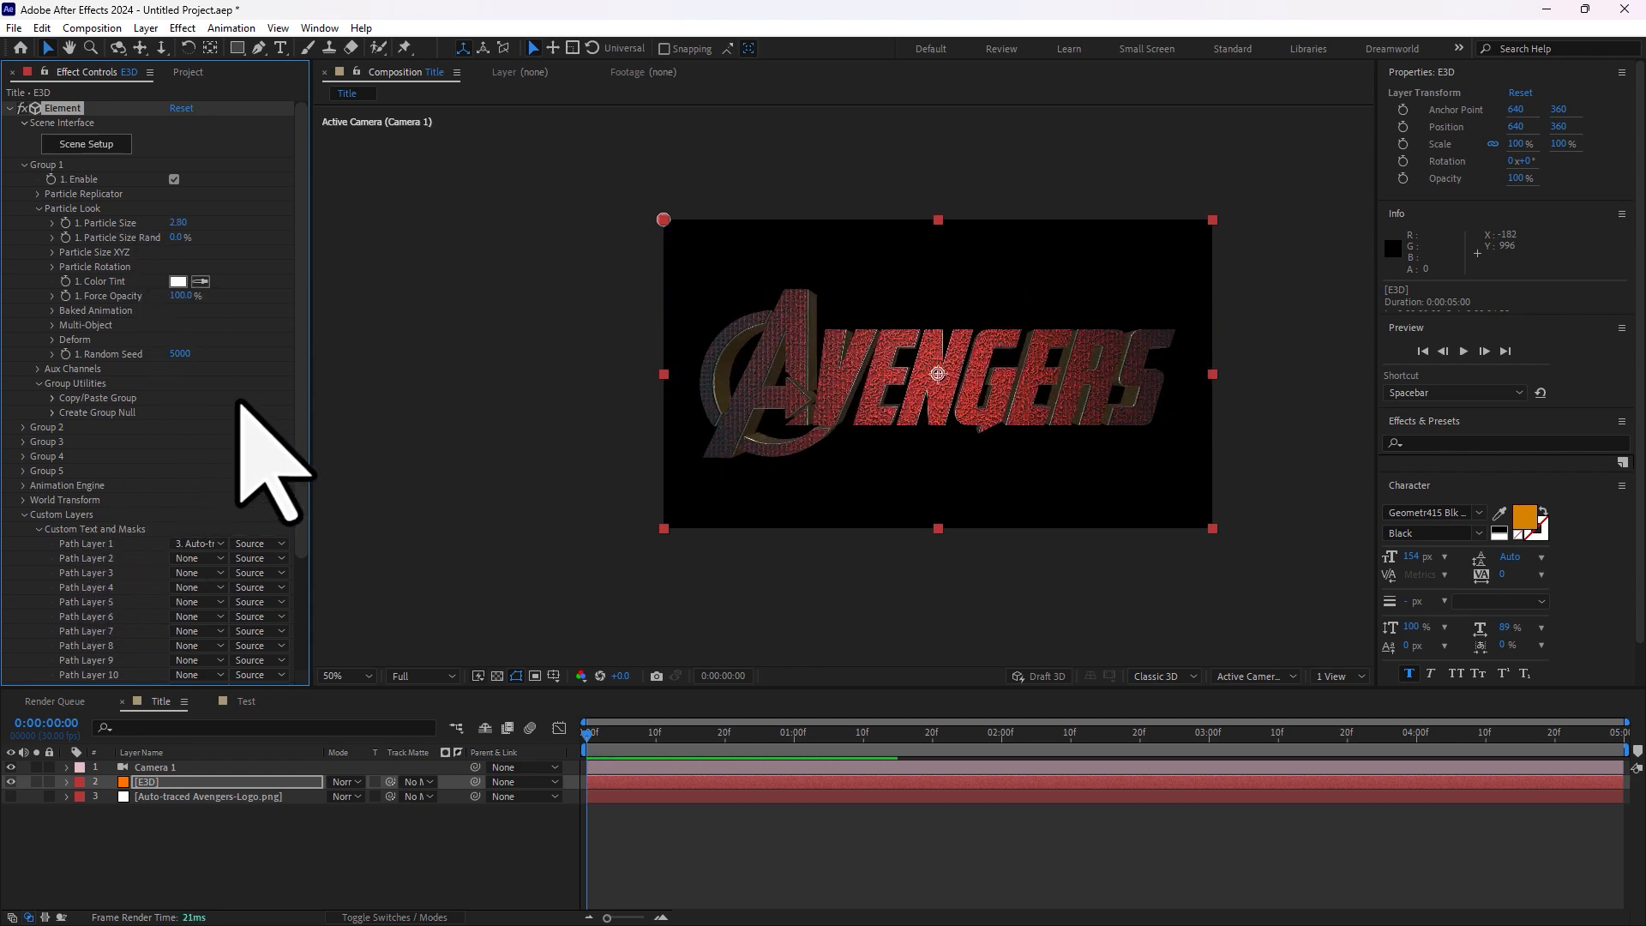
- Set Add Lighting to 360 in the Element render settings of the Title's E3D layer
{"action": "left_click", "coordinate": [25, 514]}
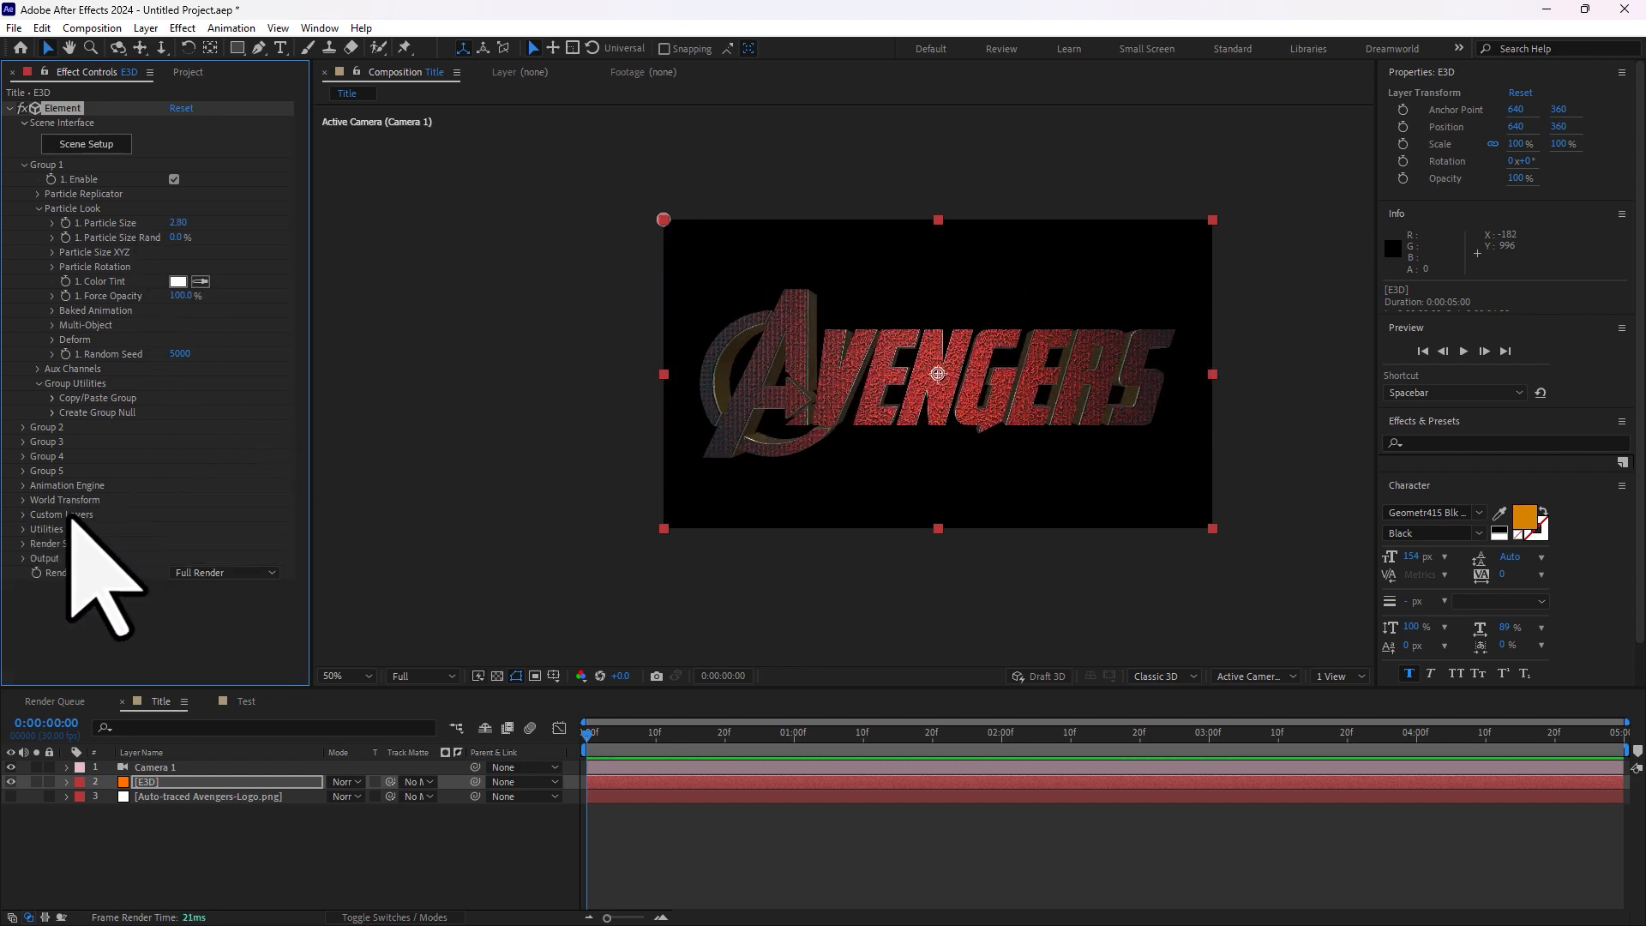
{"action": "left_click", "coordinate": [24, 545]}
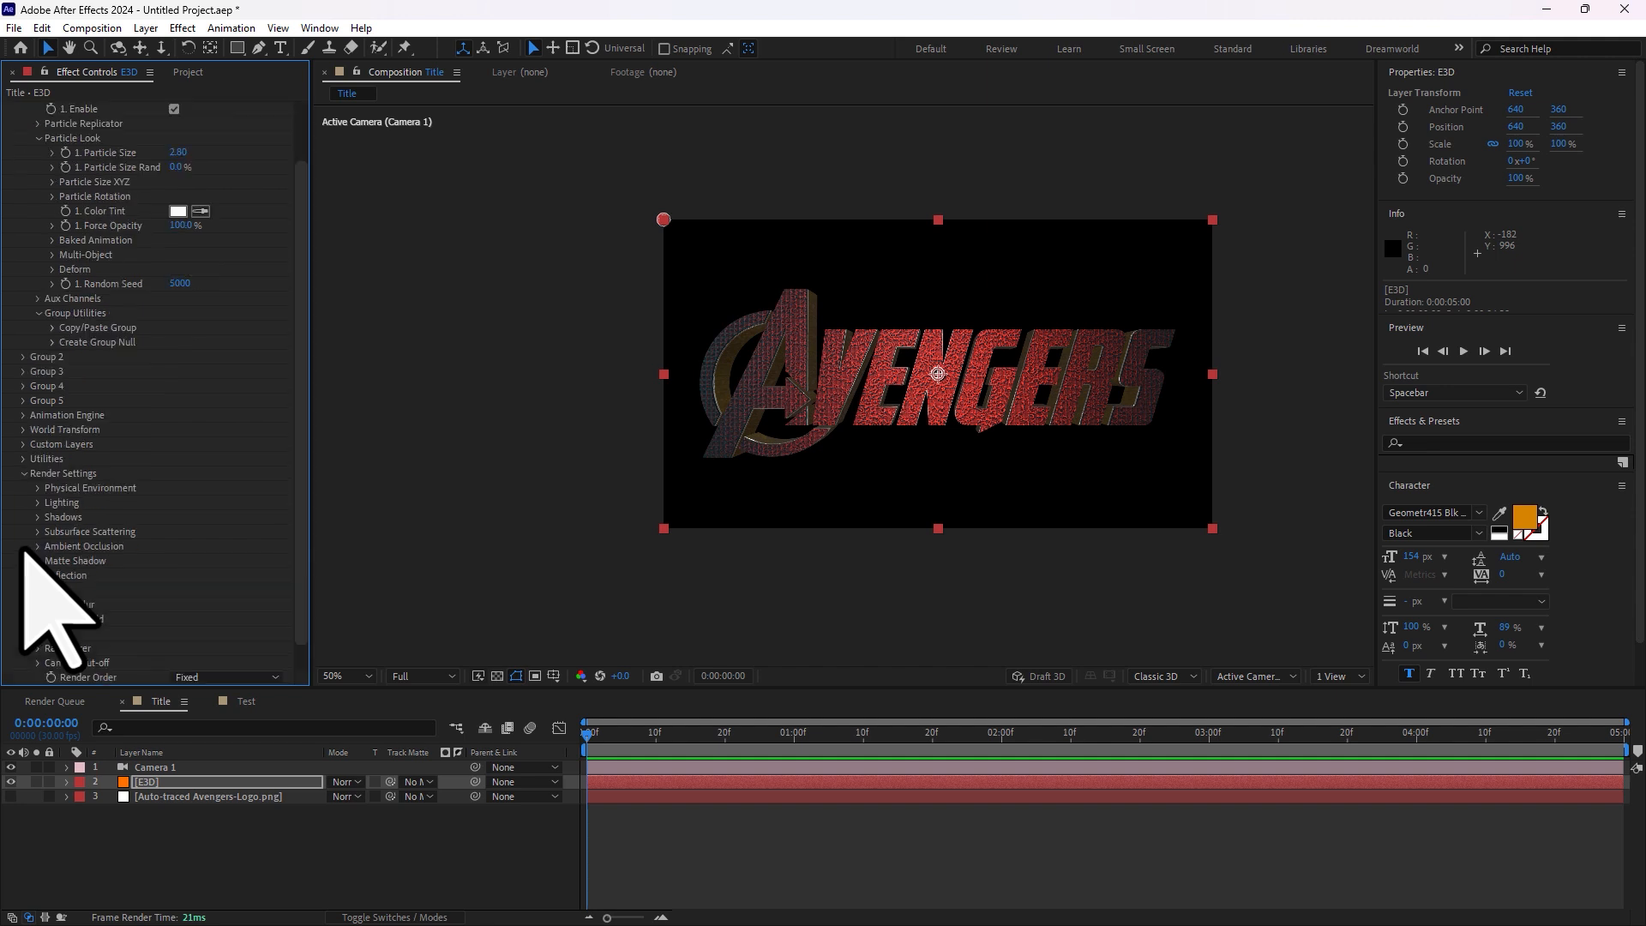
{"action": "left_click", "coordinate": [37, 503]}
{"action": "left_click", "coordinate": [221, 546]}
{"action": "left_click", "coordinate": [243, 378]}
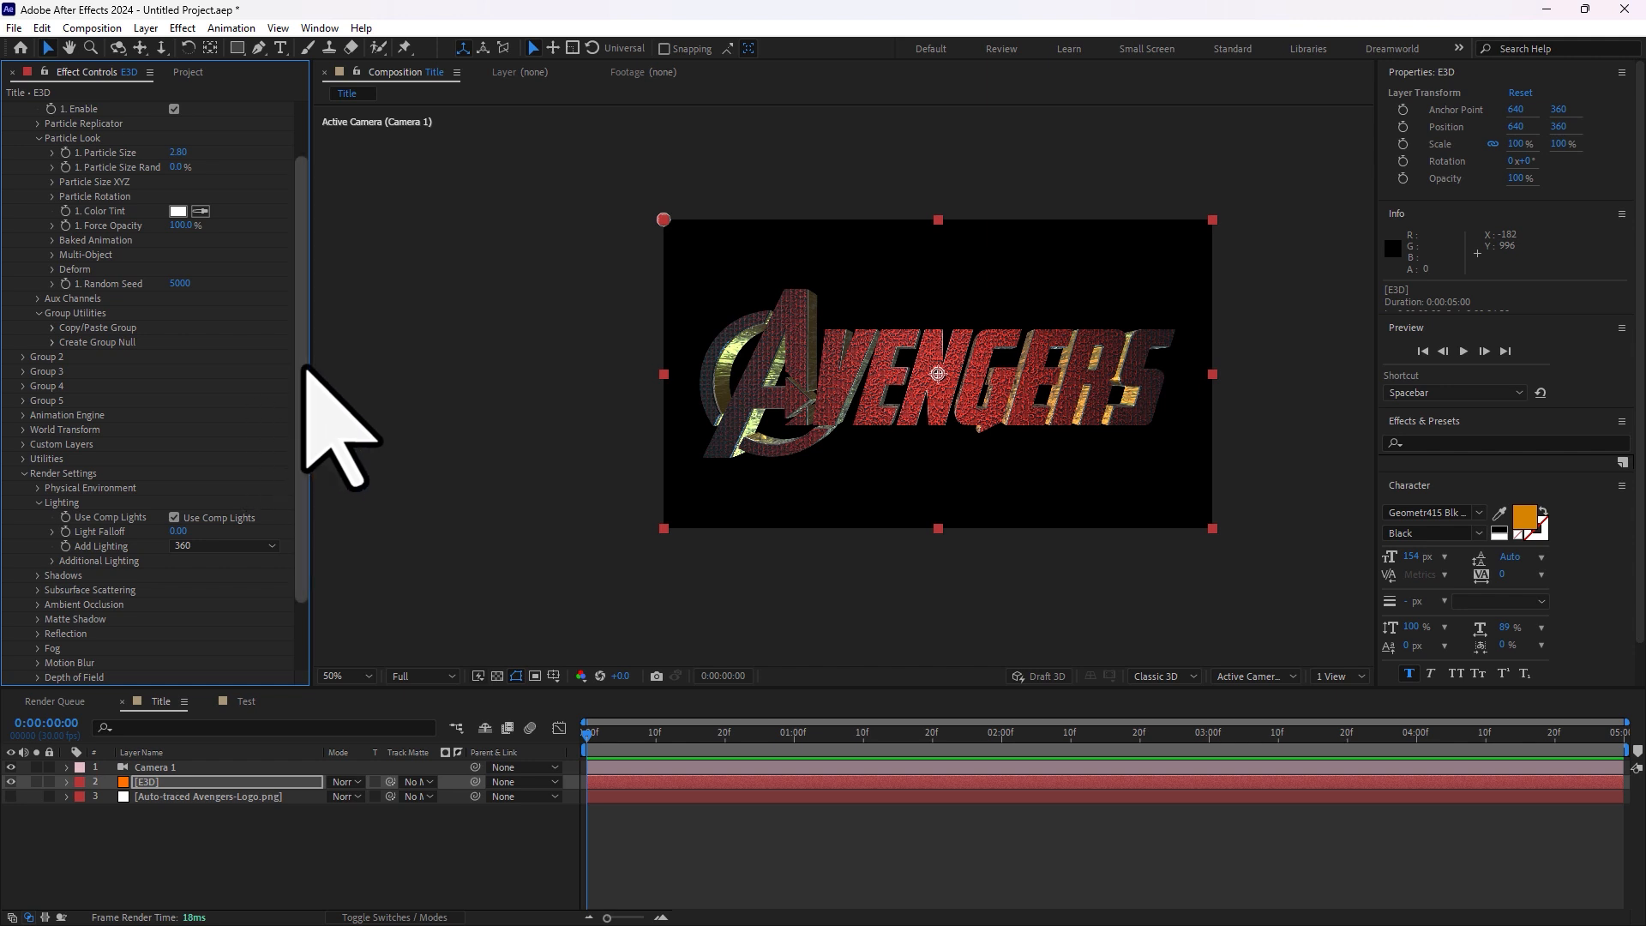
{"action": "scroll", "coordinate": [301, 283], "scroll_direction": "up", "scroll_amount": 3}
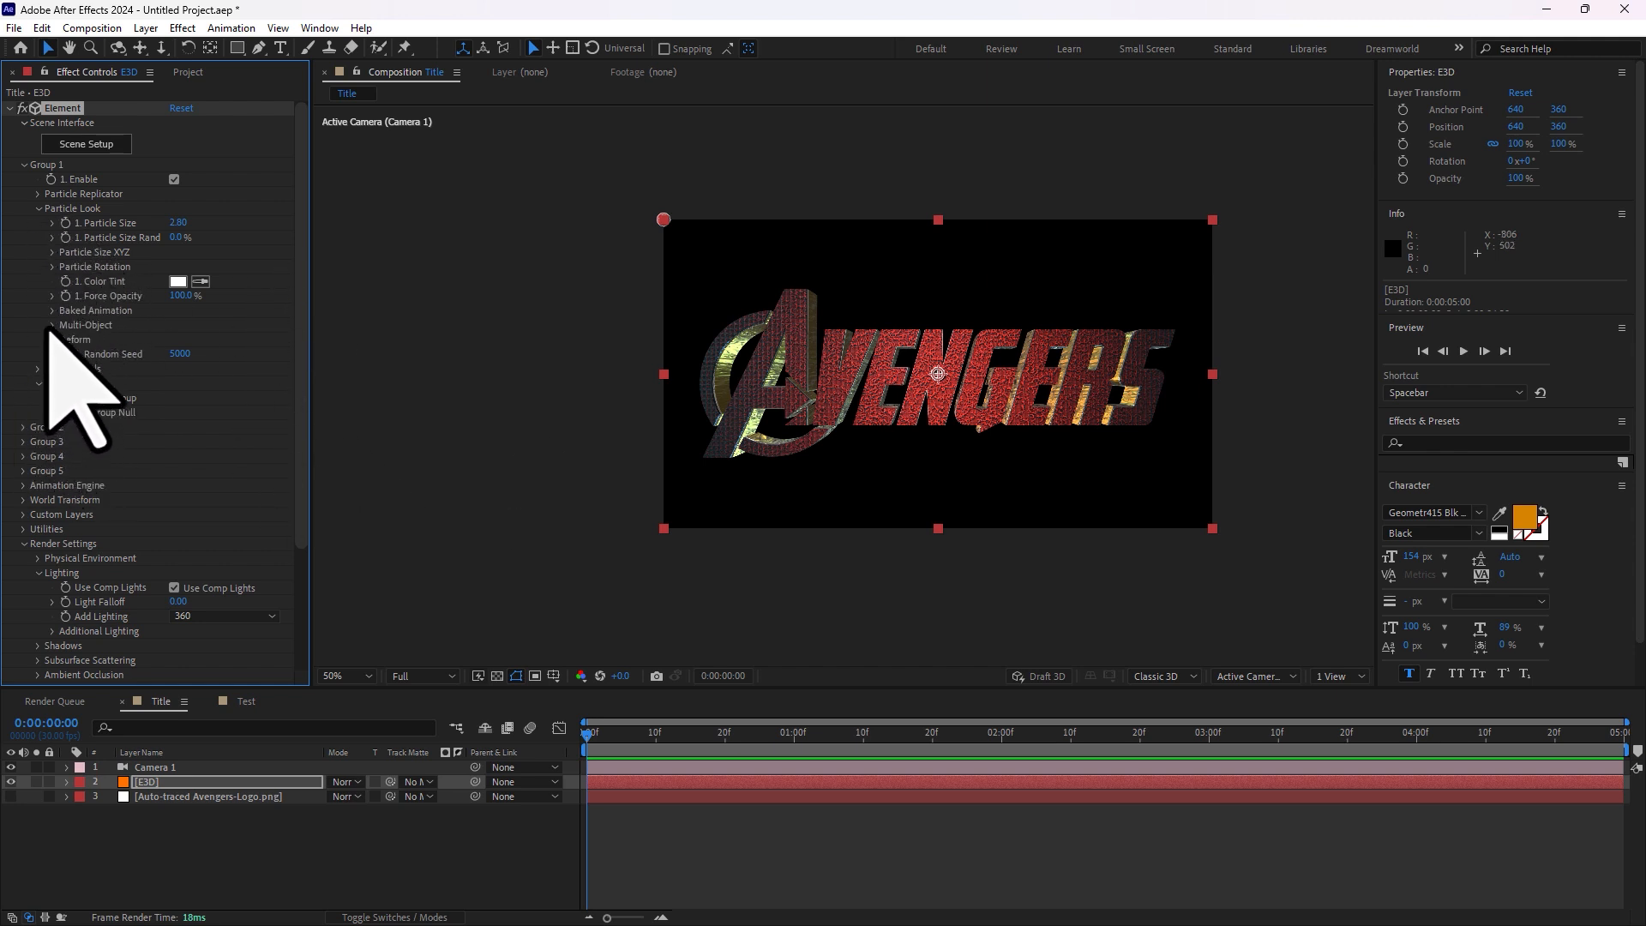
- Enable Multi-Object for Element's Group 1 and set its Y Rotation to 85°
{"action": "left_click", "coordinate": [51, 326]}
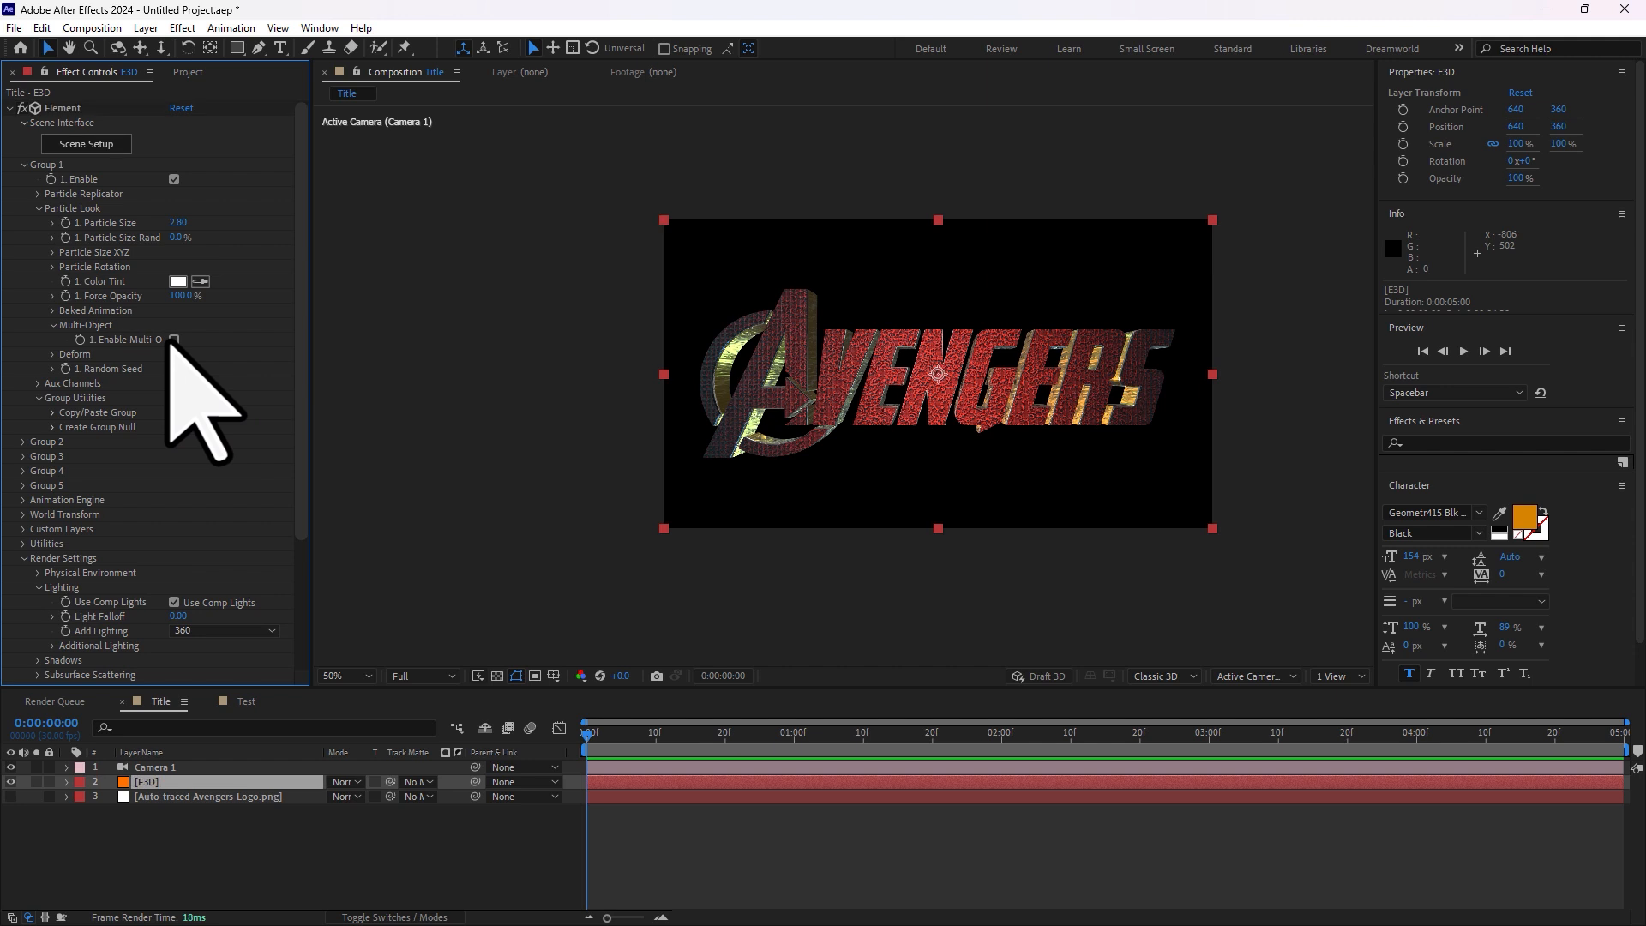
{"action": "left_click", "coordinate": [174, 340]}
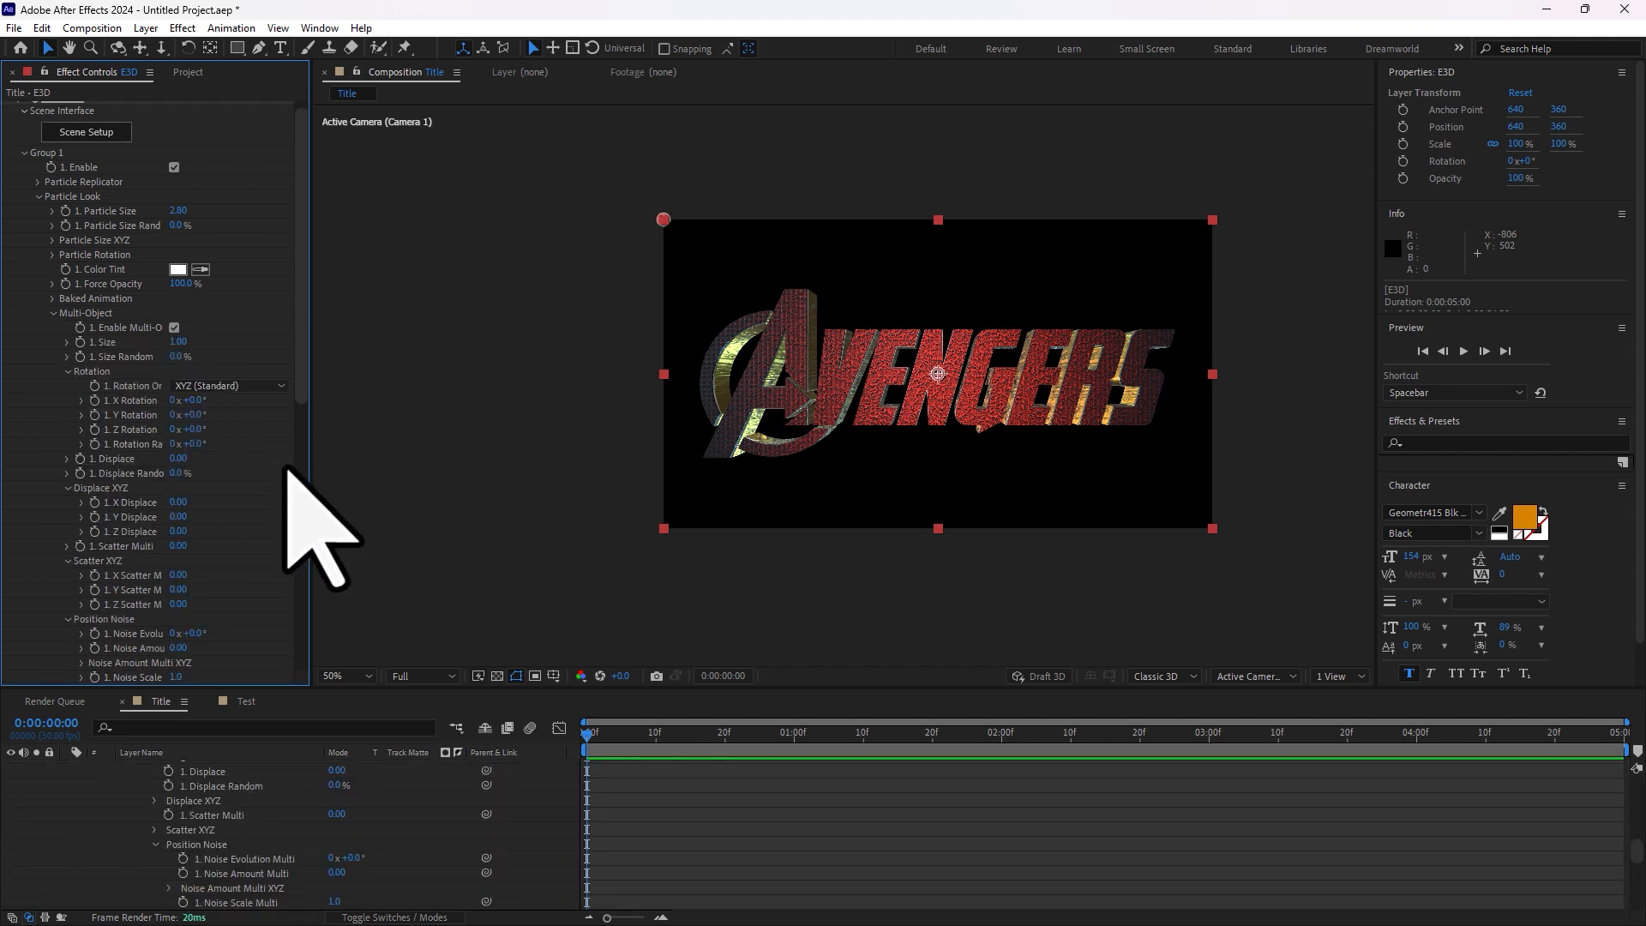
{"action": "left_click_drag", "start_coordinate": [206, 413], "coordinate": [256, 404]}
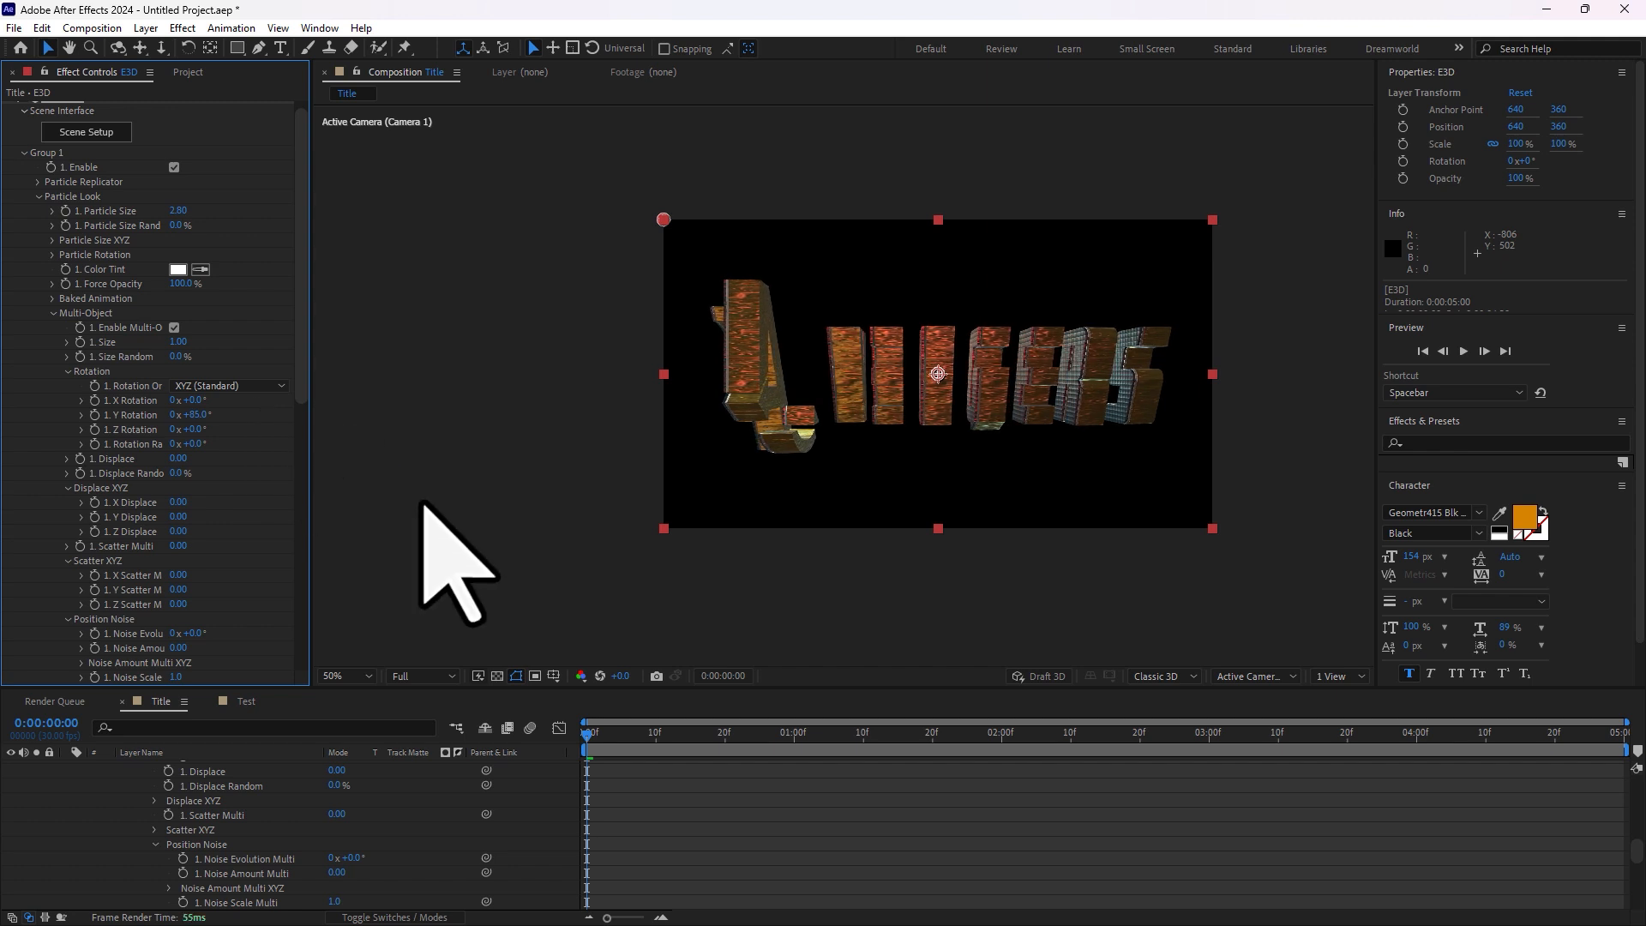
- Set Group 1's Particle Replicator Position XY to 692.4, 360.0 and Position Z to -1170.0 so the logo starts past the camera
{"action": "left_click", "coordinate": [38, 182]}
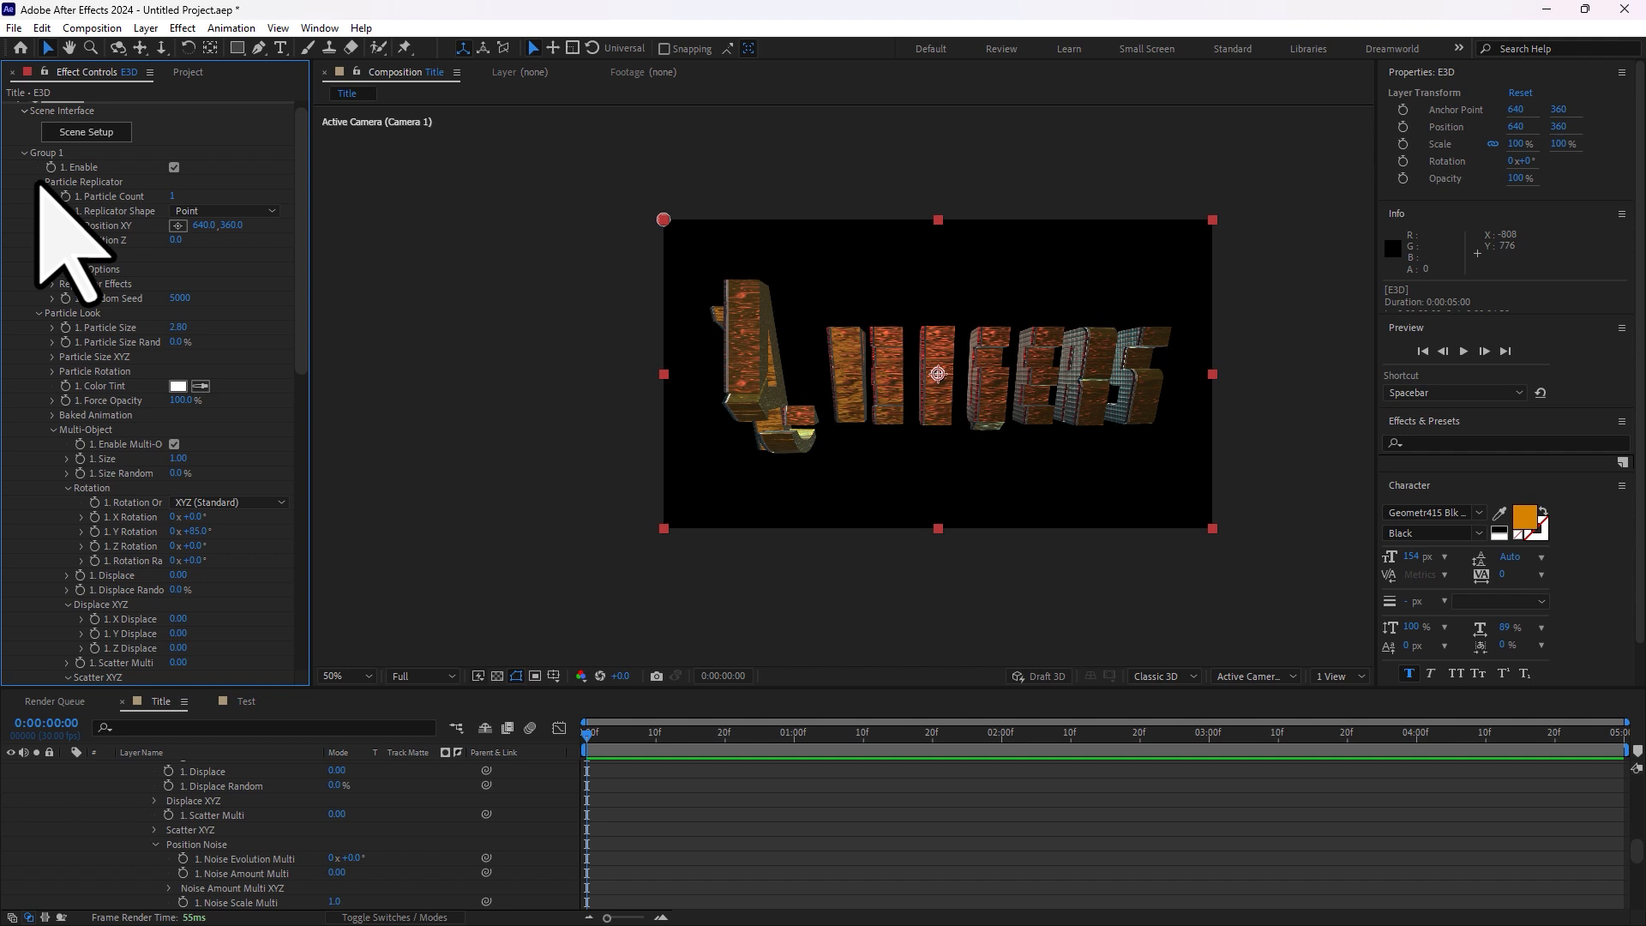
{"action": "left_click_drag", "start_coordinate": [238, 229], "coordinate": [125, 253]}
{"action": "key", "text": "ctrl+z"}
{"action": "key", "text": "ctrl+z"}
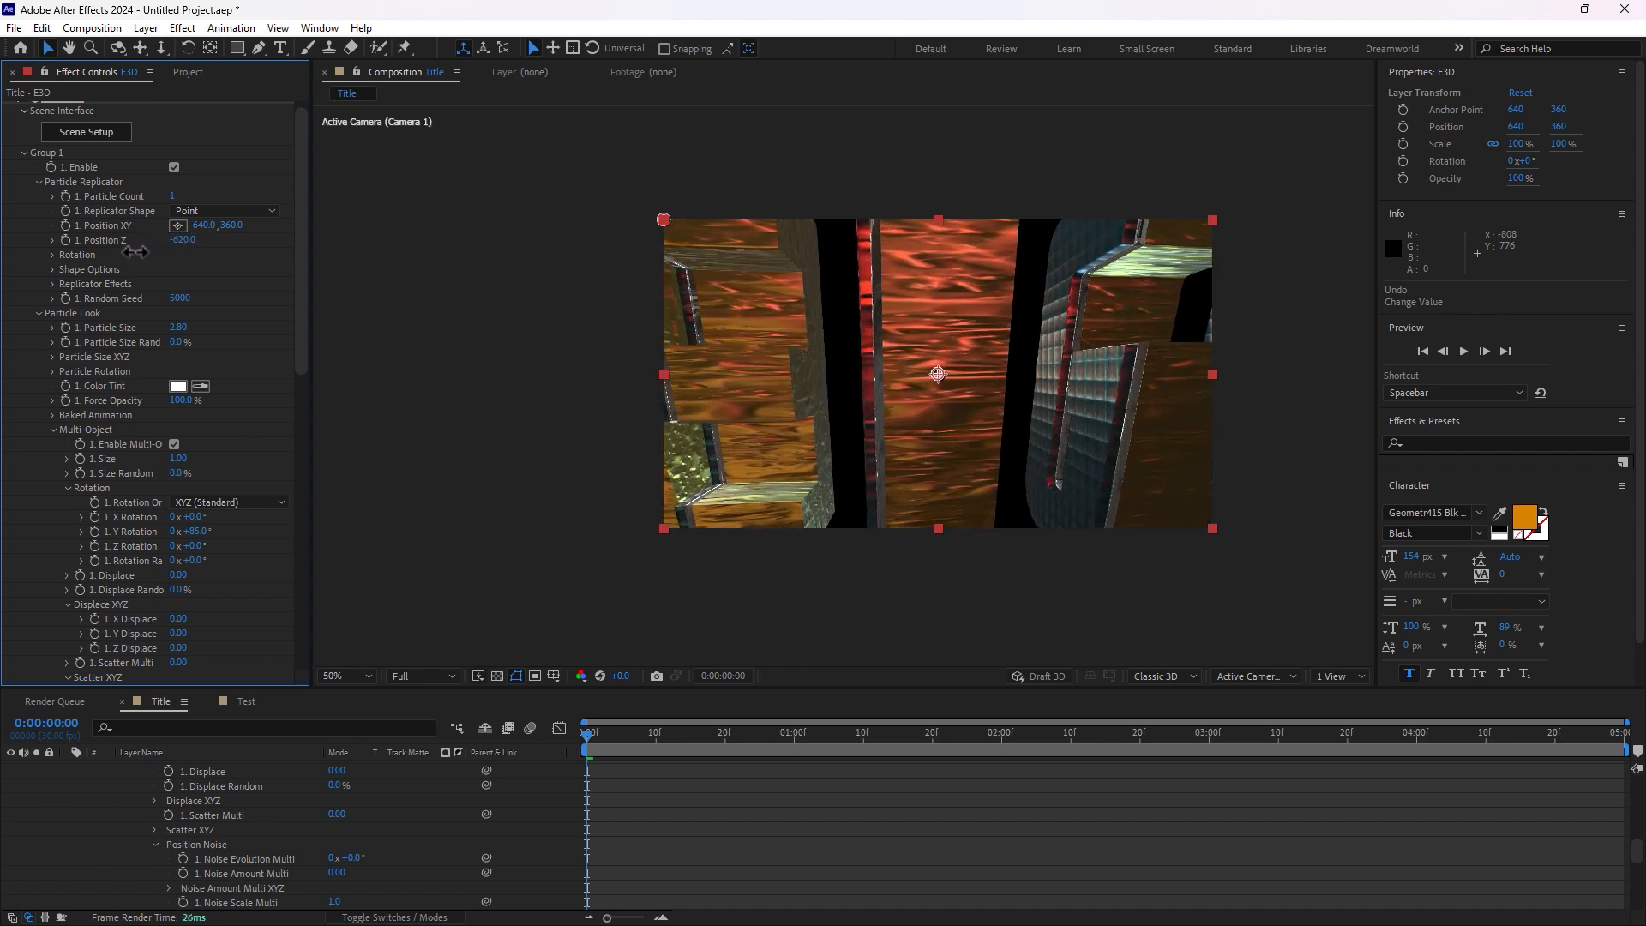
{"action": "left_click_drag", "start_coordinate": [241, 225], "coordinate": [163, 241]}
{"action": "key", "text": "ctrl+z"}
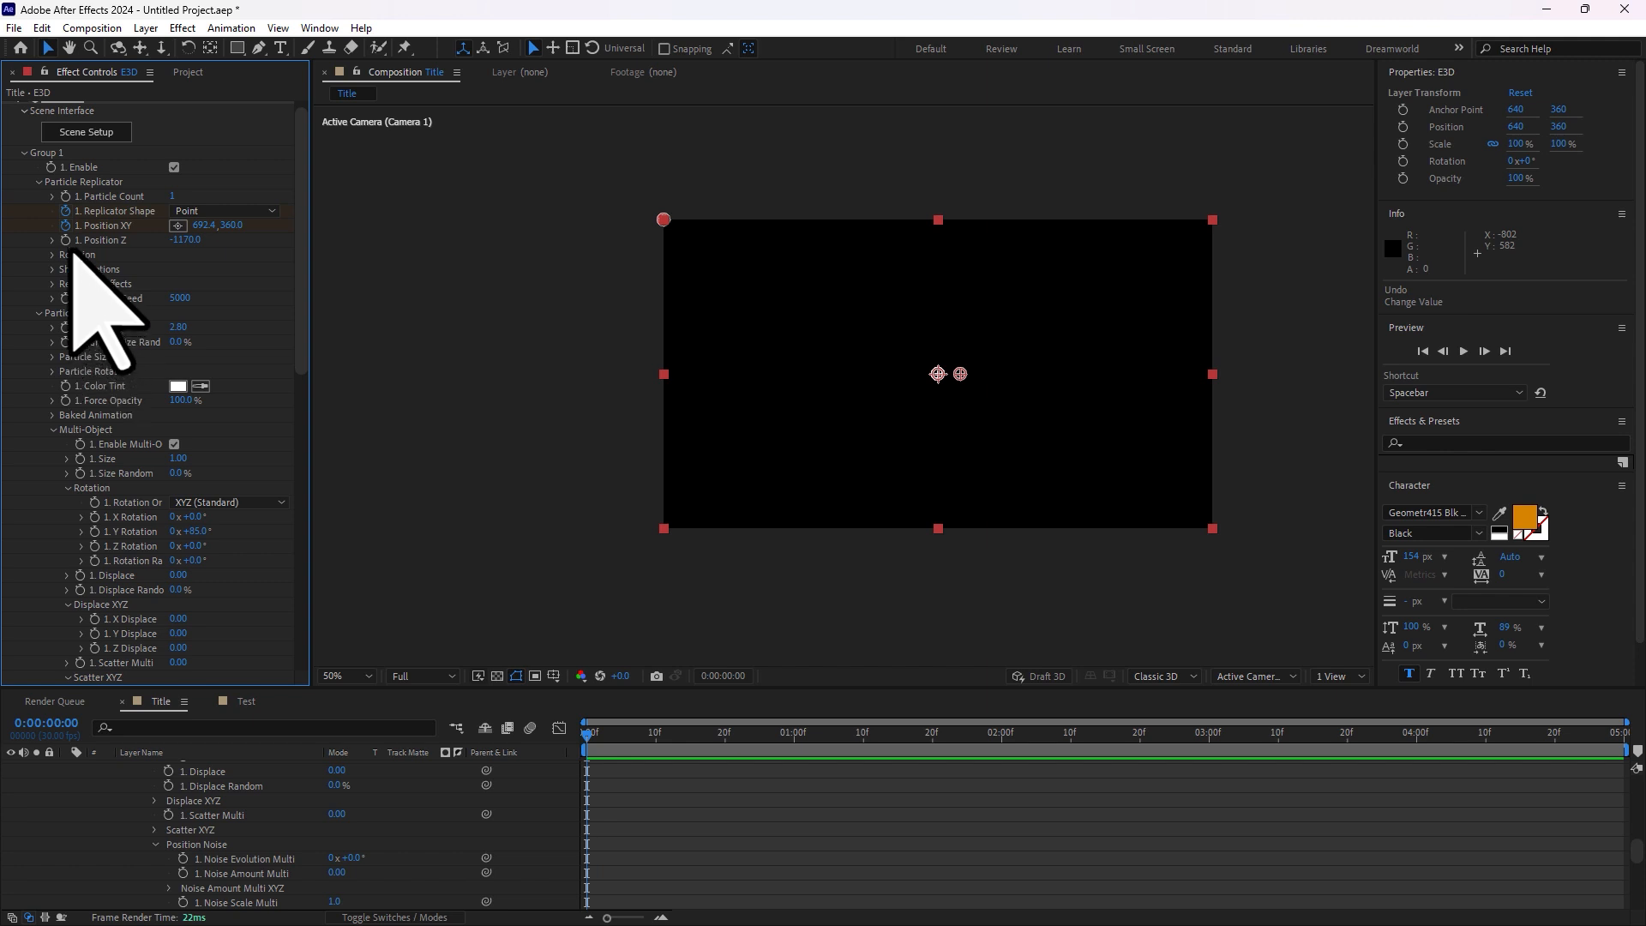
- Keyframe Group 1's position and multi-object Y Rotation at the start, and set Y Rotation to 0° at 2 seconds
{"action": "left_click_drag", "start_coordinate": [303, 244], "coordinate": [310, 367]}
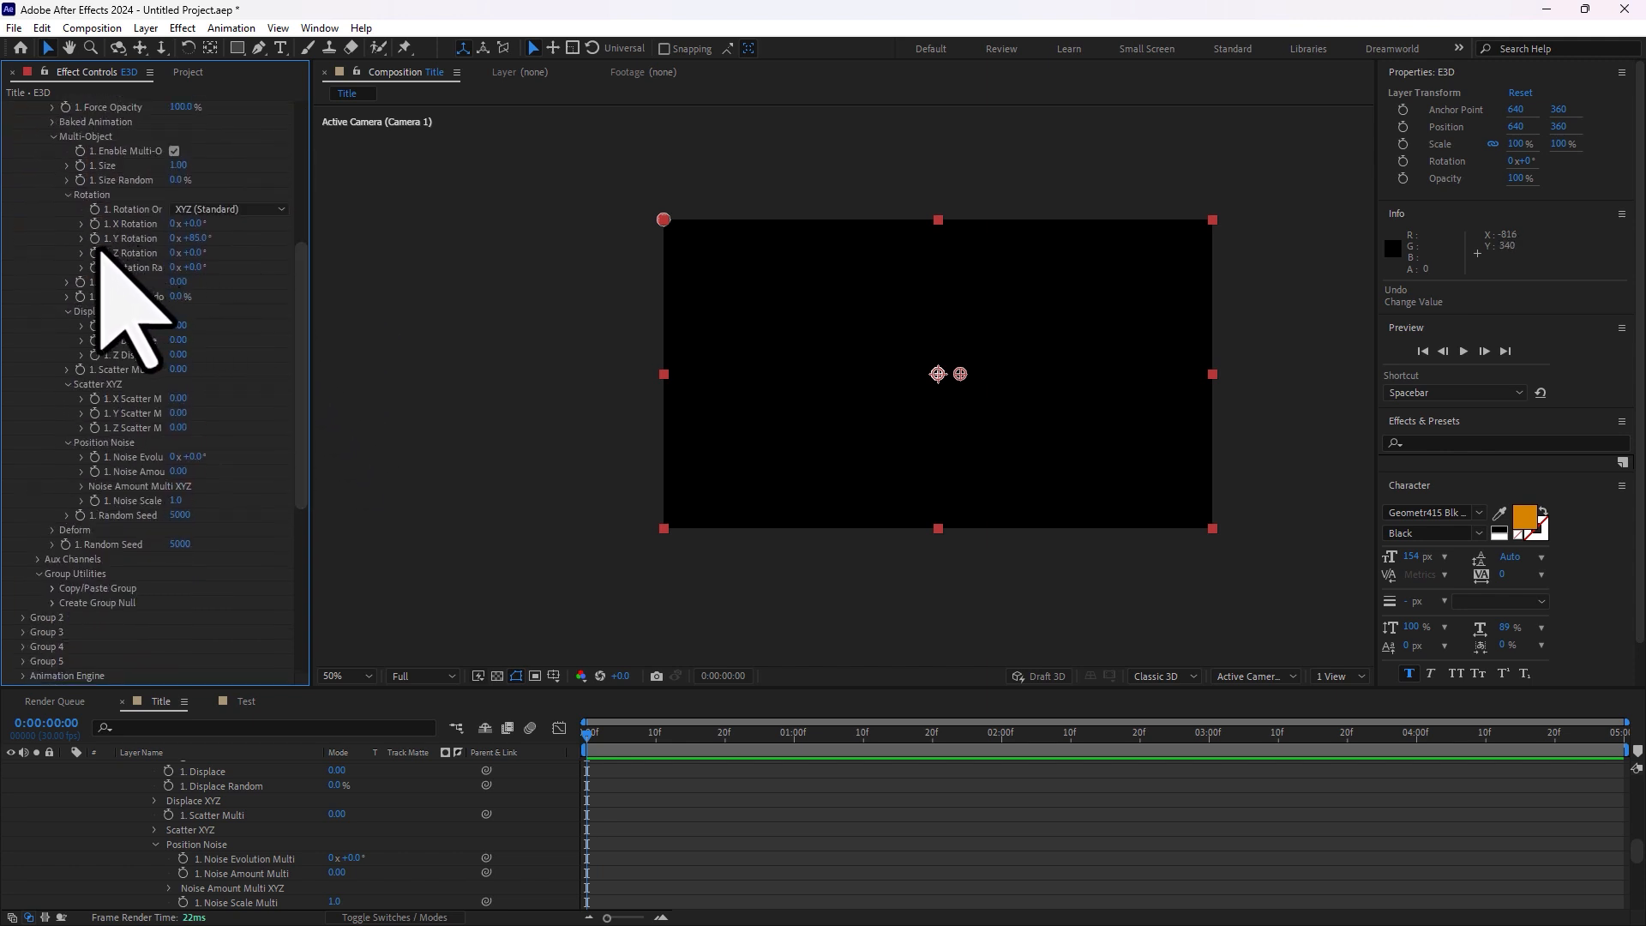
{"action": "left_click", "coordinate": [1001, 740]}
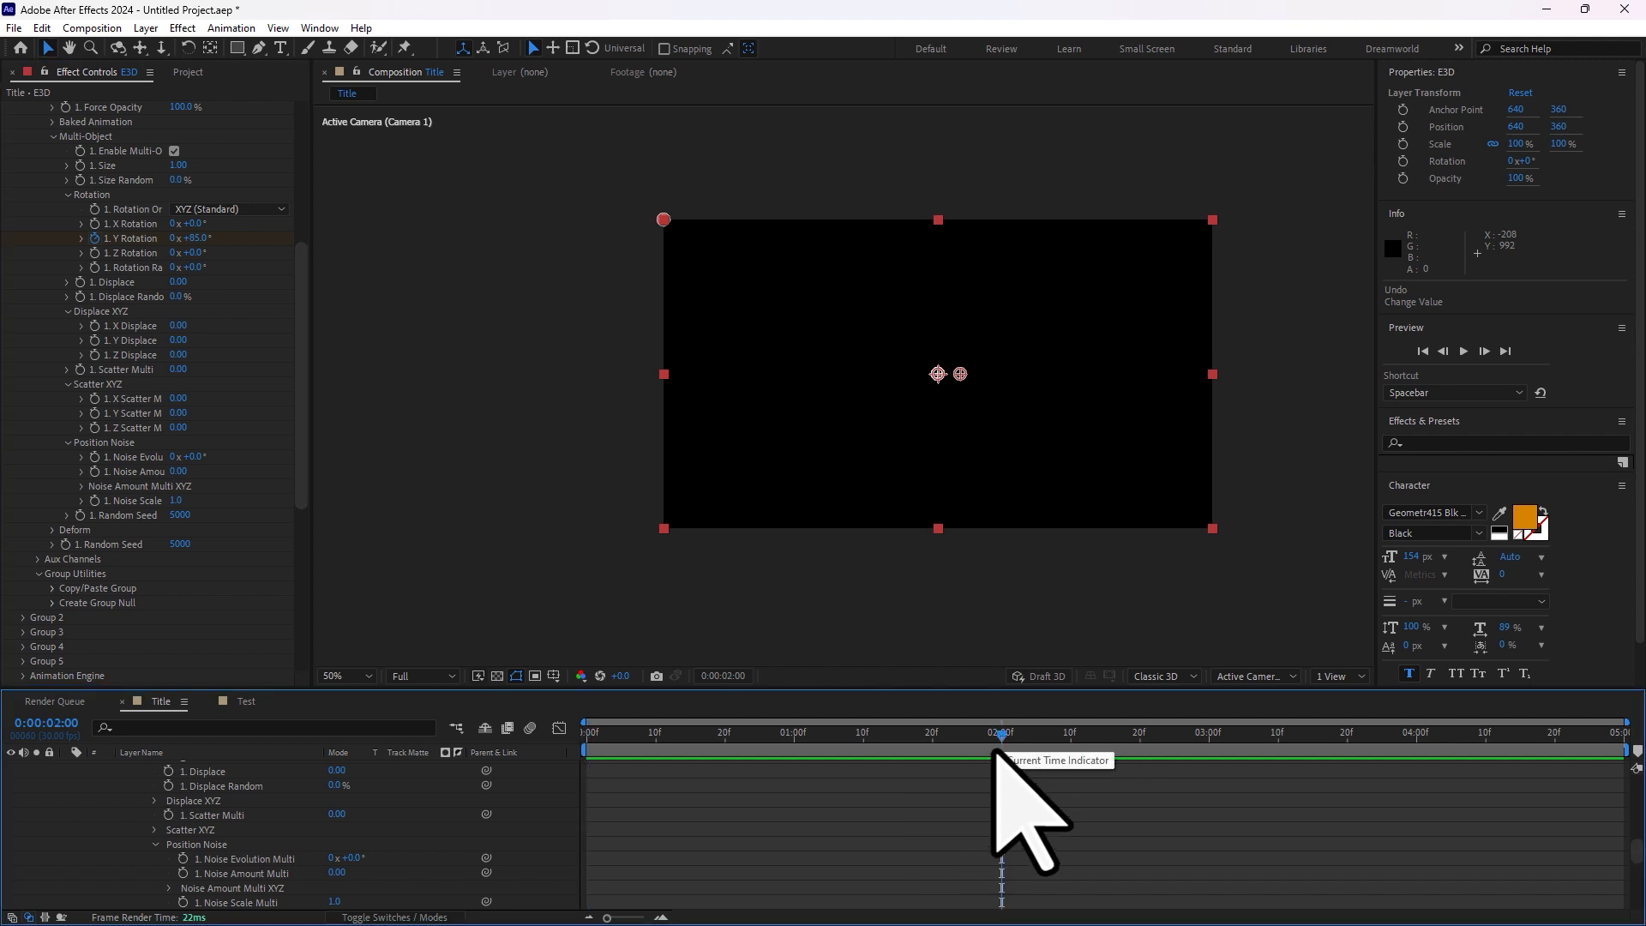
{"action": "left_click", "coordinate": [197, 239]}
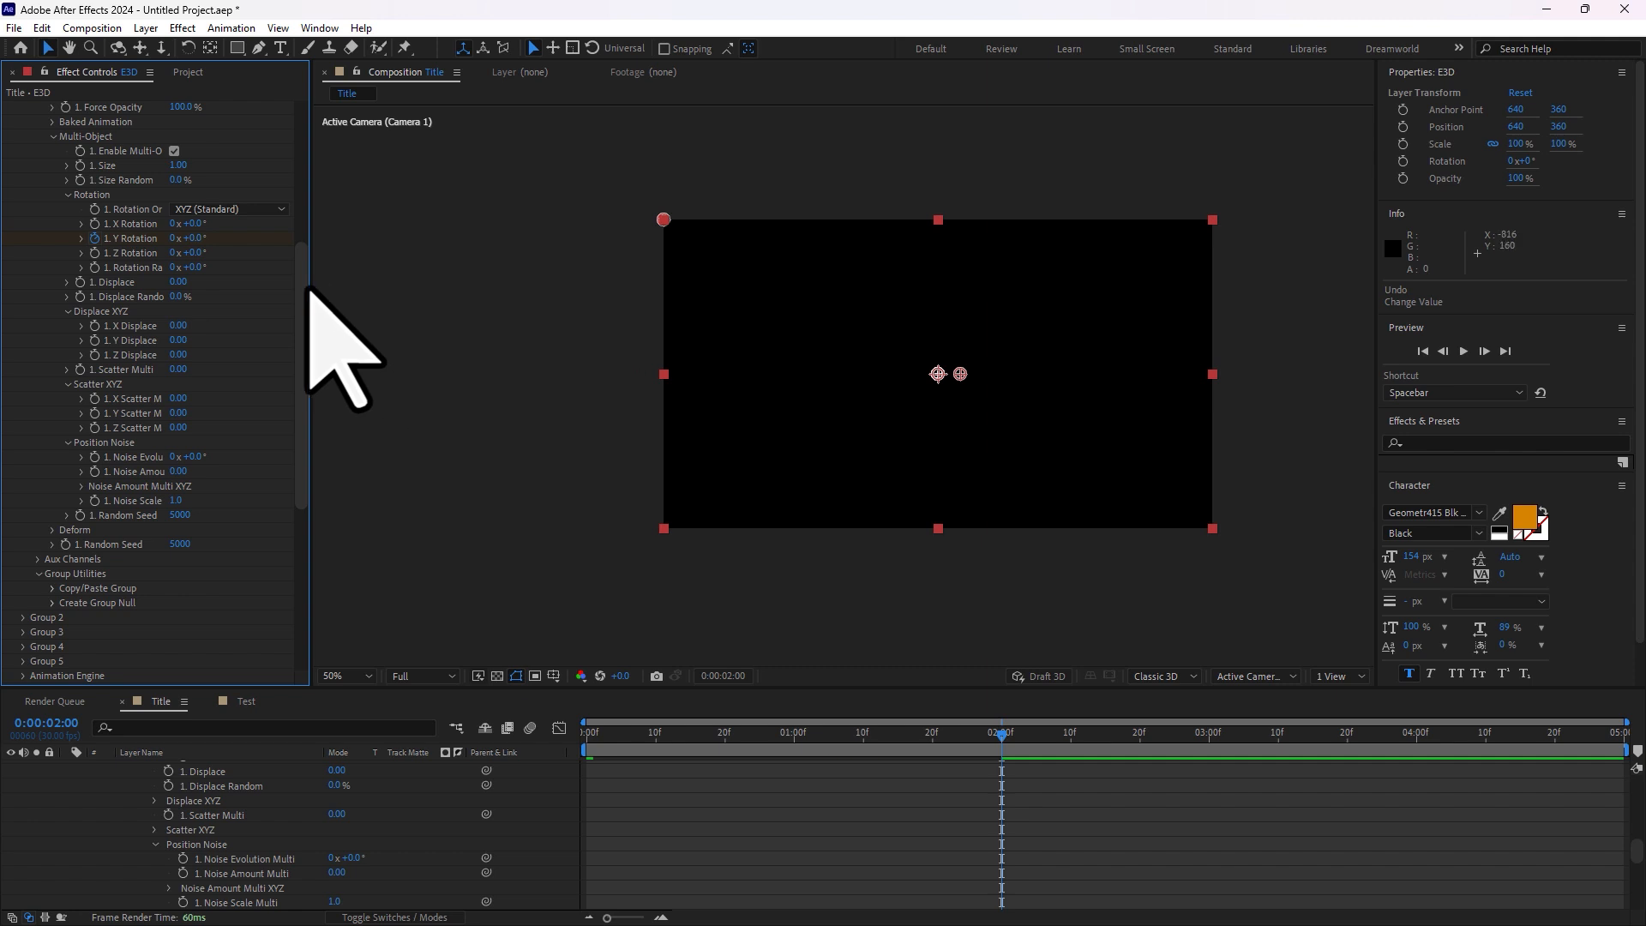
- Set Group 1's Position XY to 645.0, 360.0 and Position Z to 100.0 at 2 seconds
{"action": "scroll", "coordinate": [304, 286], "scroll_direction": "up", "scroll_amount": 5}
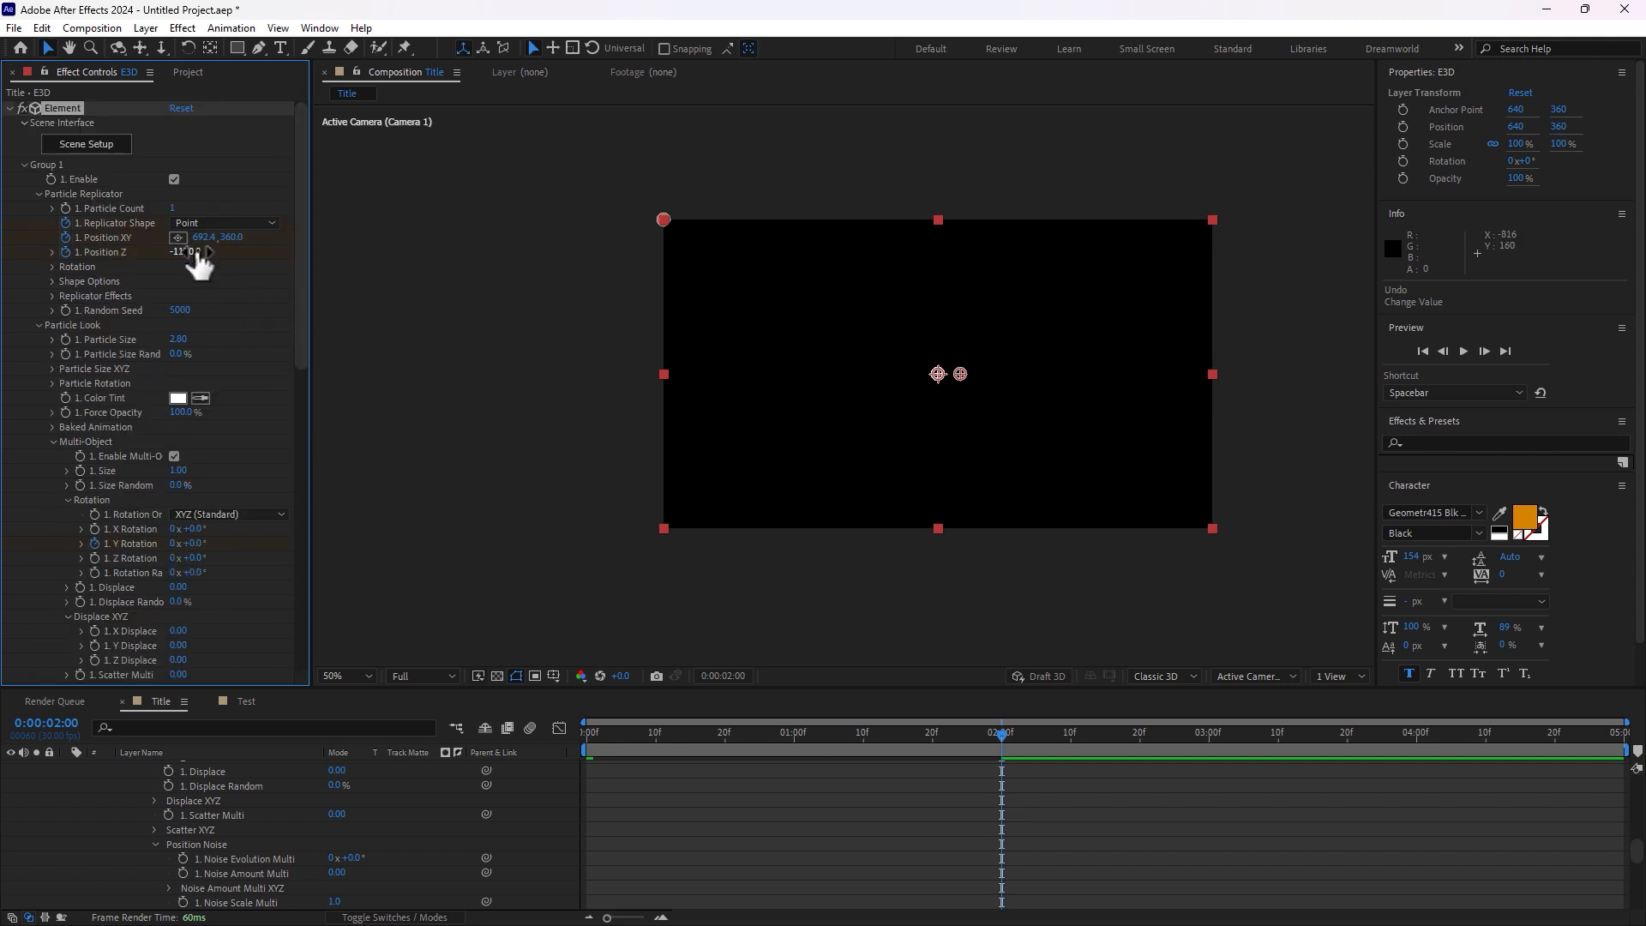
{"action": "key", "text": "Return"}
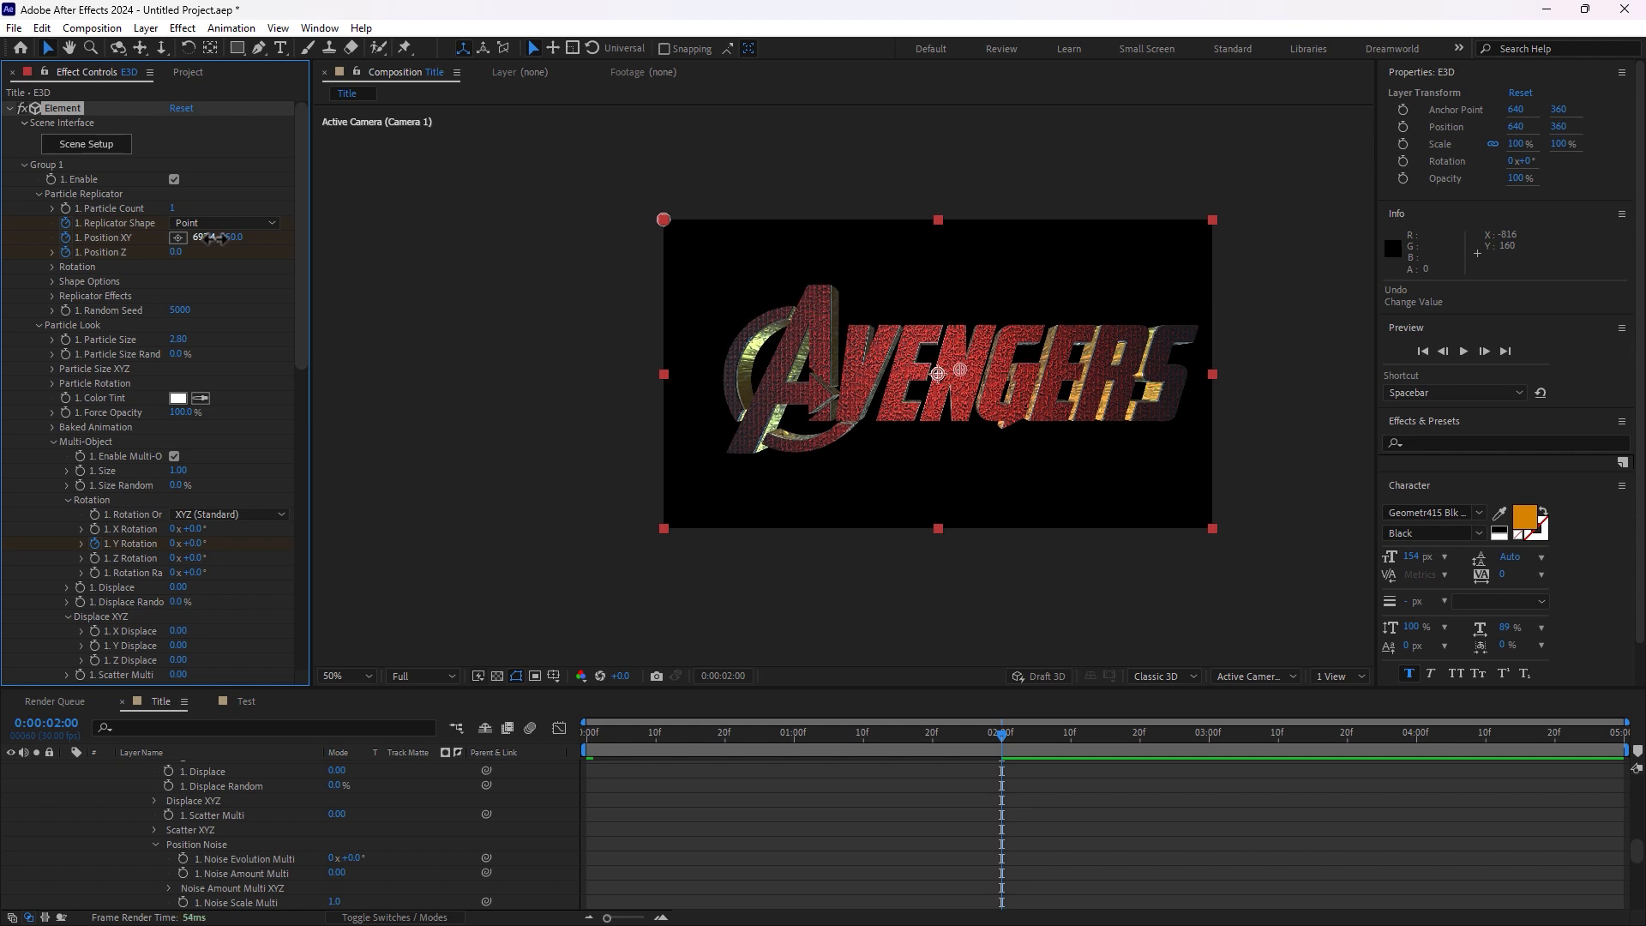
{"action": "left_click_drag", "start_coordinate": [195, 238], "coordinate": [160, 244]}
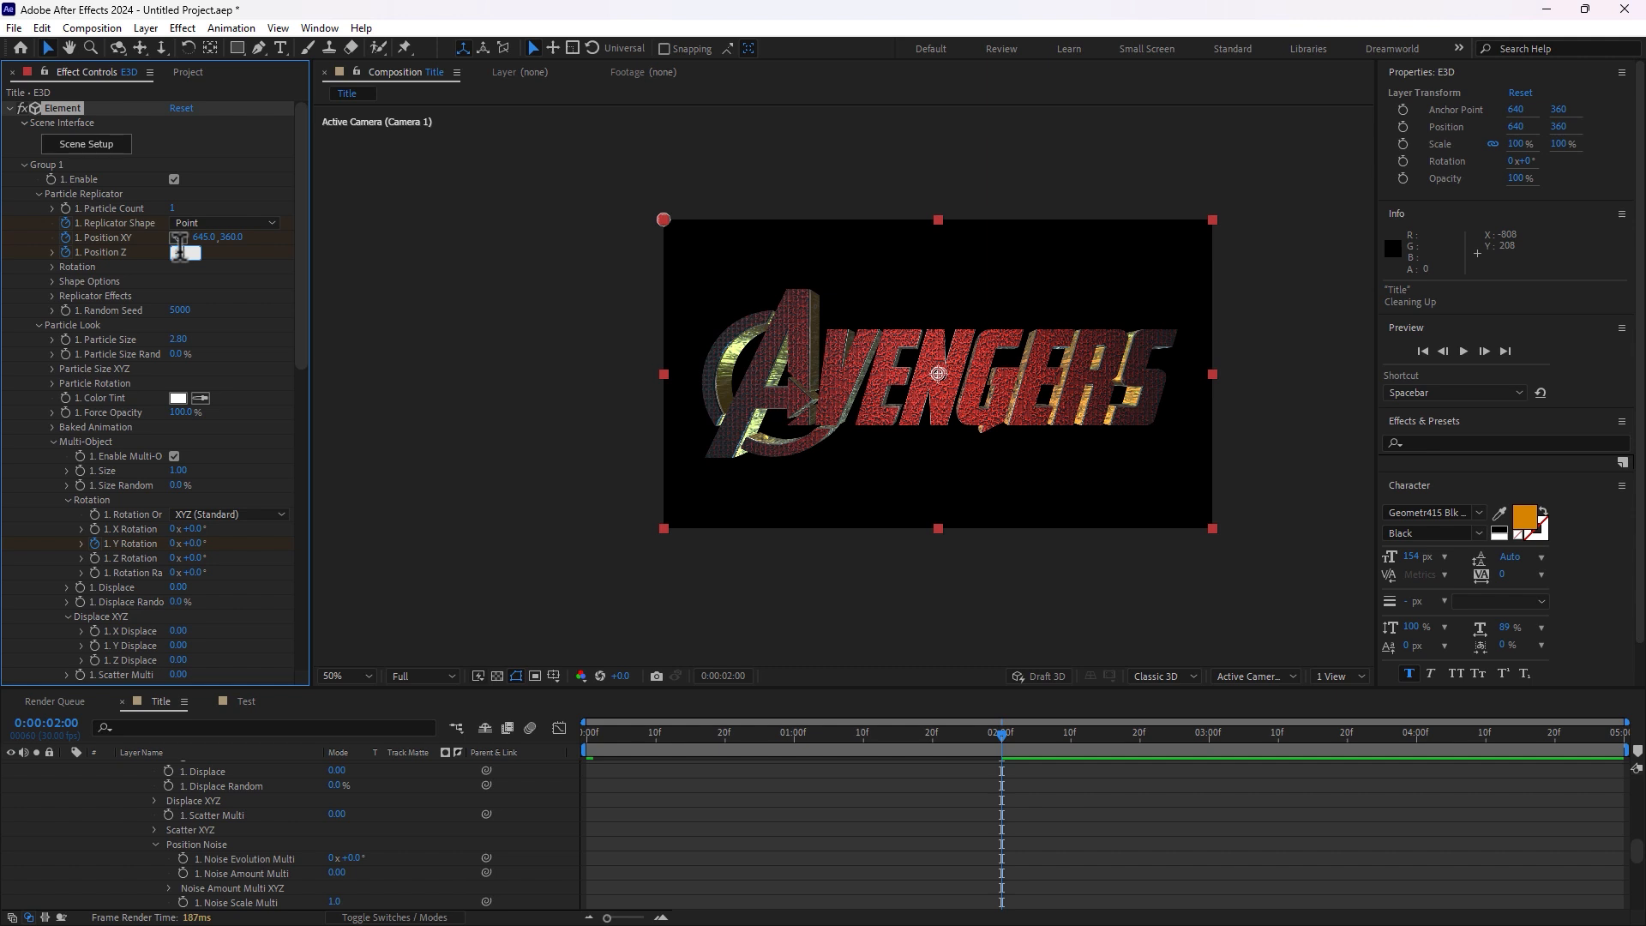
{"action": "key", "text": "Return"}
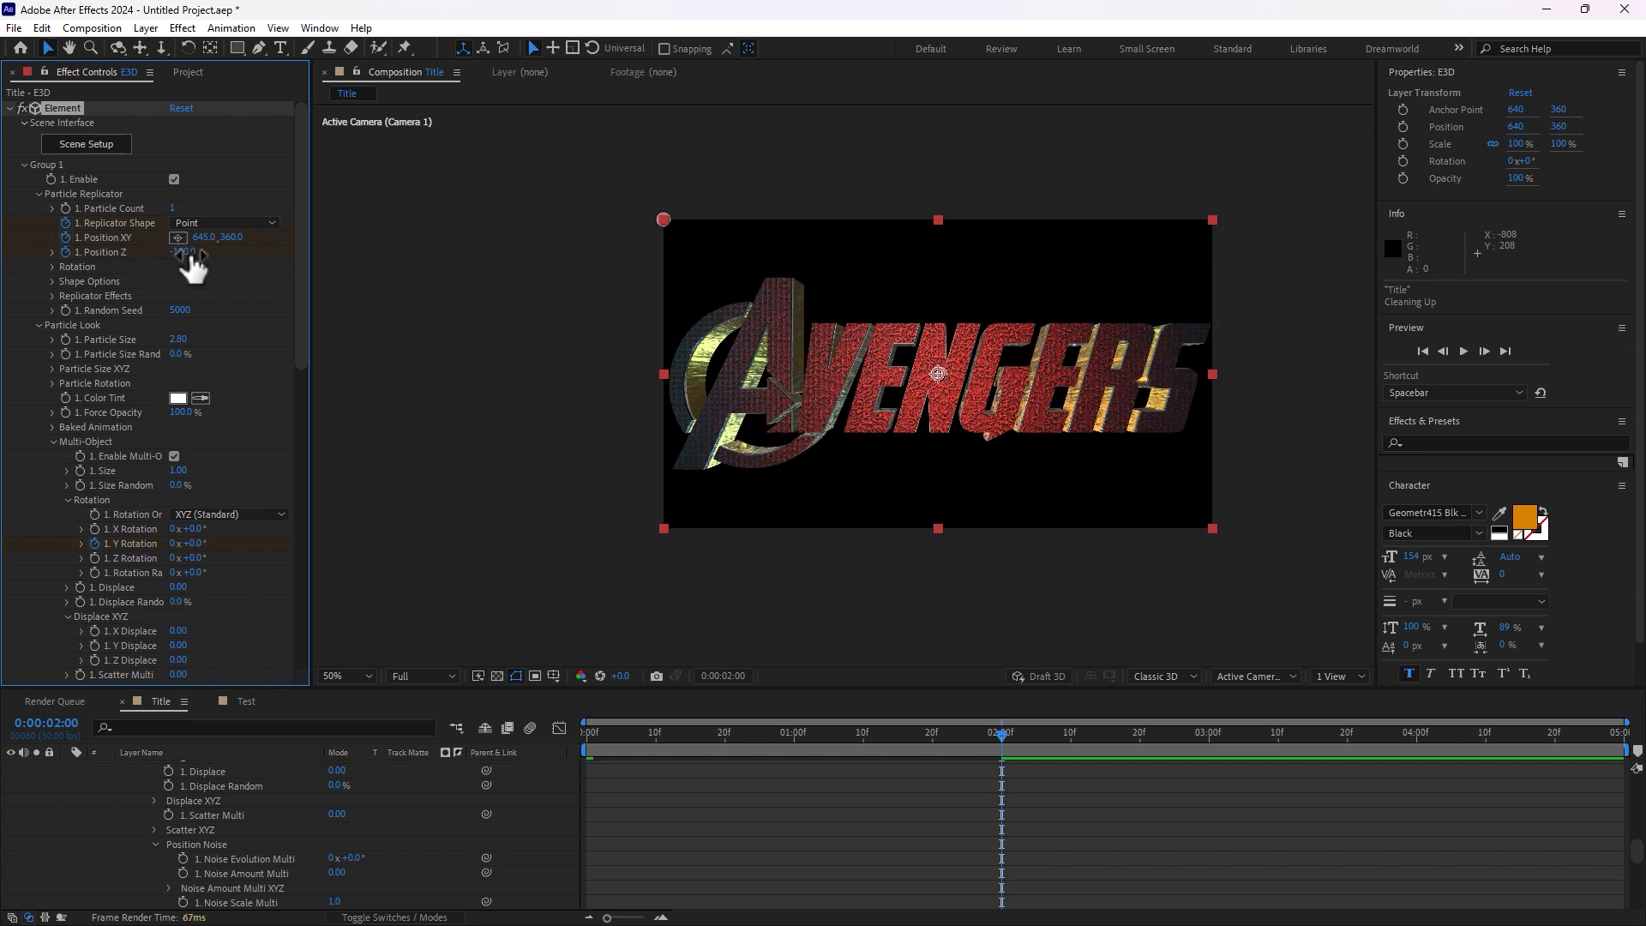
{"action": "type", "text": "100"}
{"action": "key", "text": "Return"}
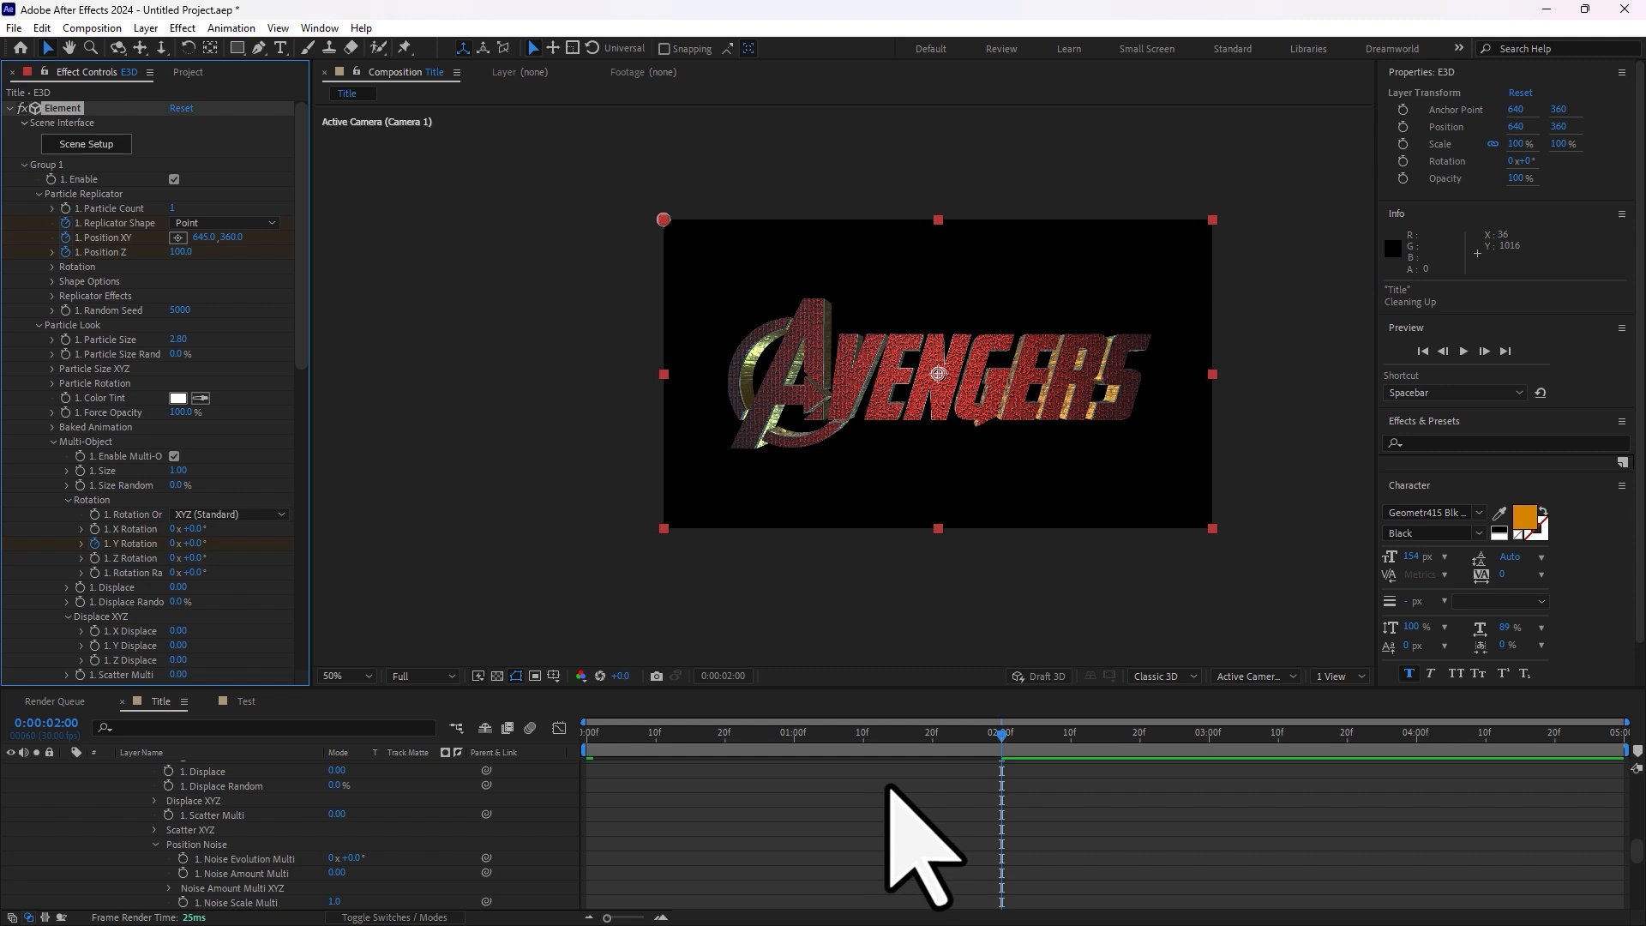
- Apply Easy Ease to the 2-second Position XY, Position Z and Y Rotation keyframes of the E3D layer, and preview the animation
{"action": "key", "text": "u"}
{"action": "left_click_drag", "start_coordinate": [1030, 816], "coordinate": [1002, 853]}
{"action": "right_click", "coordinate": [1002, 853]}
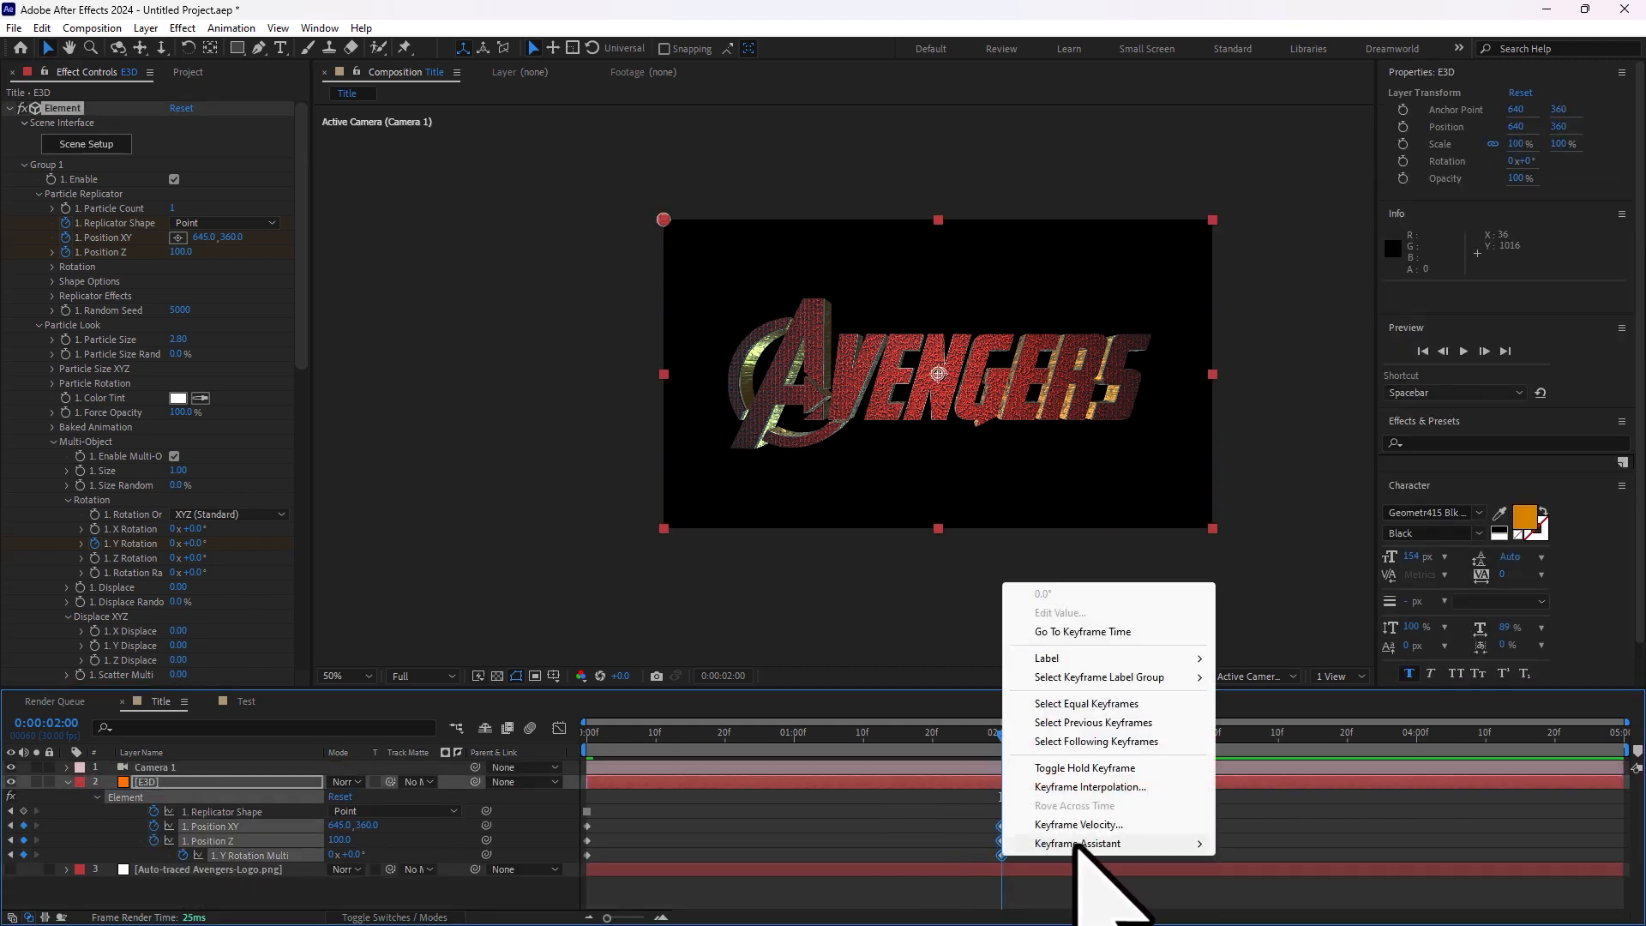
{"action": "mouse_move", "coordinate": [1164, 843]}
{"action": "left_click", "coordinate": [1318, 731]}
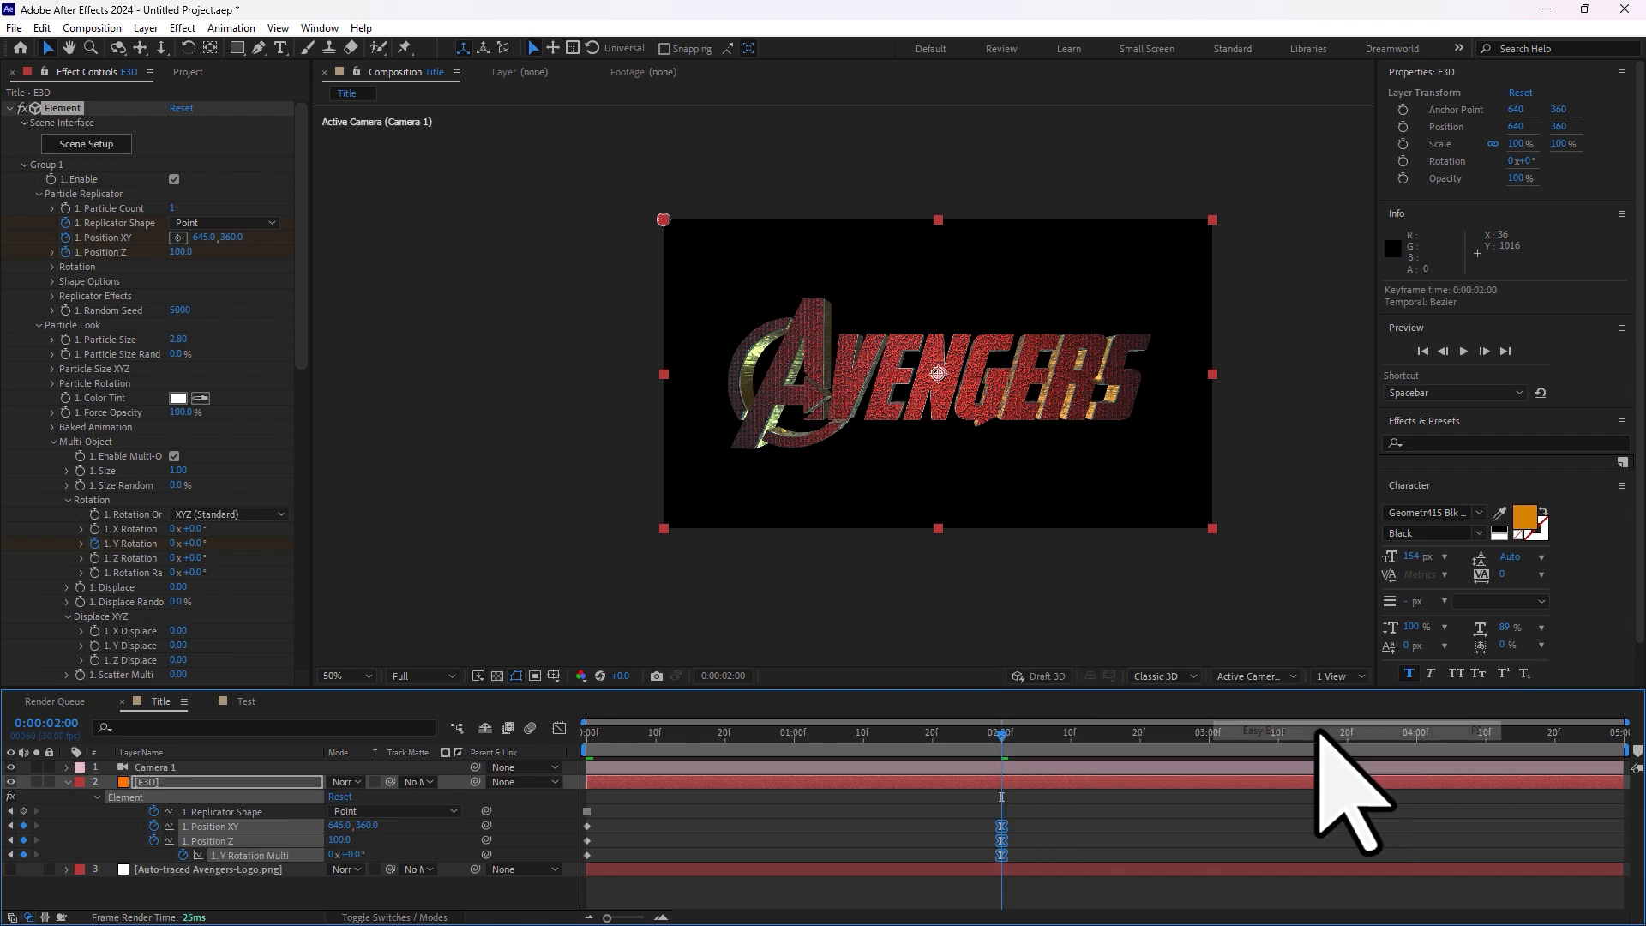
{"action": "left_click_drag", "start_coordinate": [683, 734], "coordinate": [368, 754]}
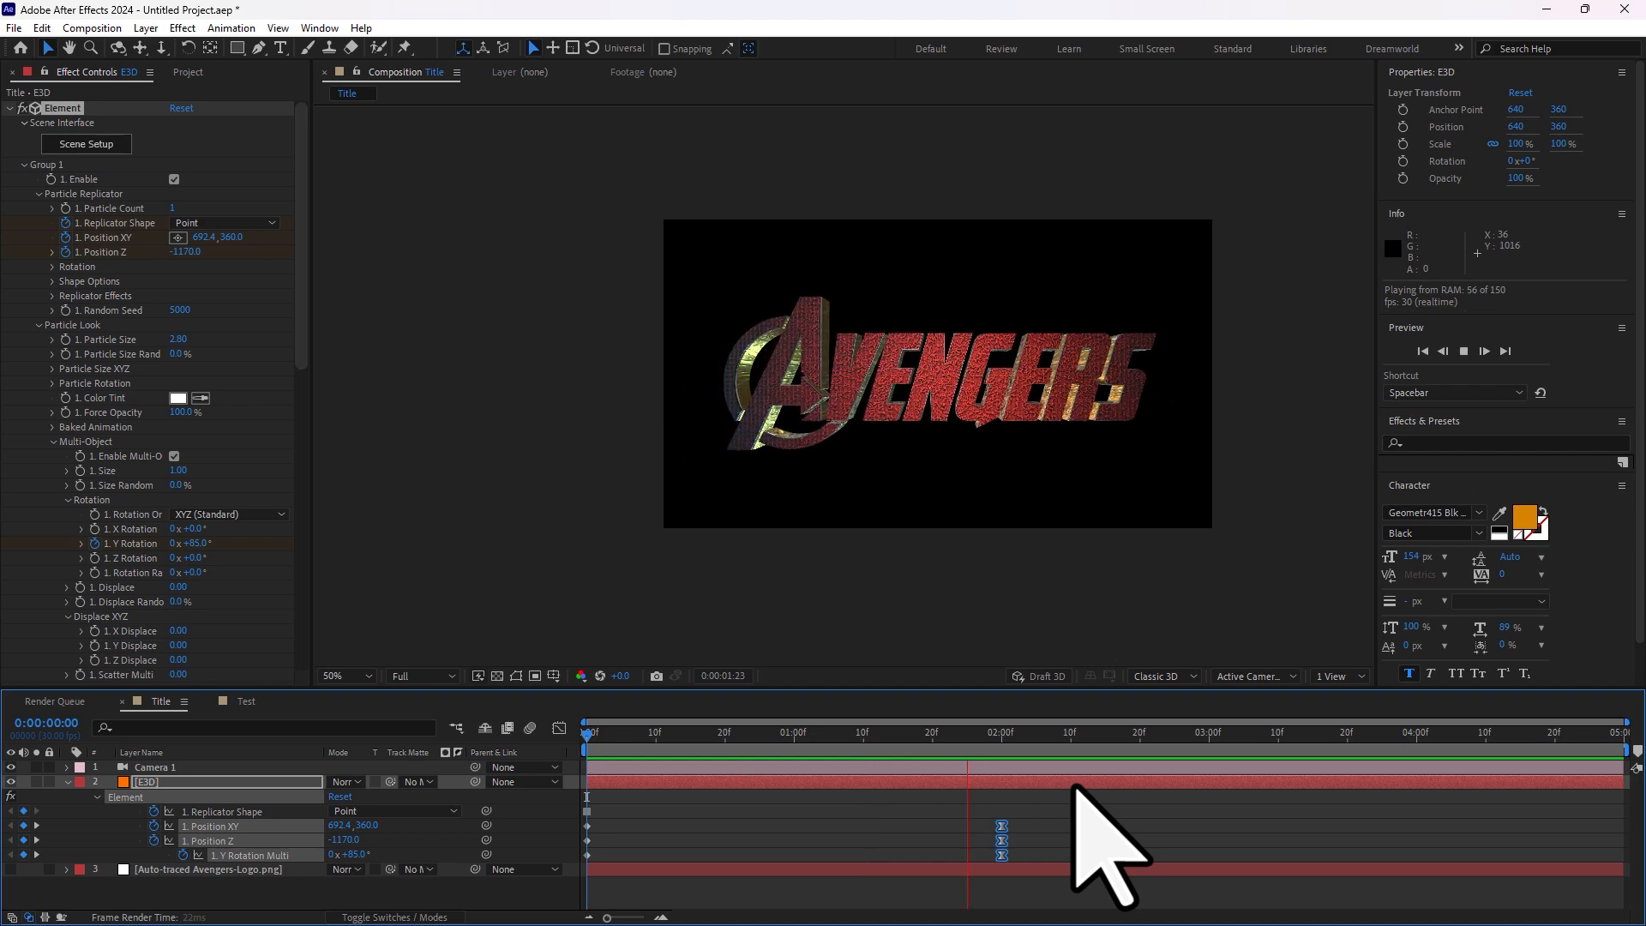
{"action": "key", "text": "space"}
{"action": "left_click_drag", "start_coordinate": [857, 736], "coordinate": [608, 734]}
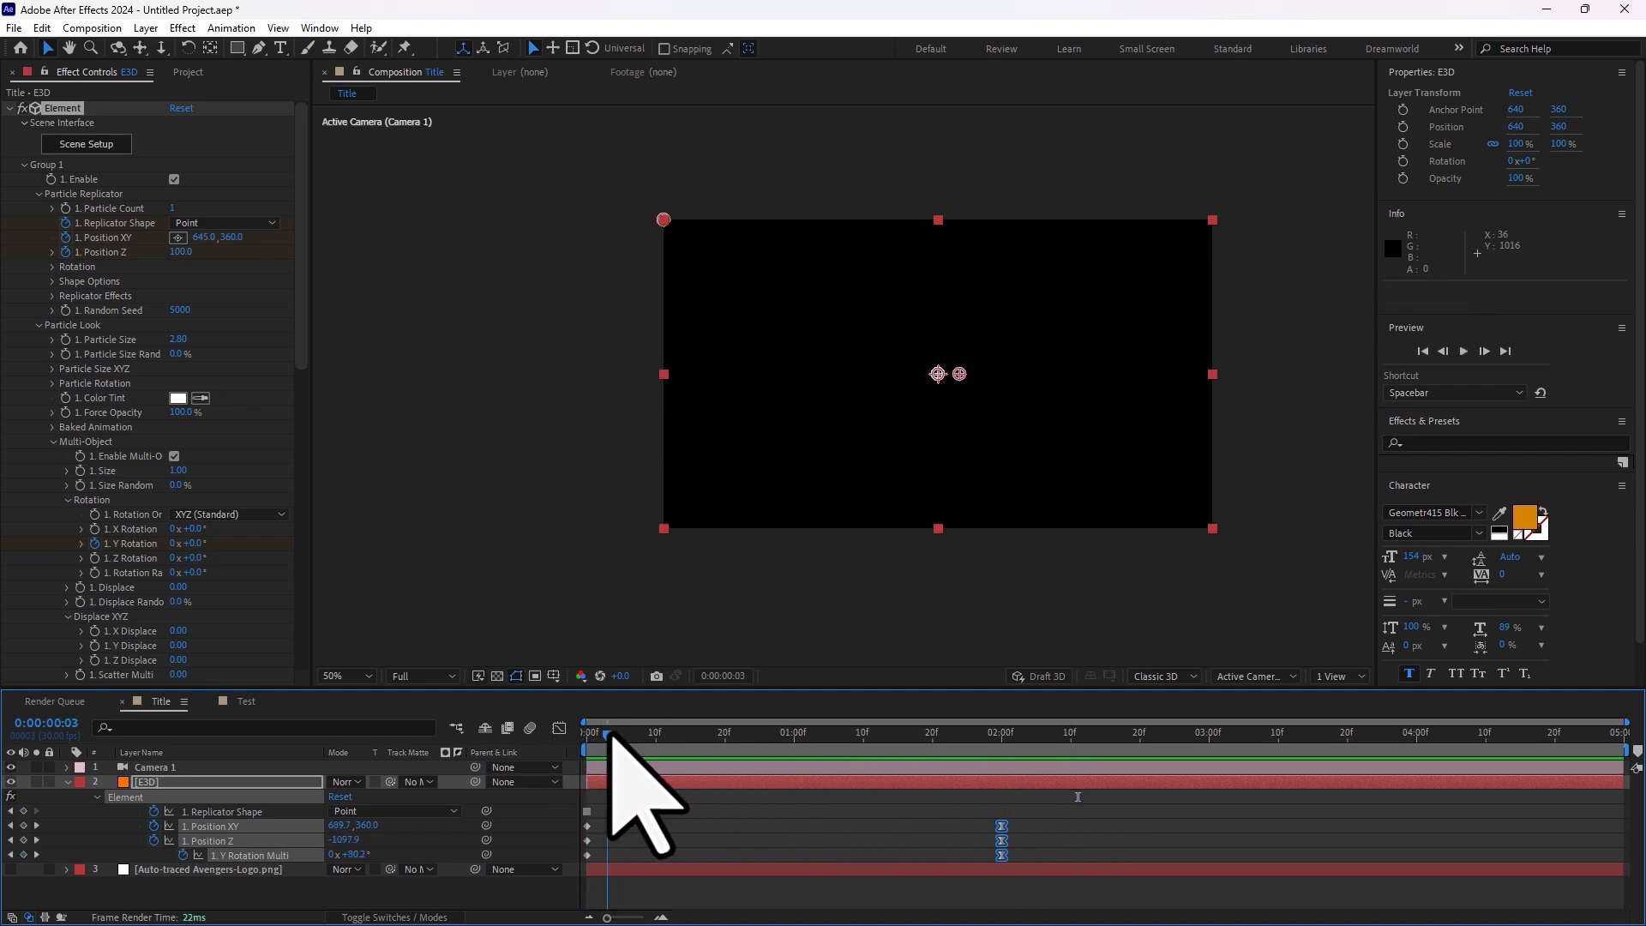
- Apply Easy Ease to the E3D layer's position and Y Rotation keyframes at the start of the timeline
{"action": "left_click_drag", "start_coordinate": [661, 806], "coordinate": [571, 864]}
{"action": "right_click", "coordinate": [588, 854]}
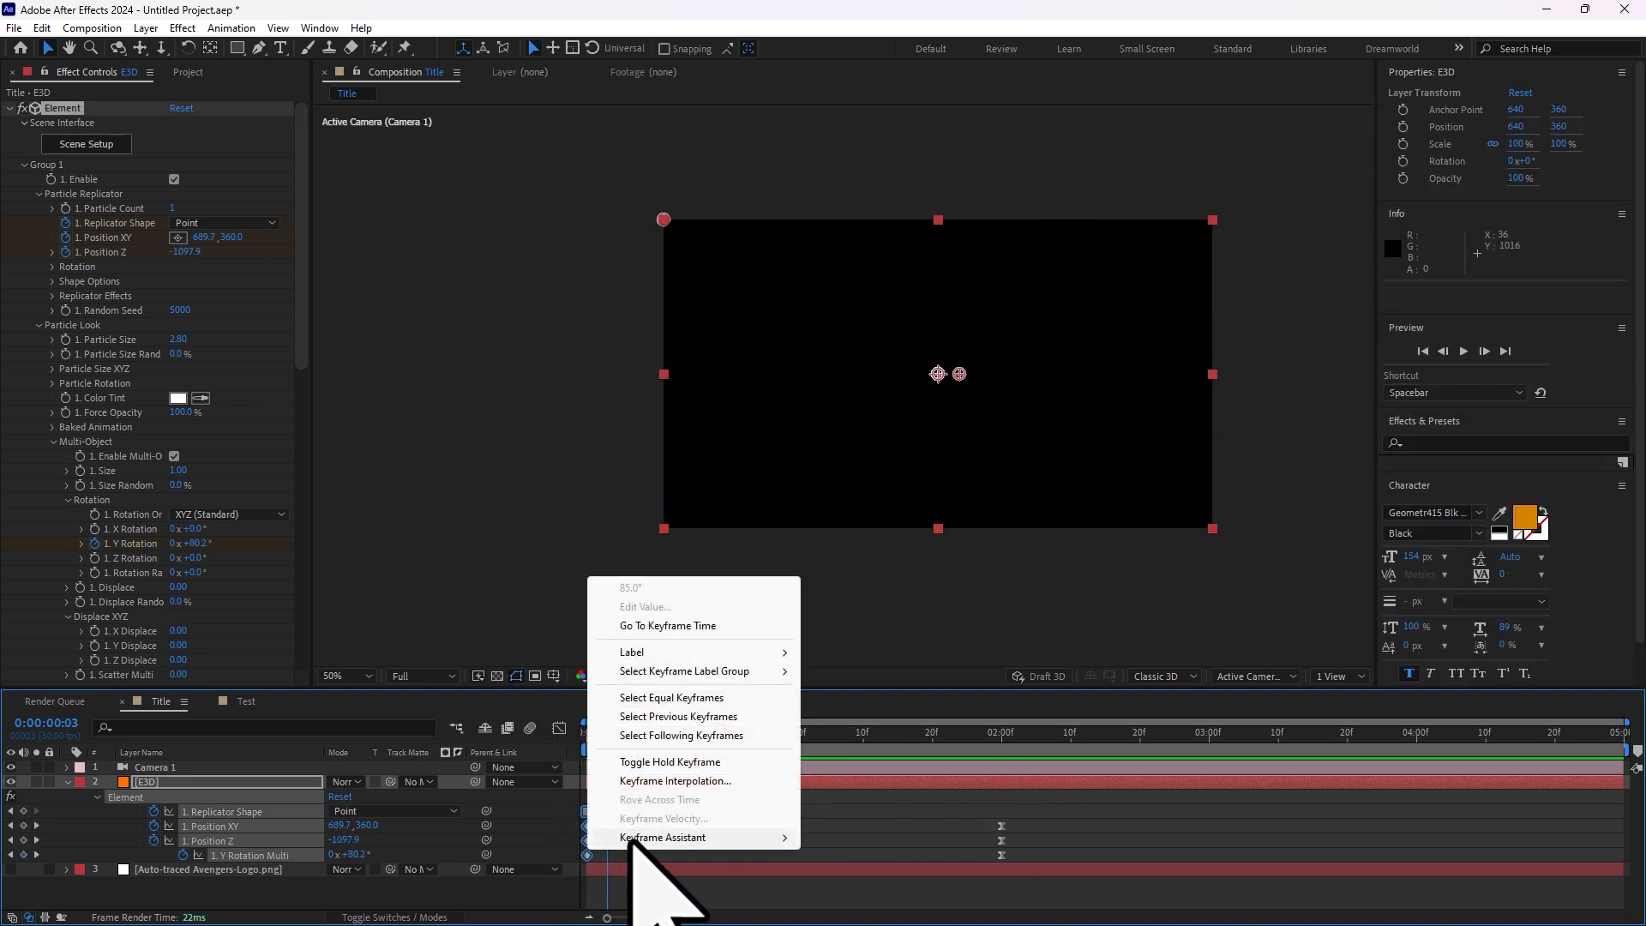
{"action": "mouse_move", "coordinate": [701, 838]}
{"action": "left_click", "coordinate": [882, 724]}
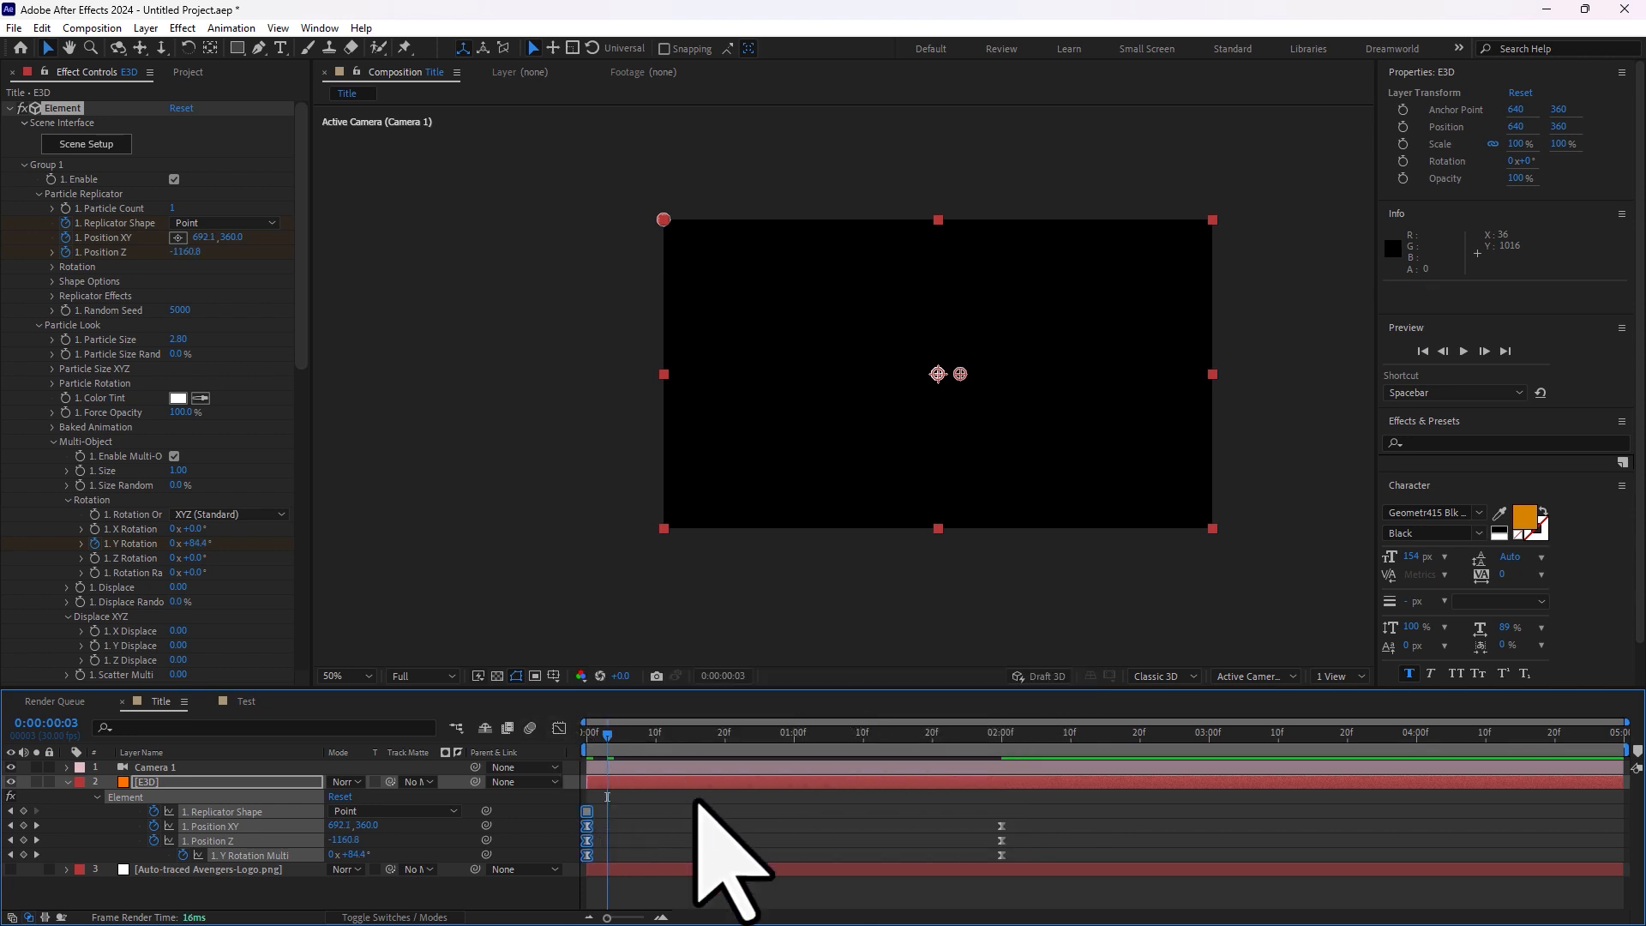
- Examine the Position XY animation curve in the Graph Editor and return to the keyframe view
{"action": "left_click", "coordinate": [613, 841]}
{"action": "left_click", "coordinate": [588, 826]}
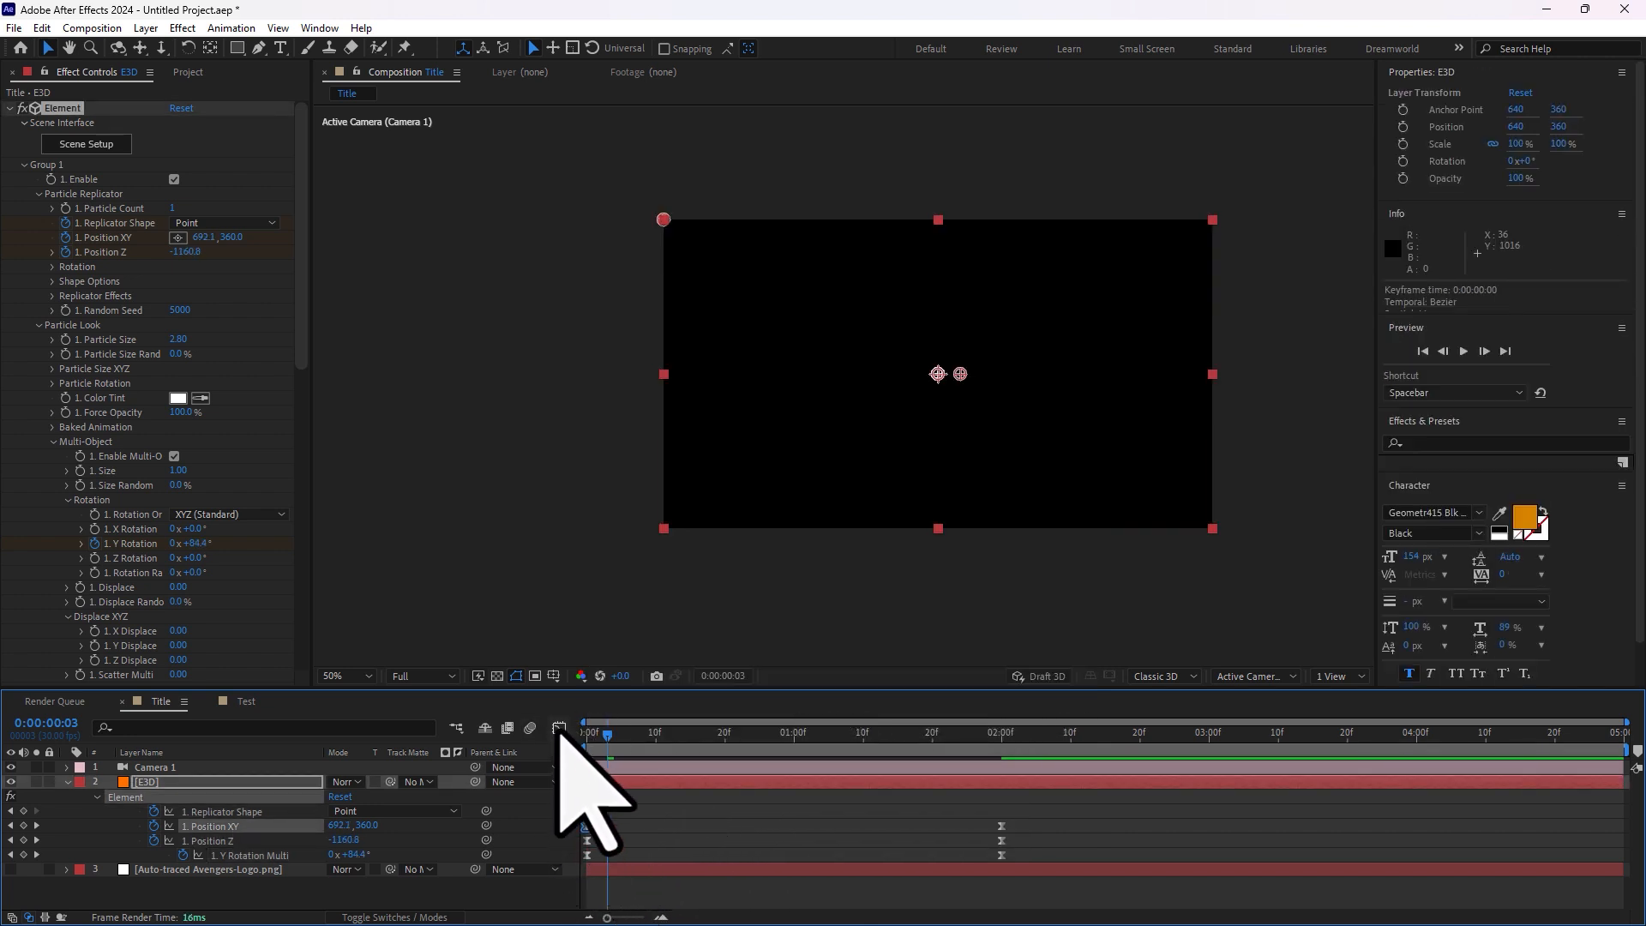
{"action": "left_click", "coordinate": [559, 728]}
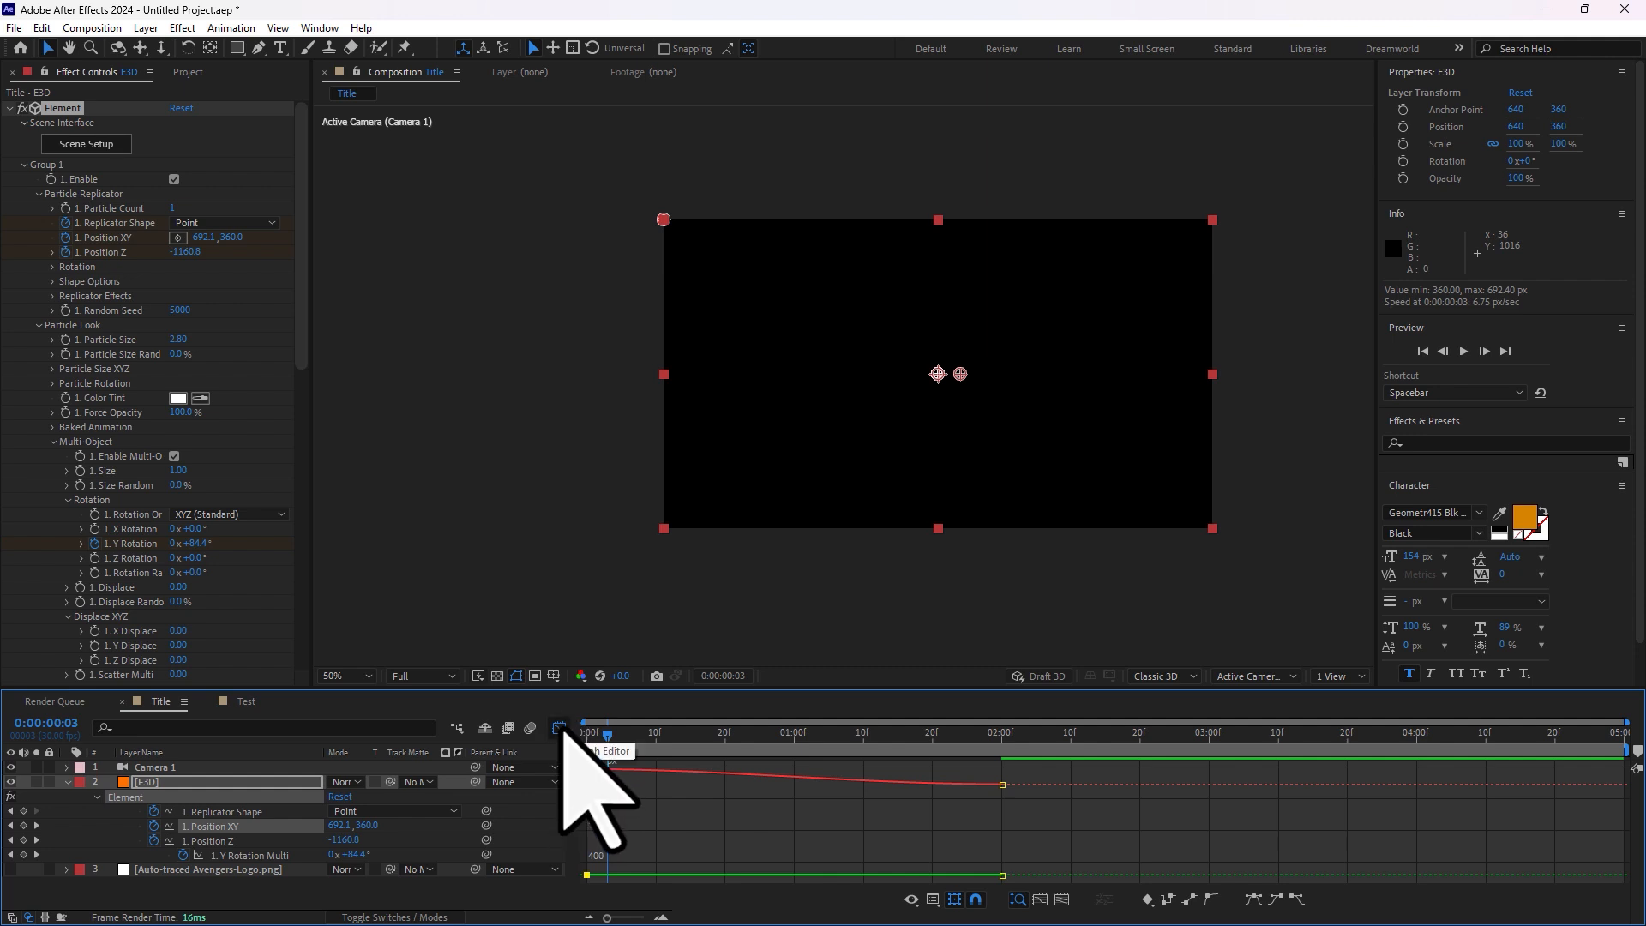
{"action": "left_click", "coordinate": [1002, 783]}
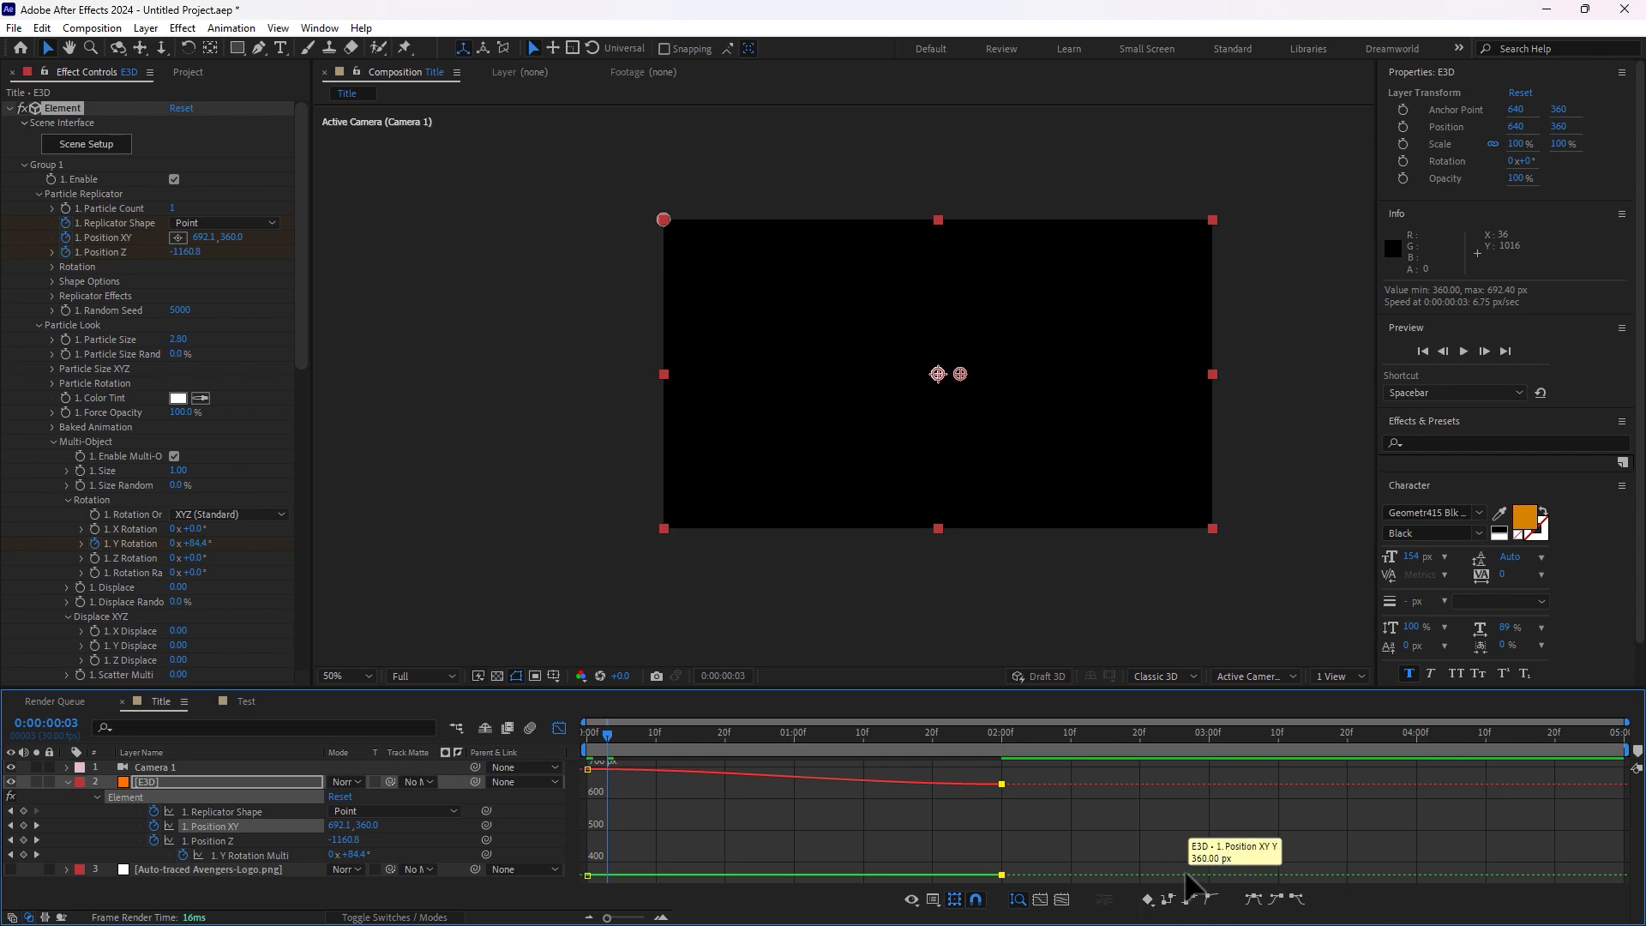
{"action": "left_click", "coordinate": [559, 727]}
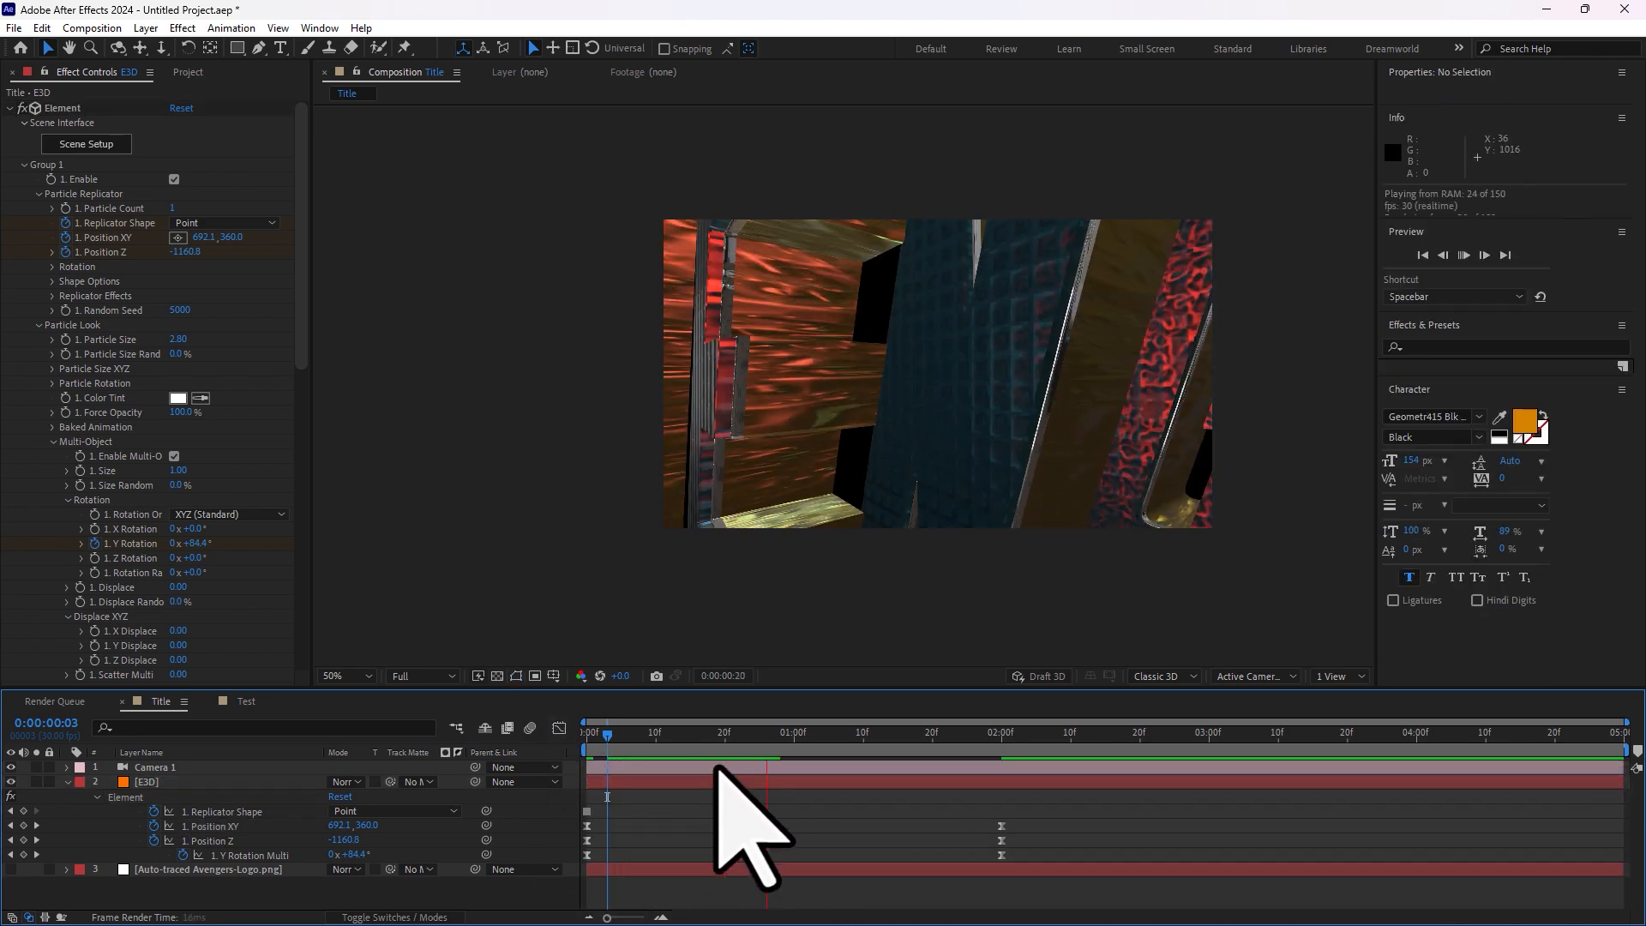
- Move the ending Position XY, Position Z and Y Rotation keyframes to 3 seconds and preview the slower animation
{"action": "key", "text": "space"}
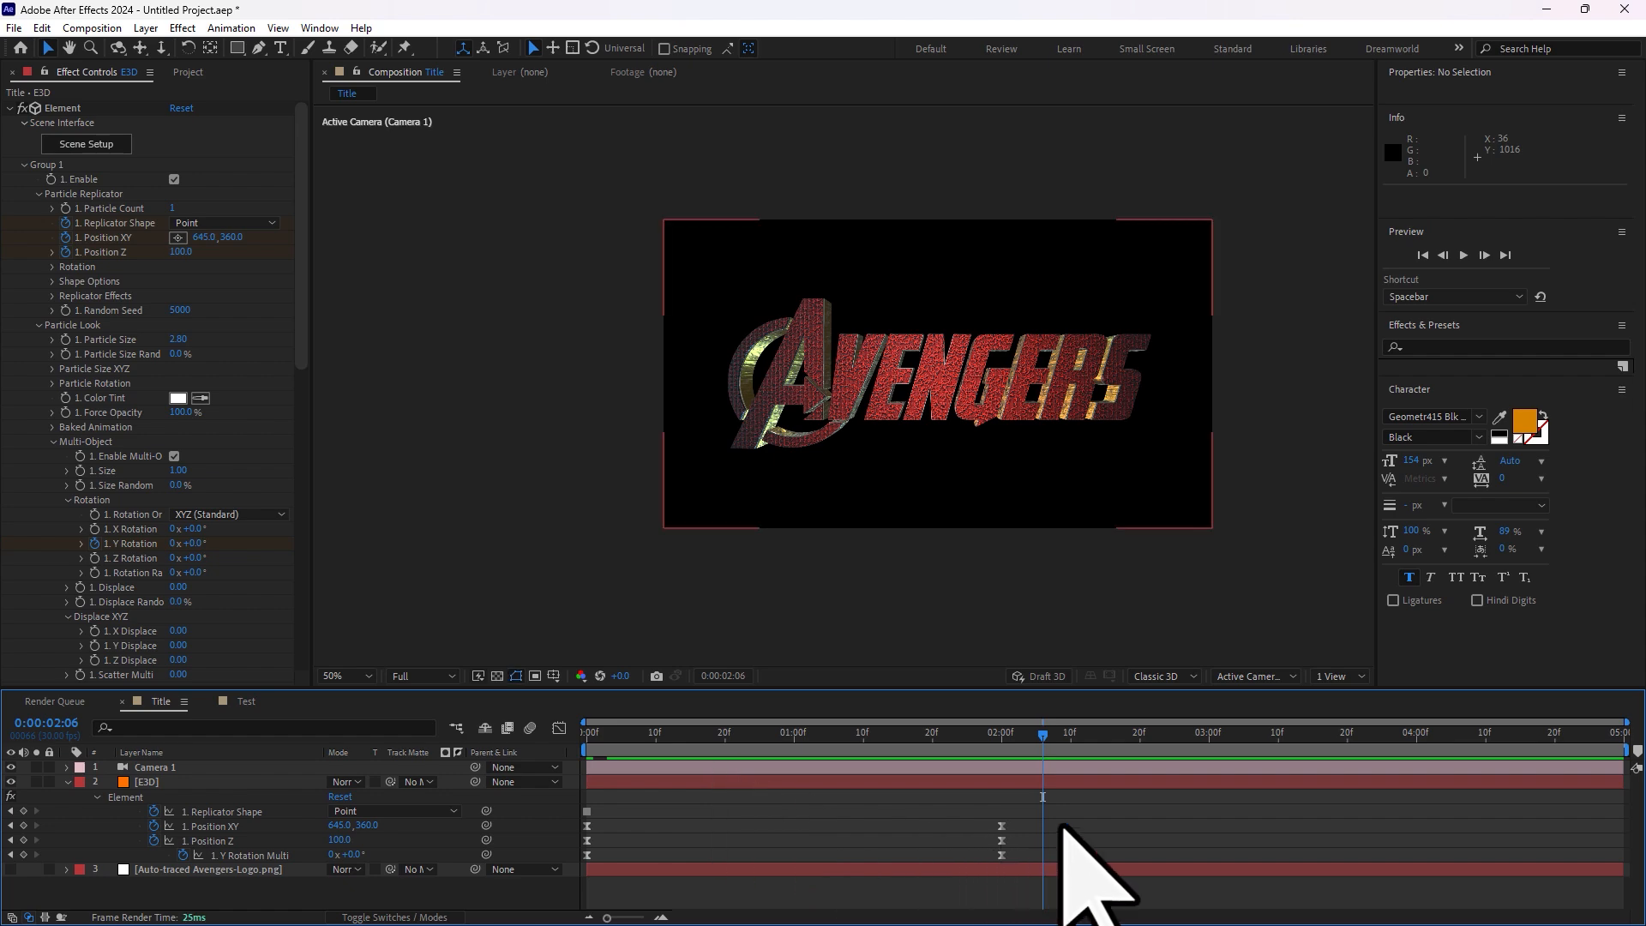
{"action": "left_click_drag", "start_coordinate": [1066, 819], "coordinate": [1211, 858]}
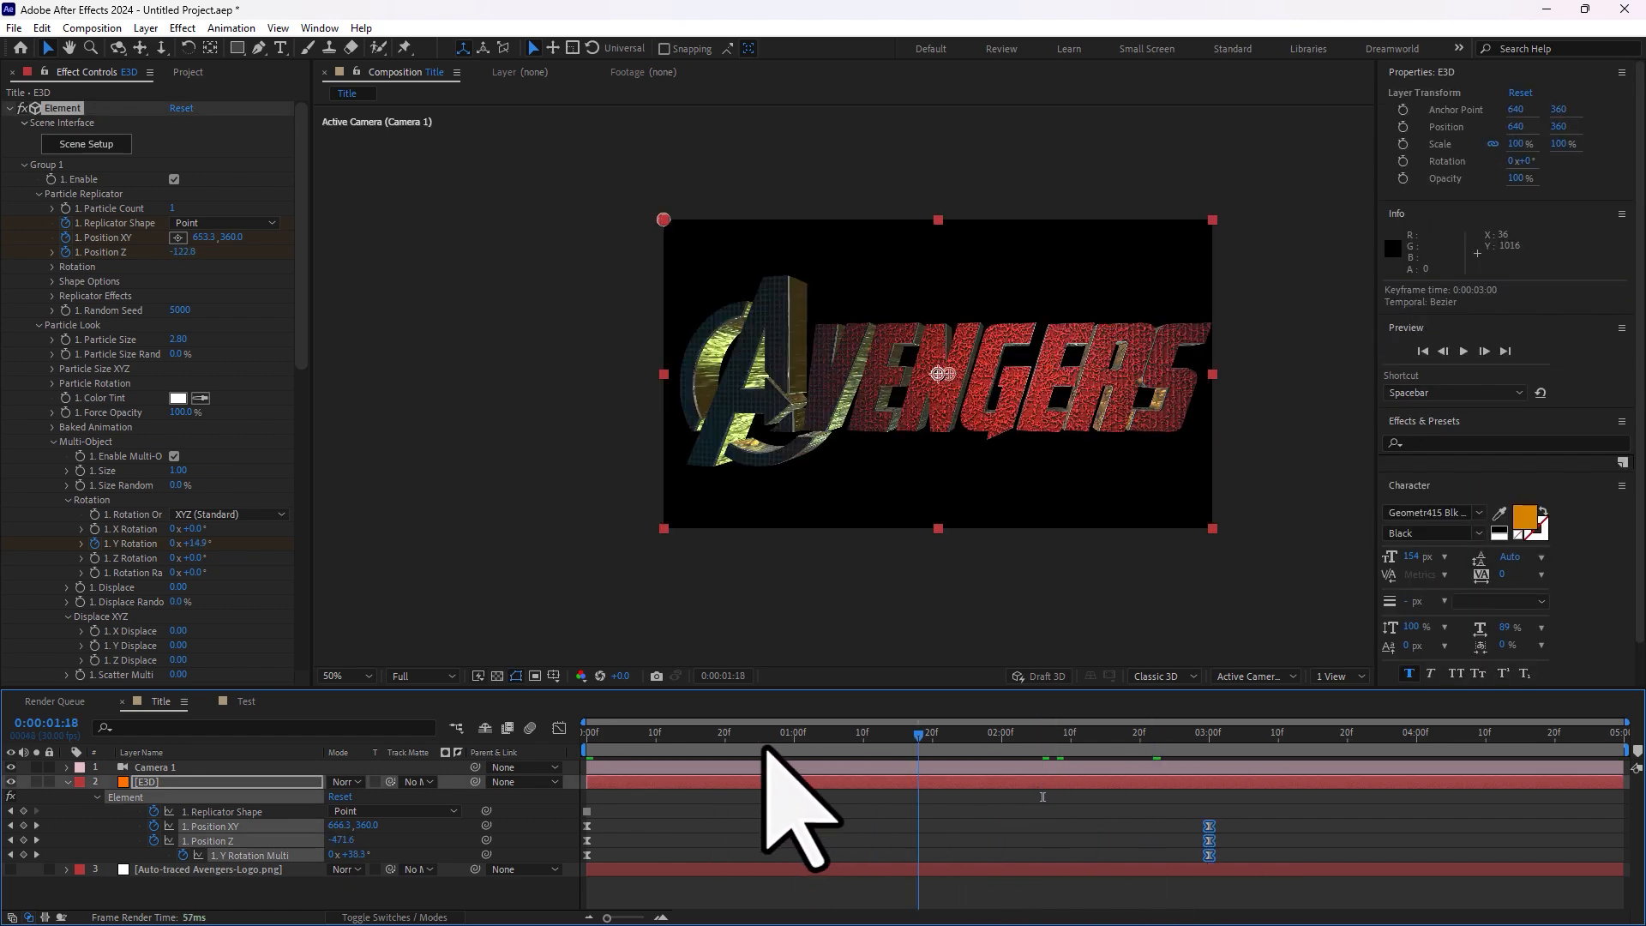
{"action": "key", "text": "space"}
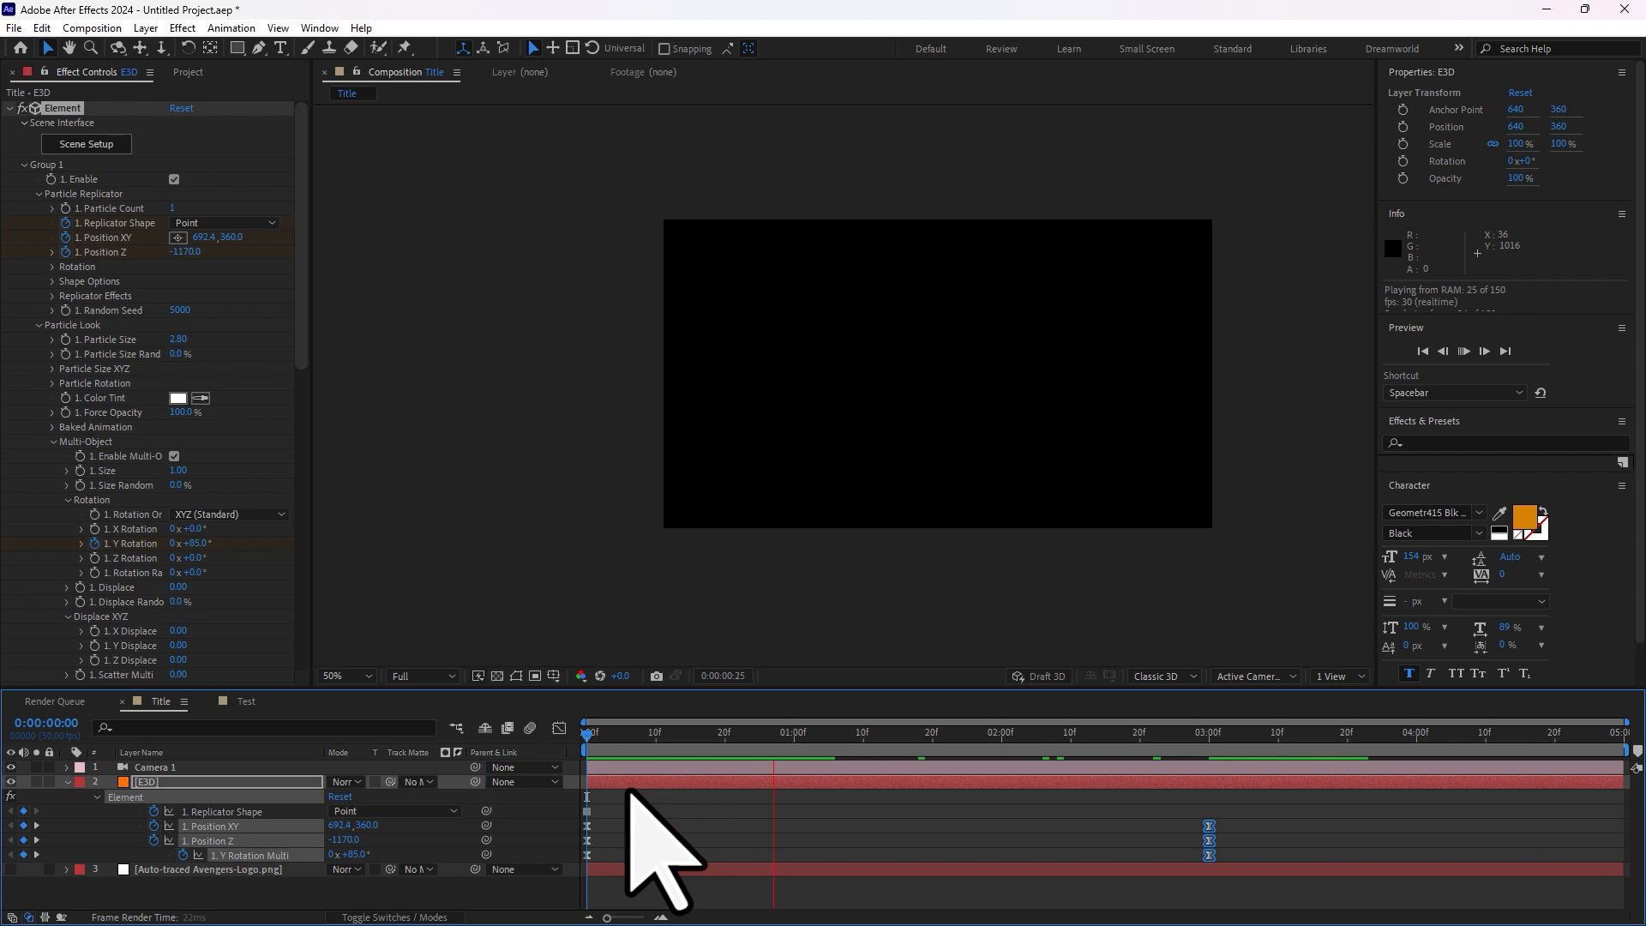
{"action": "key", "text": "space"}
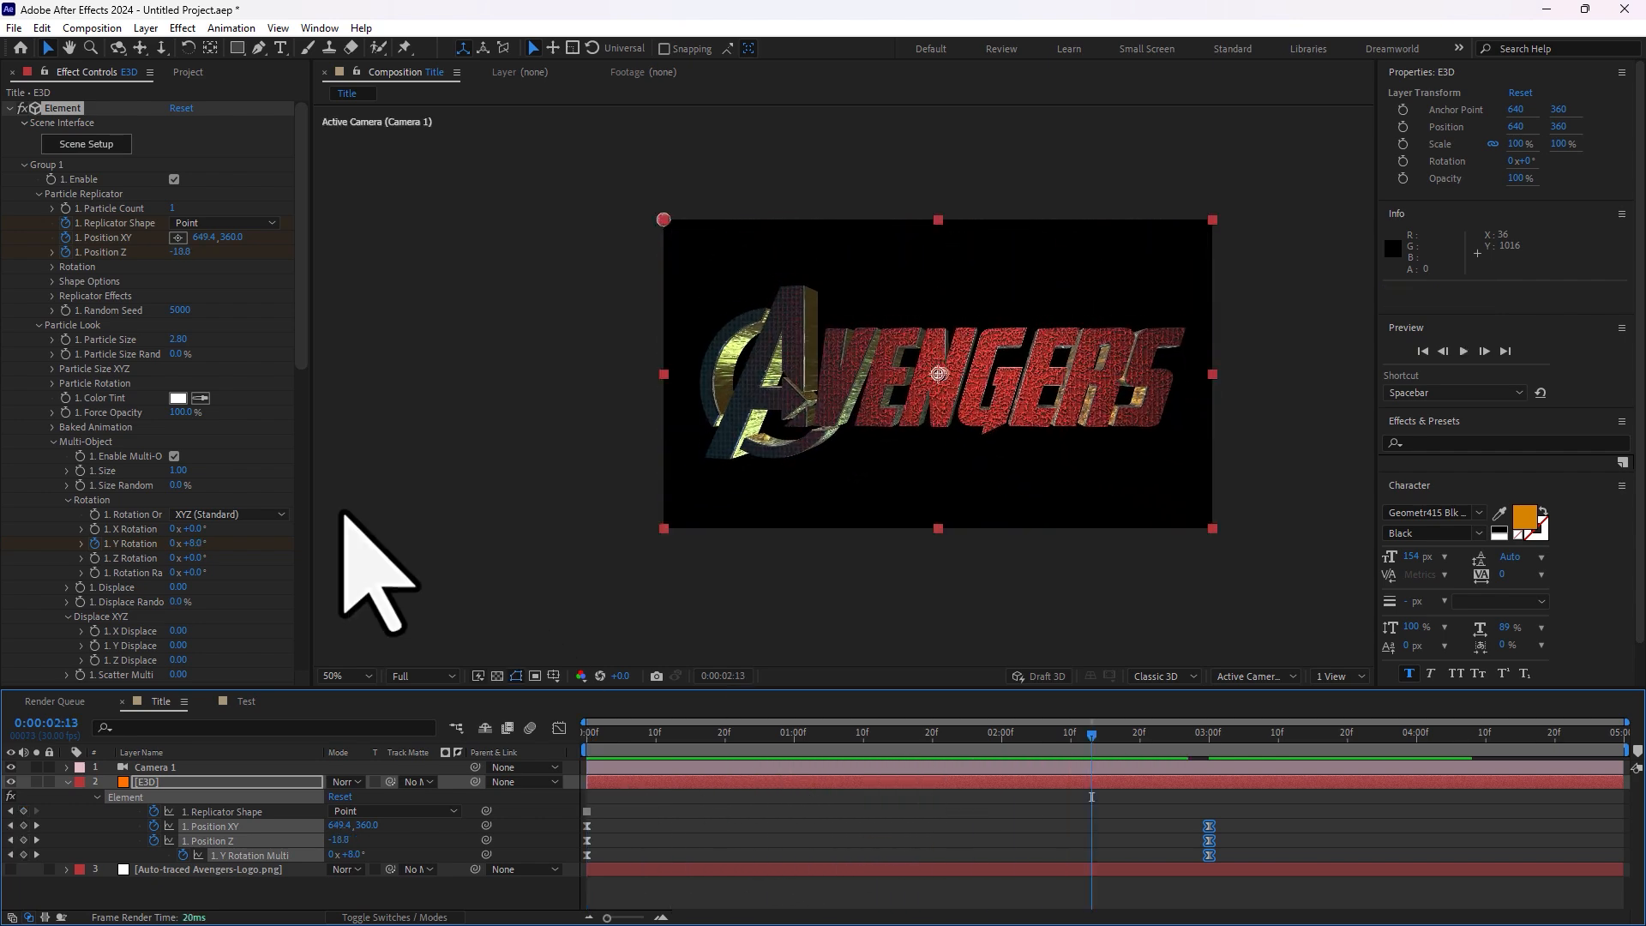
- Turn Motion Blur on in Element's render settings and check the blur partway through the animation
{"action": "left_click", "coordinate": [24, 165]}
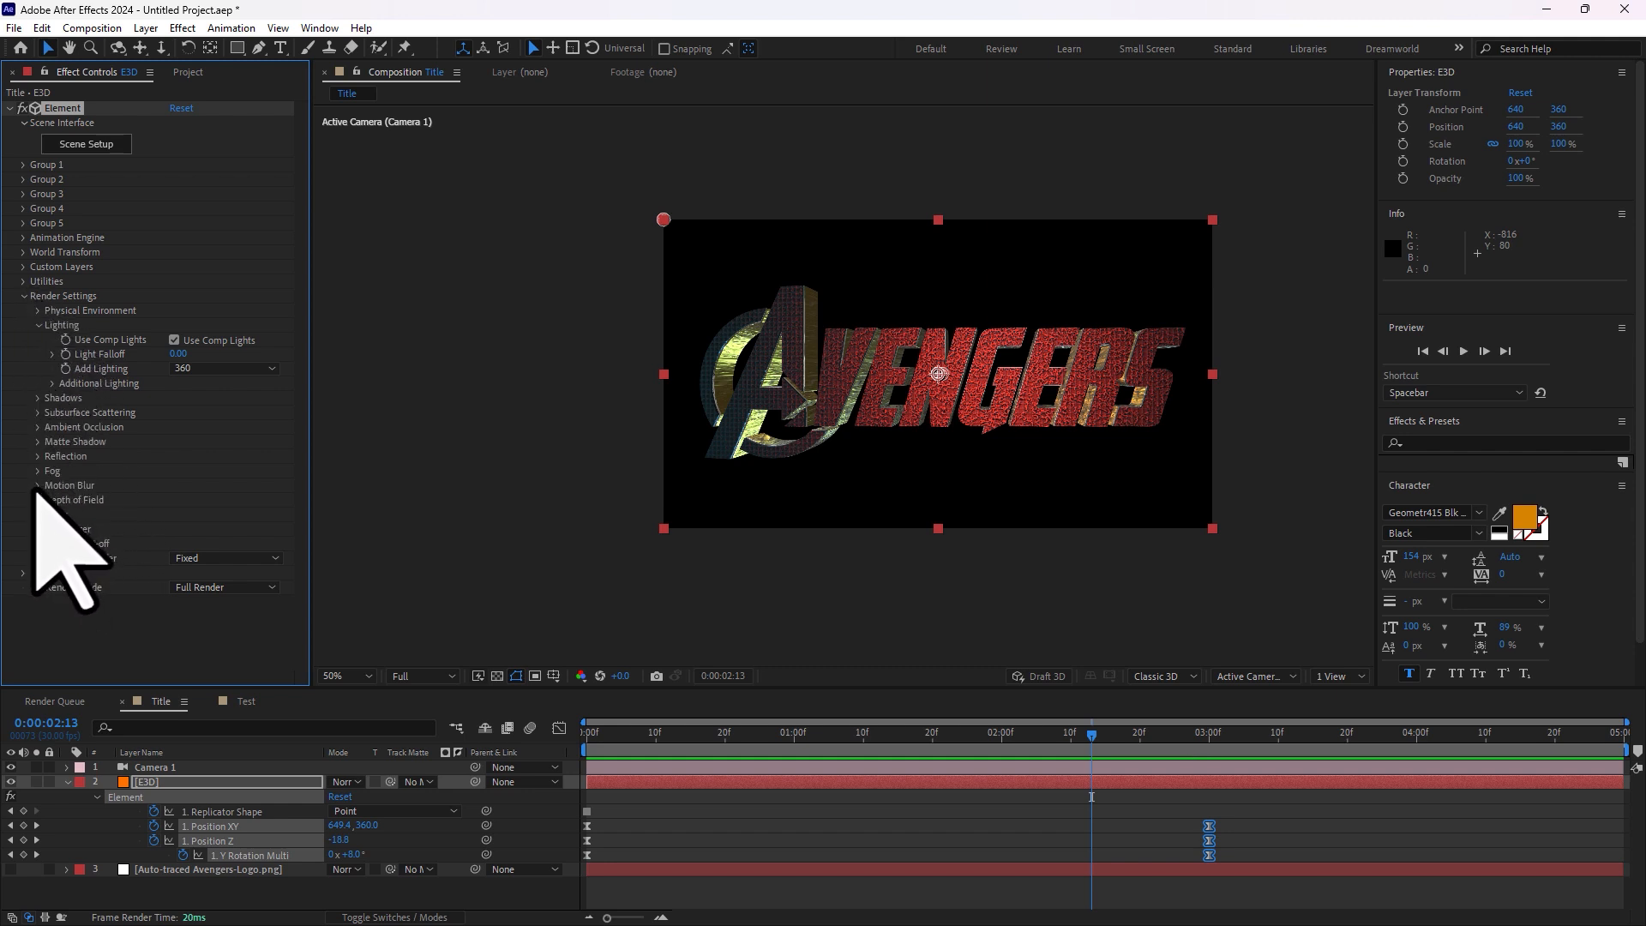
{"action": "left_click", "coordinate": [224, 501]}
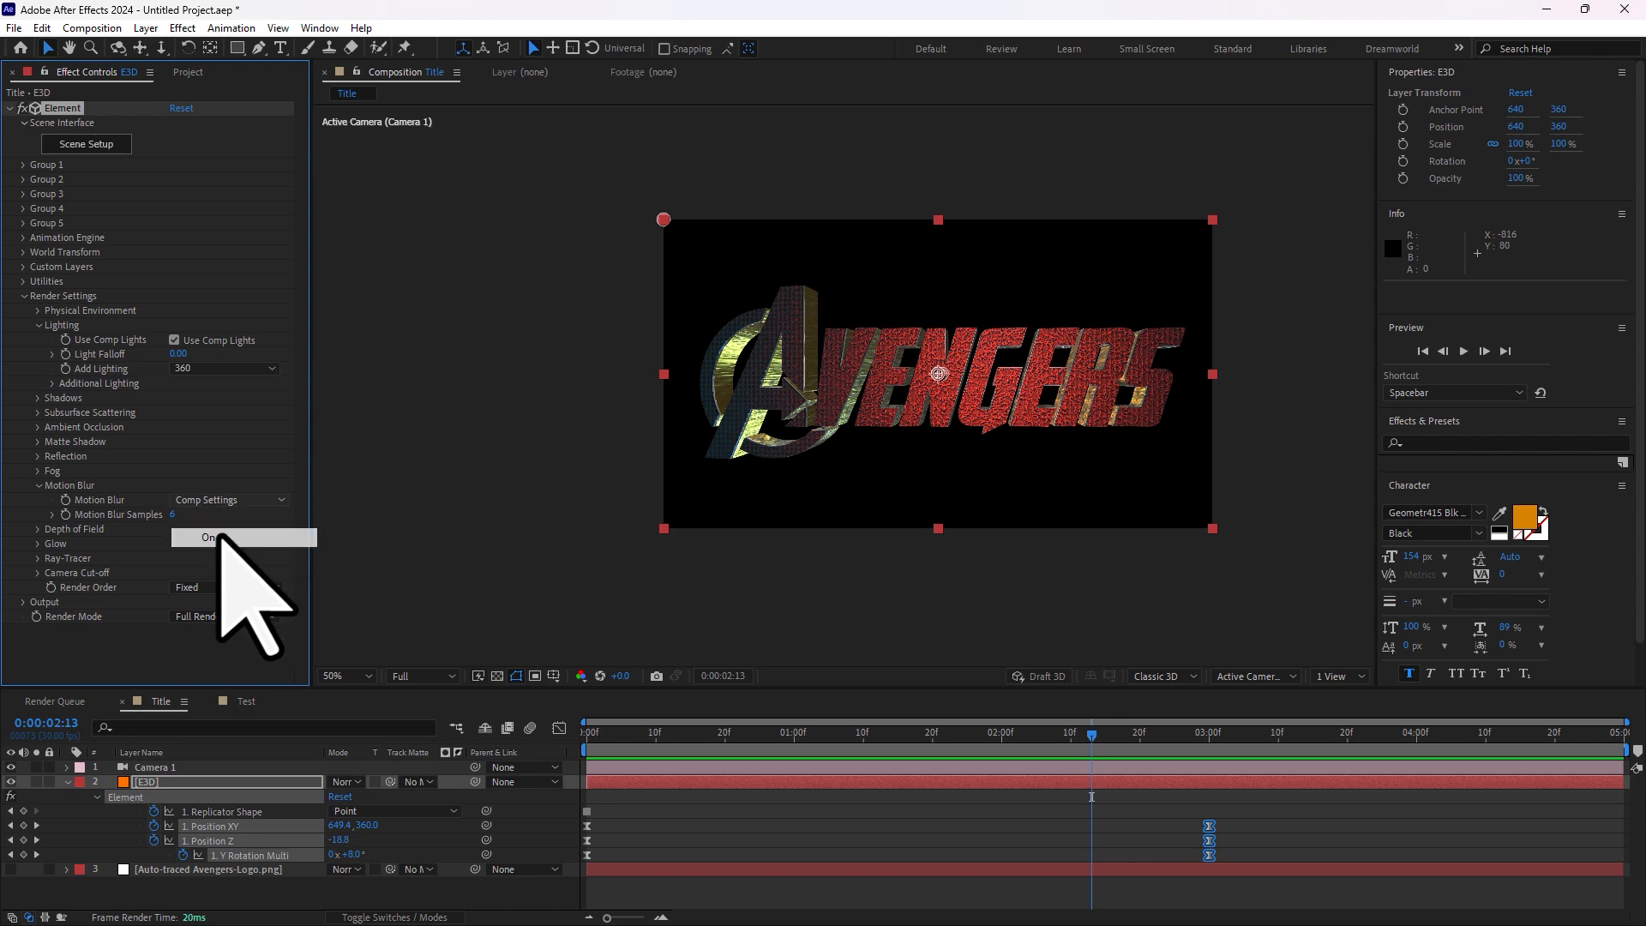
{"action": "left_click", "coordinate": [223, 533]}
{"action": "left_click_drag", "start_coordinate": [759, 734], "coordinate": [832, 735]}
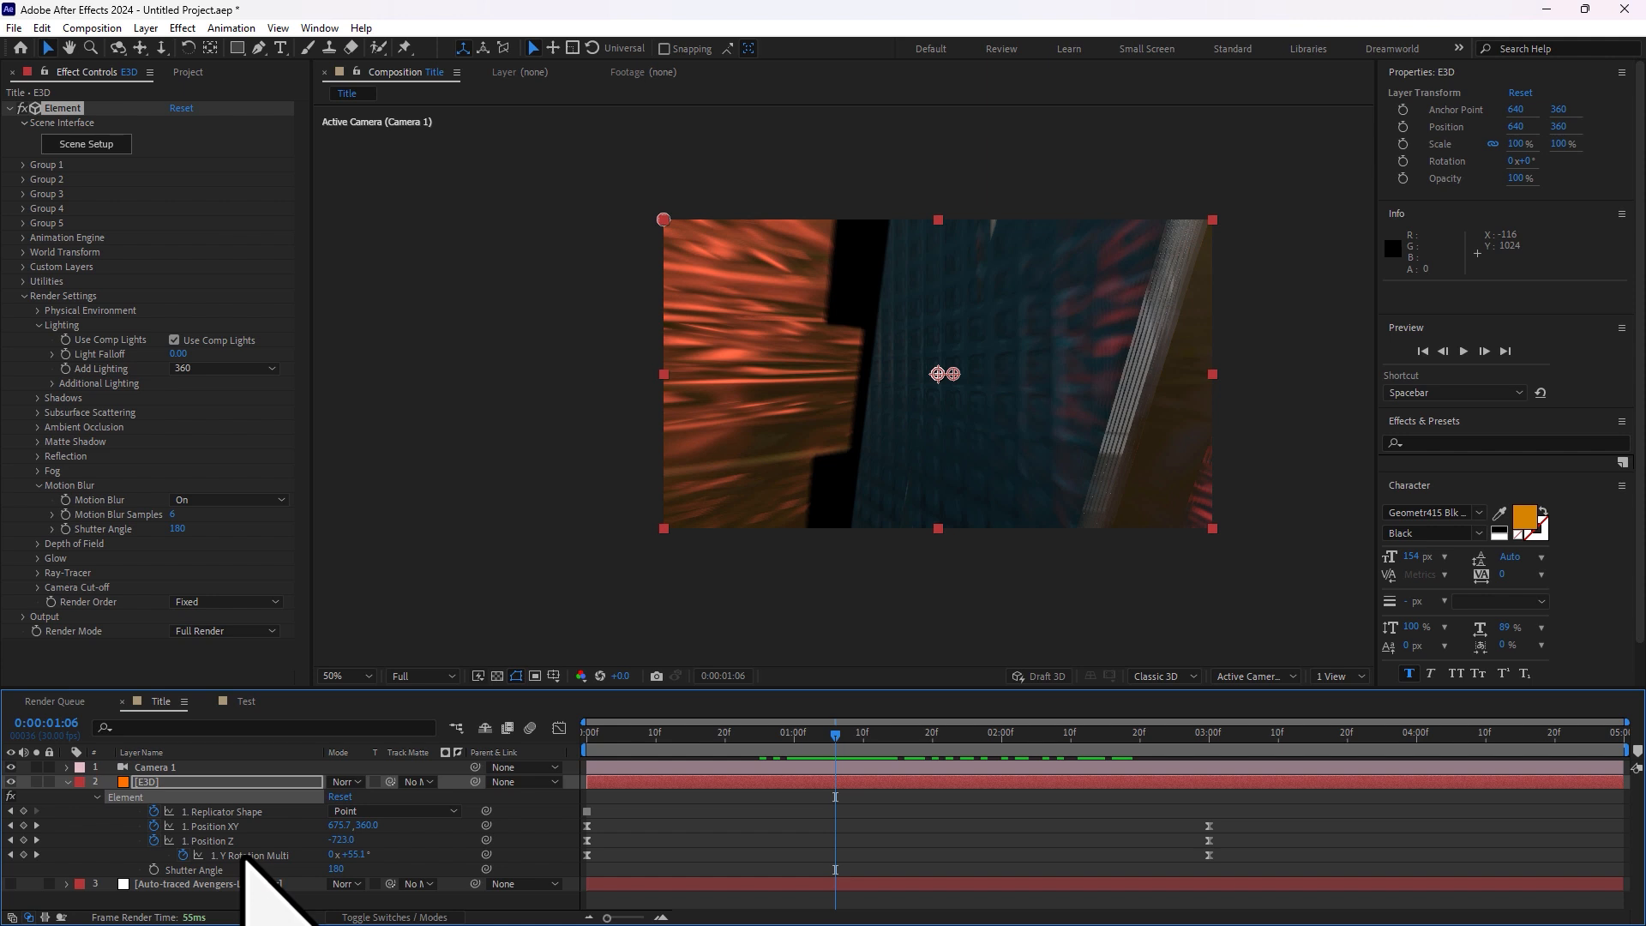
- Delay the multi-object Y Rotation by moving its first keyframe to 0:00:01:09, and scrub through the result
{"action": "left_click_drag", "start_coordinate": [586, 856], "coordinate": [761, 865]}
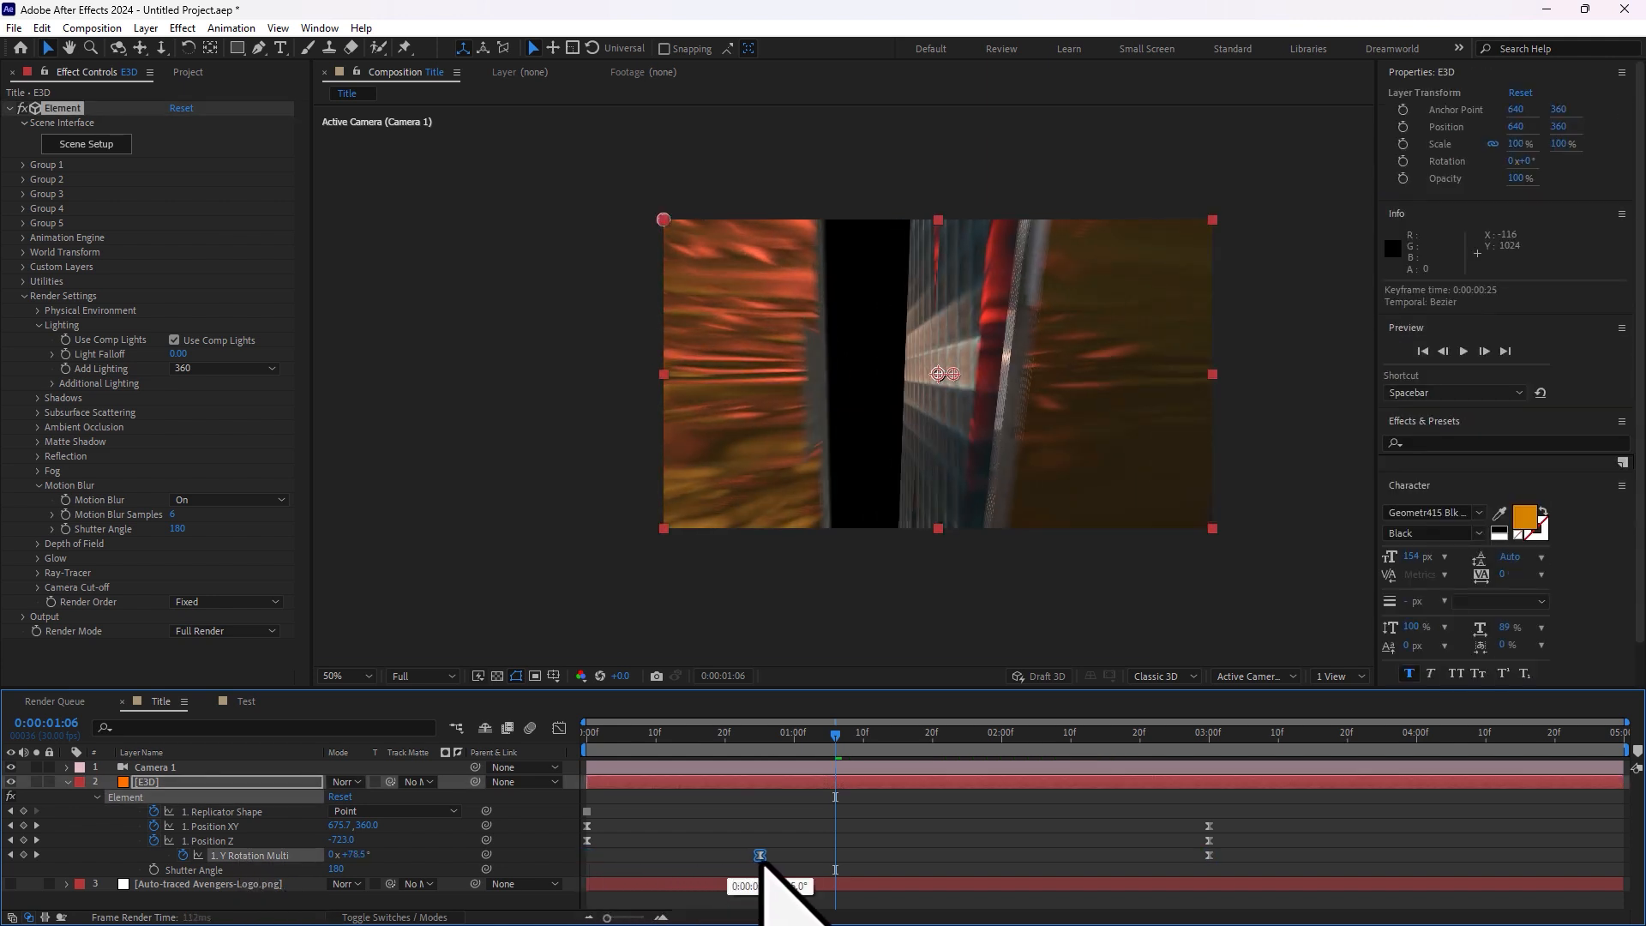
{"action": "left_click_drag", "start_coordinate": [771, 754], "coordinate": [884, 758]}
{"action": "left_click_drag", "start_coordinate": [808, 856], "coordinate": [860, 858]}
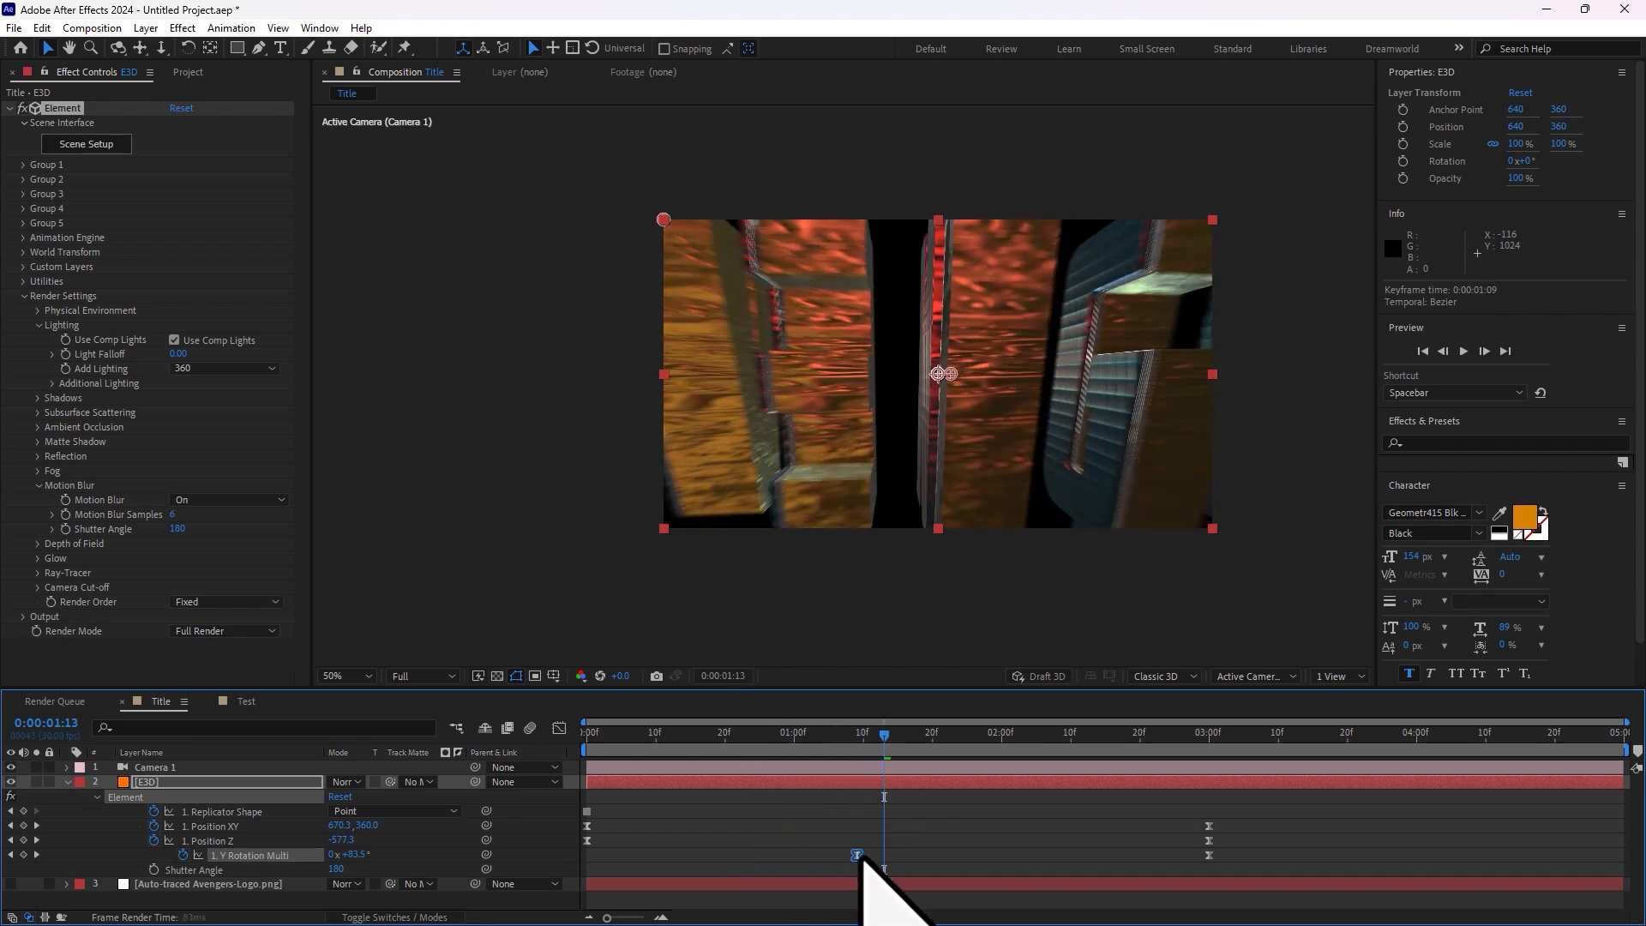
{"action": "left_click_drag", "start_coordinate": [811, 728], "coordinate": [882, 789]}
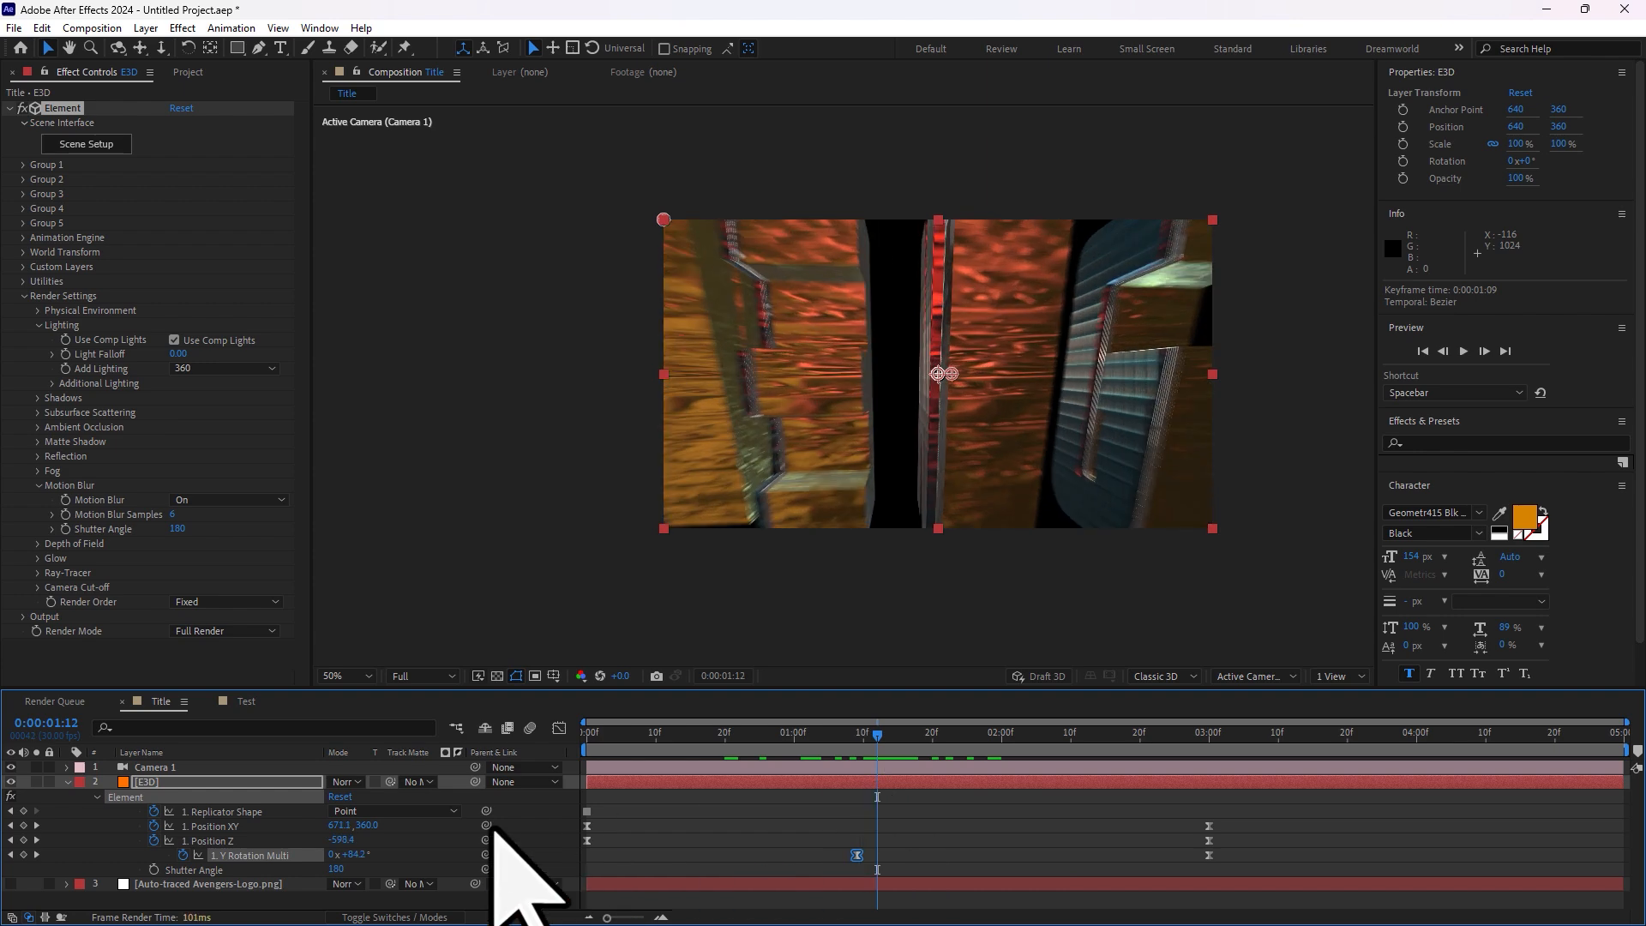
{"action": "left_click", "coordinate": [242, 827]}
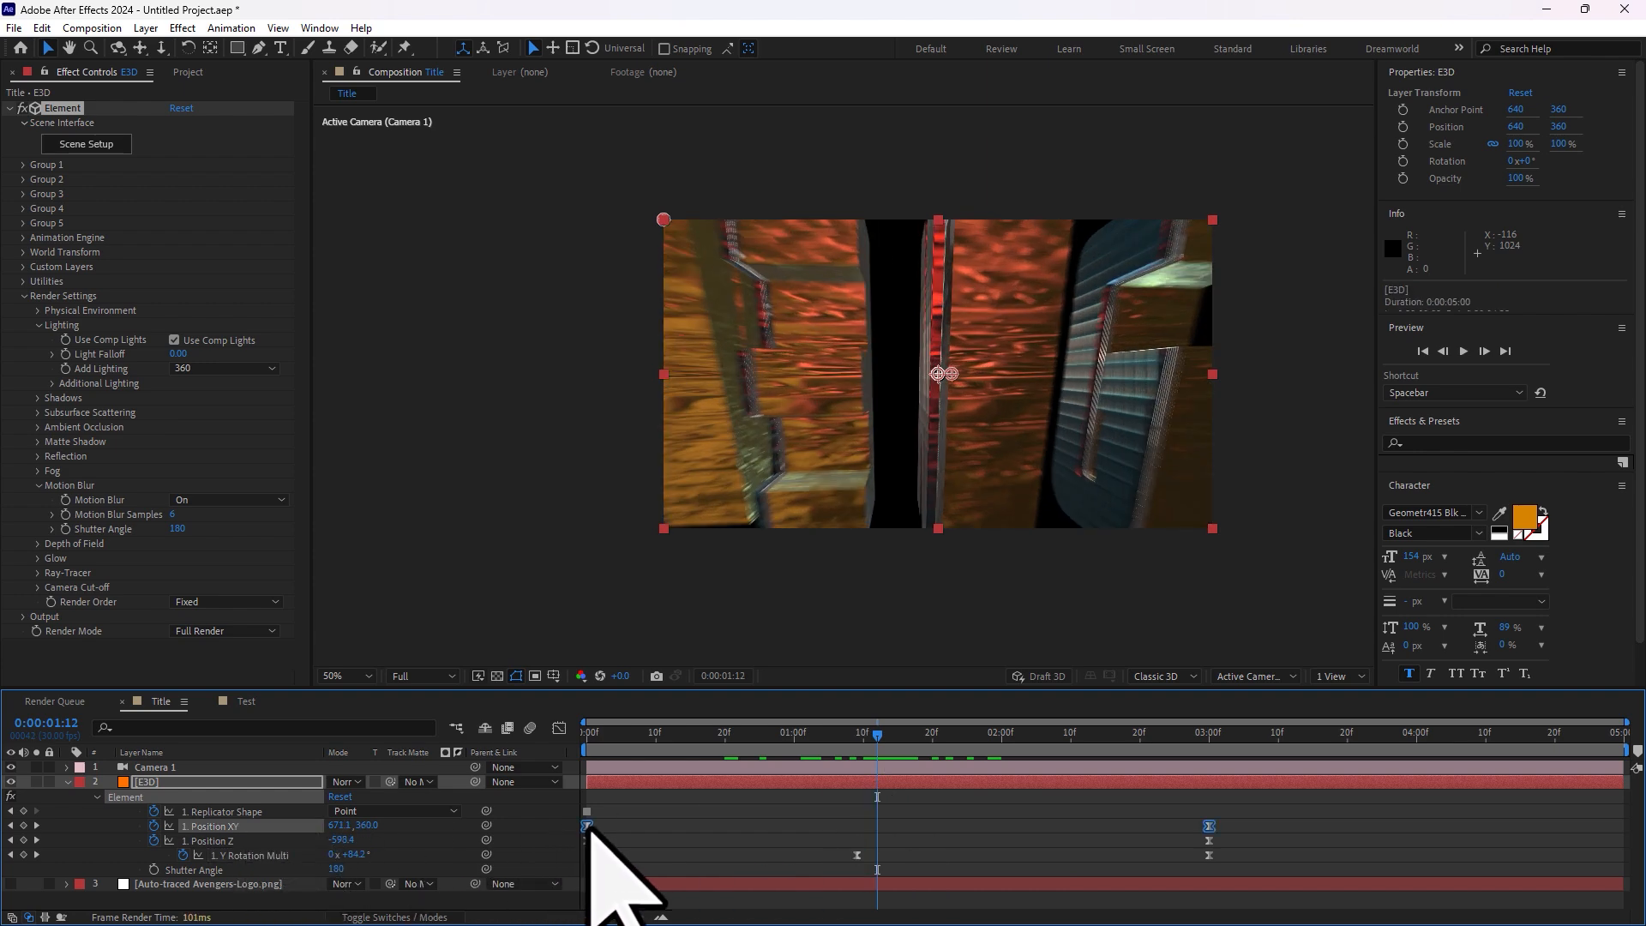
{"action": "left_click_drag", "start_coordinate": [589, 830], "coordinate": [706, 836]}
{"action": "key", "text": "ctrl+z"}
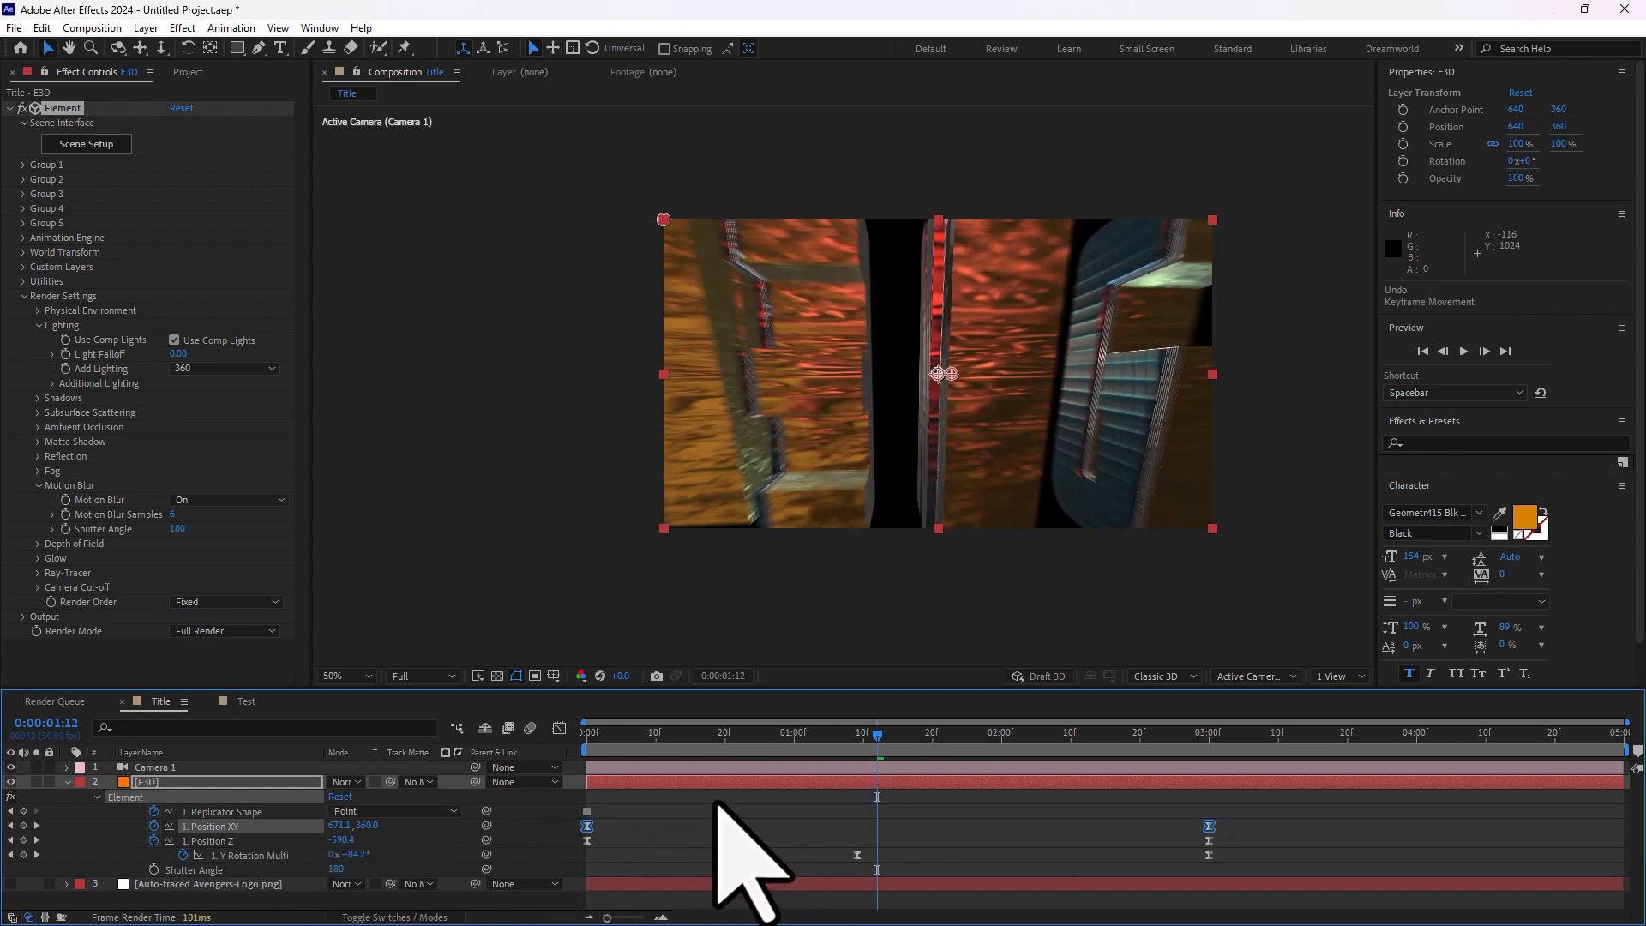
- Delay the start of the Position XY animation by moving its first keyframe to 0:00:01:06, and scrub through the result
{"action": "left_click", "coordinate": [716, 805]}
{"action": "left_click_drag", "start_coordinate": [599, 828], "coordinate": [835, 835]}
{"action": "left_click_drag", "start_coordinate": [771, 734], "coordinate": [1196, 775]}
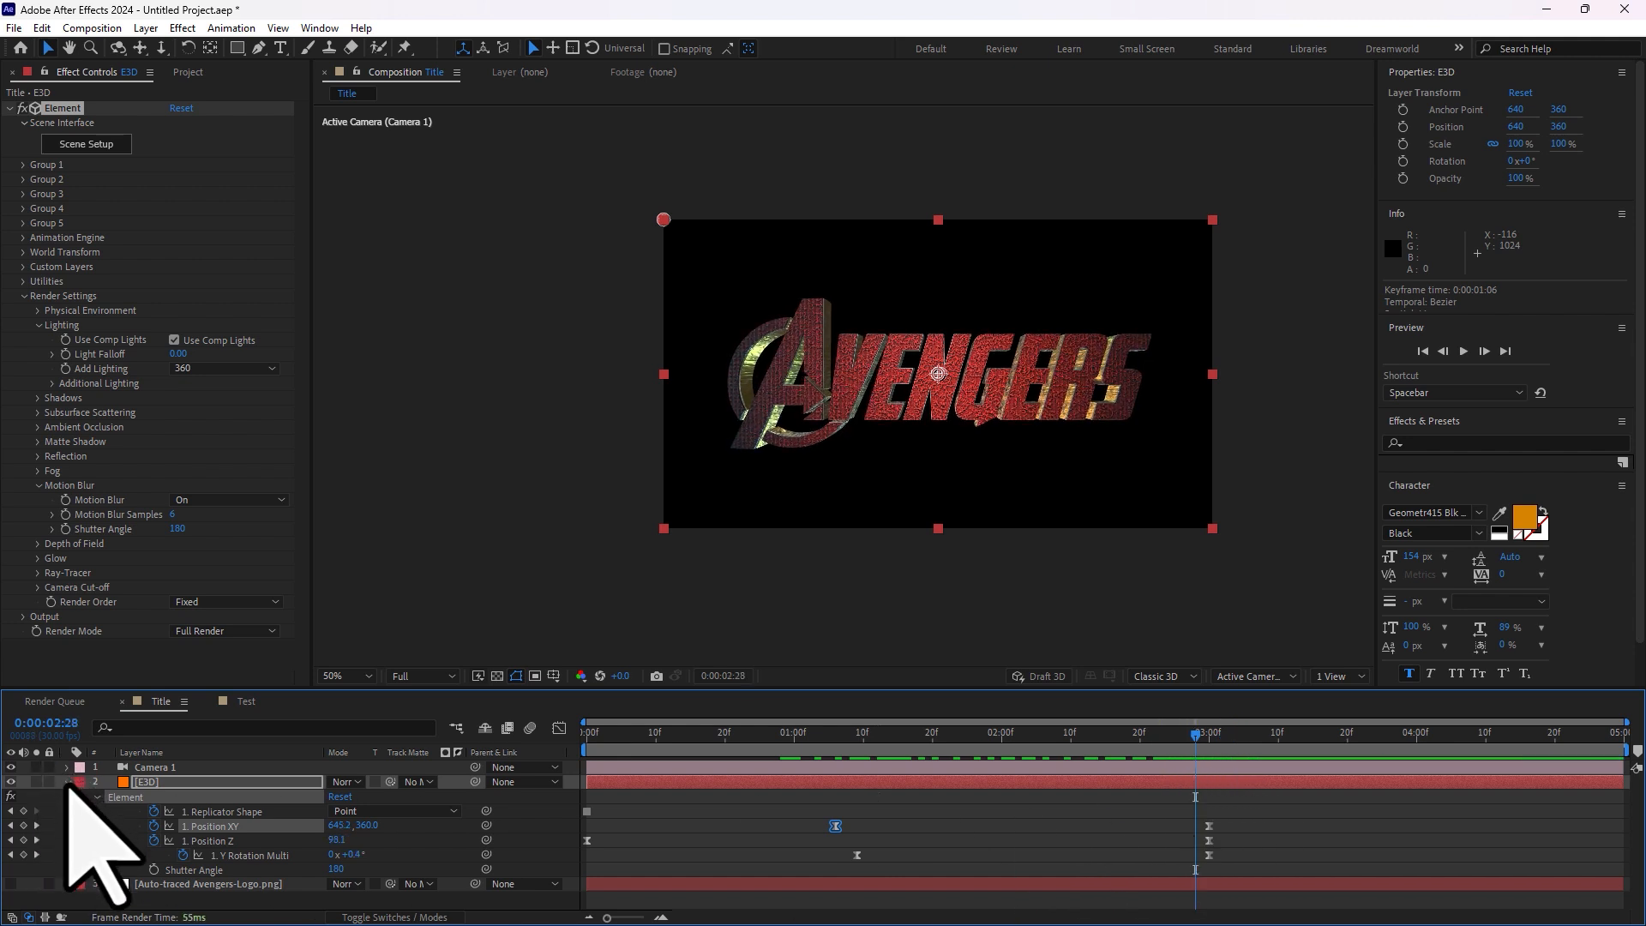
- Collapse the E3D layer's properties and create a new 1280 x 720 solid named OF
{"action": "left_click", "coordinate": [66, 782]}
{"action": "right_click", "coordinate": [212, 835]}
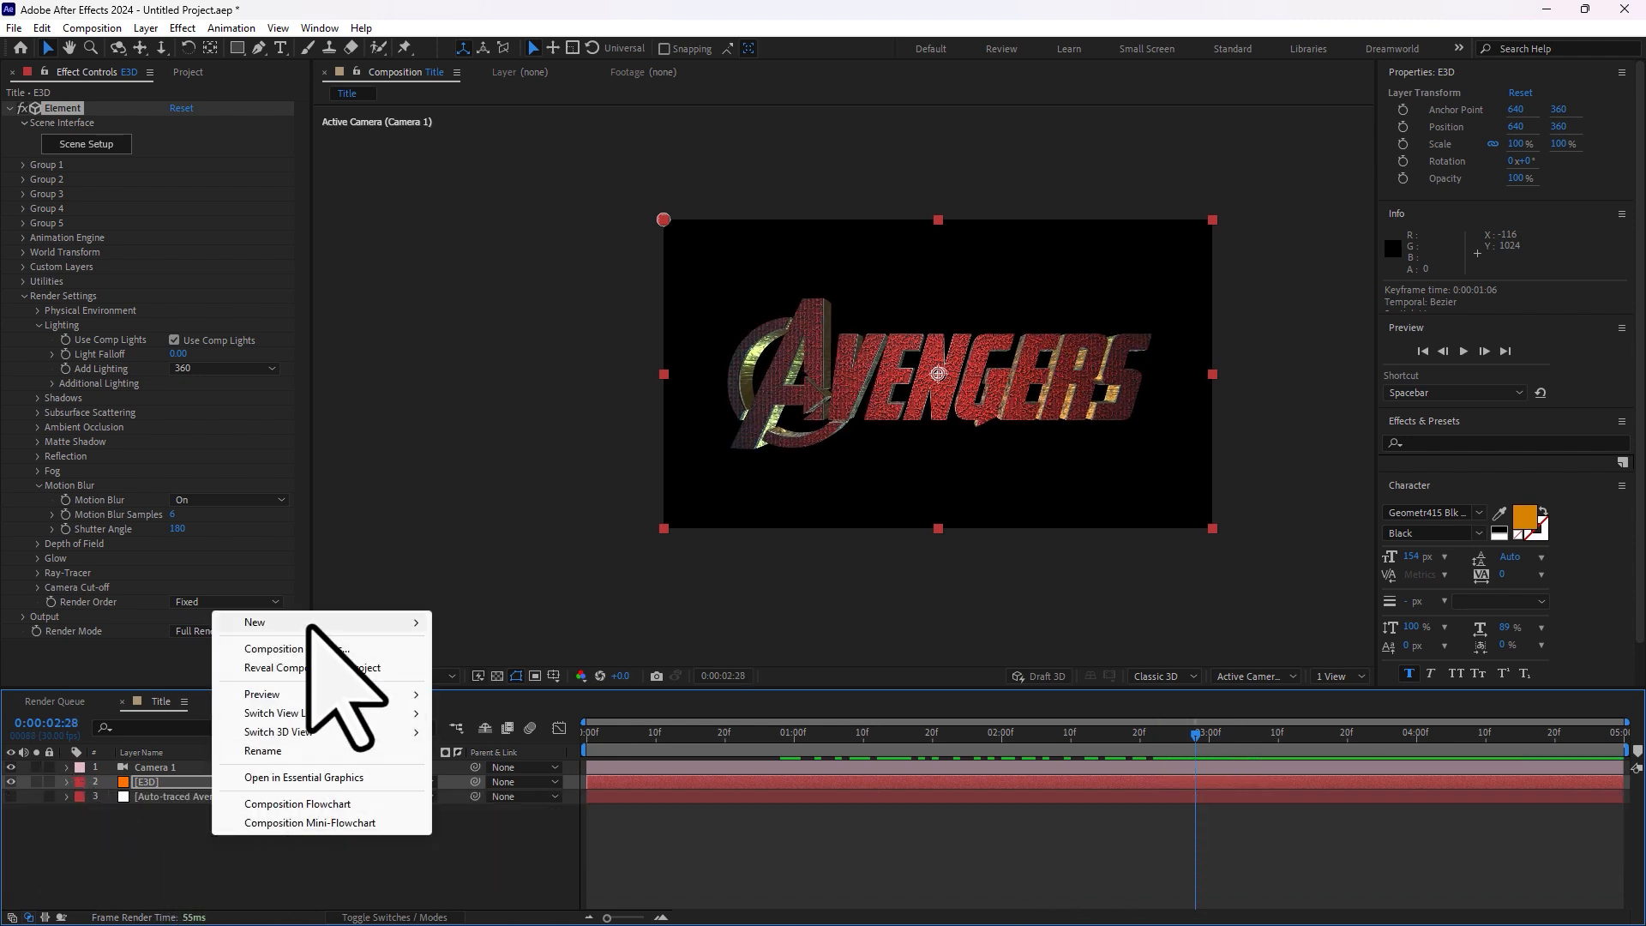
{"action": "mouse_move", "coordinate": [310, 624]}
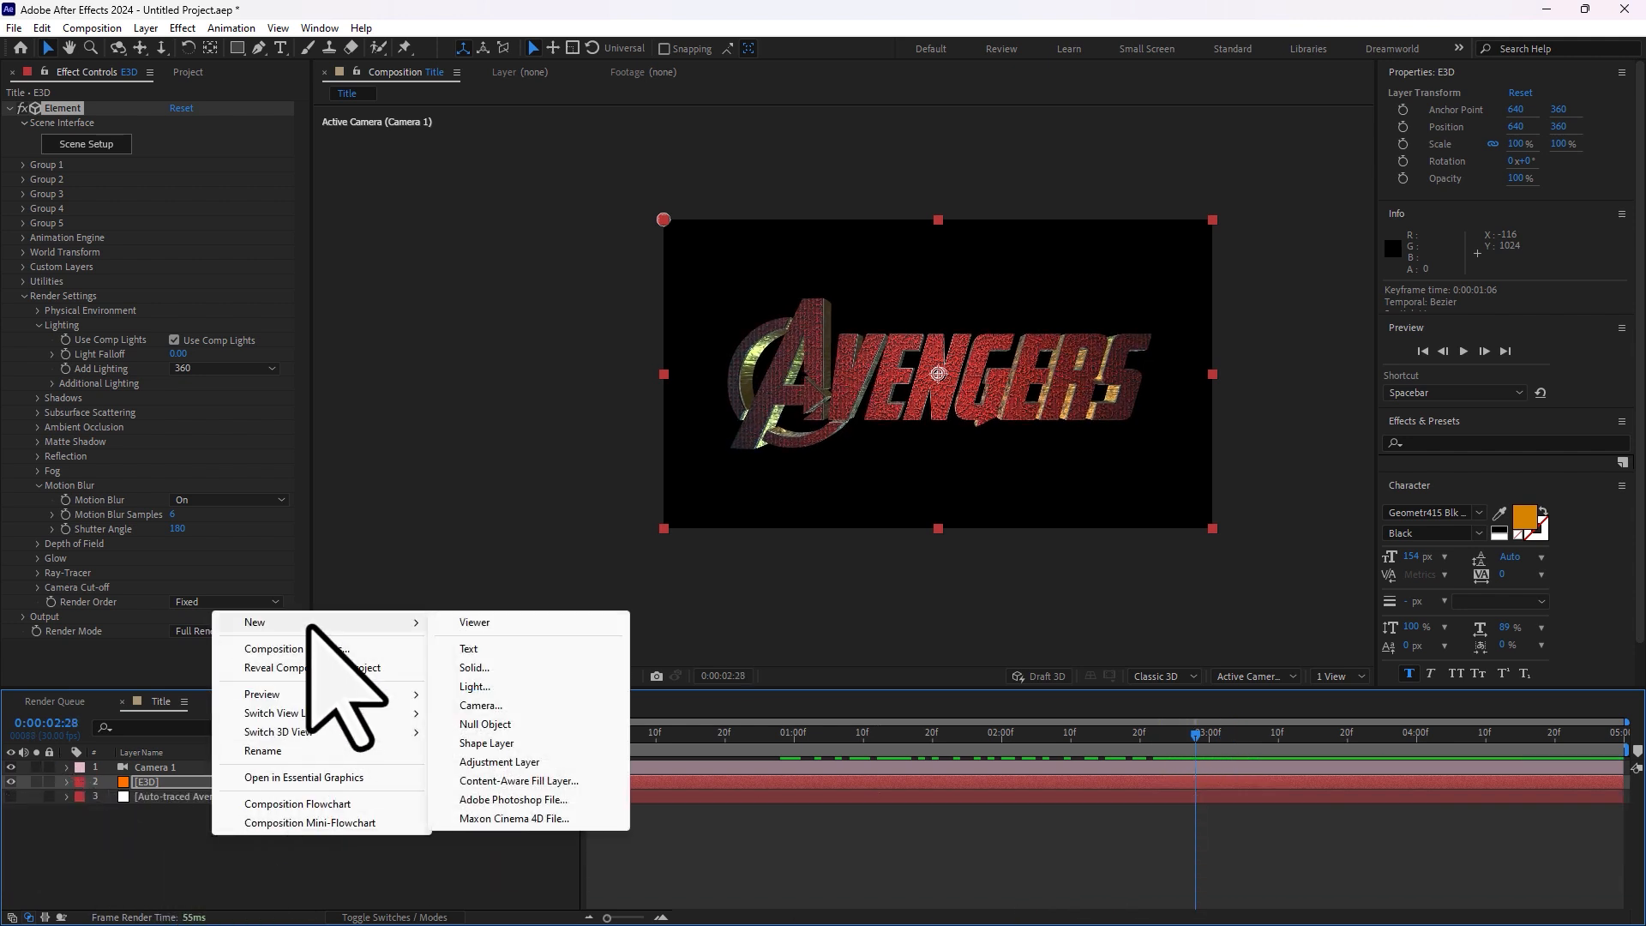
{"action": "left_click", "coordinate": [506, 669]}
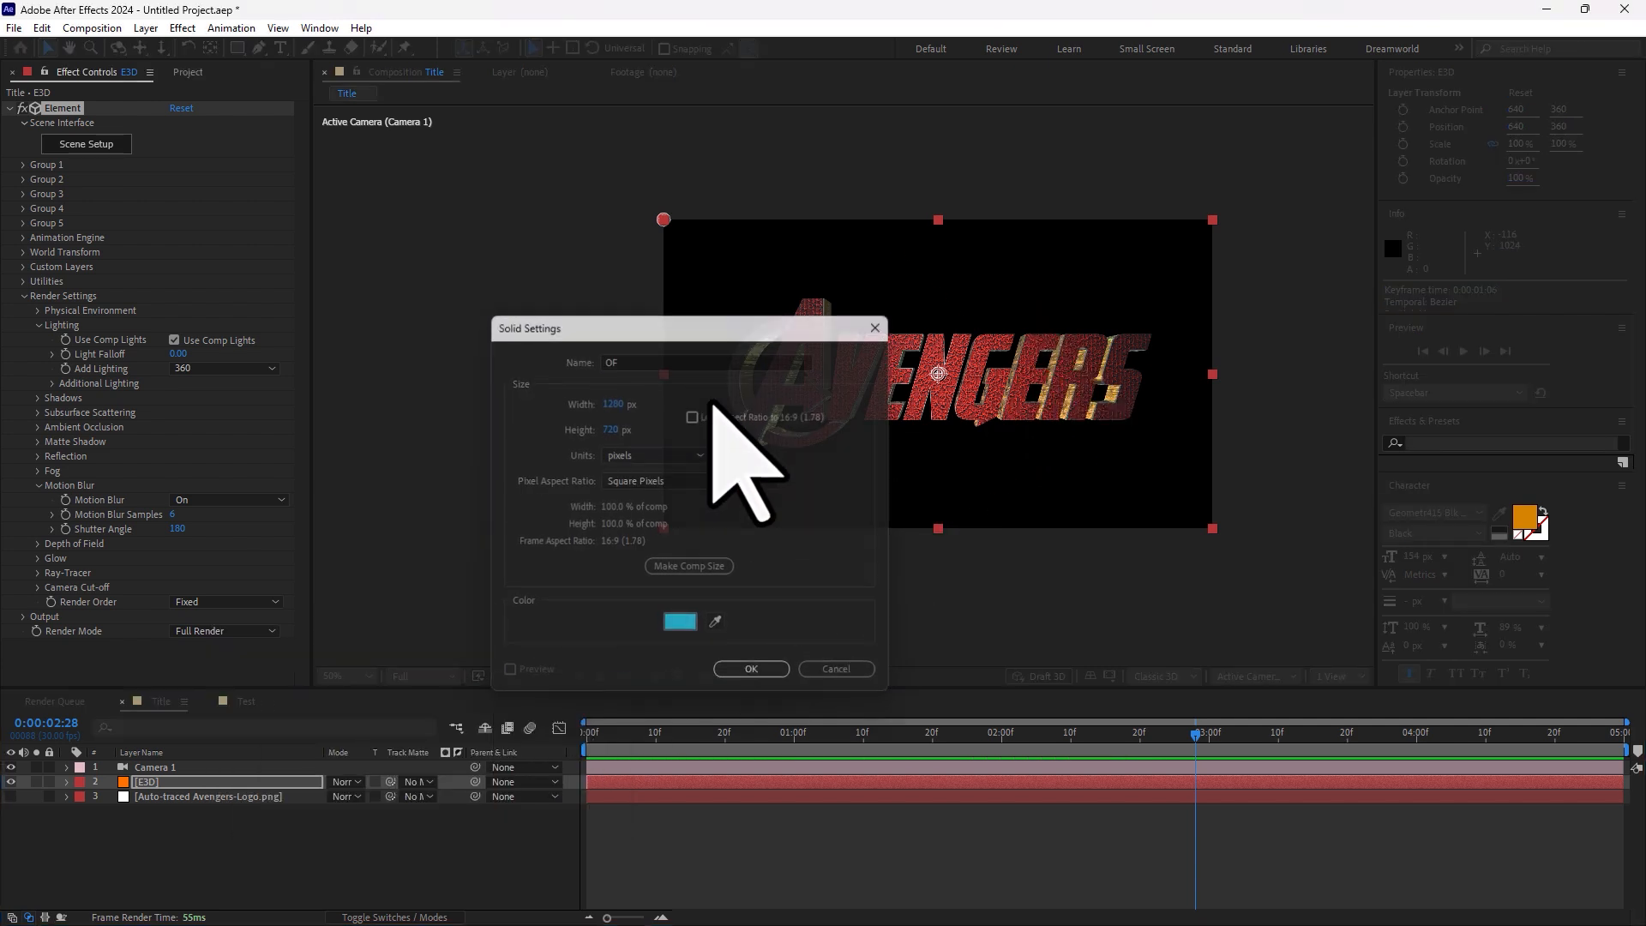
{"action": "key", "text": "Return"}
- Apply the Optical Flares effect to the OF solid and set the layer's blending mode to Add
{"action": "left_click", "coordinate": [176, 28]}
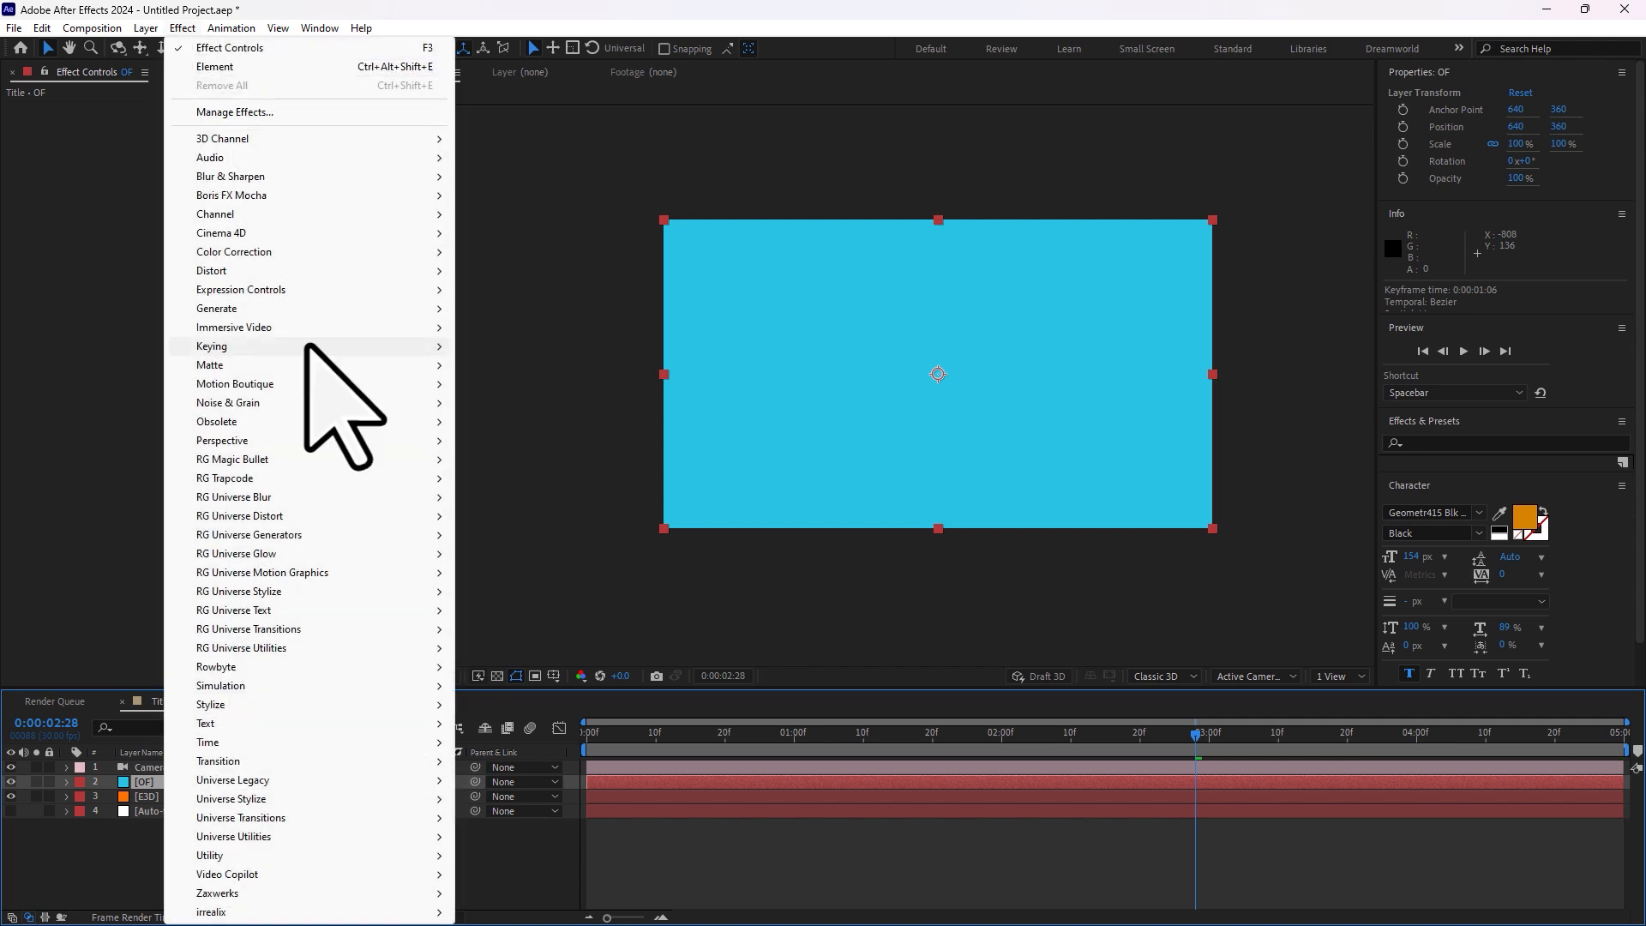
{"action": "mouse_move", "coordinate": [255, 873]}
{"action": "left_click", "coordinate": [553, 837]}
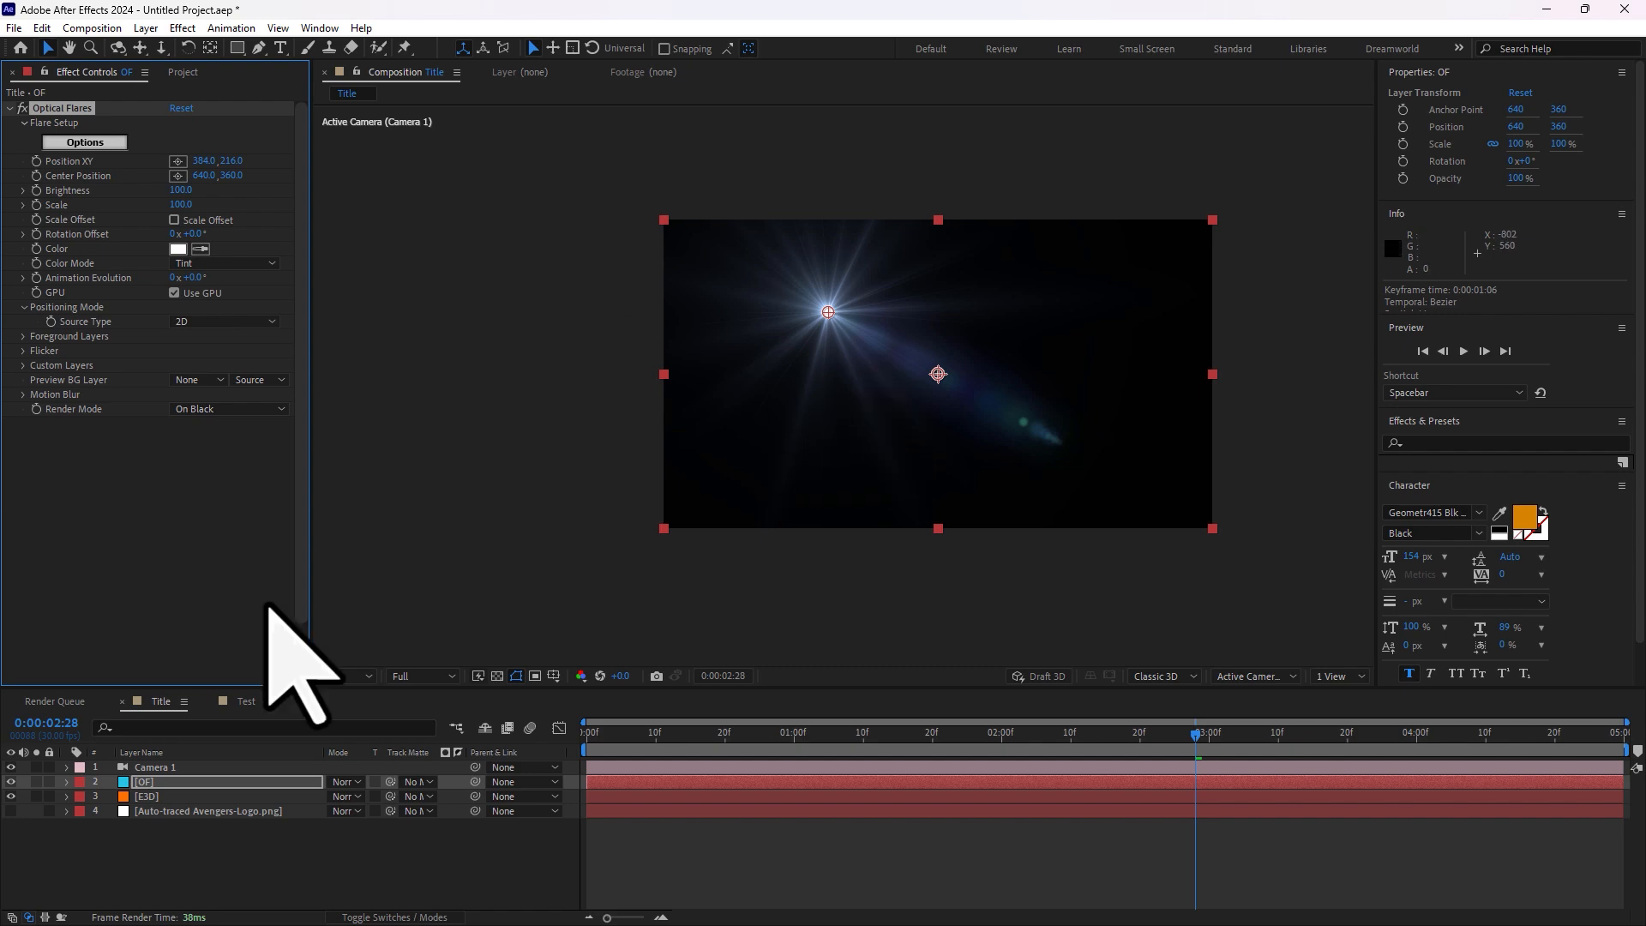
{"action": "left_click", "coordinate": [347, 782]}
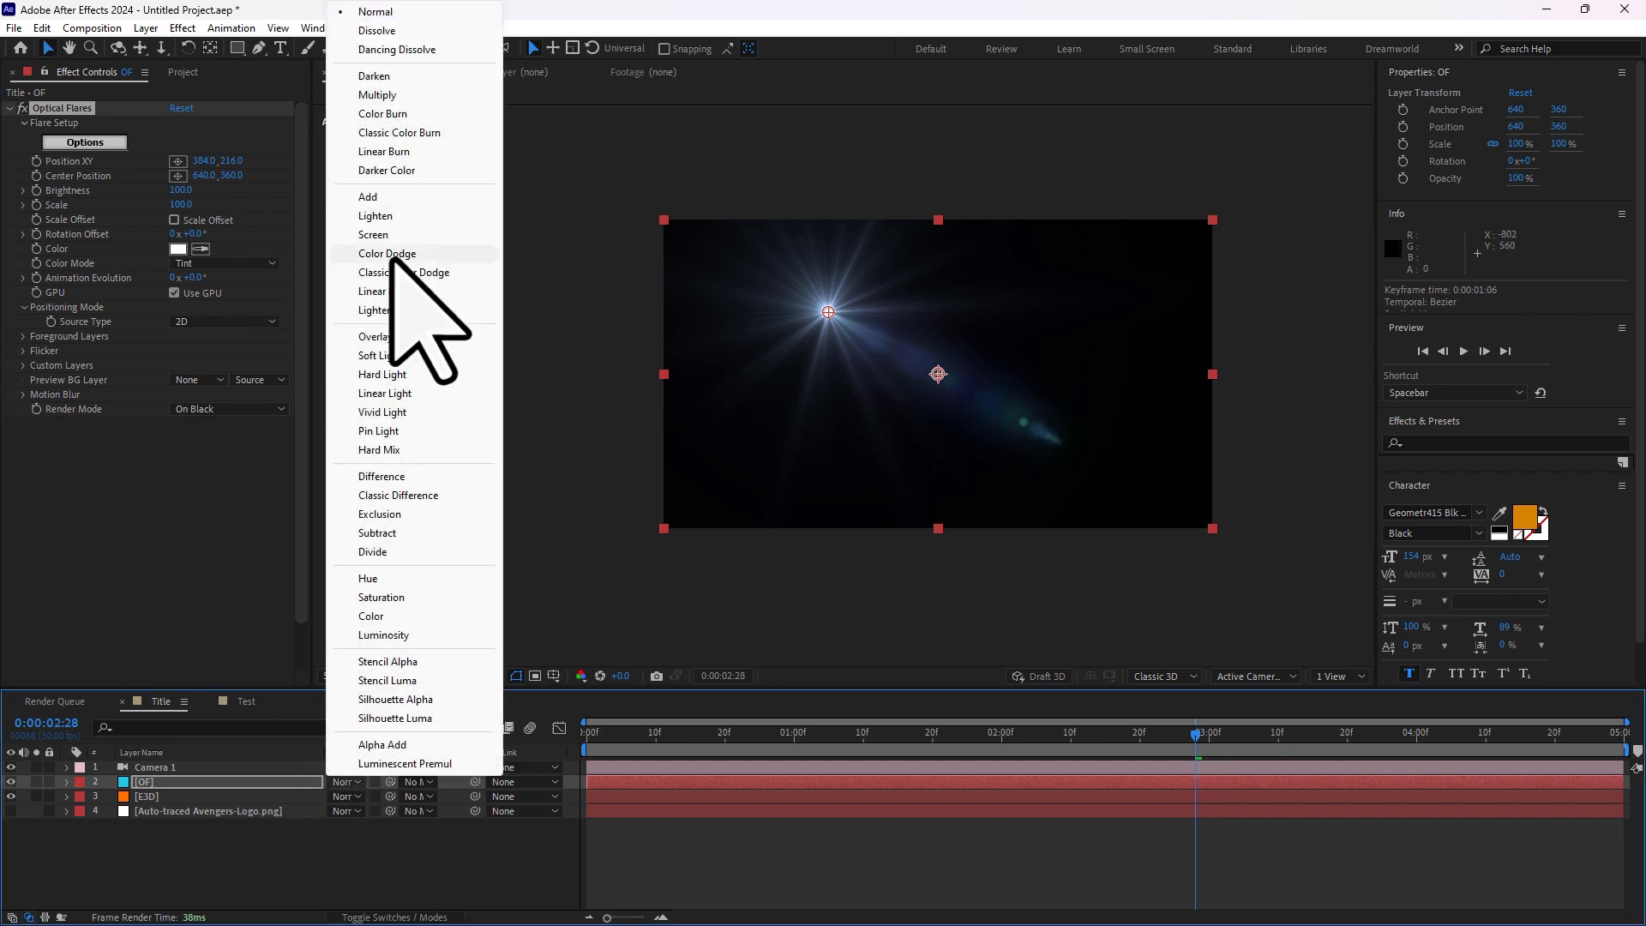
{"action": "left_click", "coordinate": [393, 196]}
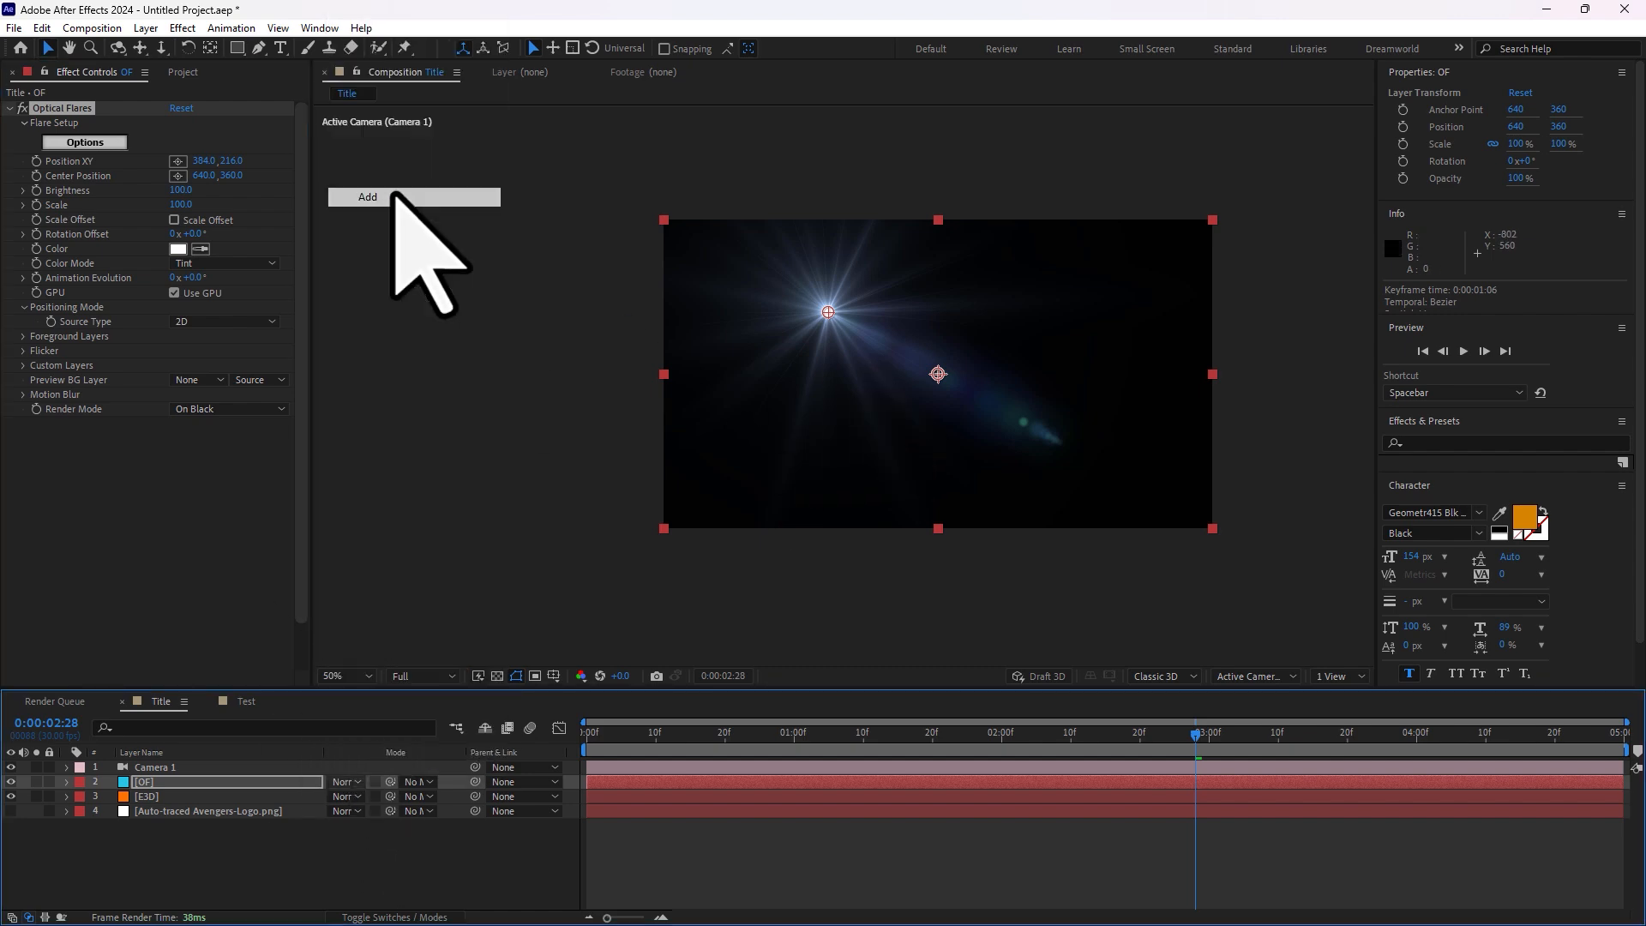
- Browse the Optical Flares presets and load the Streak Rows flare from Motion Graphics
{"action": "left_click", "coordinate": [90, 143]}
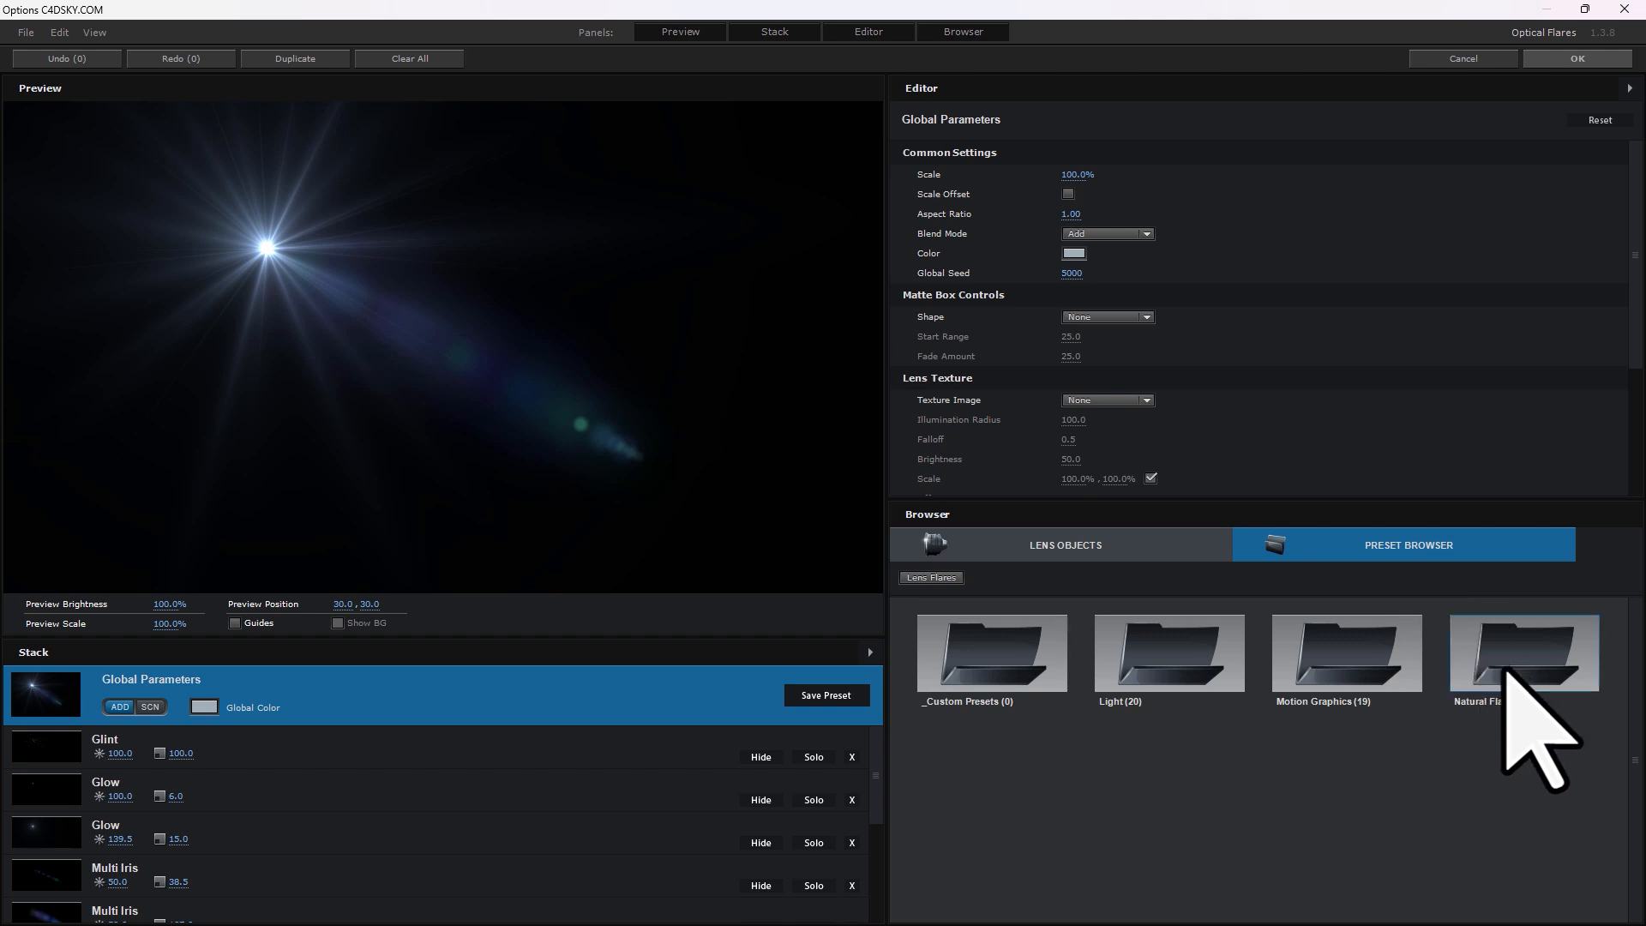
{"action": "left_click", "coordinate": [1496, 639]}
{"action": "scroll", "coordinate": [1406, 772], "scroll_direction": "down", "scroll_amount": 5}
{"action": "scroll", "coordinate": [1405, 767], "scroll_direction": "up", "scroll_amount": 5}
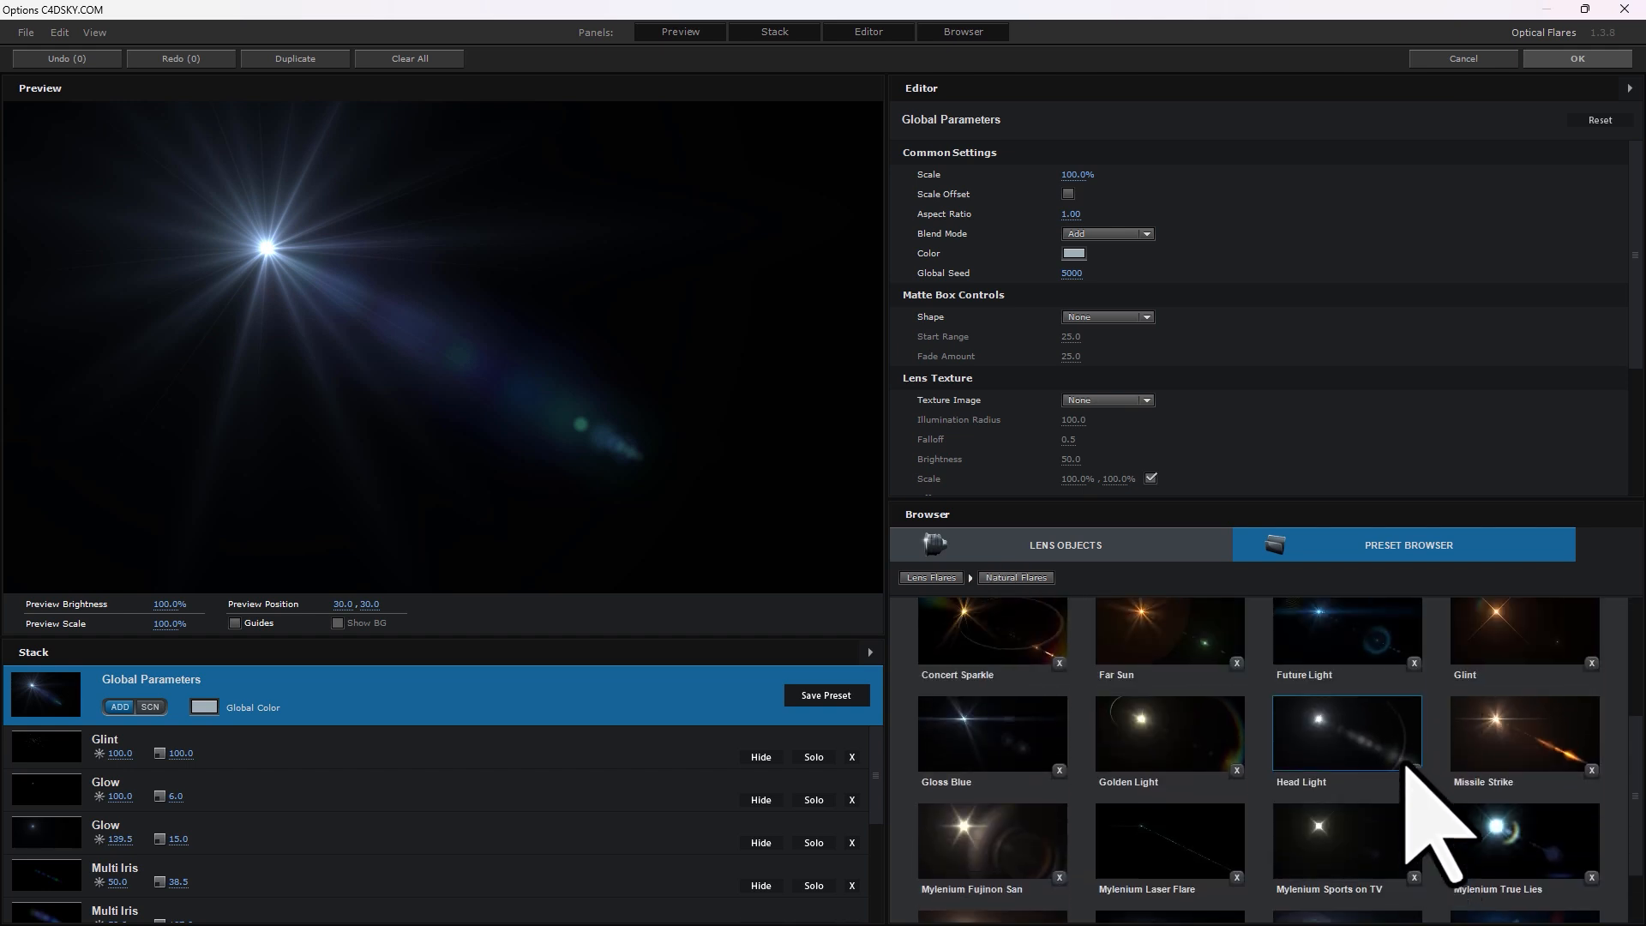
{"action": "left_click", "coordinate": [970, 645]}
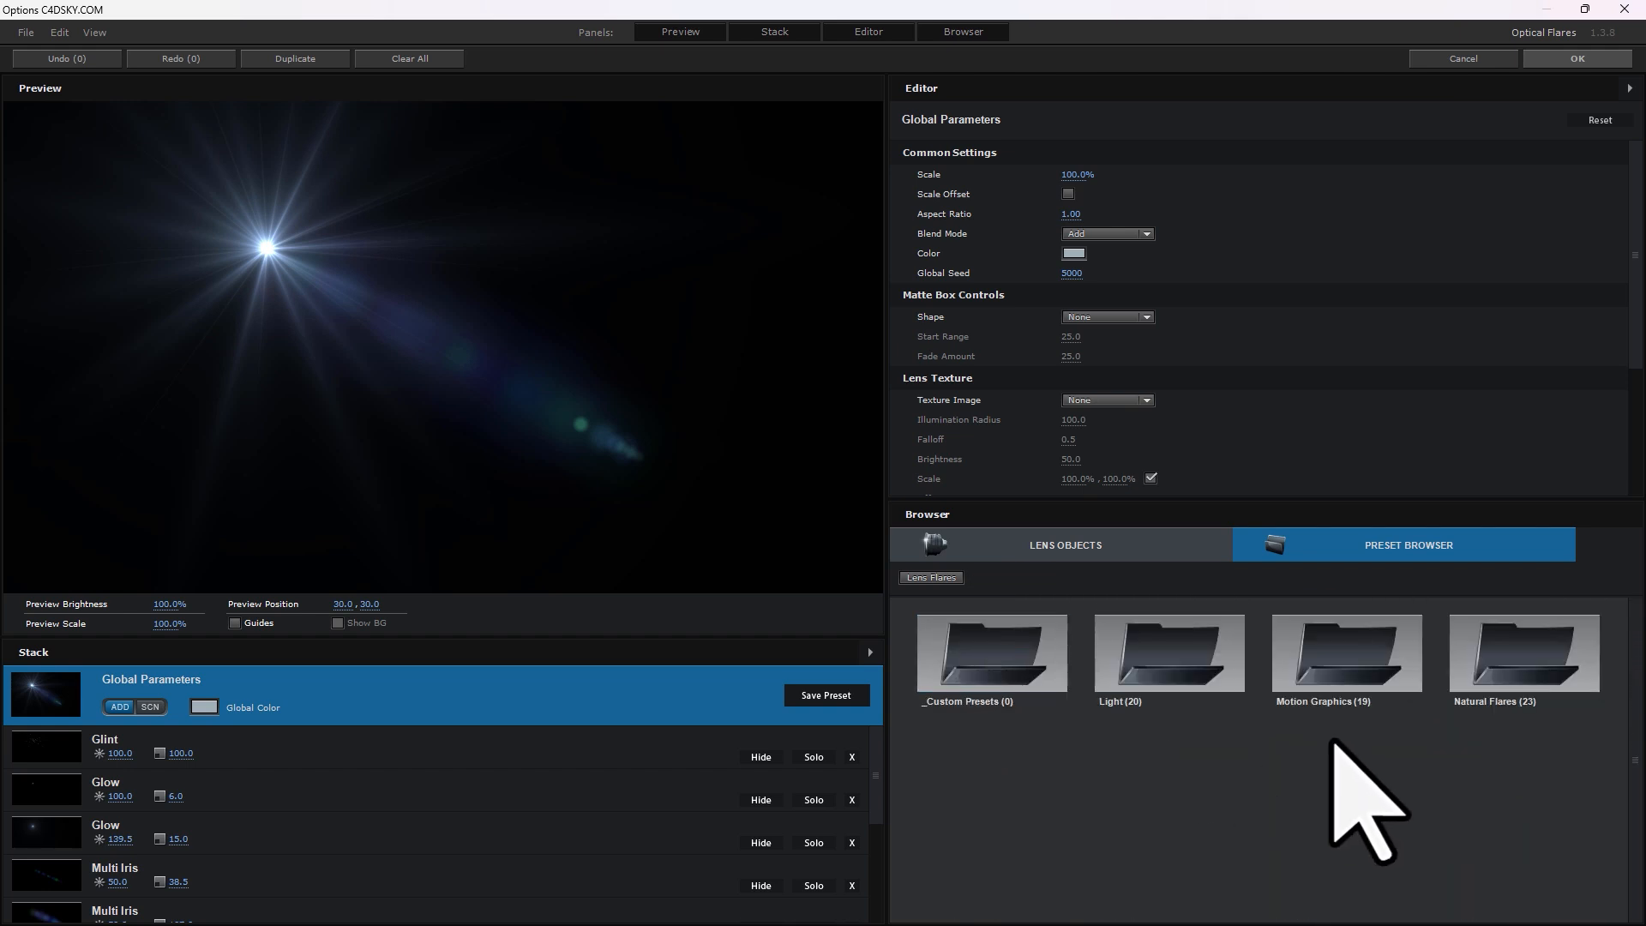
{"action": "left_click", "coordinate": [1337, 656]}
{"action": "scroll", "coordinate": [1384, 694], "scroll_direction": "down", "scroll_amount": 5}
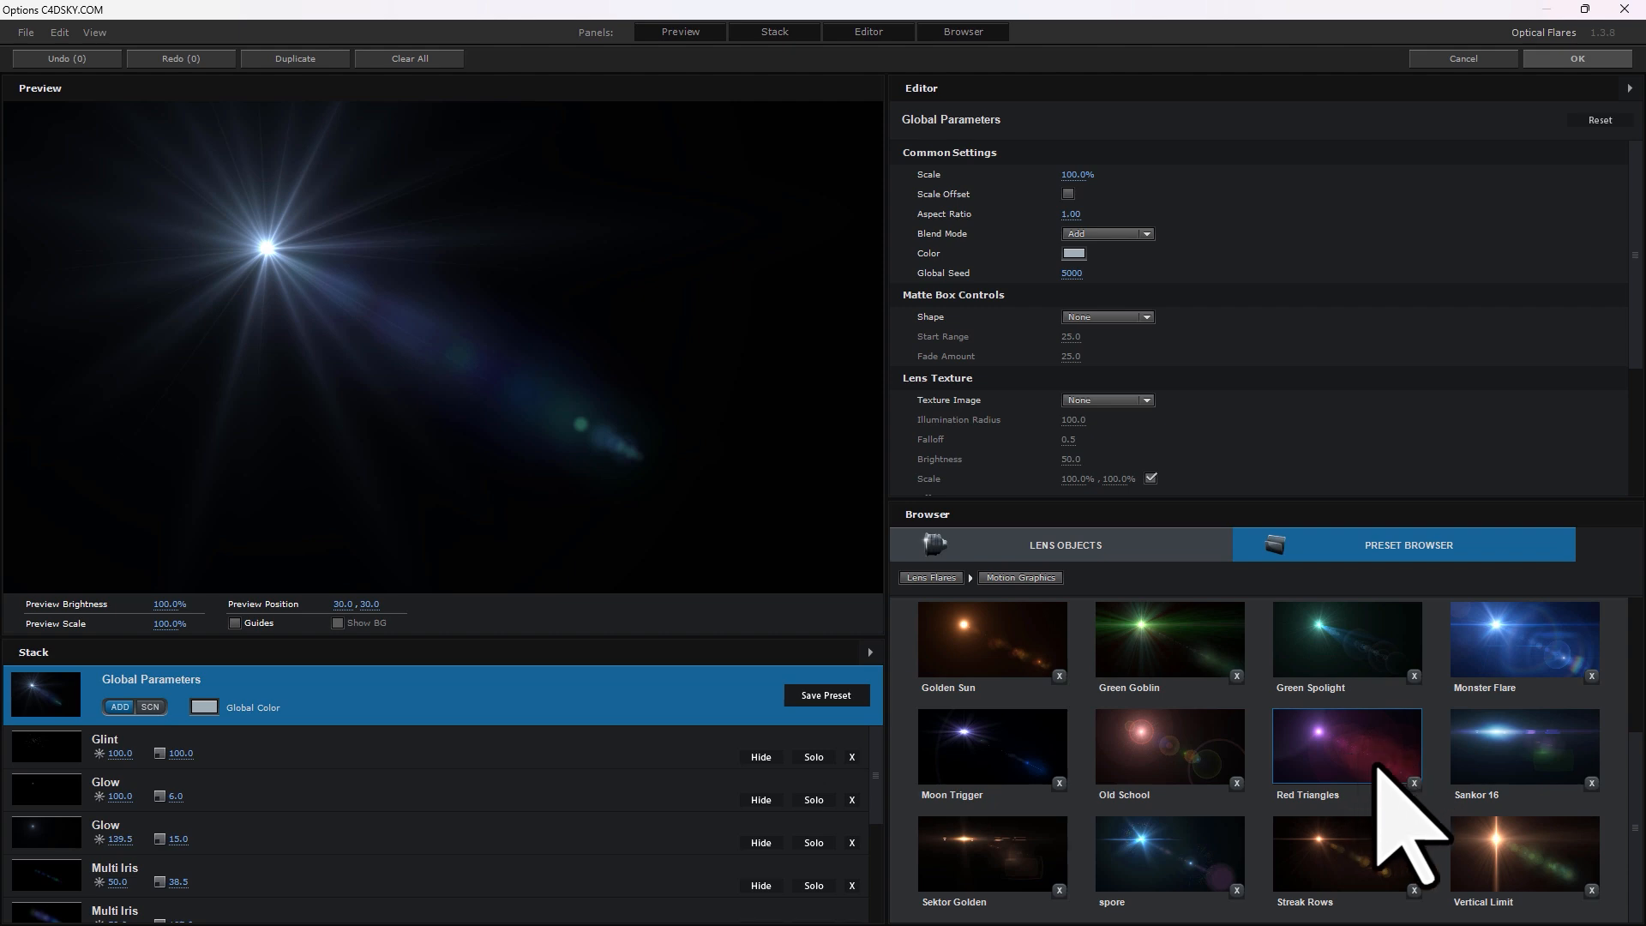
{"action": "left_click", "coordinate": [1361, 853]}
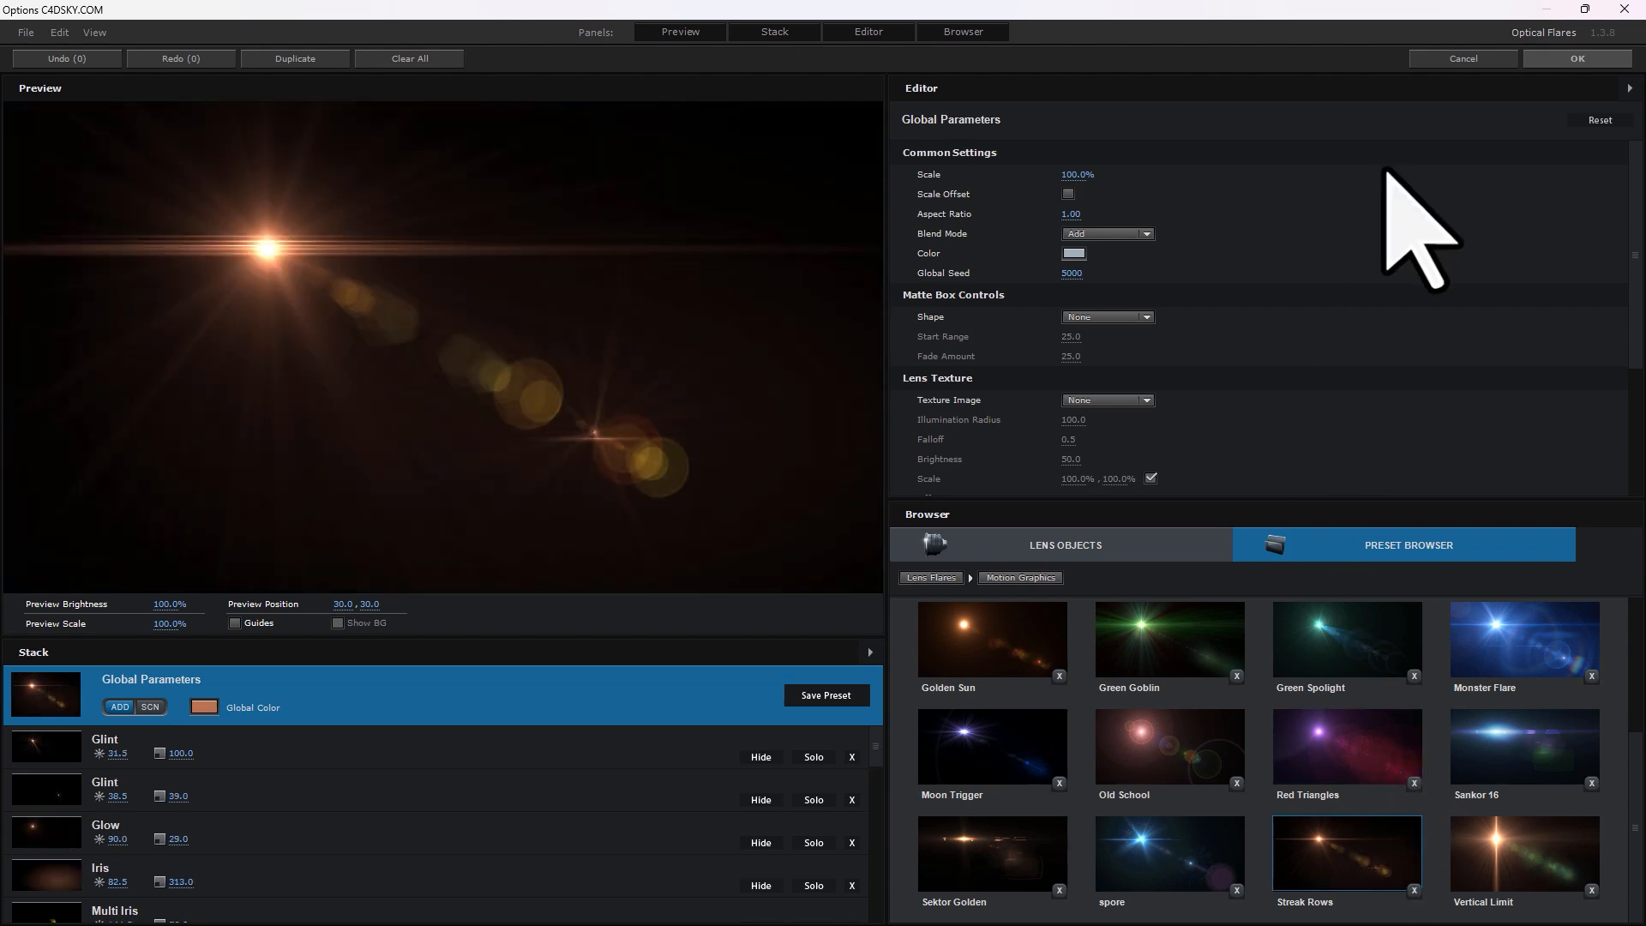
{"action": "left_click", "coordinate": [1590, 58]}
- Place the flare at 506, 470 and set its Brightness to 0, with position, center and brightness keyframes at 0:00:03:00
{"action": "left_click_drag", "start_coordinate": [837, 307], "coordinate": [881, 419]}
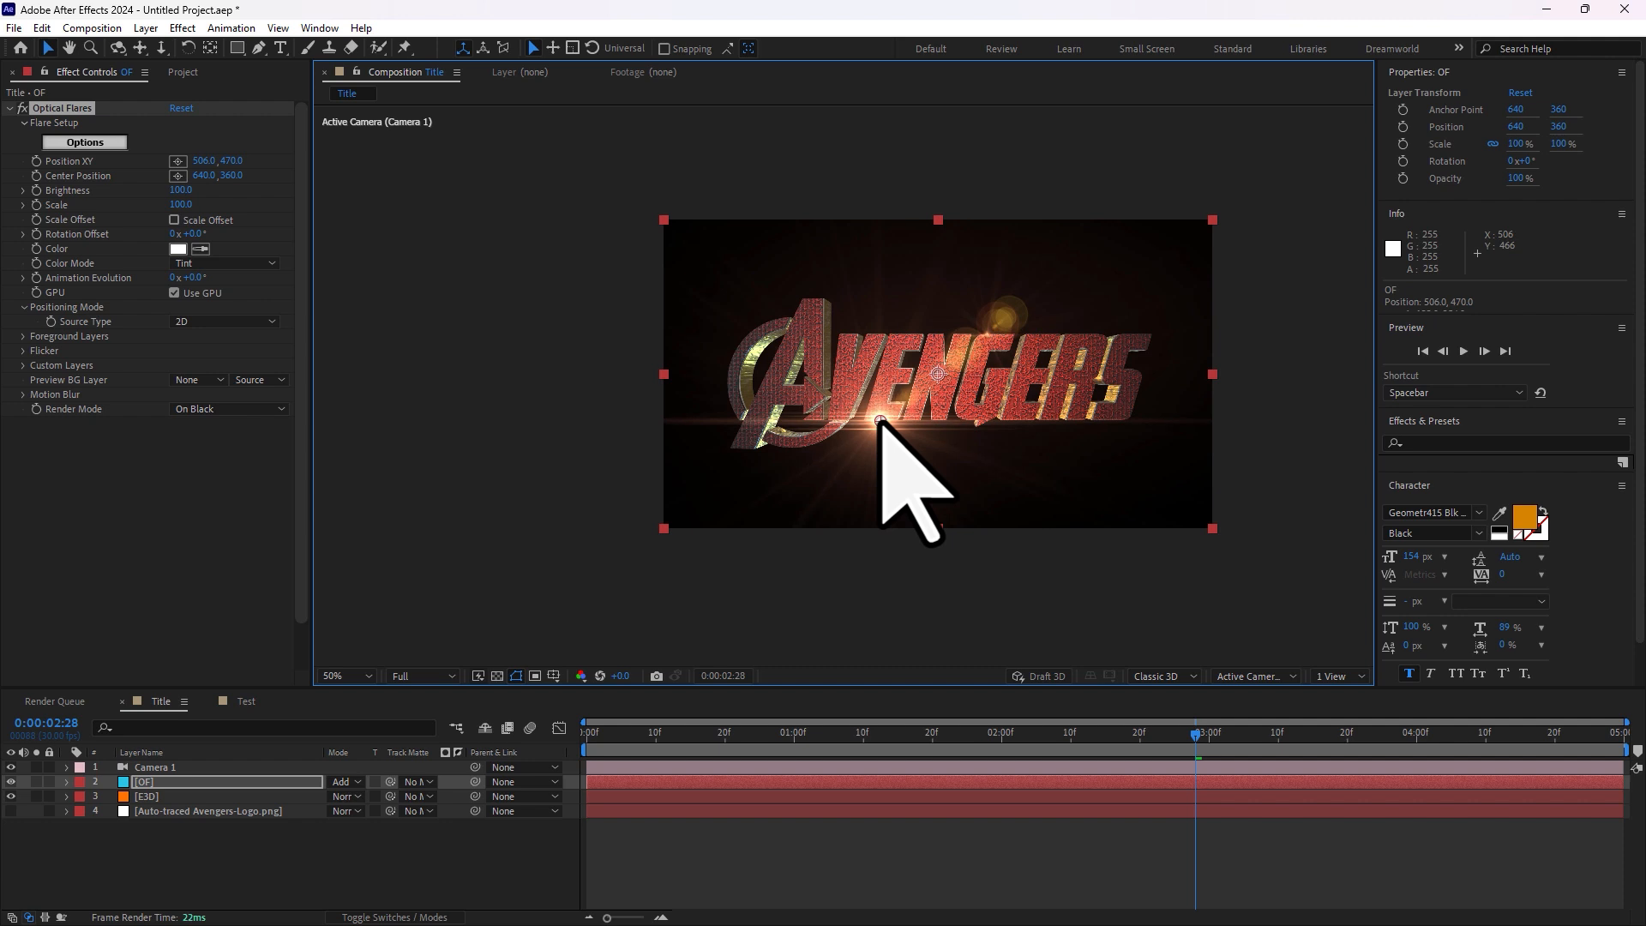
{"action": "scroll", "coordinate": [883, 422], "scroll_direction": "up", "scroll_amount": 2}
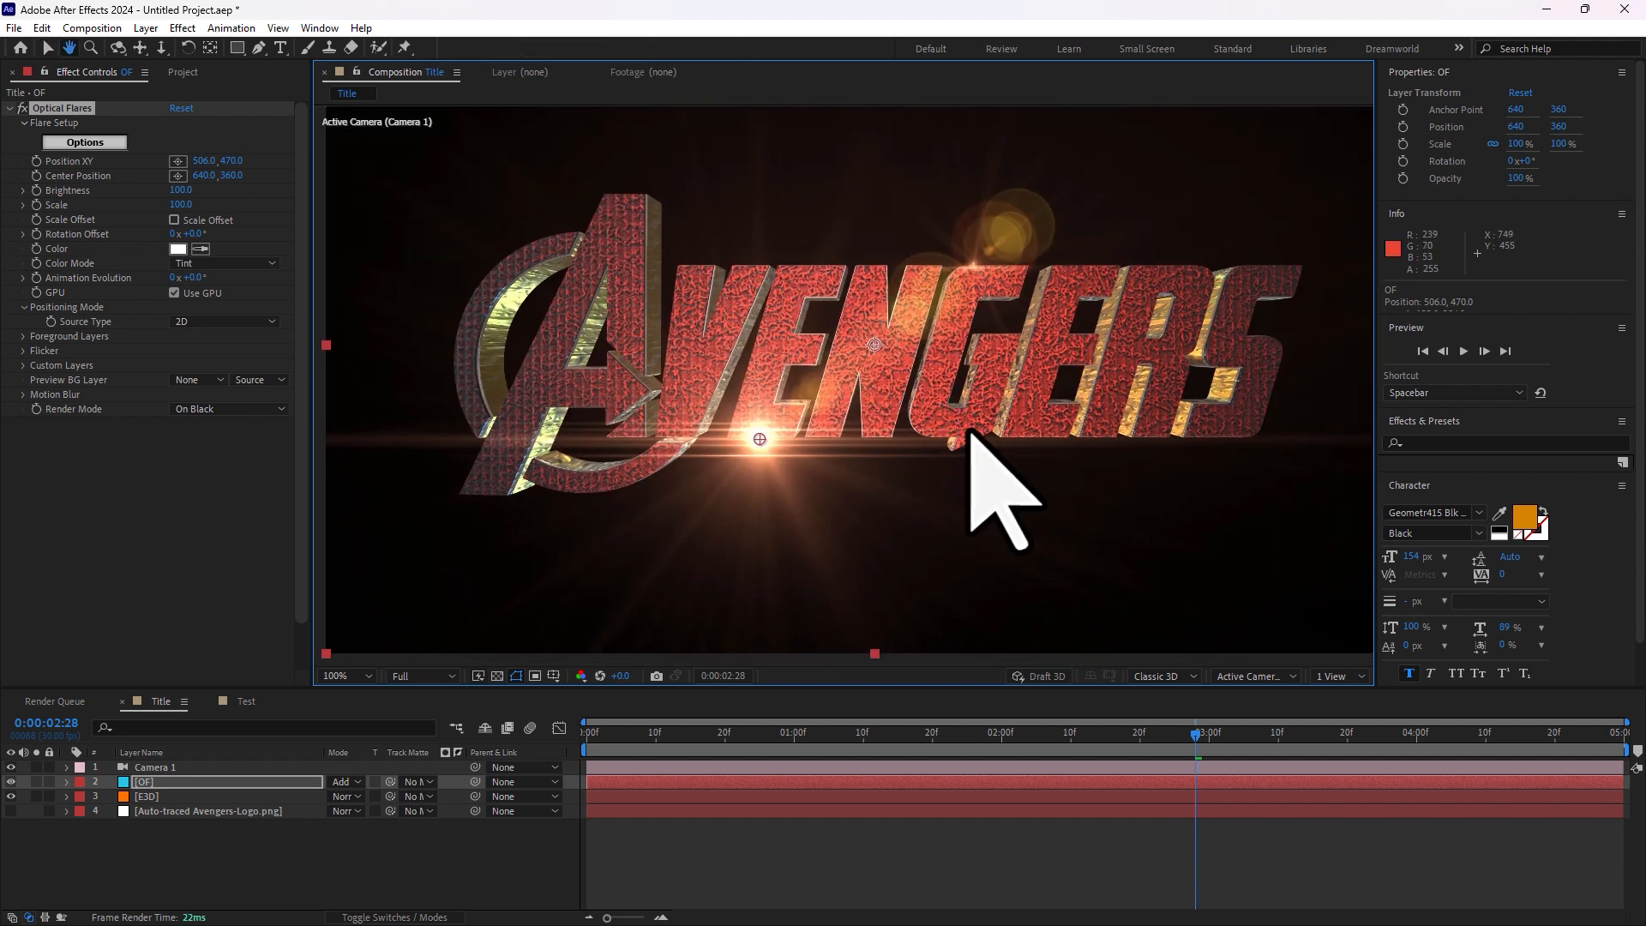
{"action": "left_click_drag", "start_coordinate": [181, 203], "coordinate": [164, 225]}
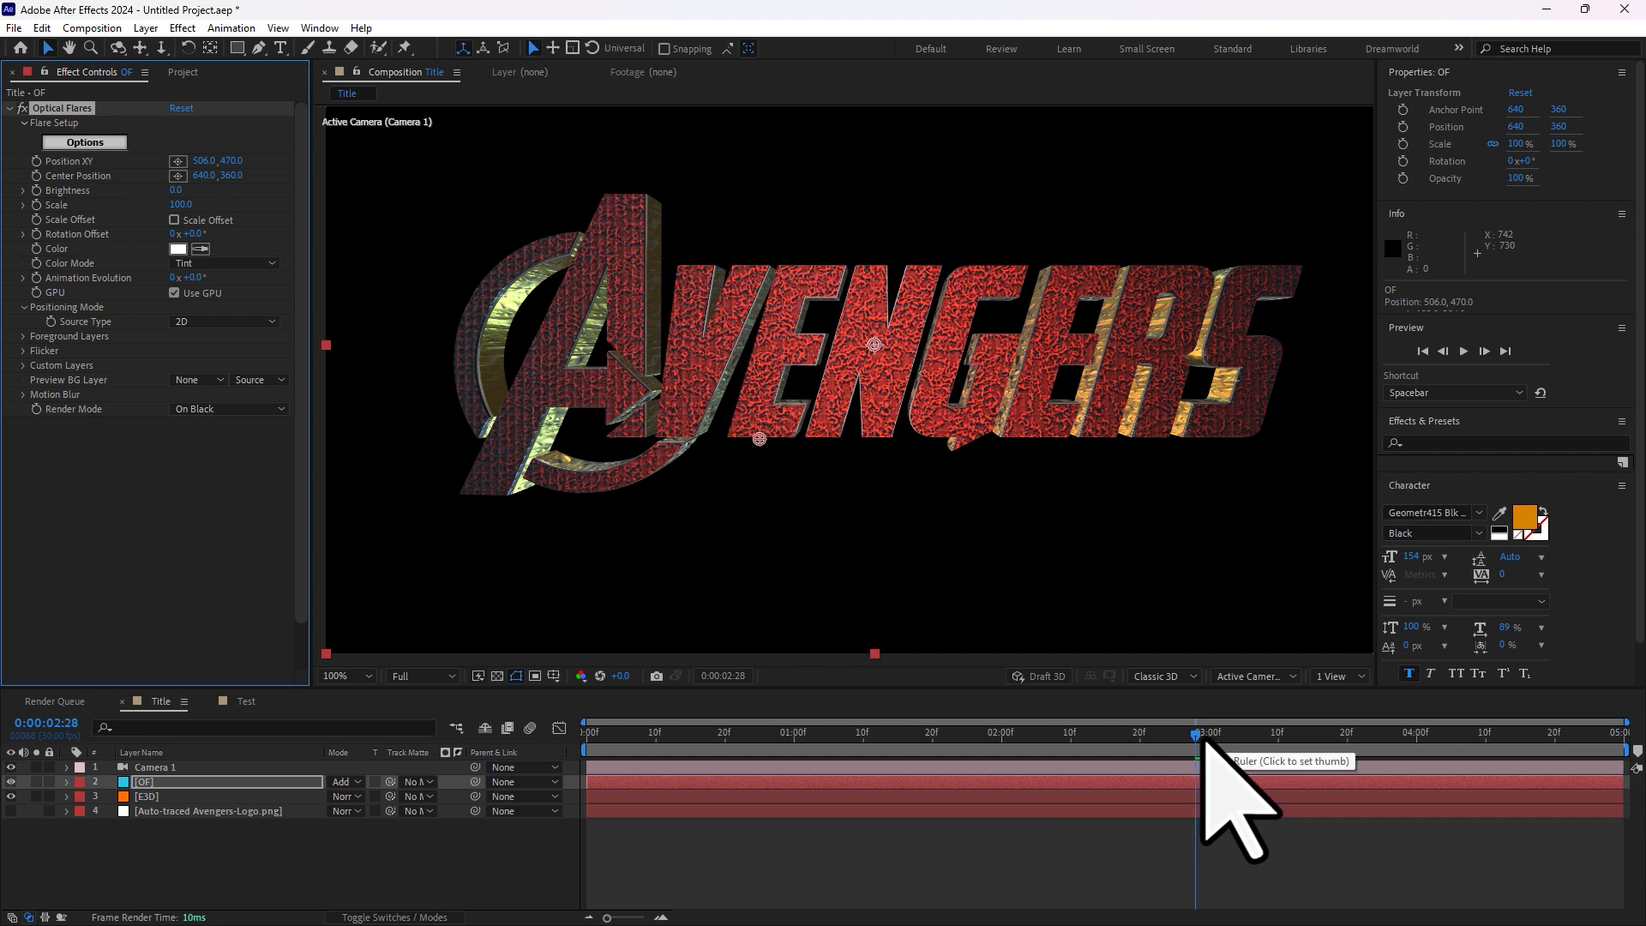
{"action": "mouse_move", "coordinate": [1203, 742]}
{"action": "left_mouse_down"}
{"action": "mouse_move", "coordinate": [1184, 748]}
{"action": "mouse_move", "coordinate": [1208, 744]}
{"action": "left_mouse_up"}
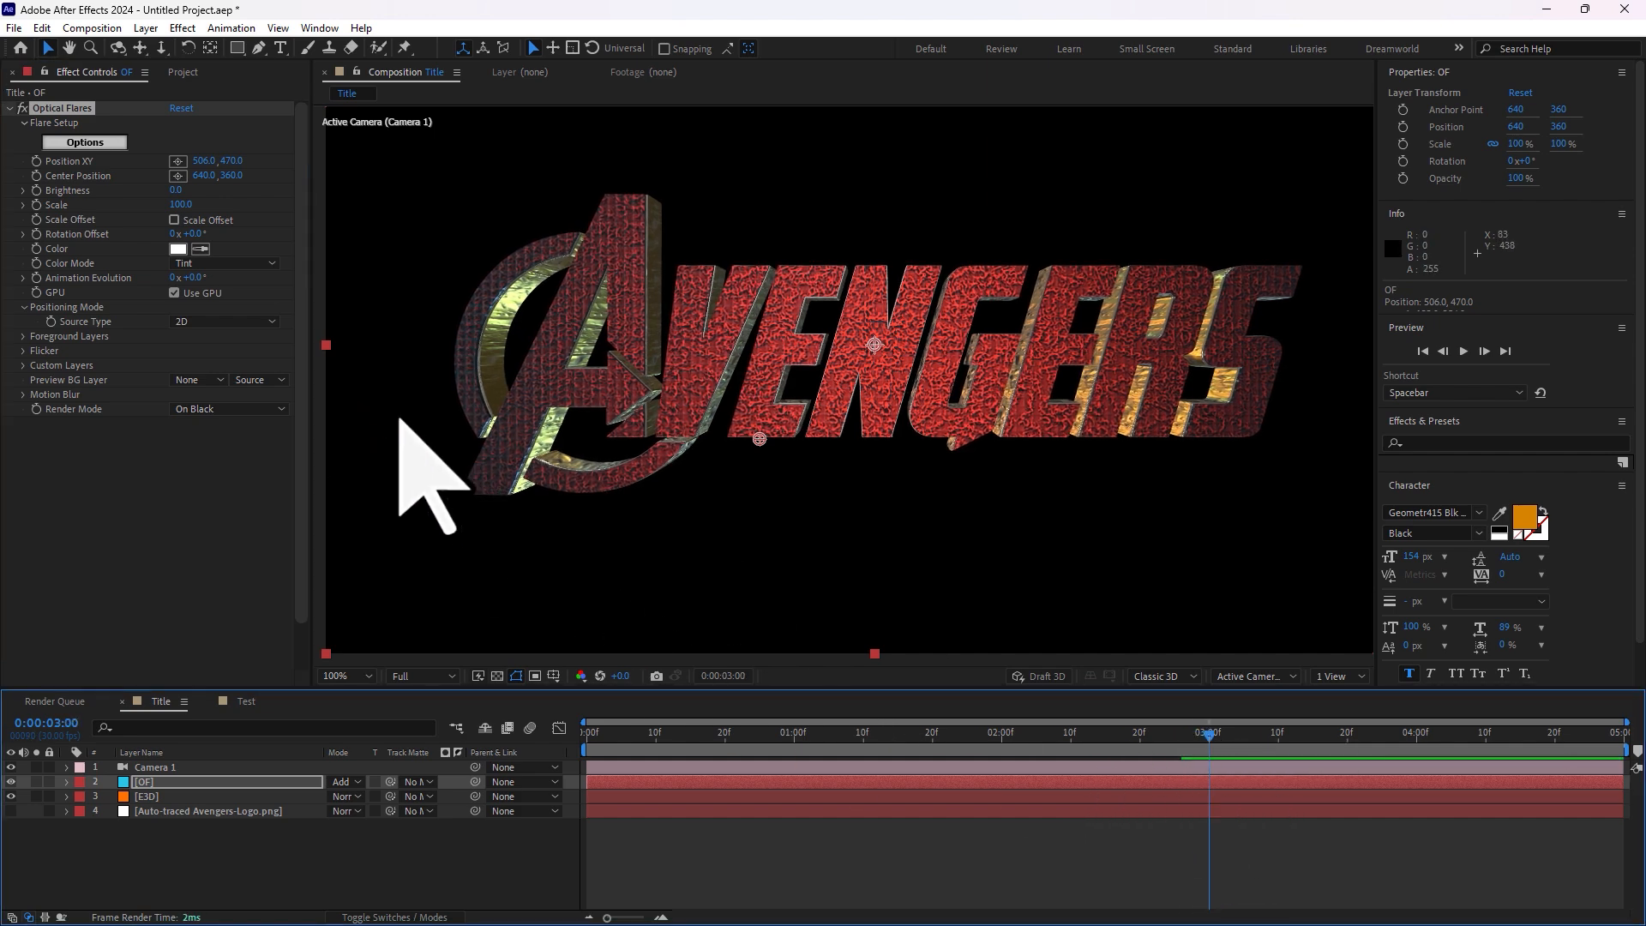
{"action": "left_click", "coordinate": [36, 192]}
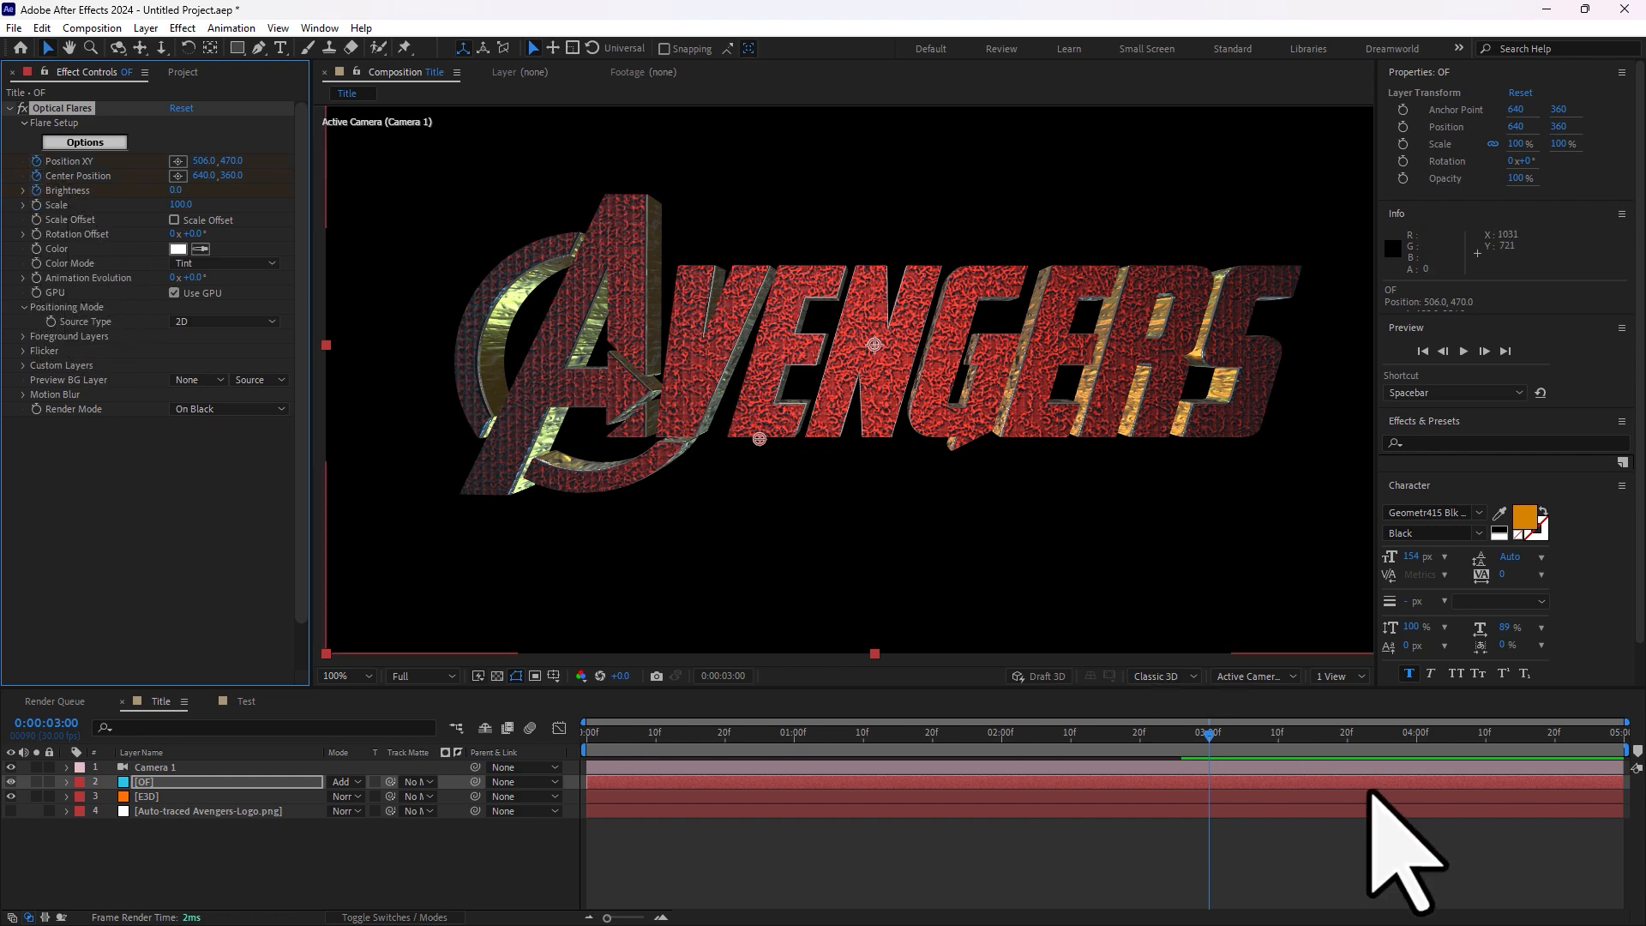
- At 0:00:03:15, move the flare along the title's lower edge to 592, 470 and raise its Brightness to 70
{"action": "left_click", "coordinate": [1311, 735]}
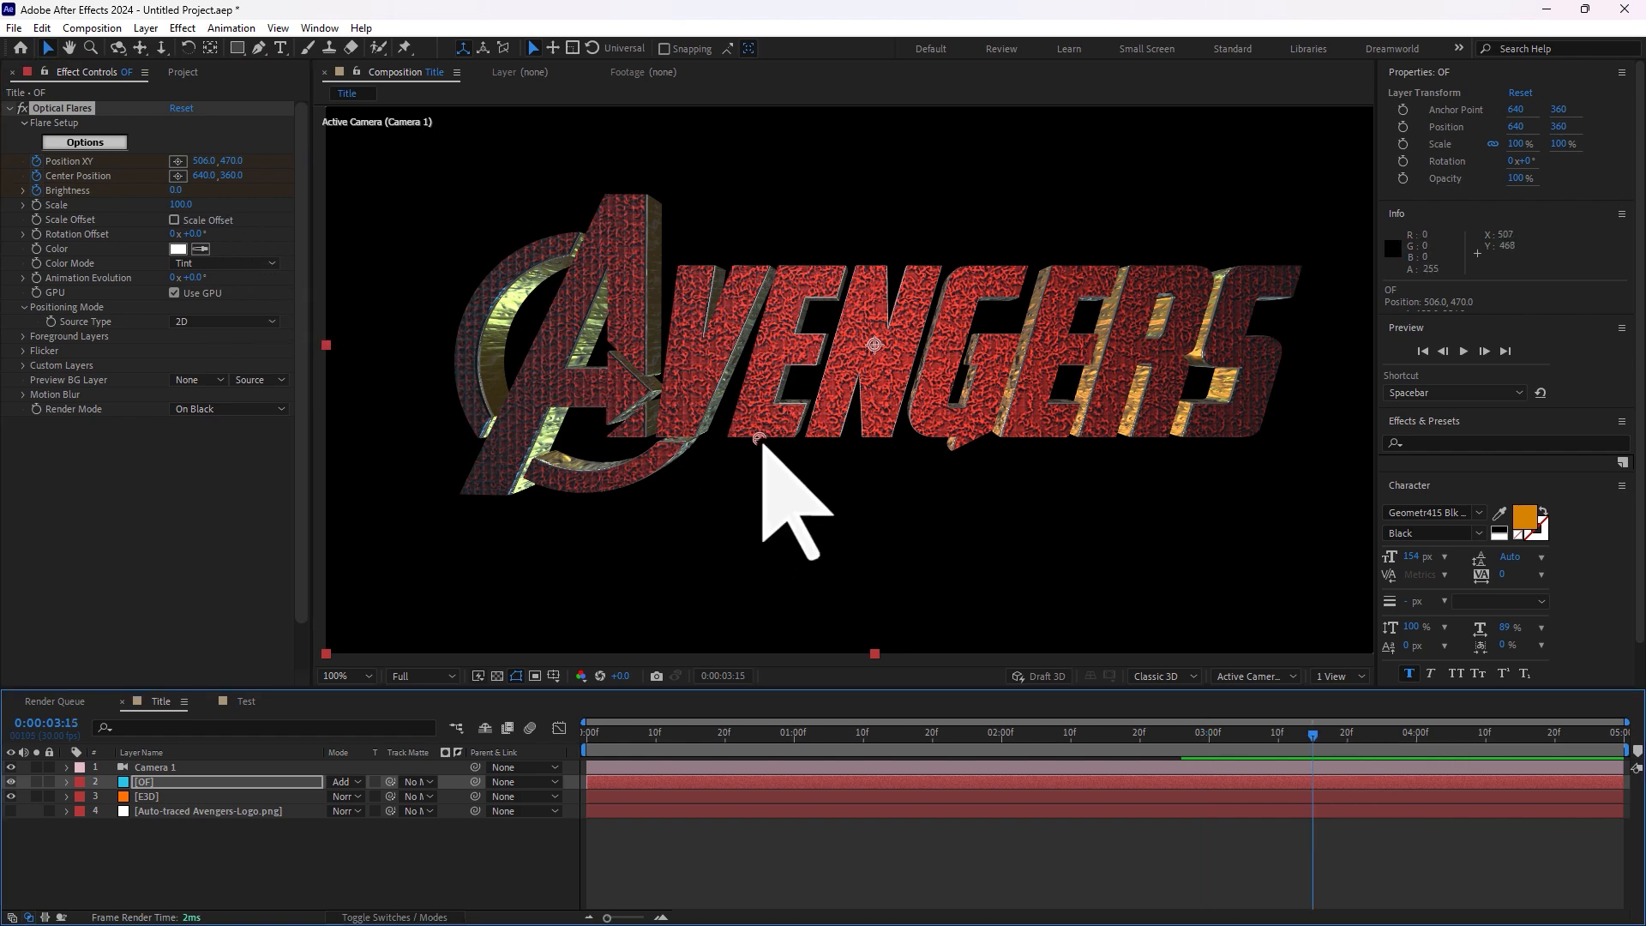
{"action": "left_click_drag", "start_coordinate": [759, 439], "coordinate": [782, 438]}
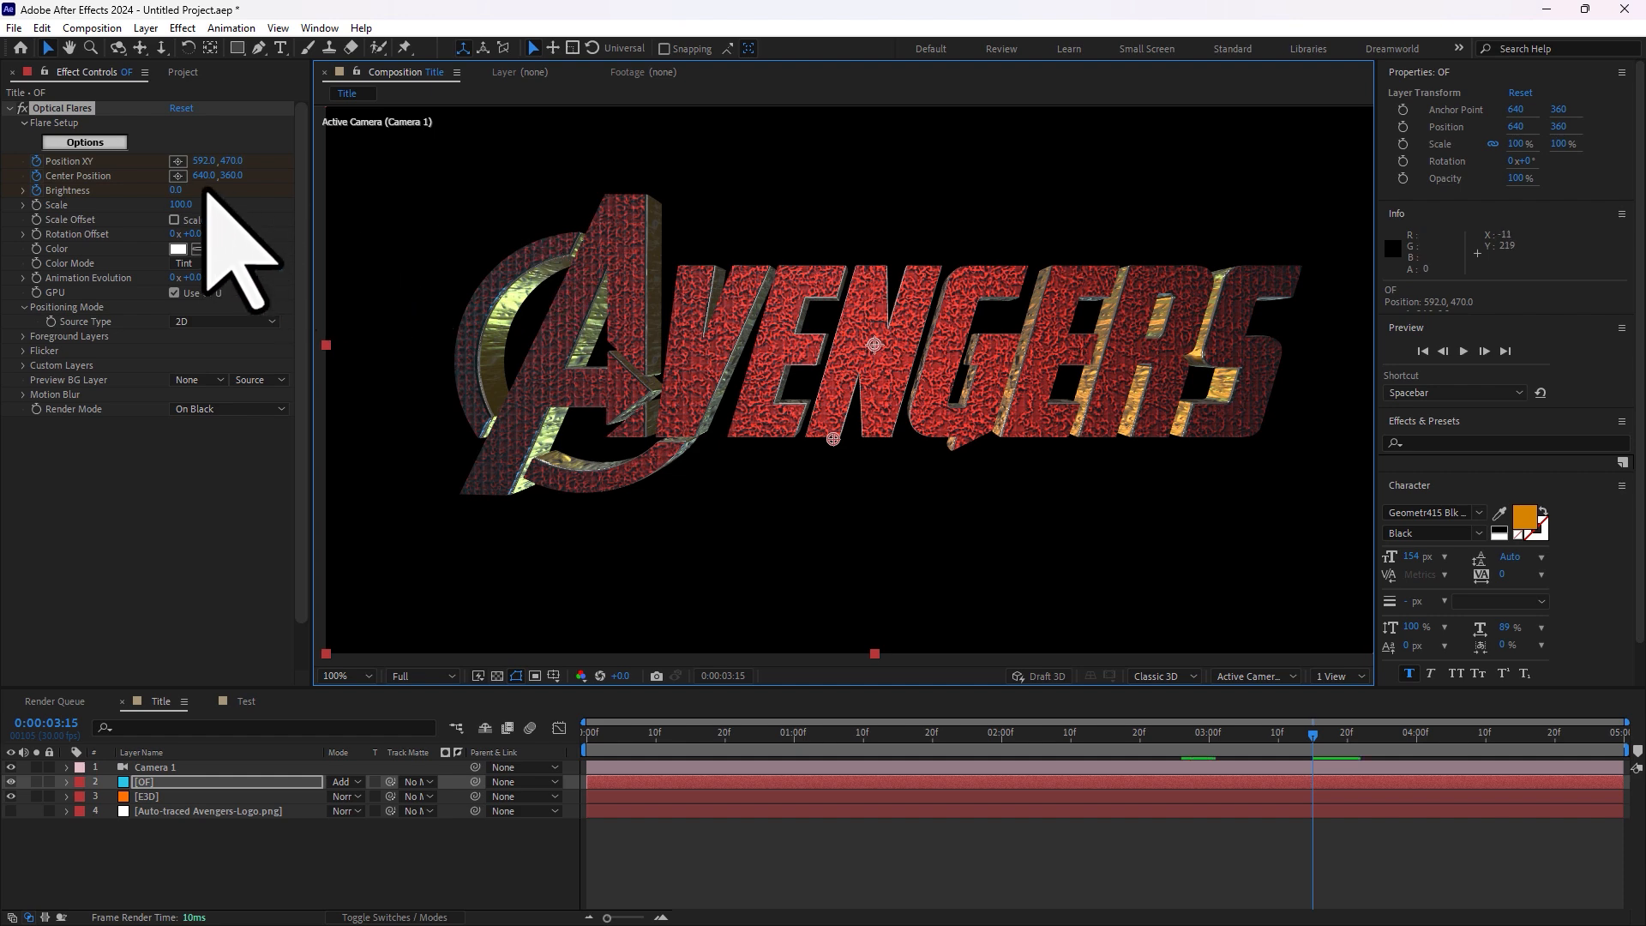
{"action": "mouse_move", "coordinate": [177, 191]}
{"action": "left_mouse_down"}
{"action": "mouse_move", "coordinate": [206, 191]}
{"action": "mouse_move", "coordinate": [182, 192]}
{"action": "left_mouse_up"}
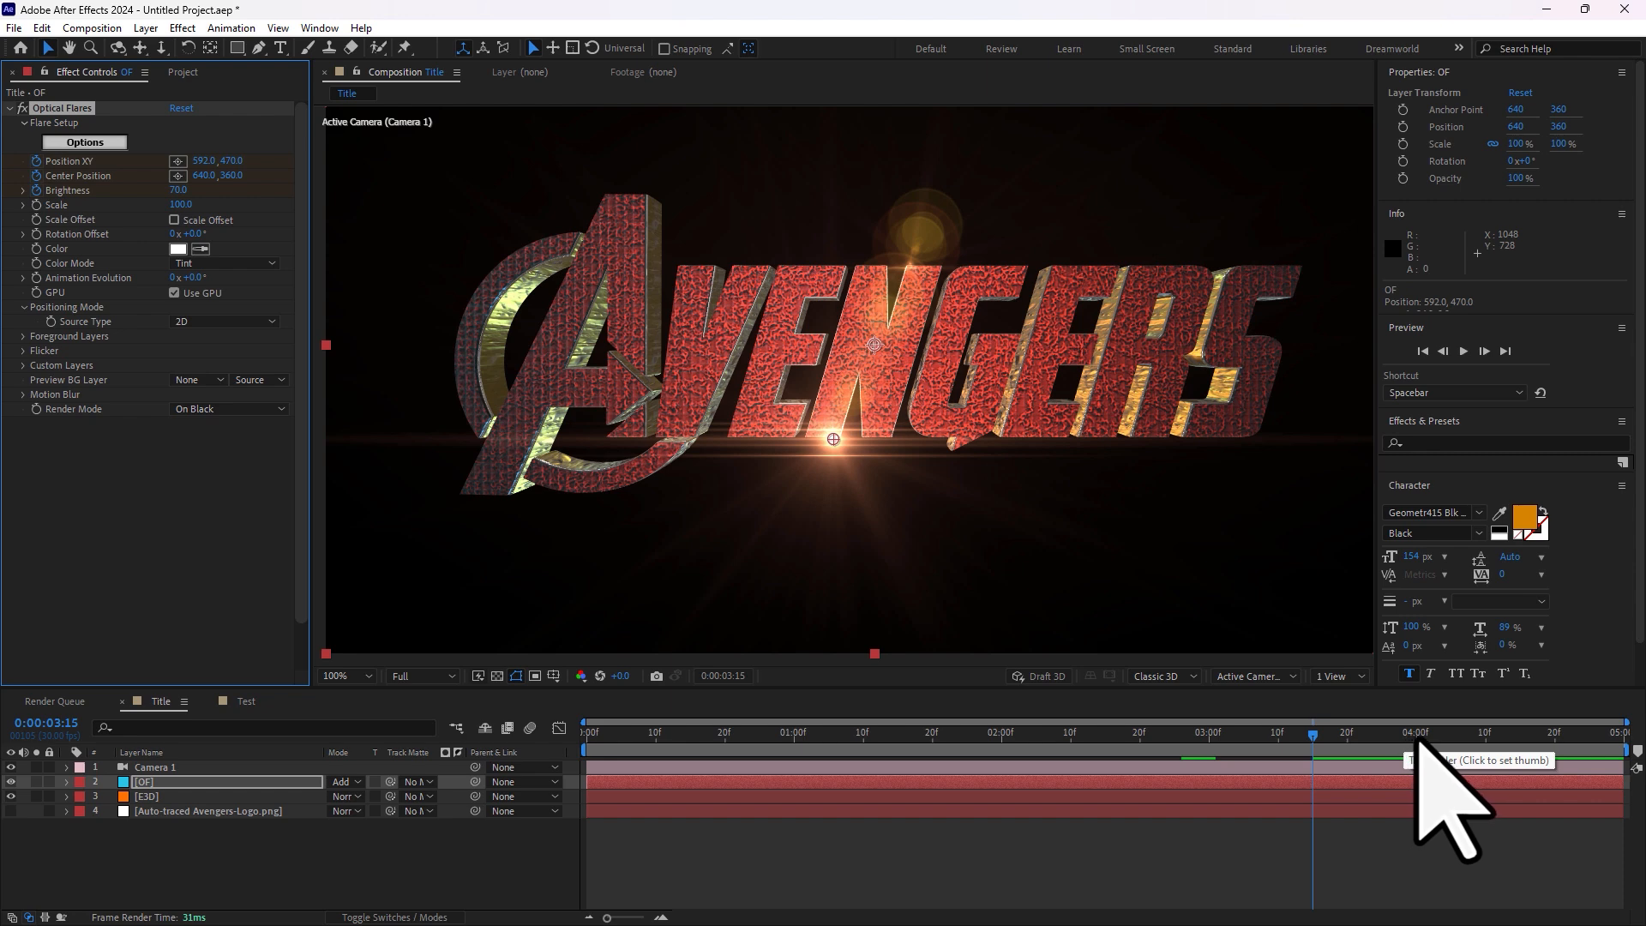
- At 0:00:04:00, move the flare to 656, 470 and fade its Brightness to 0
{"action": "left_click", "coordinate": [1416, 738]}
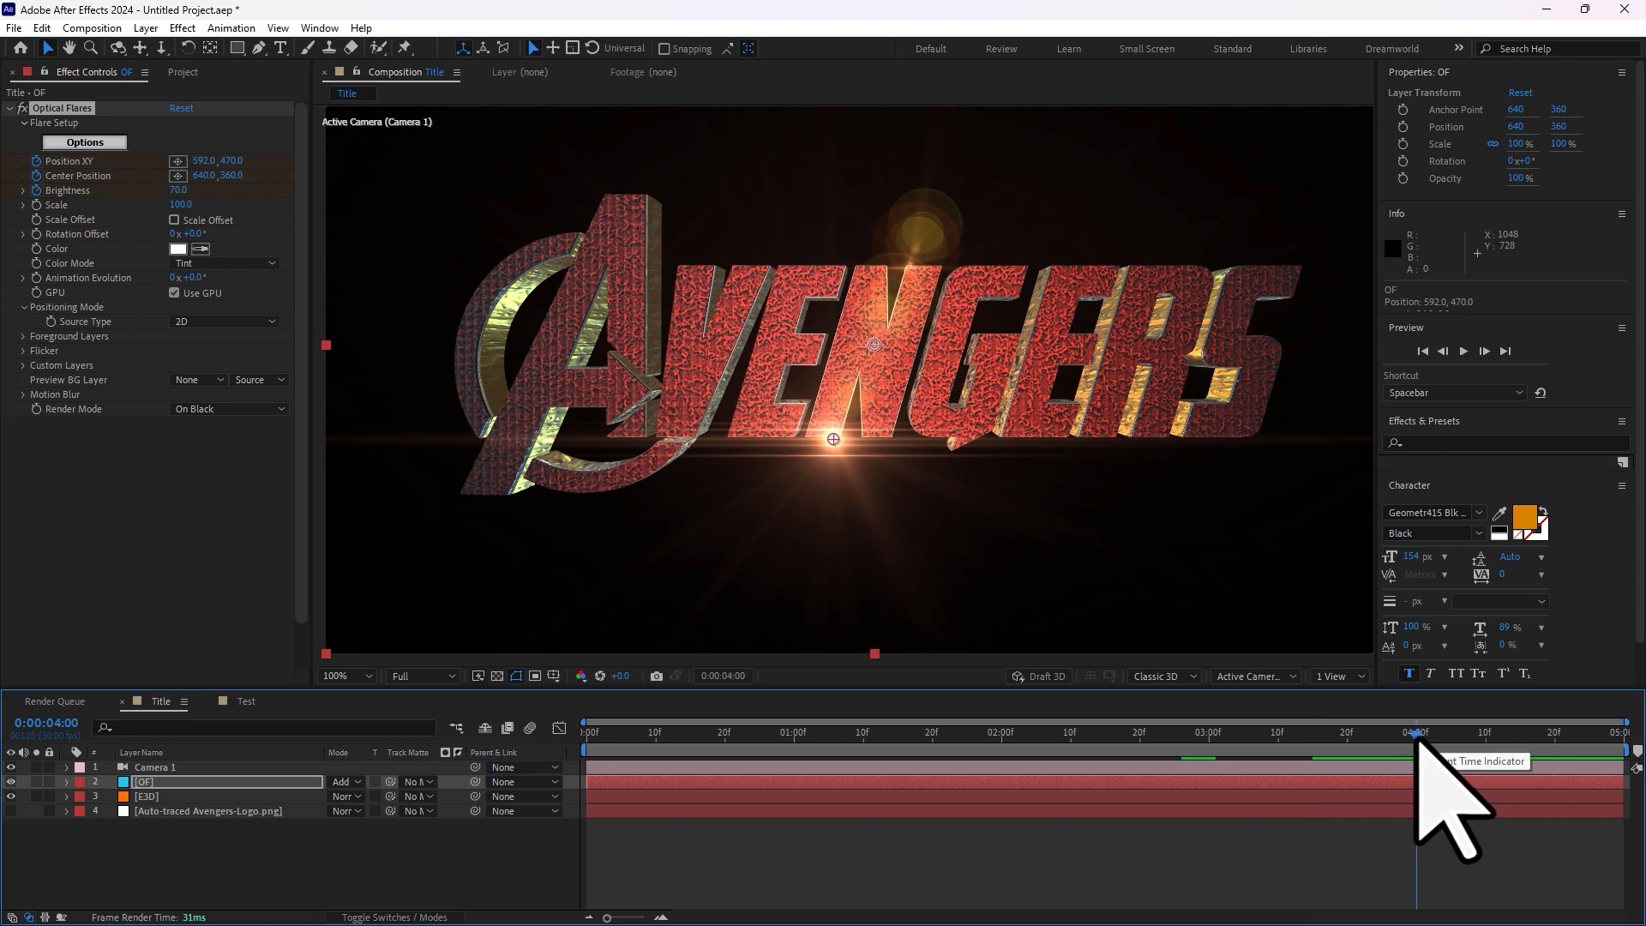
{"action": "left_click", "coordinate": [179, 190]}
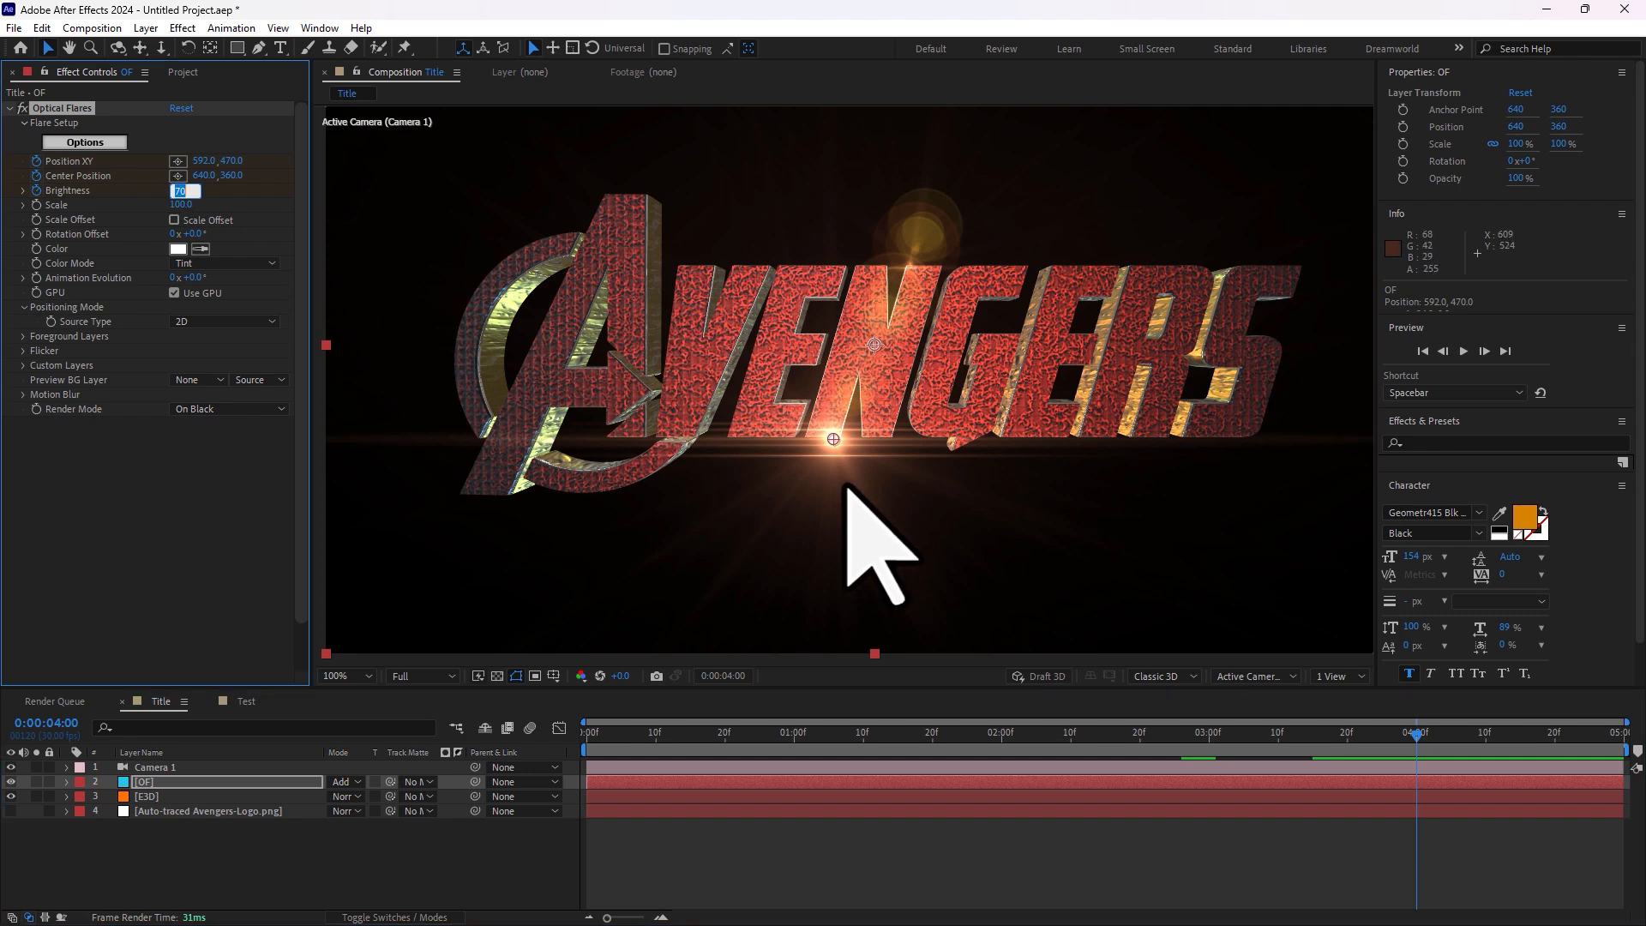
{"action": "left_click_drag", "start_coordinate": [833, 439], "coordinate": [888, 439]}
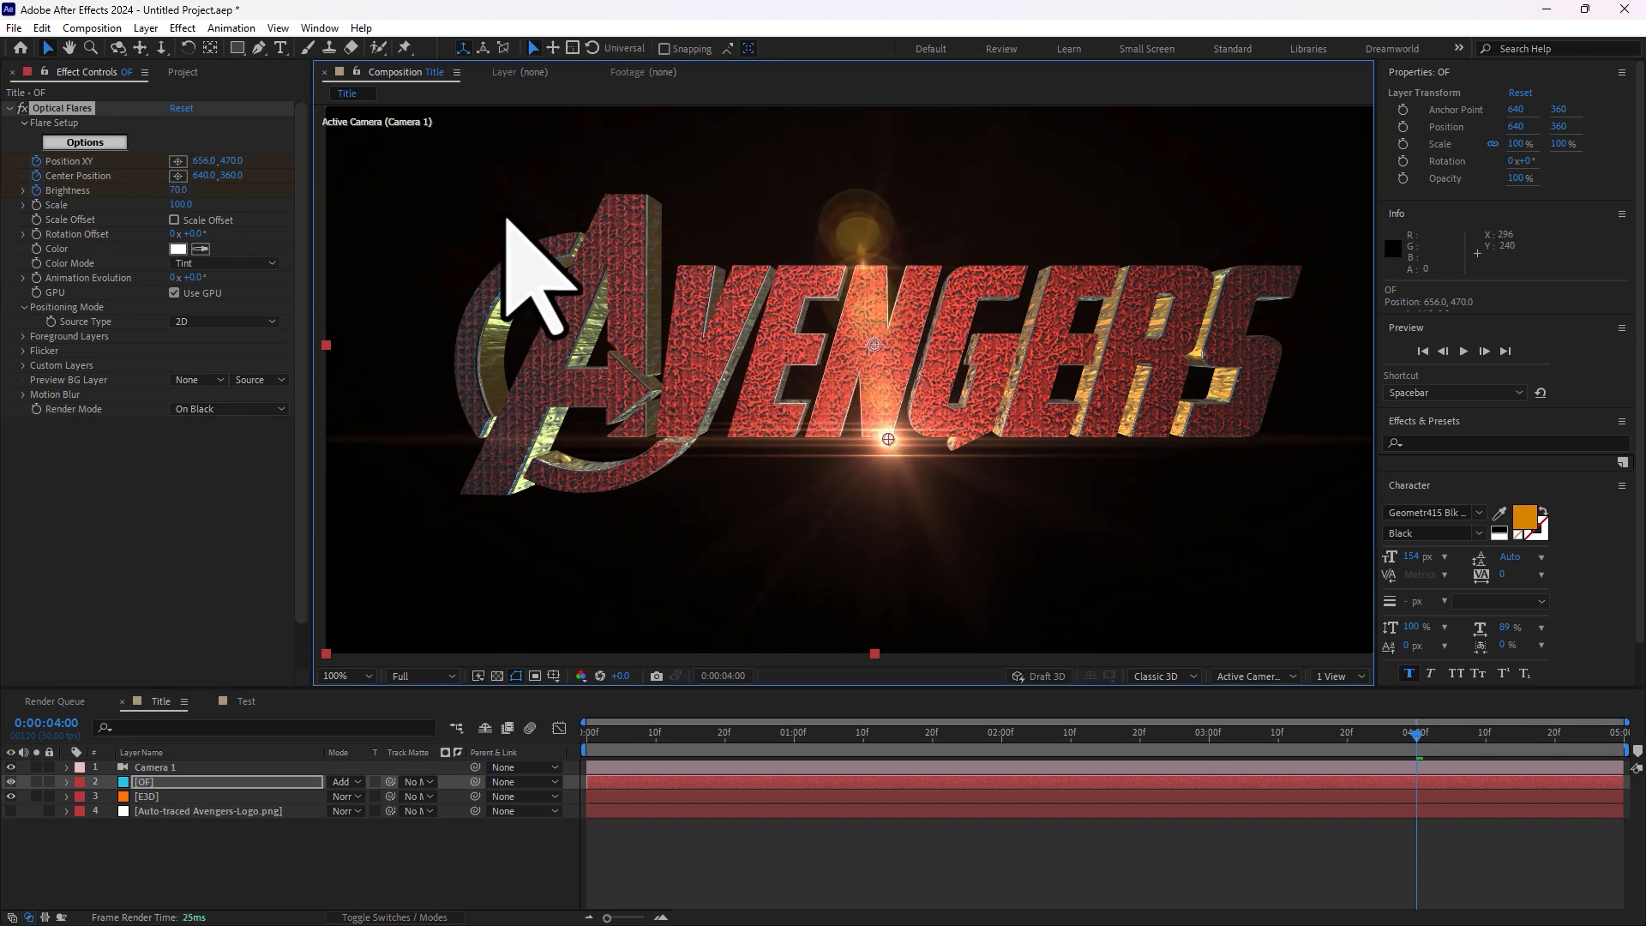
{"action": "left_click_drag", "start_coordinate": [180, 190], "coordinate": [142, 198]}
{"action": "left_click", "coordinate": [1168, 823]}
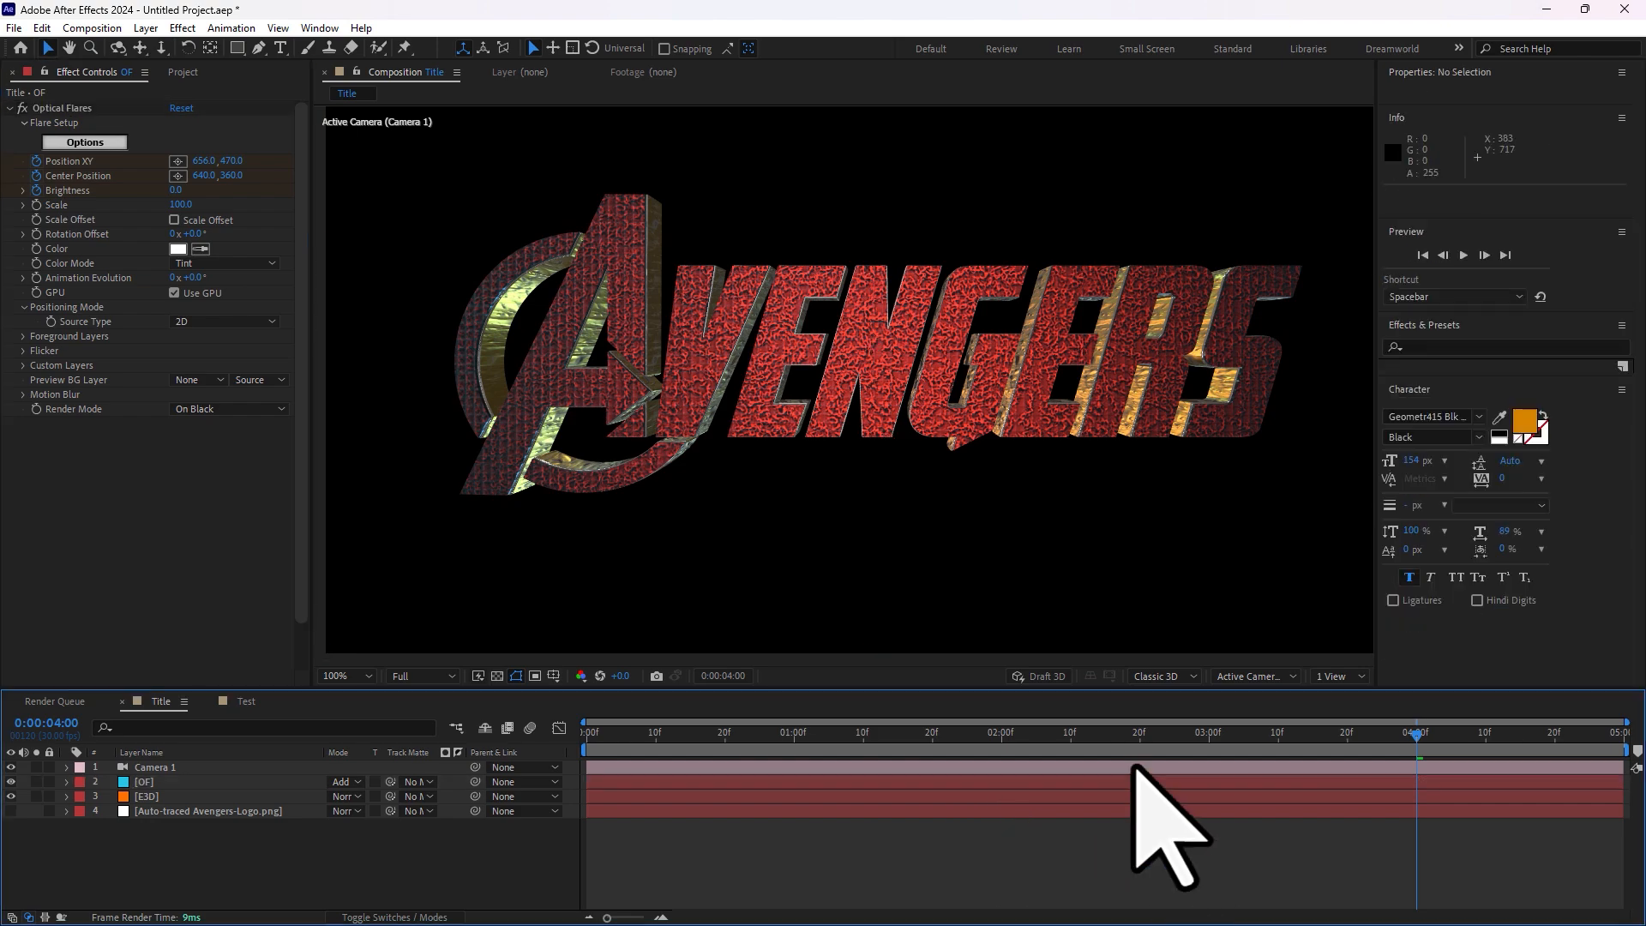
- Fit the composition to the viewer and preview the title animation with its flare from the first frame
{"action": "key", "text": "Home"}
{"action": "key", "text": "comma"}
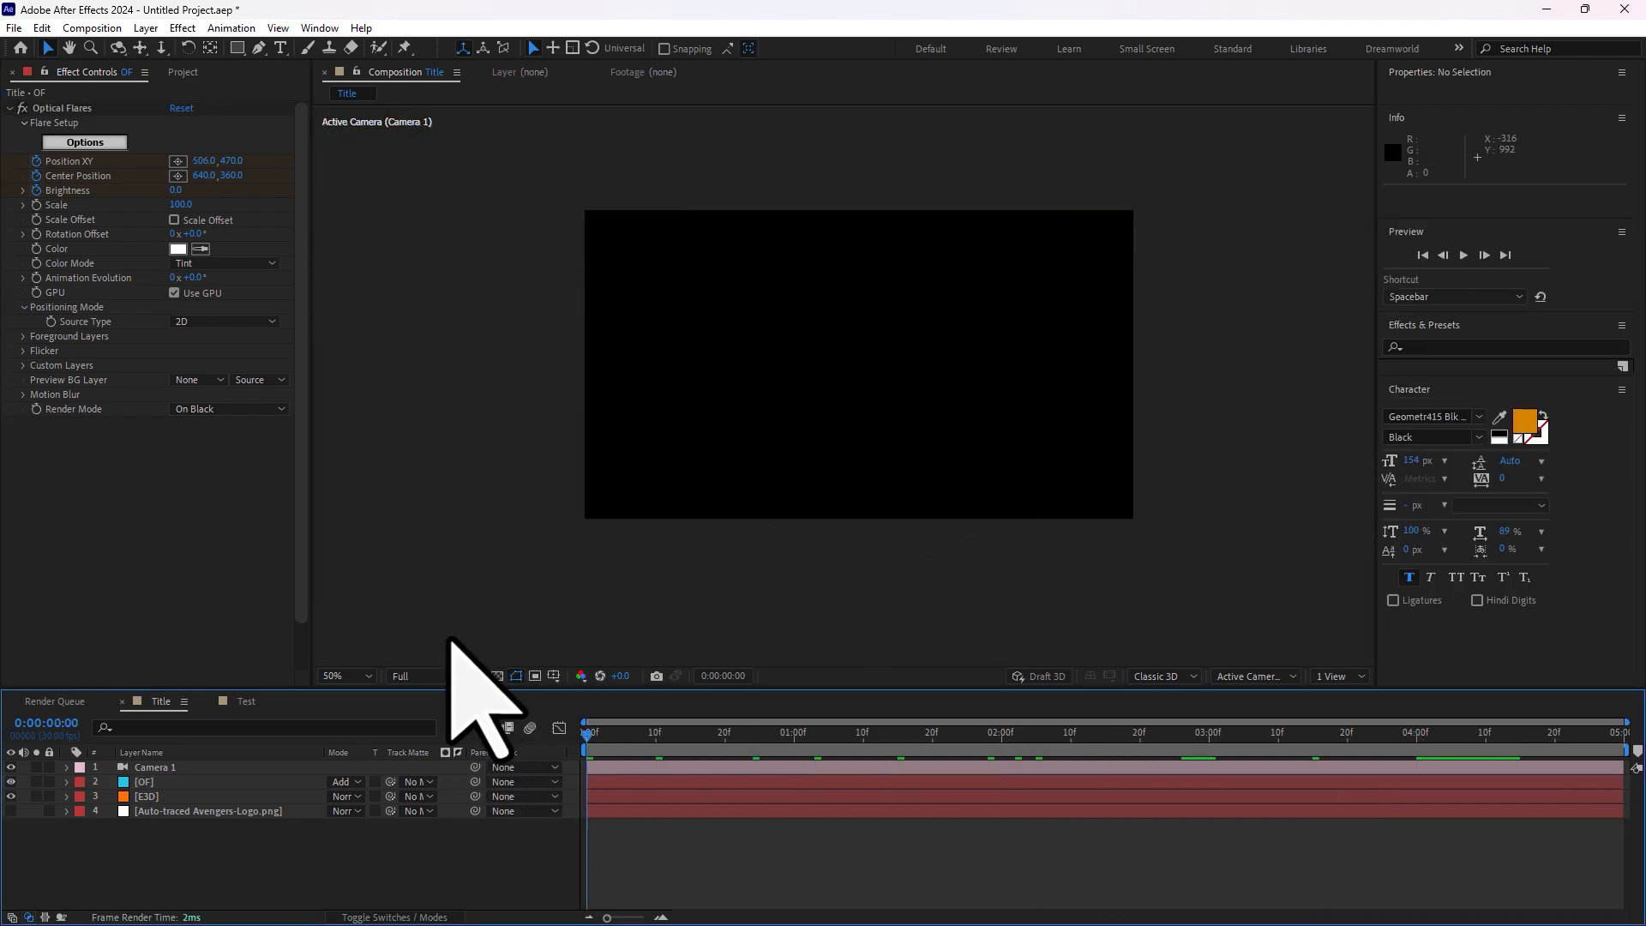
{"action": "left_click", "coordinate": [347, 675]}
{"action": "left_click", "coordinate": [348, 371]}
{"action": "key", "text": "space"}
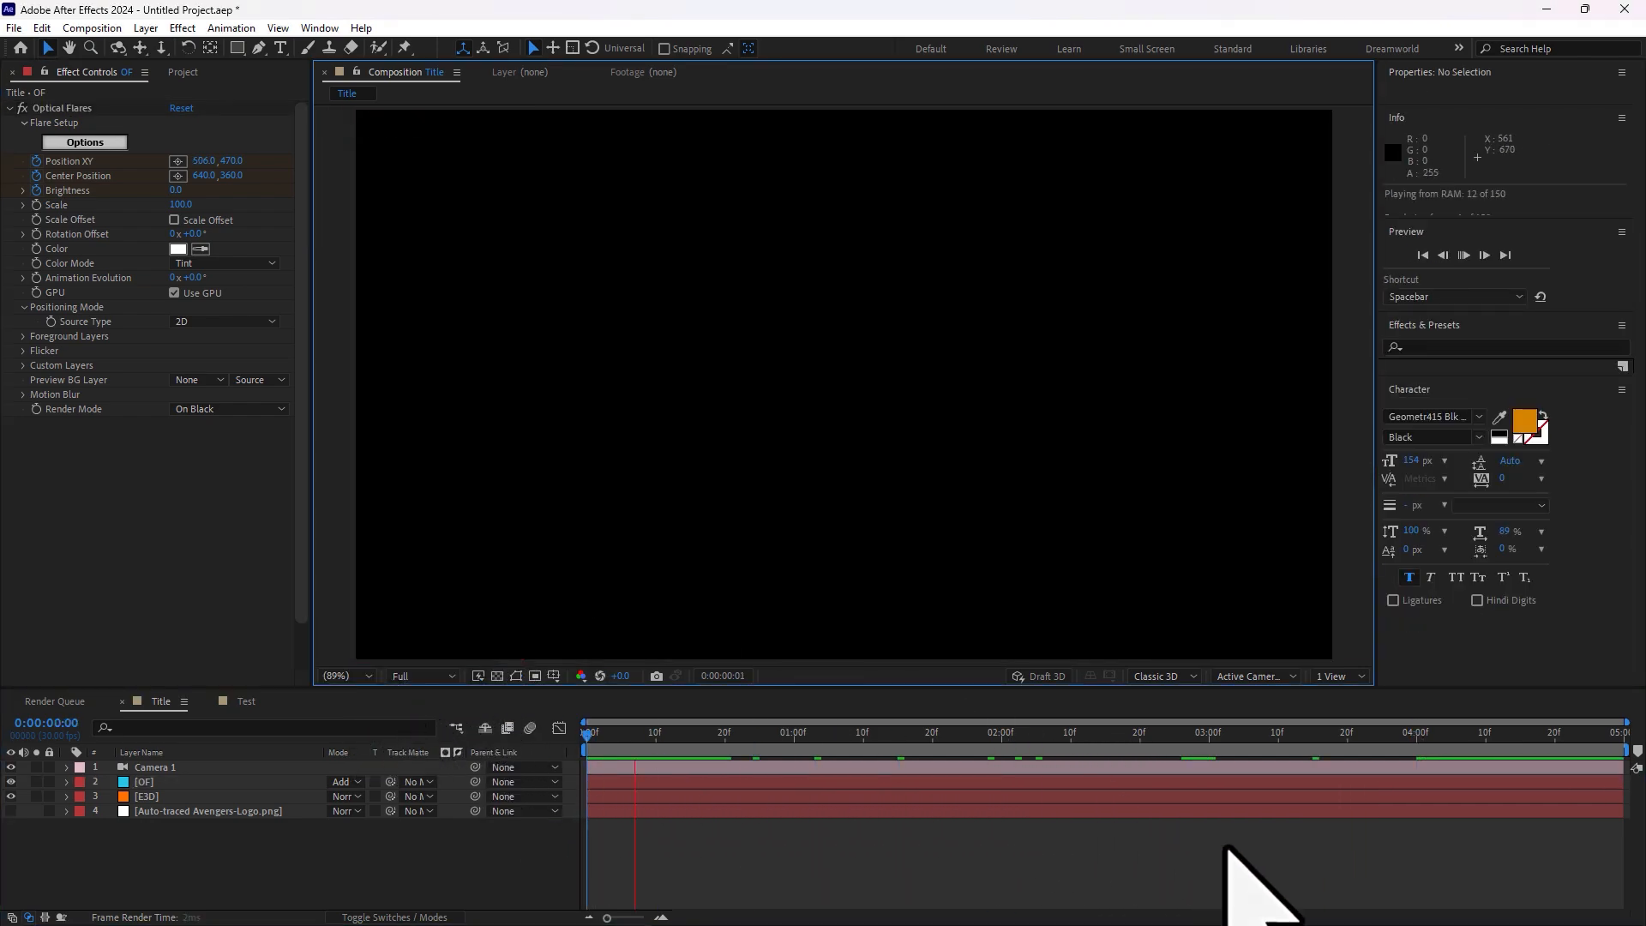